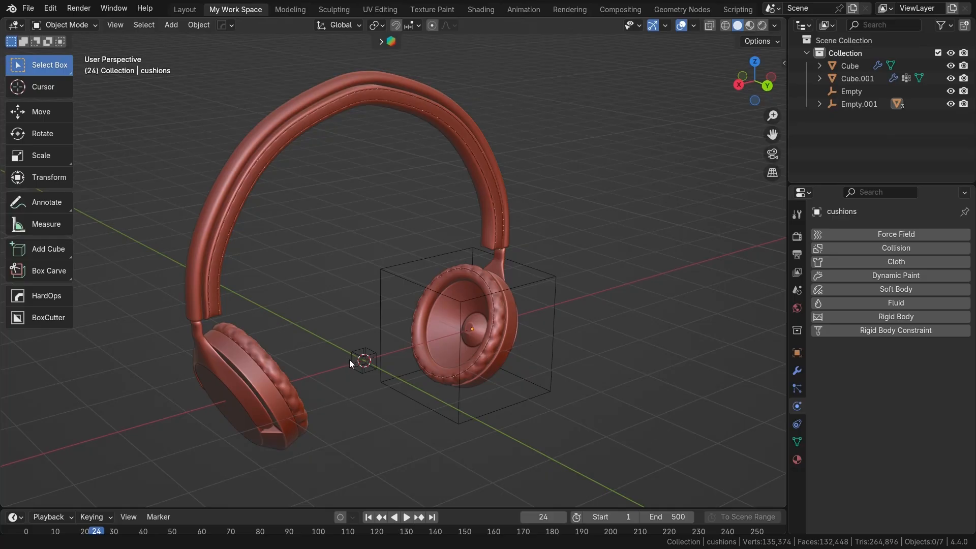
# Step: Examine the finished headphone model, focusing on the wrinkled ear cushion and its stitched seam
pyautogui.scroll(2, 406, 349)
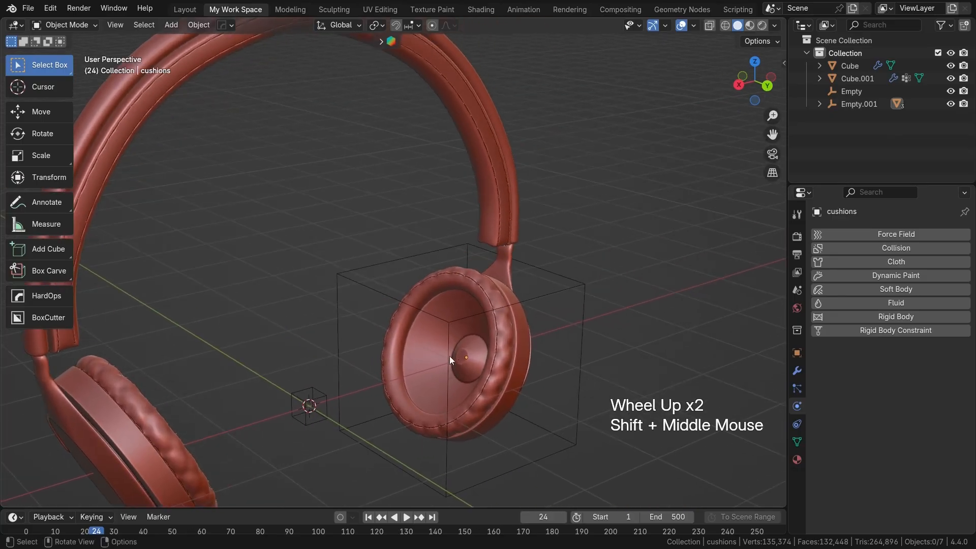
pyautogui.scroll(1, 496, 342)
pyautogui.scroll(1, 498, 338)
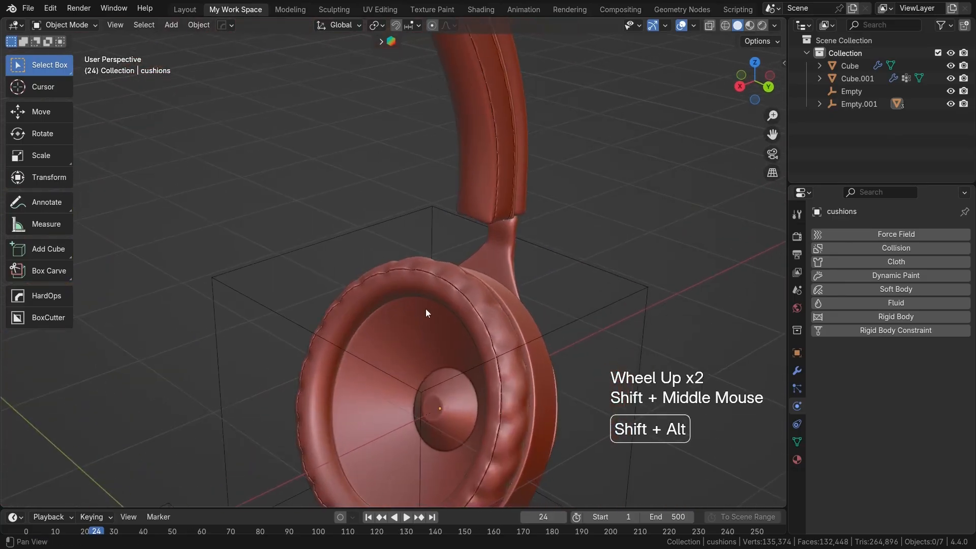
pyautogui.click(501, 344)
pyautogui.scroll(1, 501, 345)
pyautogui.keyDown('shift'); pyautogui.moveTo(501, 345); pyautogui.dragTo(410, 306, button='middle'); pyautogui.keyUp('shift')
pyautogui.scroll(2, 443, 334)
pyautogui.scroll(2, 422, 328)
pyautogui.scroll(1, 422, 328)
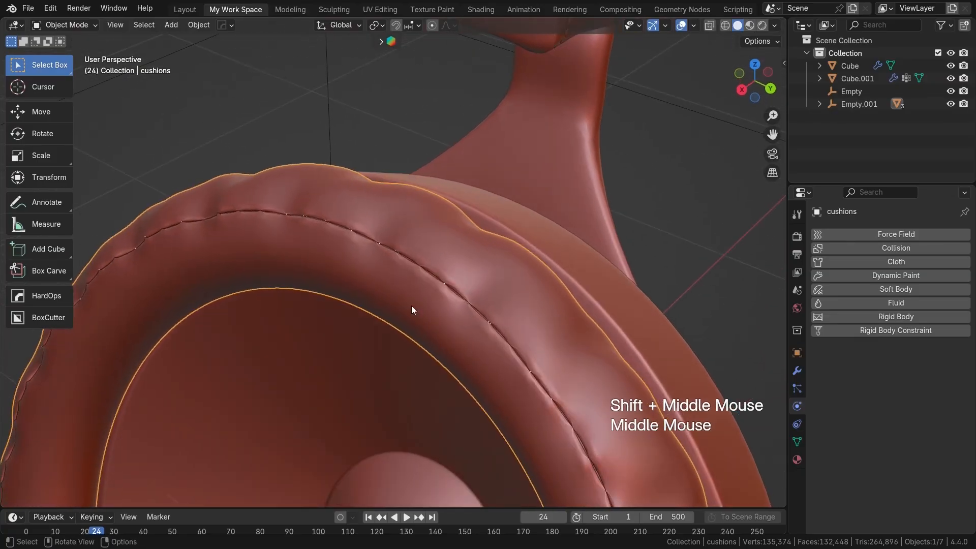
pyautogui.scroll(-3, 471, 340)
pyautogui.keyDown('shift'); pyautogui.moveTo(464, 352); pyautogui.dragTo(437, 340, button='middle'); pyautogui.keyUp('shift')
pyautogui.moveTo(437, 340); pyautogui.dragTo(309, 305, button='middle')
pyautogui.scroll(-2, 486, 365)
pyautogui.keyDown('shift'); pyautogui.moveTo(486, 365); pyautogui.dragTo(481, 371, button='middle'); pyautogui.keyUp('shift')
pyautogui.scroll(-1, 485, 337)
pyautogui.scroll(-1, 481, 331)
pyautogui.scroll(-1, 481, 331)
pyautogui.keyDown('shift'); pyautogui.moveTo(481, 331); pyautogui.dragTo(430, 340, button='middle'); pyautogui.keyUp('shift')
pyautogui.scroll(1, 498, 410)
pyautogui.scroll(1, 466, 418)
pyautogui.scroll(1, 466, 418)
# Step: Delete the existing object from the new scene
pyautogui.scroll(-2, 424, 371)
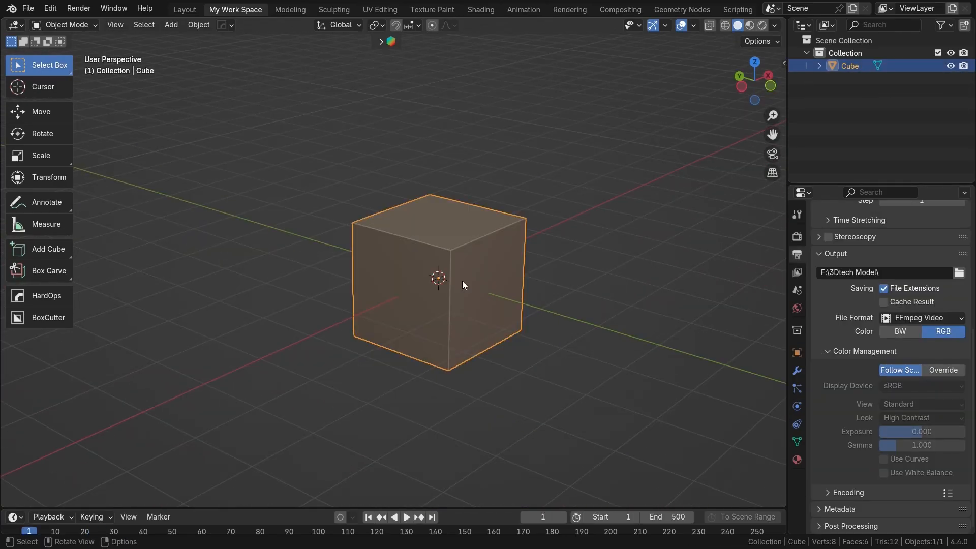
pyautogui.press('x')
pyautogui.click(462, 281)
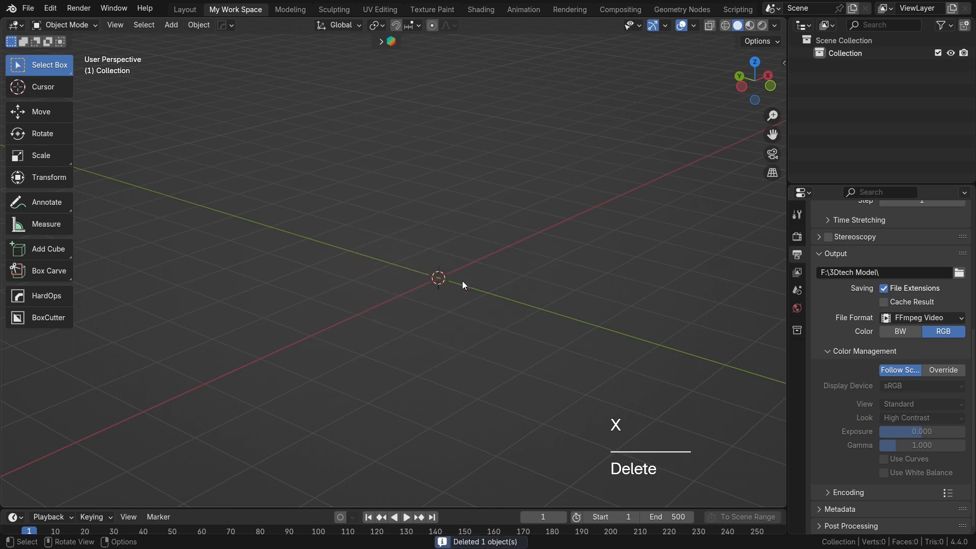
# Step: Add a mesh circle at the world origin and set its vertex count to 24
pyautogui.moveTo(379, 266); pyautogui.dragTo(501, 271, button='middle')
pyautogui.hotkey('shift', 'a')
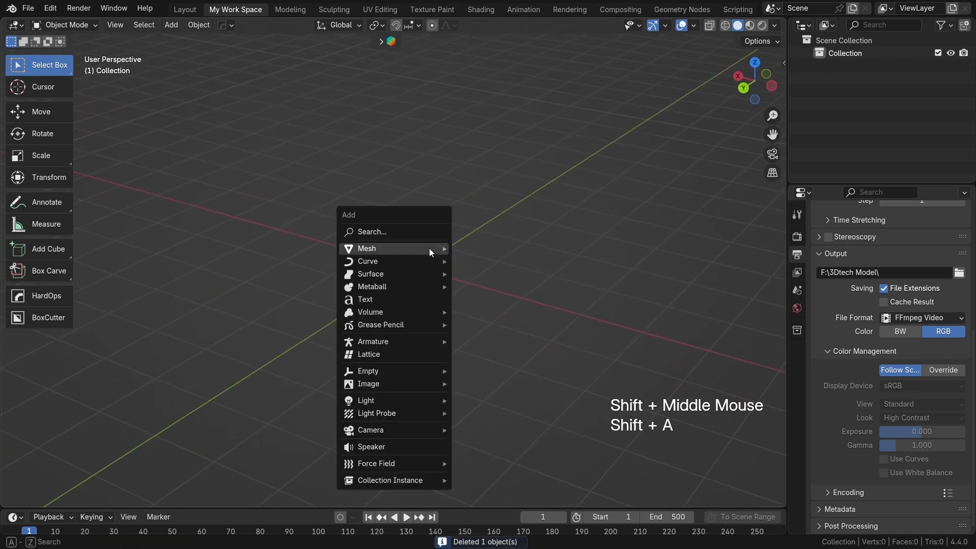
pyautogui.moveTo(428, 248)
pyautogui.click(498, 273)
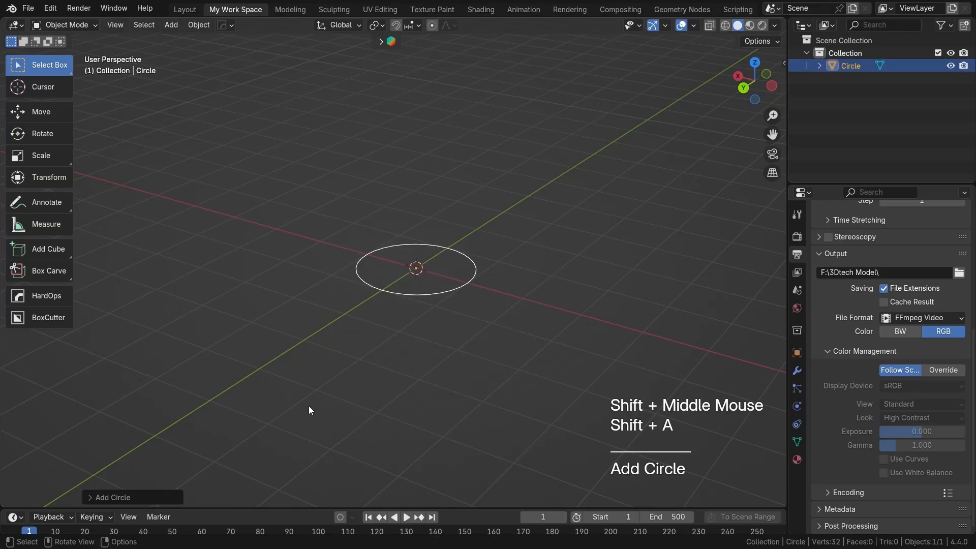
pyautogui.scroll(2, 413, 356)
pyautogui.moveTo(413, 356)
pyautogui.keyDown('shift'); pyautogui.mouseDown(button='middle')
pyautogui.moveTo(420, 341)
pyautogui.moveTo(411, 347)
pyautogui.mouseUp(button='middle'); pyautogui.keyUp('shift')
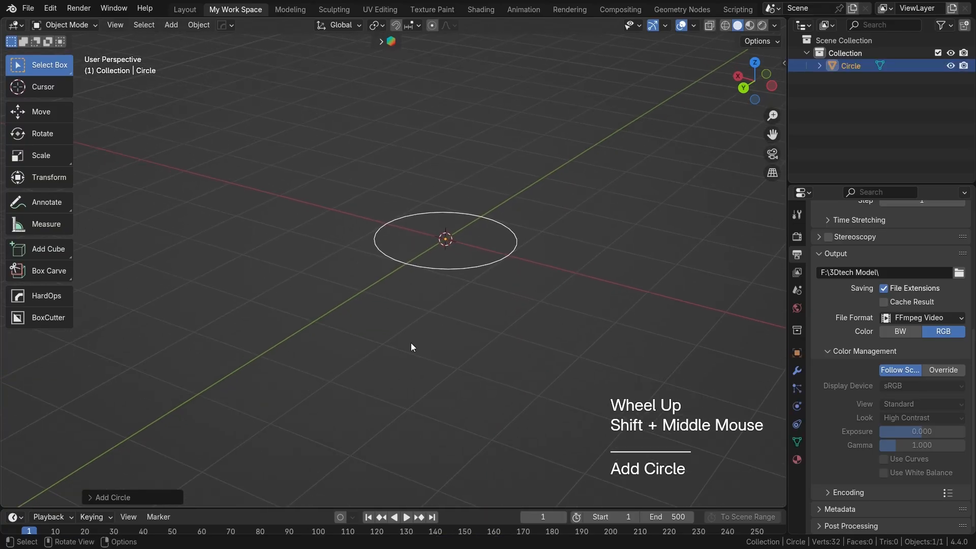
pyautogui.click(121, 495)
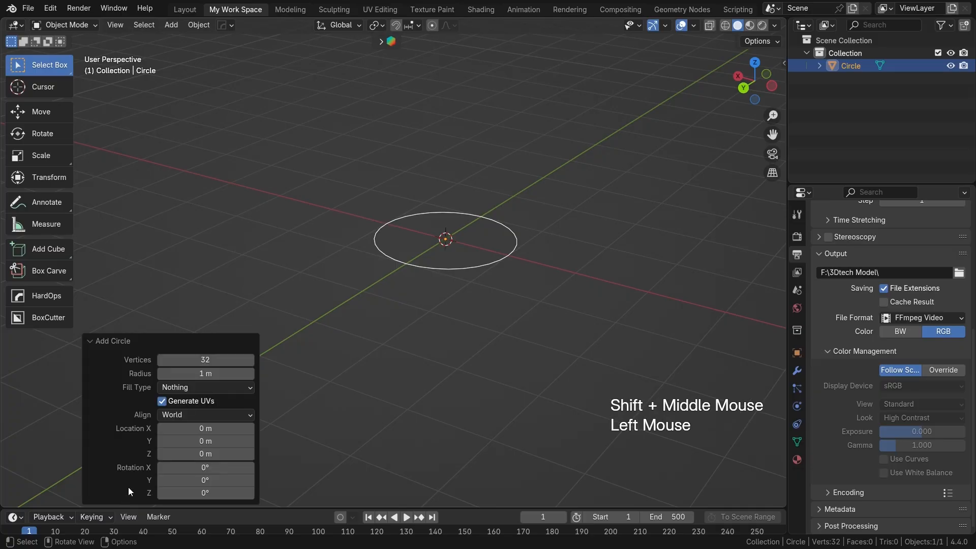
pyautogui.doubleClick(209, 361)
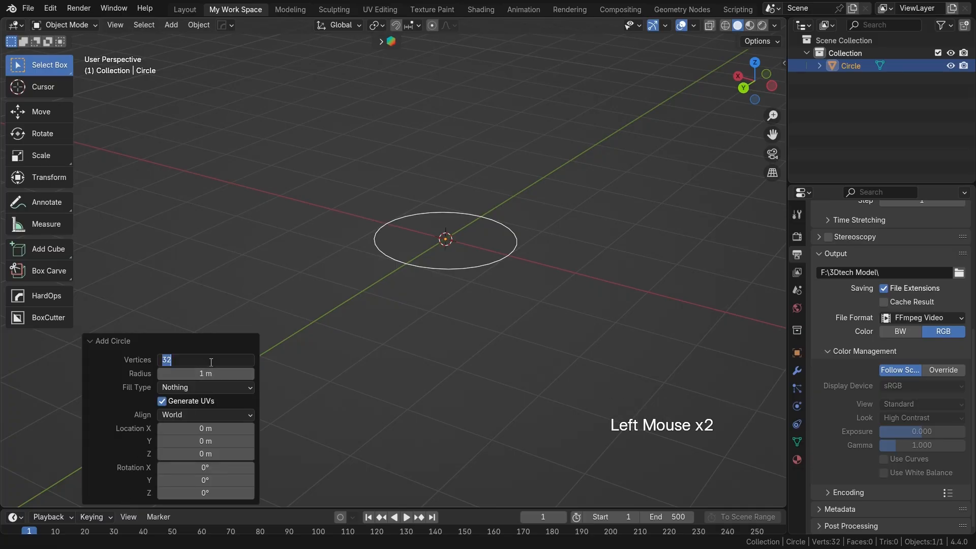
pyautogui.press('Return')
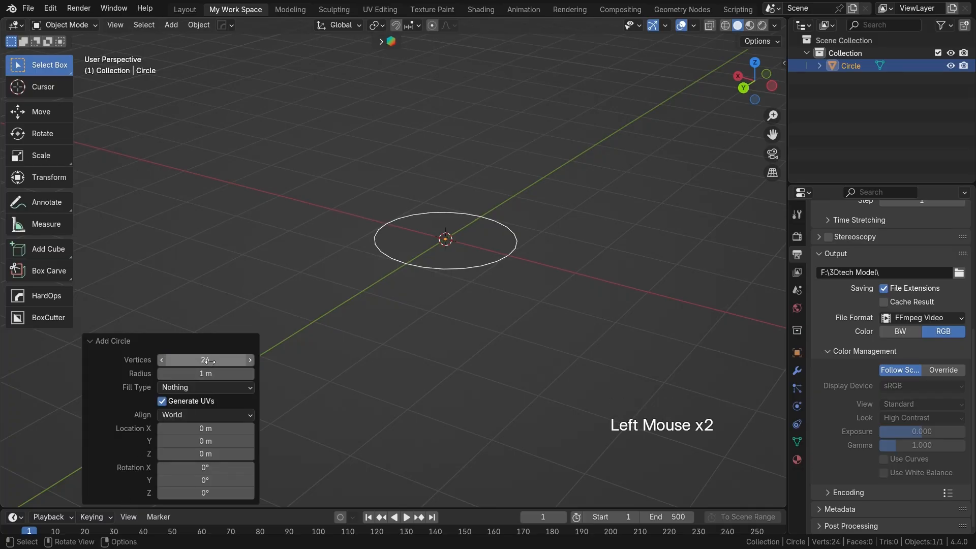
pyautogui.click(90, 341)
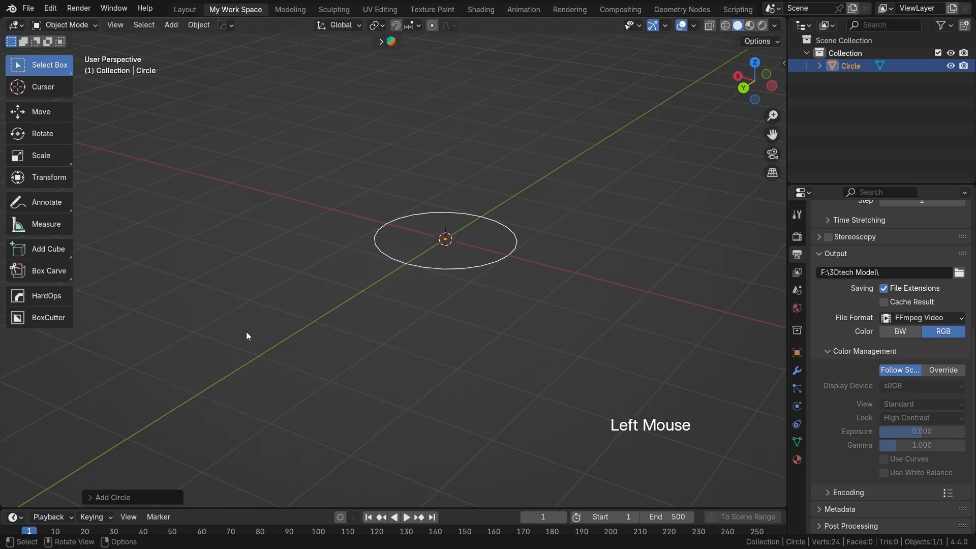
# Step: Rotate all of the circle's vertices 90° about the Y axis in Edit Mode
pyautogui.scroll(1, 432, 313)
pyautogui.keyDown('shift'); pyautogui.moveTo(462, 313); pyautogui.dragTo(447, 327, button='middle'); pyautogui.keyUp('shift')
pyautogui.press('Tab')
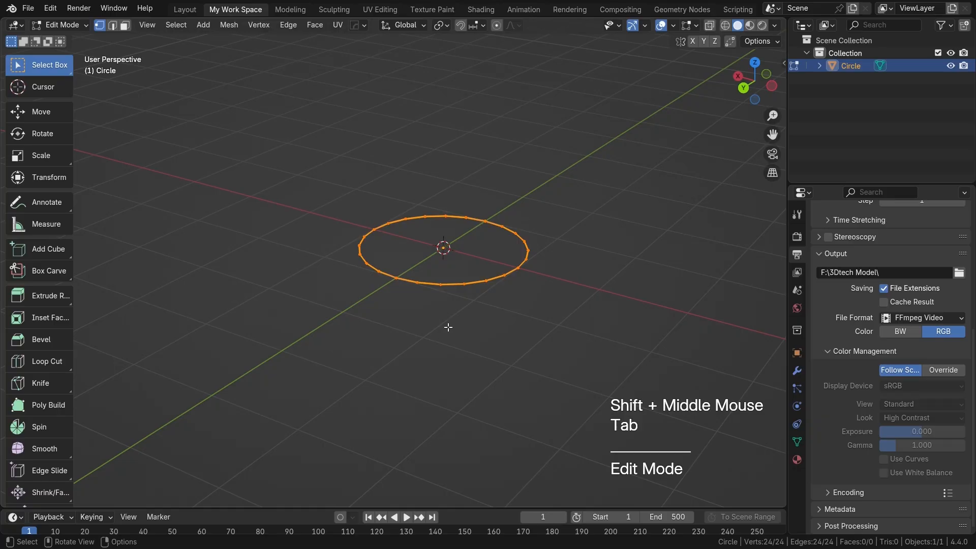
pyautogui.hotkey('ctrl', 'z')
pyautogui.press('r')
pyautogui.press('x')
pyautogui.press('y')
pyautogui.press('KP_9')
pyautogui.press('KP_0')
pyautogui.press('Return')
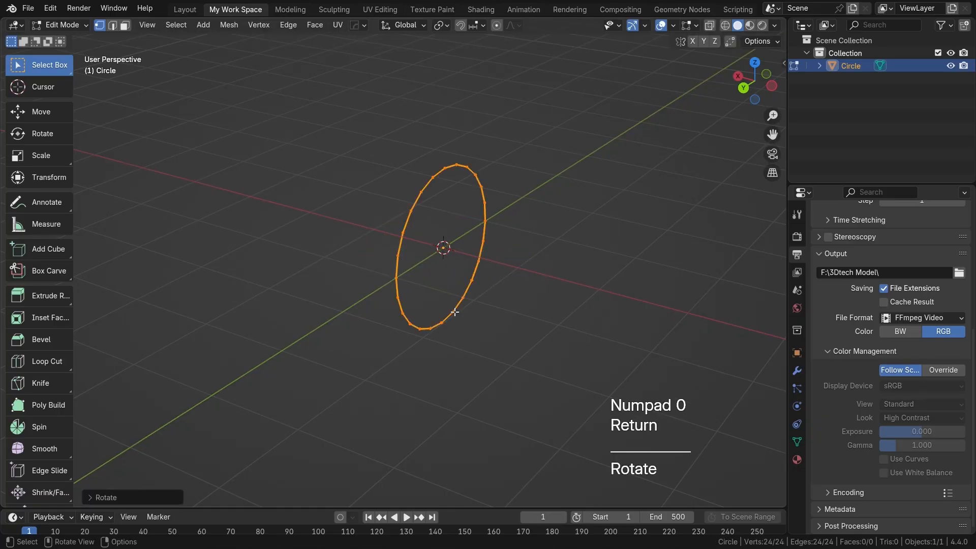
# Step: Fill the upright circle with a single face
pyautogui.scroll(2, 459, 316)
pyautogui.keyDown('shift'); pyautogui.moveTo(457, 320); pyautogui.dragTo(508, 320, button='middle'); pyautogui.keyUp('shift')
pyautogui.scroll(-1, 471, 291)
pyautogui.press('f')
pyautogui.scroll(1, 472, 293)
# Step: Inset the circular face to form a ring of faces around a smaller inner disc
pyautogui.press('3')
pyautogui.click(459, 293)
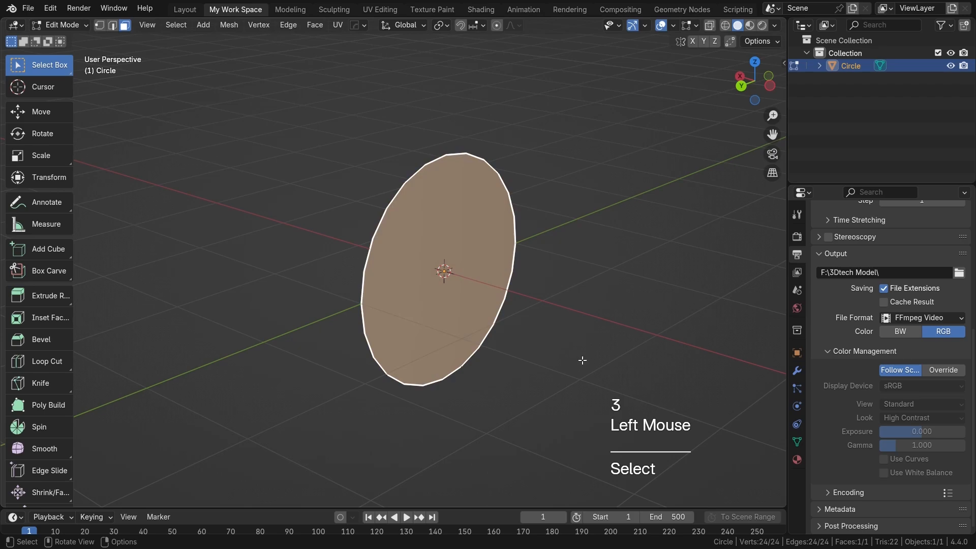
pyautogui.press('i')
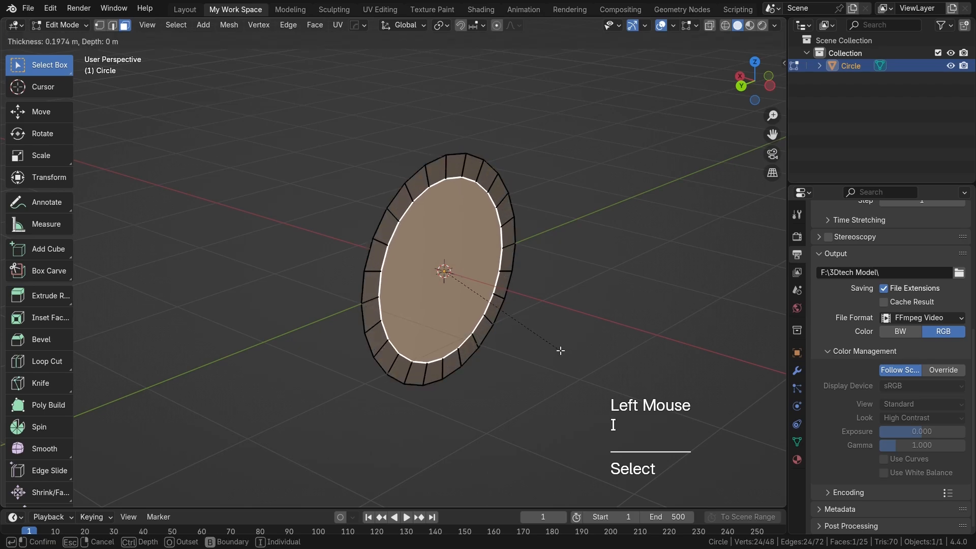
pyautogui.click(552, 349)
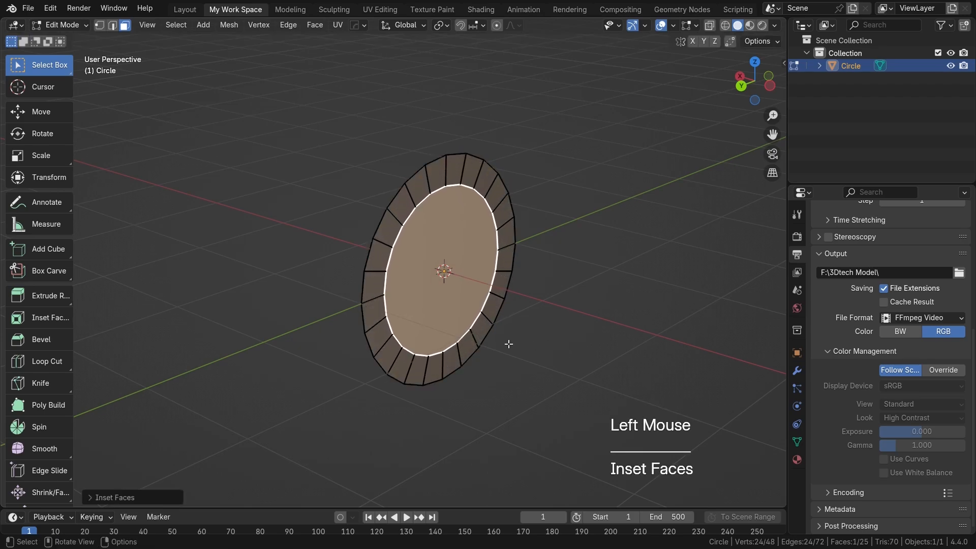
# Step: Move the inner disc face about 0.2 m in the negative X direction to slope the surrounding ring
pyautogui.middleClick(511, 341)
pyautogui.press('g')
pyautogui.press('x')
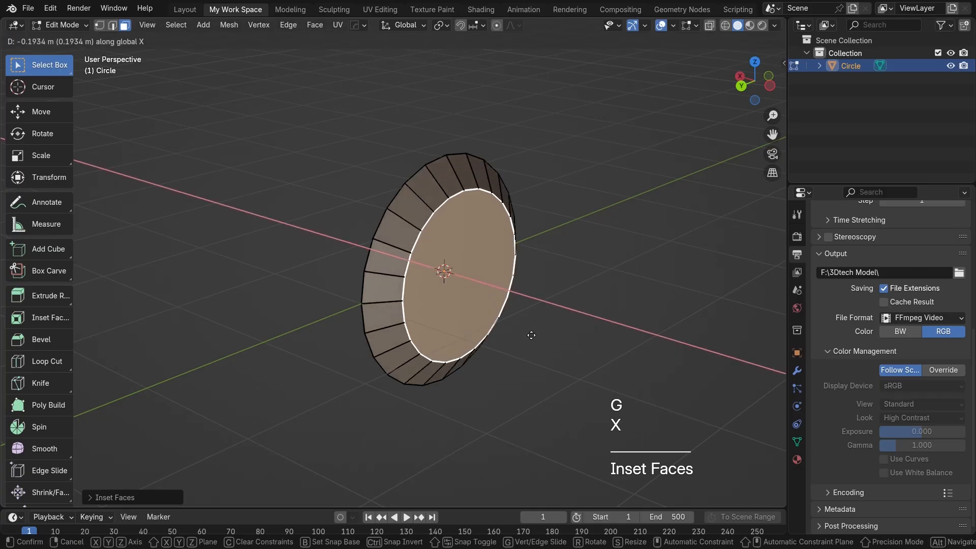
pyautogui.click(464, 321)
# Step: Extrude the outer boundary edge loop about 0.24 m along positive X to form the cup's side wall
pyautogui.scroll(2, 460, 315)
pyautogui.keyDown('shift'); pyautogui.moveTo(460, 315); pyautogui.dragTo(476, 289, button='middle'); pyautogui.keyUp('shift')
pyautogui.press('2')
pyautogui.click(368, 259)
pyautogui.doubleClick(367, 259)
pyautogui.moveTo(368, 259); pyautogui.dragTo(530, 302, button='middle')
pyautogui.scroll(-2, 472, 260)
pyautogui.press('e')
pyautogui.press('x')
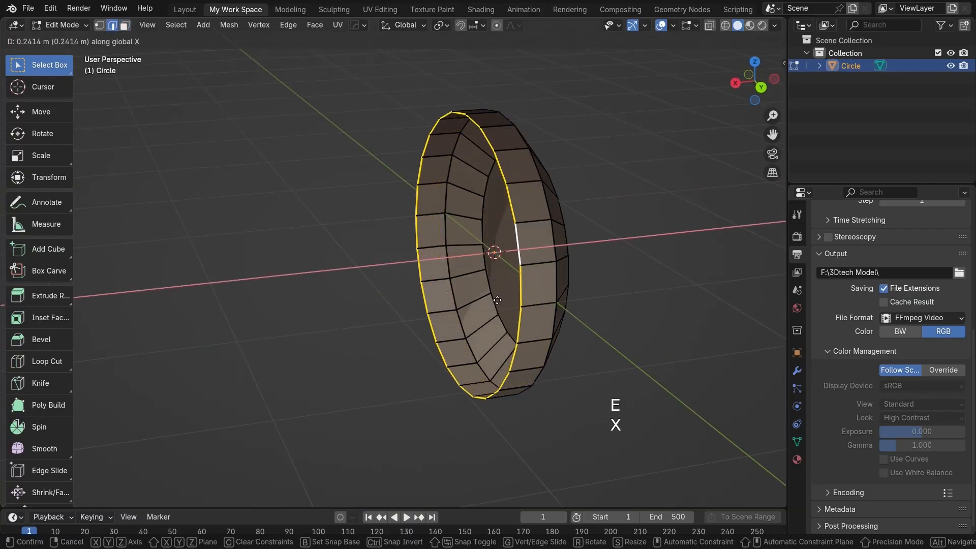
pyautogui.click(497, 299)
# Step: Separate the upper 14 faces of the sloped ring into their own object, leaving the lower ten on the cup
pyautogui.moveTo(497, 300); pyautogui.dragTo(459, 304, button='middle')
pyautogui.scroll(1, 448, 304)
pyautogui.press('KP_3')
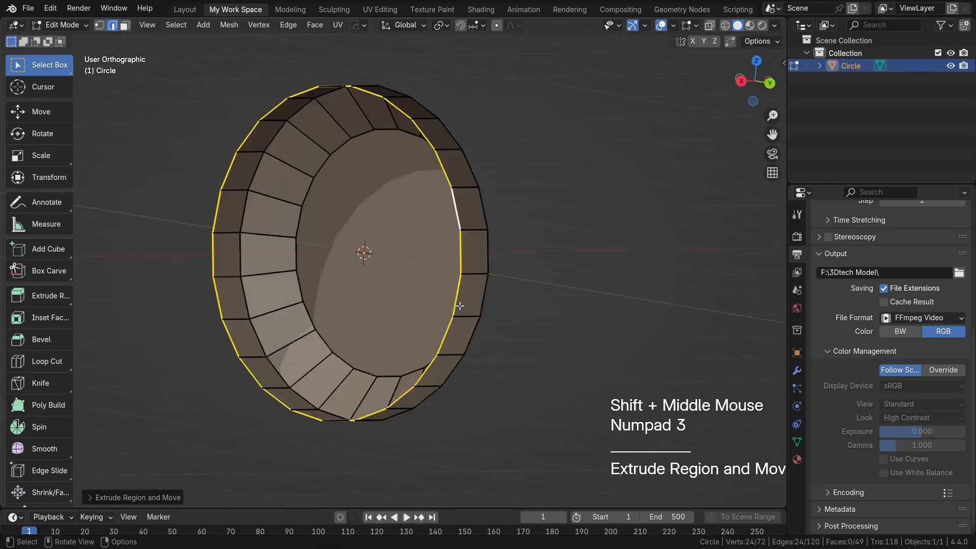
pyautogui.press('ctrl+KP_1')
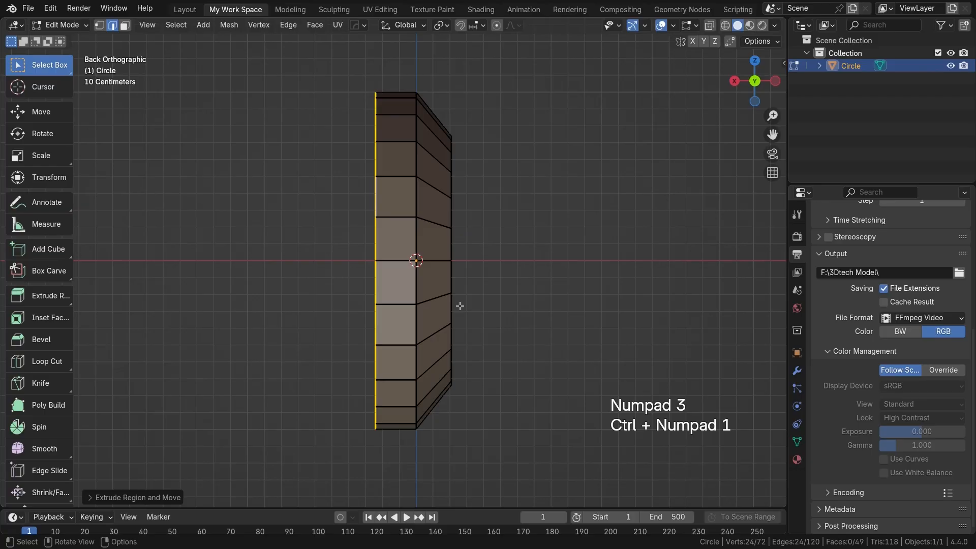
pyautogui.press('ctrl+KP_3')
pyautogui.press('2')
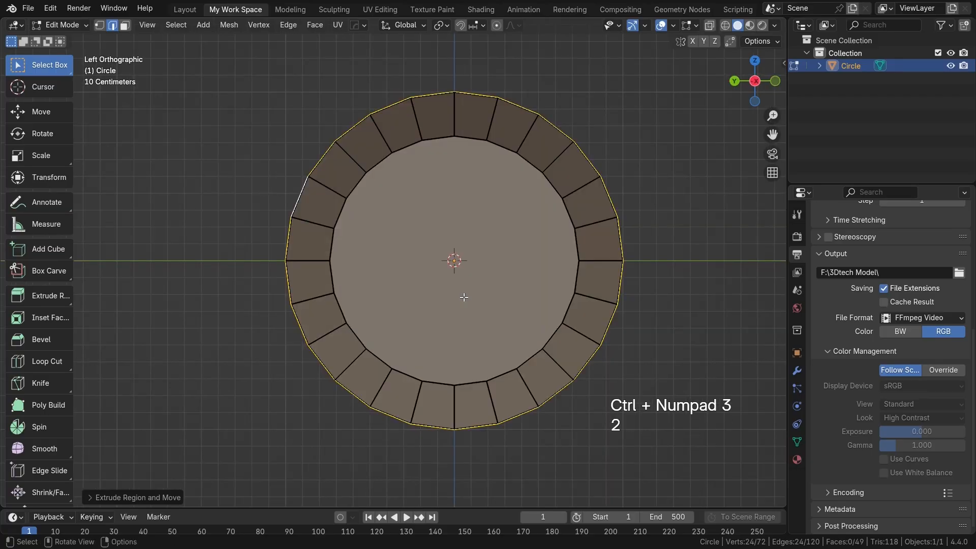
pyautogui.press('3')
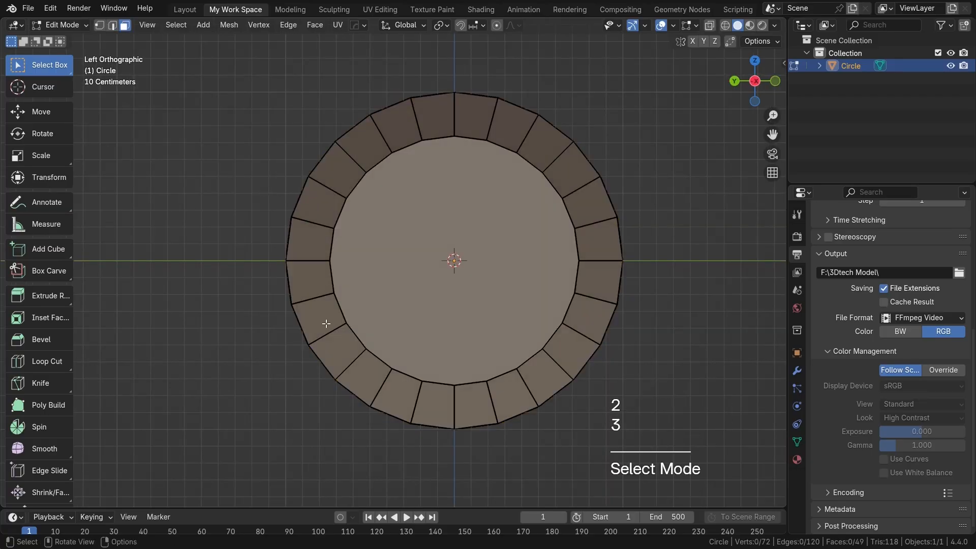
pyautogui.click(325, 323)
pyautogui.keyDown('ctrl'); pyautogui.click(363, 145); pyautogui.keyUp('ctrl')
pyautogui.keyDown('ctrl'); pyautogui.click(581, 181); pyautogui.keyUp('ctrl')
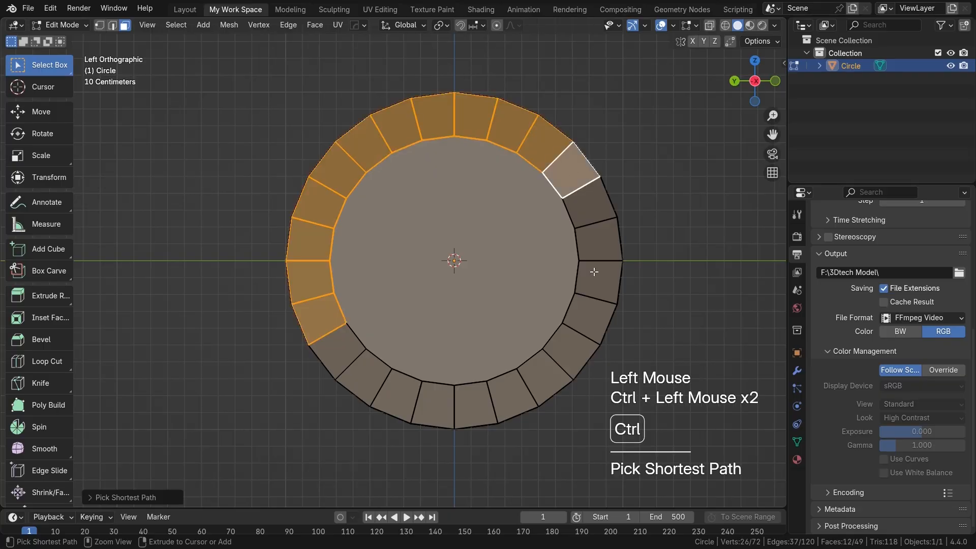
pyautogui.keyDown('ctrl'); pyautogui.click(593, 295); pyautogui.keyUp('ctrl')
pyautogui.keyDown('ctrl'); pyautogui.click(590, 316); pyautogui.keyUp('ctrl')
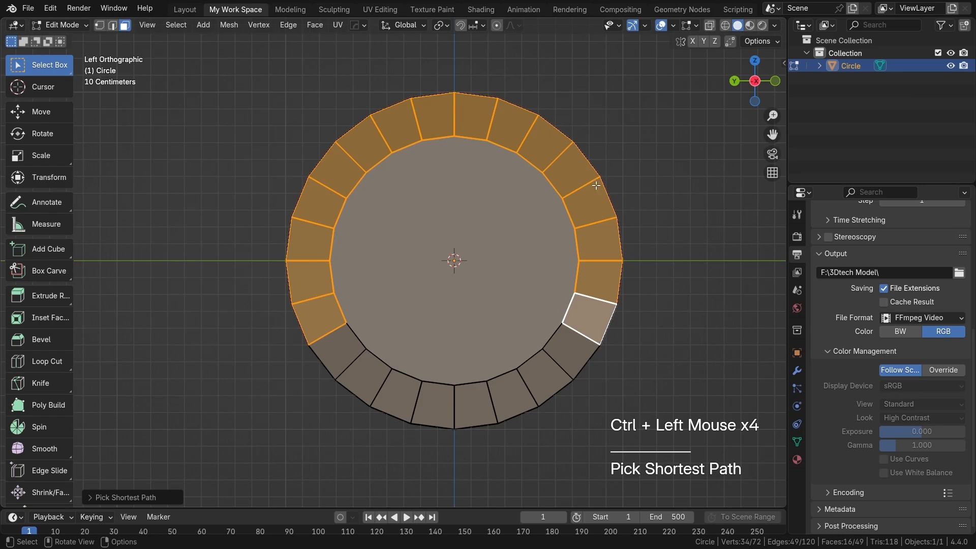
pyautogui.keyDown('shift'); pyautogui.click(322, 318); pyautogui.keyUp('shift')
pyautogui.keyDown('shift'); pyautogui.click(593, 311); pyautogui.keyUp('shift')
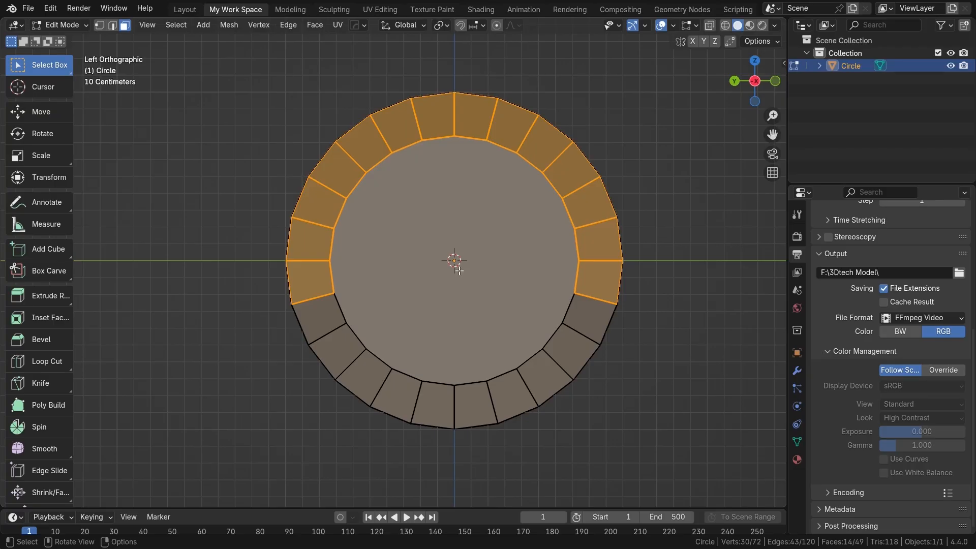
pyautogui.moveTo(416, 256); pyautogui.dragTo(450, 259, button='middle')
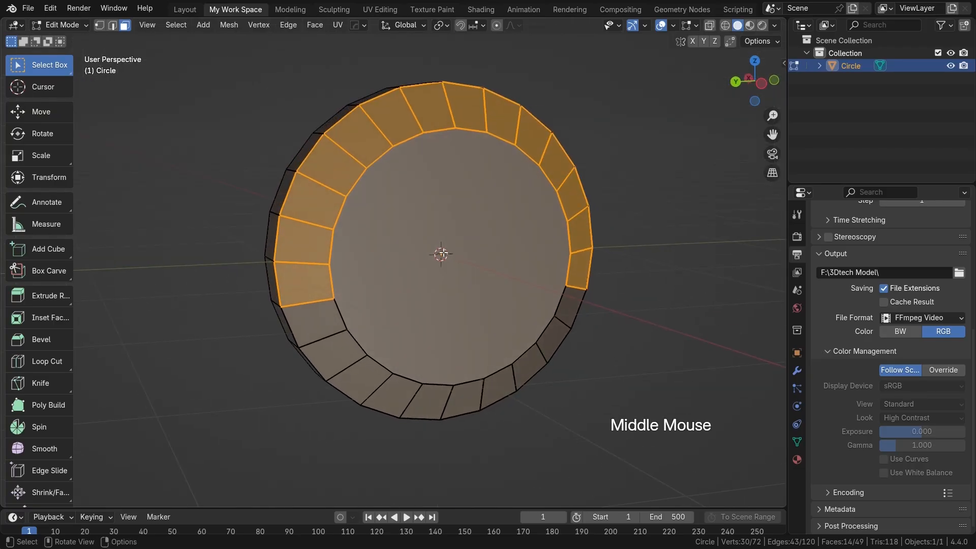
pyautogui.press('p')
pyautogui.click(407, 177)
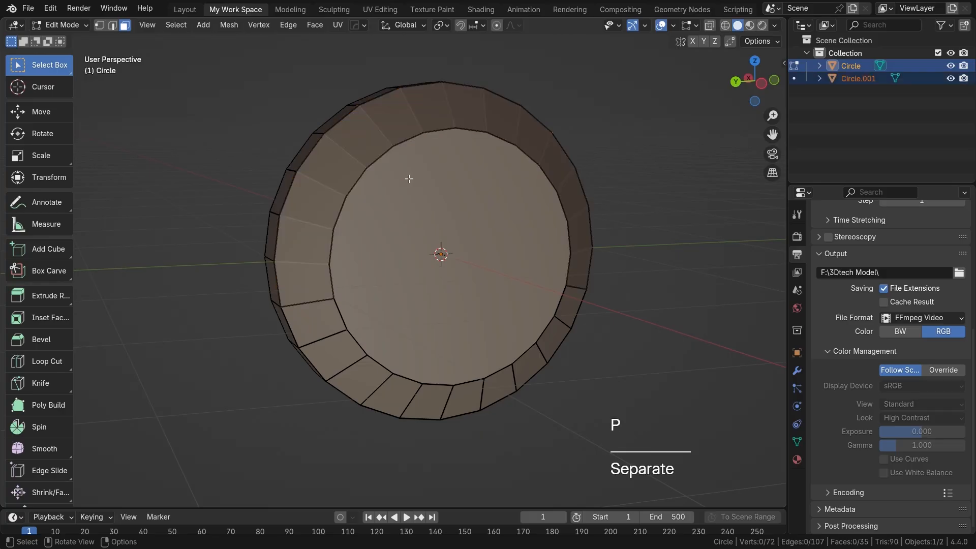
# Step: Move the separated ring piece along negative X until it is well clear of the cup
pyautogui.press('Tab')
pyautogui.click(337, 170)
pyautogui.moveTo(432, 215); pyautogui.dragTo(457, 224, button='middle')
pyautogui.press('g')
pyautogui.press('x')
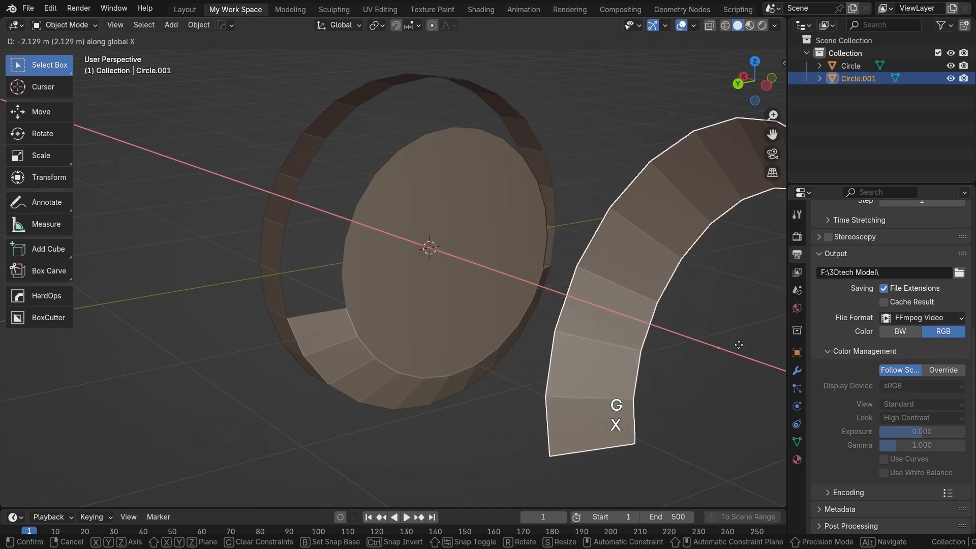
pyautogui.click(761, 353)
# Step: Extrude the open upper rim vertices of the cup's inner disc about 0.2 m along positive X to form an inner wall
pyautogui.click(376, 247)
pyautogui.press('Tab')
pyautogui.scroll(2, 376, 256)
pyautogui.keyDown('shift'); pyautogui.moveTo(376, 257); pyautogui.dragTo(335, 328, button='middle'); pyautogui.keyUp('shift')
pyautogui.press('1')
pyautogui.scroll(-1, 391, 289)
pyautogui.keyDown('shift'); pyautogui.moveTo(429, 228); pyautogui.dragTo(470, 240, button='middle'); pyautogui.keyUp('shift')
pyautogui.scroll(-1, 405, 256)
pyautogui.scroll(2, 462, 300)
pyautogui.press('1')
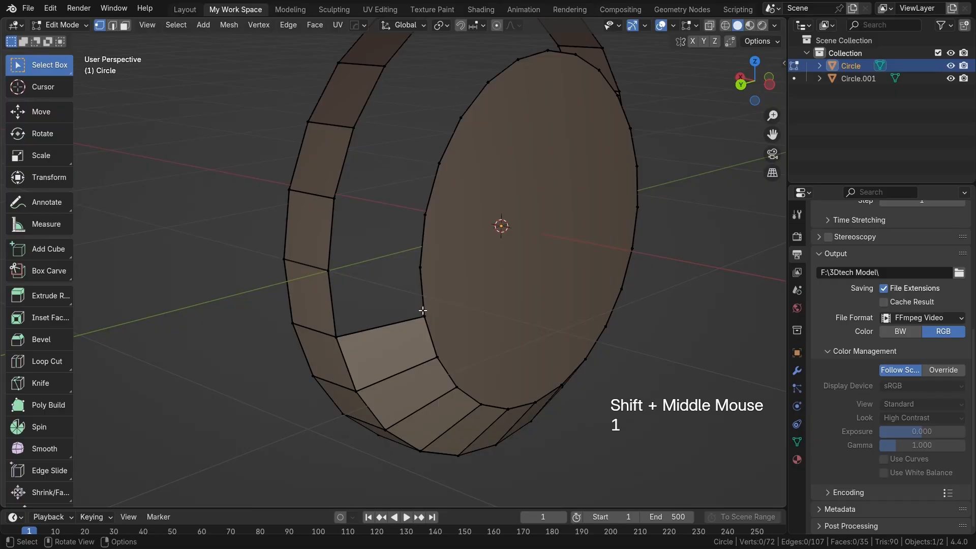
pyautogui.click(424, 312)
pyautogui.keyDown('ctrl'); pyautogui.click(460, 119); pyautogui.keyUp('ctrl')
pyautogui.keyDown('ctrl'); pyautogui.click(520, 60); pyautogui.keyUp('ctrl')
pyautogui.moveTo(520, 65); pyautogui.dragTo(389, 76, button='middle')
pyautogui.keyDown('shift'); pyautogui.moveTo(595, 181); pyautogui.dragTo(433, 112, button='middle'); pyautogui.keyUp('shift')
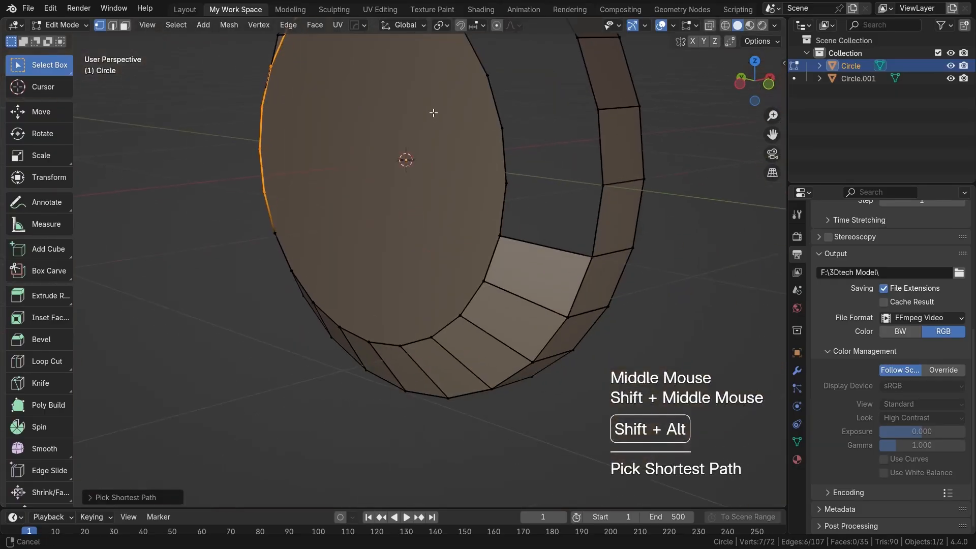
pyautogui.keyDown('ctrl'); pyautogui.click(506, 128); pyautogui.keyUp('ctrl')
pyautogui.keyDown('ctrl'); pyautogui.click(500, 236); pyautogui.keyUp('ctrl')
pyautogui.scroll(-1, 500, 236)
pyautogui.keyDown('shift'); pyautogui.moveTo(318, 309); pyautogui.dragTo(323, 346, button='middle'); pyautogui.keyUp('shift')
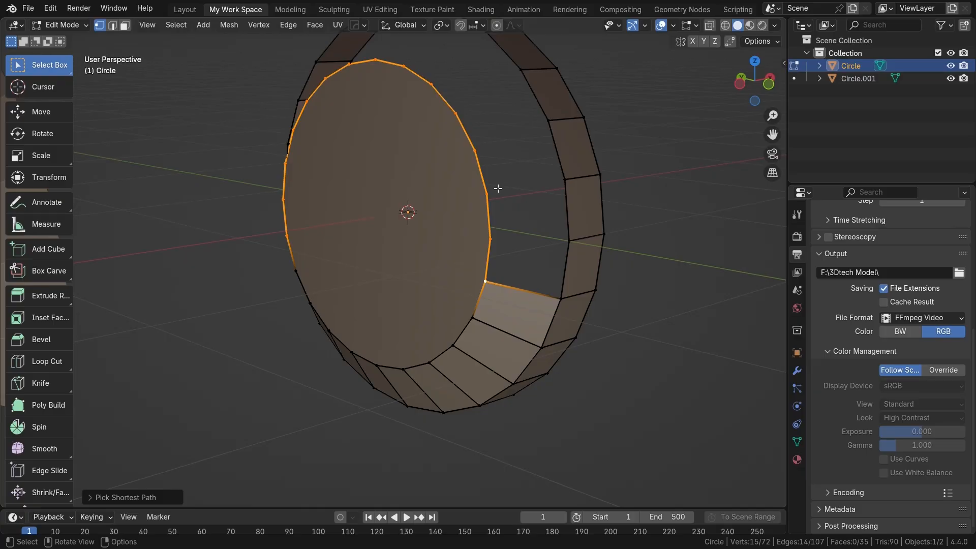
pyautogui.scroll(1, 436, 175)
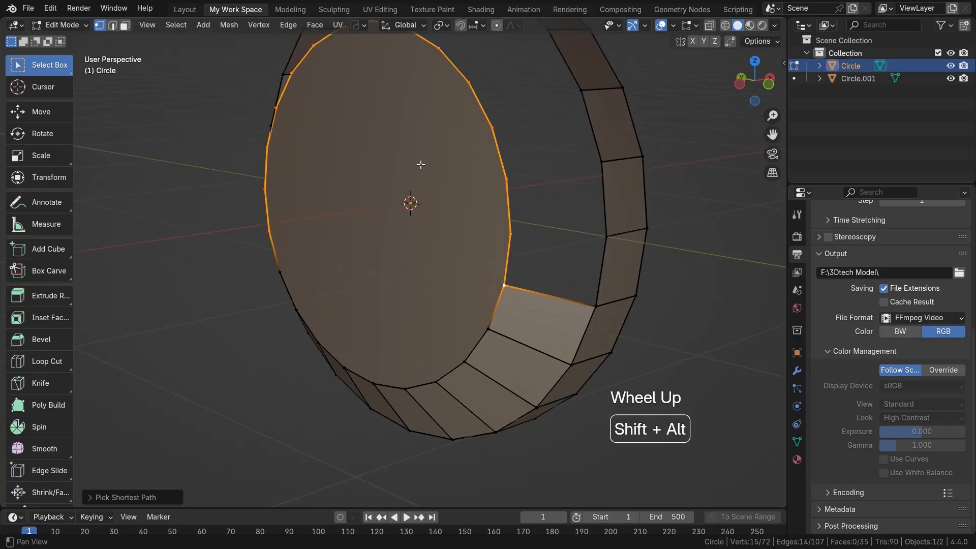
pyautogui.keyDown('shift'); pyautogui.moveTo(420, 163); pyautogui.dragTo(483, 204, button='middle'); pyautogui.keyUp('shift')
pyautogui.press('KP_7')
pyautogui.scroll(-2, 504, 211)
pyautogui.press('e')
pyautogui.press('x')
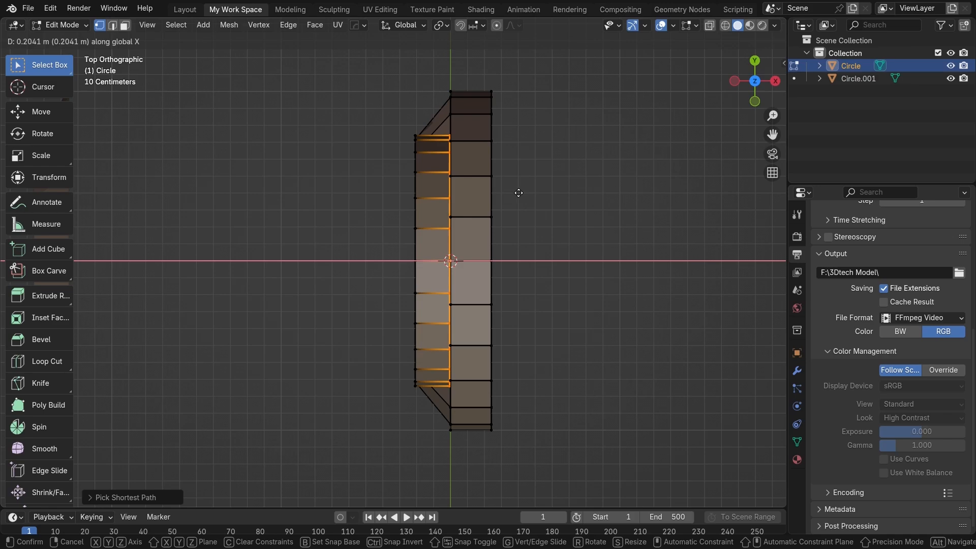
pyautogui.click(519, 193)
# Step: Fill a triangular face between the end edge of the inner wall and the adjoining edge of the sloped ring
pyautogui.moveTo(465, 217); pyautogui.dragTo(428, 305, button='middle')
pyautogui.scroll(3, 462, 236)
pyautogui.press('2')
pyautogui.scroll(2, 428, 268)
pyautogui.scroll(1, 437, 307)
pyautogui.click(446, 282)
pyautogui.keyDown('shift'); pyautogui.click(478, 259); pyautogui.keyUp('shift')
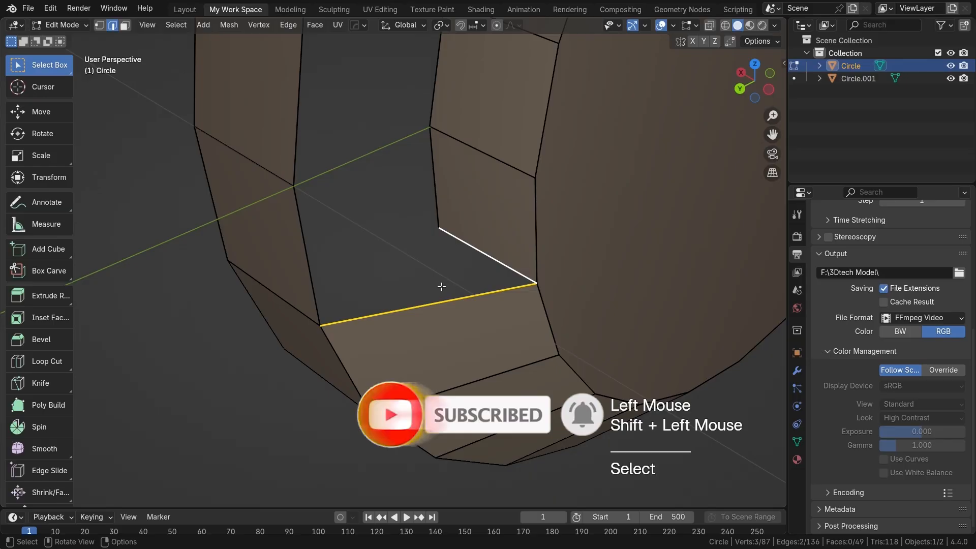
pyautogui.press('f')
# Step: Fill the gap between the ear cup's inner wall and outer rim with consecutive faces around the whole arc
pyautogui.click(400, 263)
pyautogui.scroll(-2, 400, 264)
pyautogui.keyDown('shift'); pyautogui.moveTo(400, 264); pyautogui.dragTo(443, 236, button='middle'); pyautogui.keyUp('shift')
pyautogui.press('f')
pyautogui.press('f')
pyautogui.press('f')
pyautogui.press('f')
pyautogui.press('f')
pyautogui.press('f')
pyautogui.press('f')
pyautogui.scroll(-2, 474, 281)
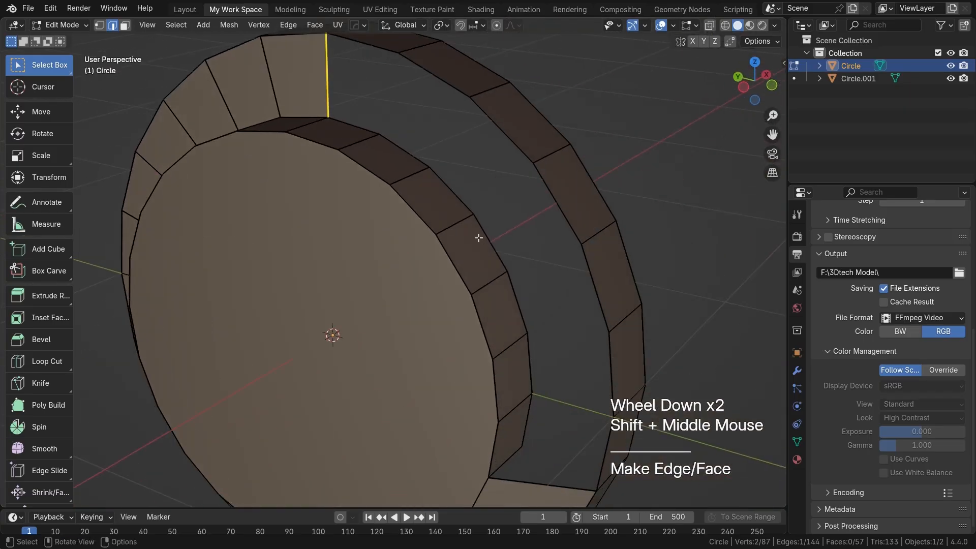
pyautogui.press('f')
pyautogui.press('f')
pyautogui.press('f')
pyautogui.press('f')
pyautogui.press('f')
pyautogui.keyDown('shift'); pyautogui.moveTo(535, 319); pyautogui.dragTo(498, 252, button='middle'); pyautogui.keyUp('shift')
pyautogui.scroll(2, 498, 252)
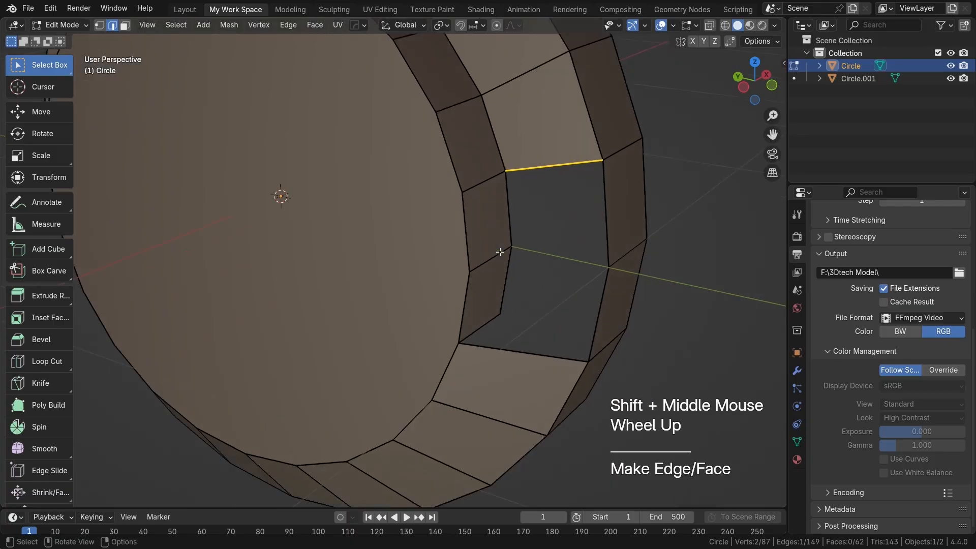
pyautogui.press('f')
pyautogui.press('f')
pyautogui.press('f')
pyautogui.moveTo(528, 298); pyautogui.dragTo(533, 312, button='middle')
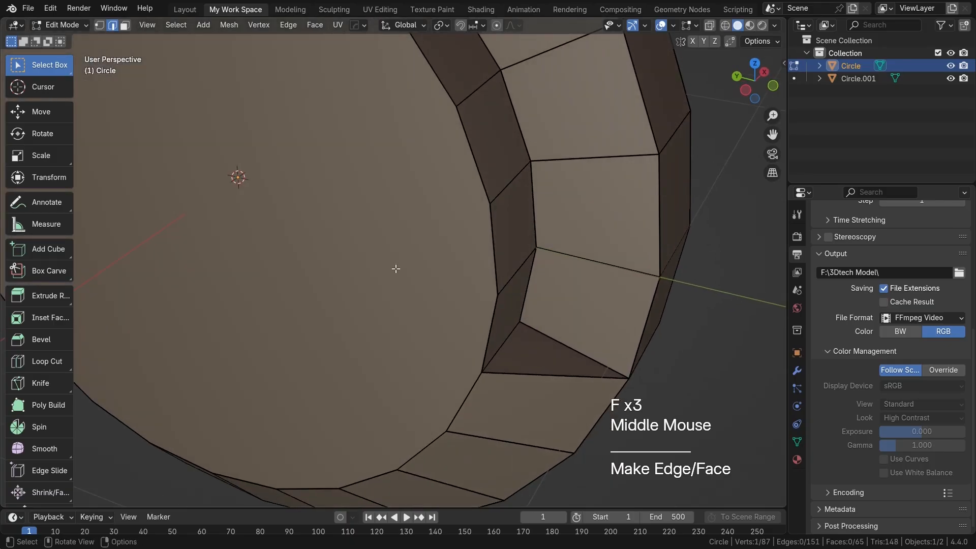
pyautogui.keyDown('shift'); pyautogui.moveTo(395, 268); pyautogui.dragTo(507, 352, button='middle'); pyautogui.keyUp('shift')
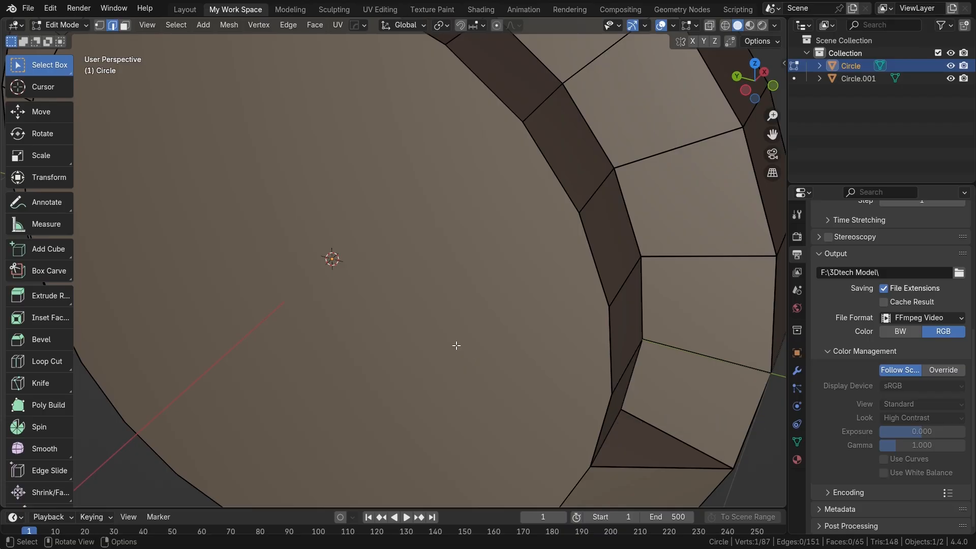
# Step: Leave mesh editing and look up the F2 add-on in the preferences to check that it is enabled
pyautogui.press('Tab')
pyautogui.click(51, 7)
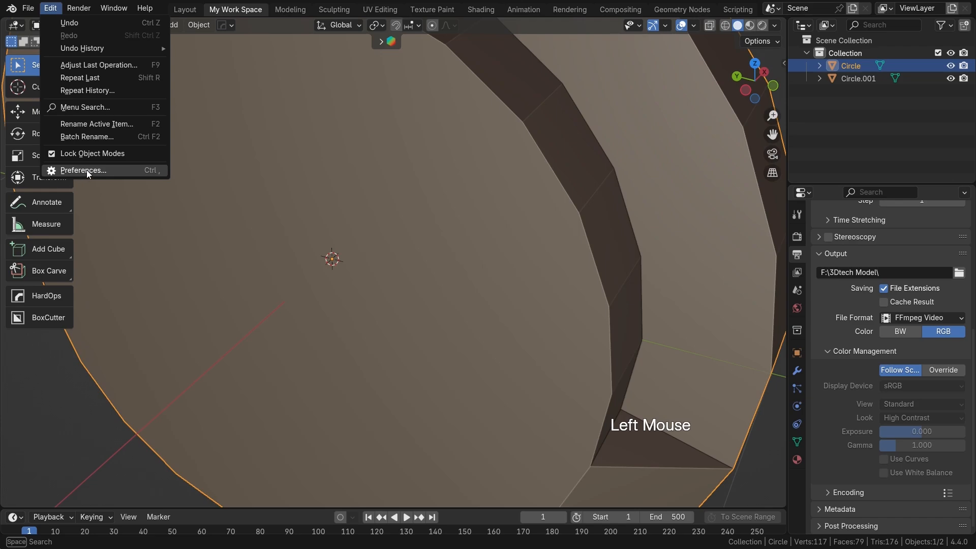
pyautogui.click(85, 170)
pyautogui.click(177, 29)
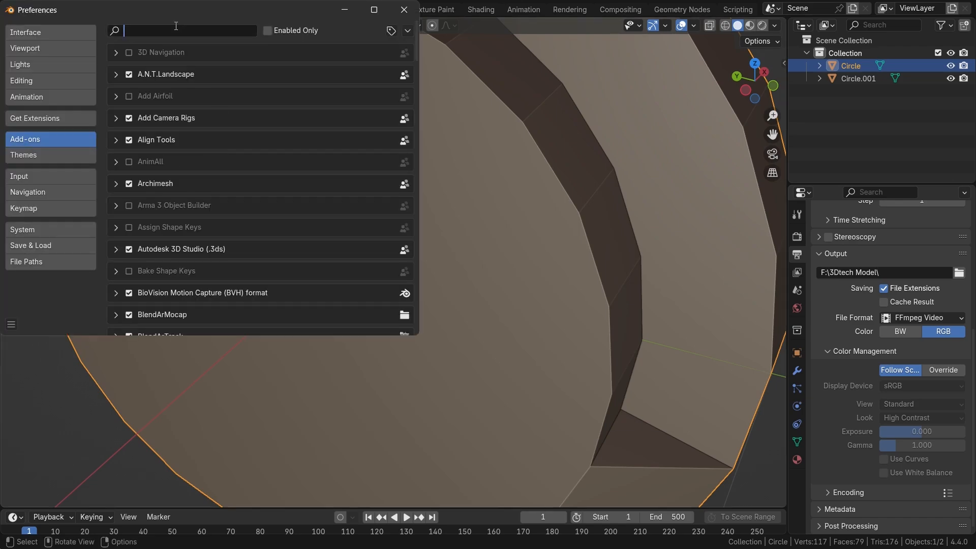
pyautogui.write('f2')
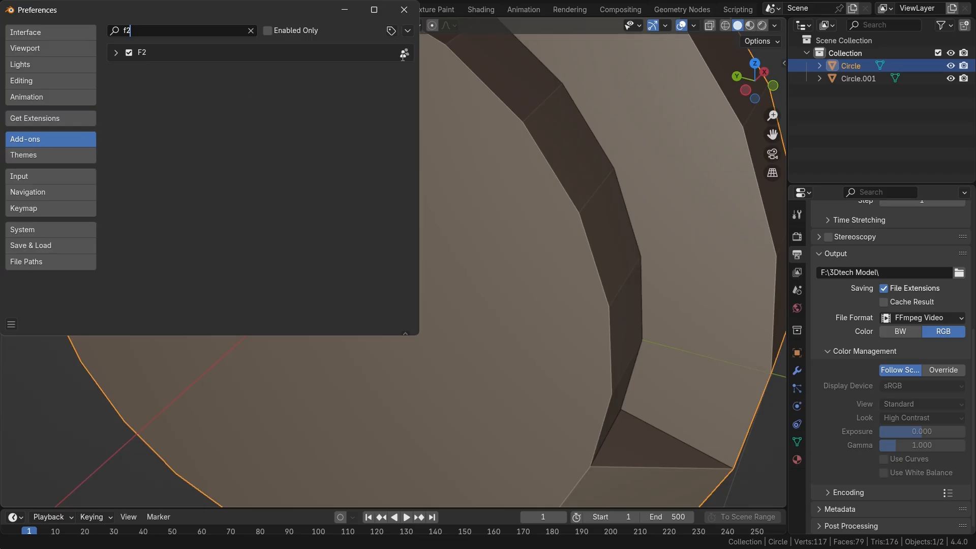
pyautogui.click(404, 9)
# Step: Disable Shadow in the viewport shading options
pyautogui.scroll(-3, 430, 257)
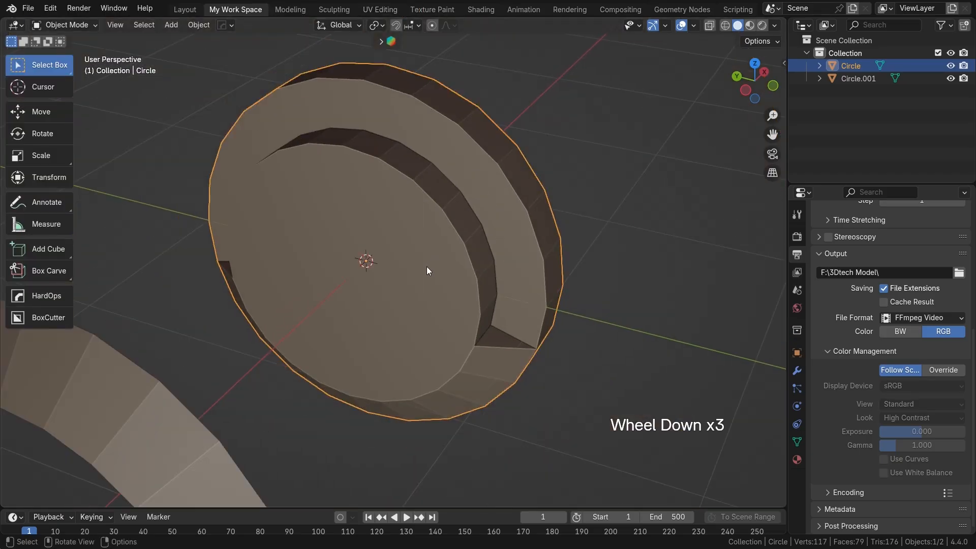
pyautogui.moveTo(336, 252)
pyautogui.mouseDown(button='middle')
pyautogui.moveTo(459, 233)
pyautogui.moveTo(389, 280)
pyautogui.moveTo(407, 273)
pyautogui.moveTo(365, 258)
pyautogui.moveTo(416, 275)
pyautogui.moveTo(375, 269)
pyautogui.moveTo(404, 265)
pyautogui.mouseUp(button='middle')
pyautogui.scroll(-1, 458, 229)
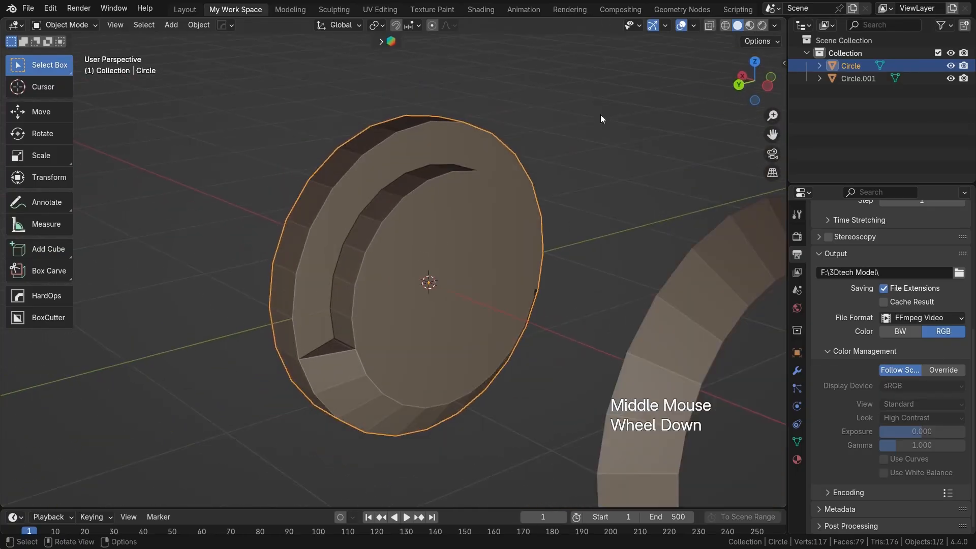
pyautogui.click(774, 25)
pyautogui.click(702, 309)
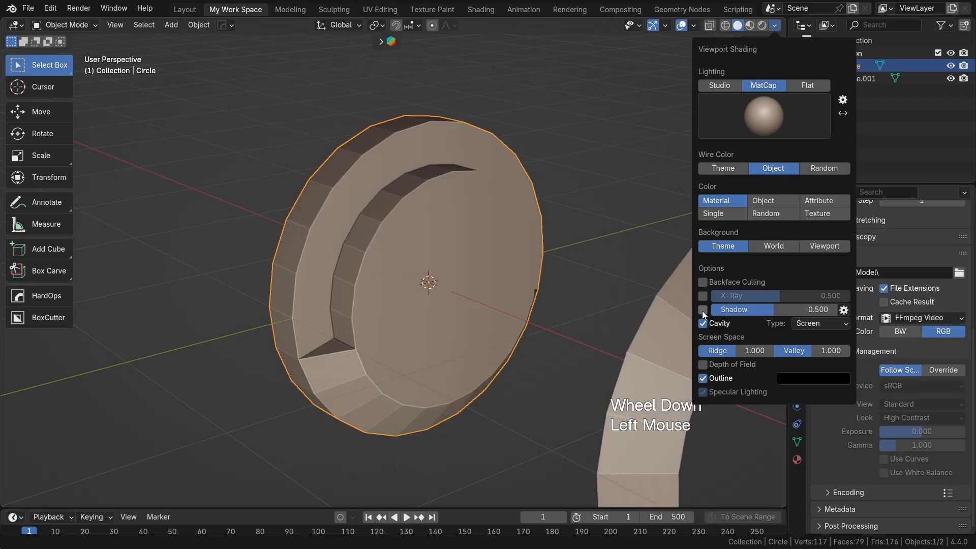
# Step: Examine the ear cup's recessed inner wall, sloped faces and rim from several angles
pyautogui.scroll(1, 397, 279)
pyautogui.keyDown('shift'); pyautogui.moveTo(396, 279); pyautogui.dragTo(383, 267, button='middle'); pyautogui.keyUp('shift')
pyautogui.moveTo(384, 267); pyautogui.dragTo(481, 239, button='middle')
pyautogui.scroll(1, 410, 226)
pyautogui.scroll(-1, 408, 239)
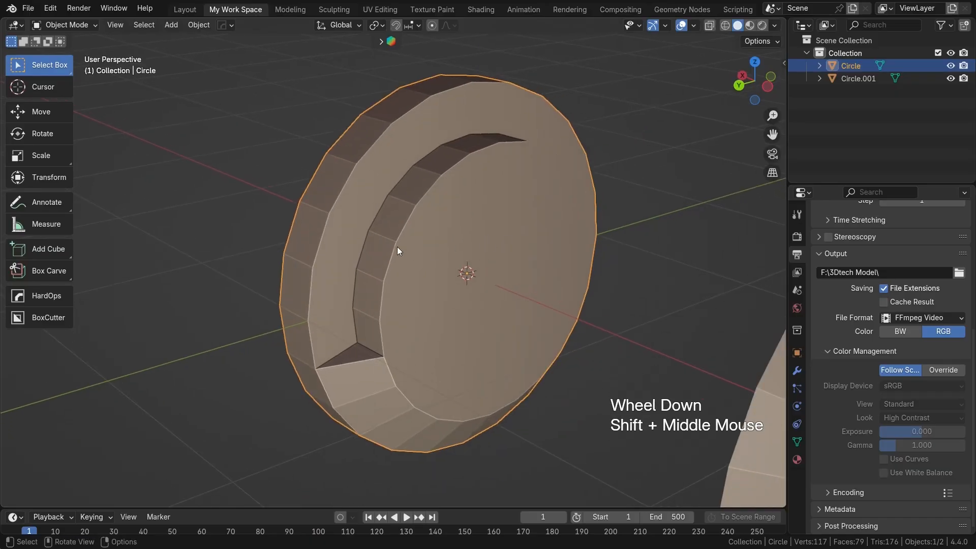
pyautogui.moveTo(397, 246); pyautogui.dragTo(428, 231, button='middle')
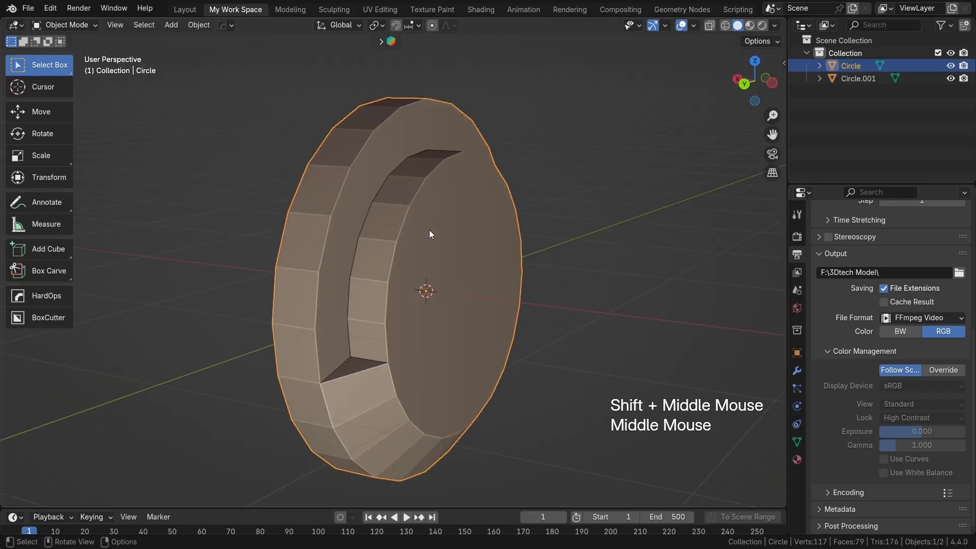
pyautogui.scroll(1, 390, 233)
pyautogui.moveTo(391, 233); pyautogui.dragTo(385, 236, button='middle')
pyautogui.scroll(-2, 364, 250)
pyautogui.keyDown('shift'); pyautogui.moveTo(364, 250); pyautogui.dragTo(400, 249, button='middle'); pyautogui.keyUp('shift')
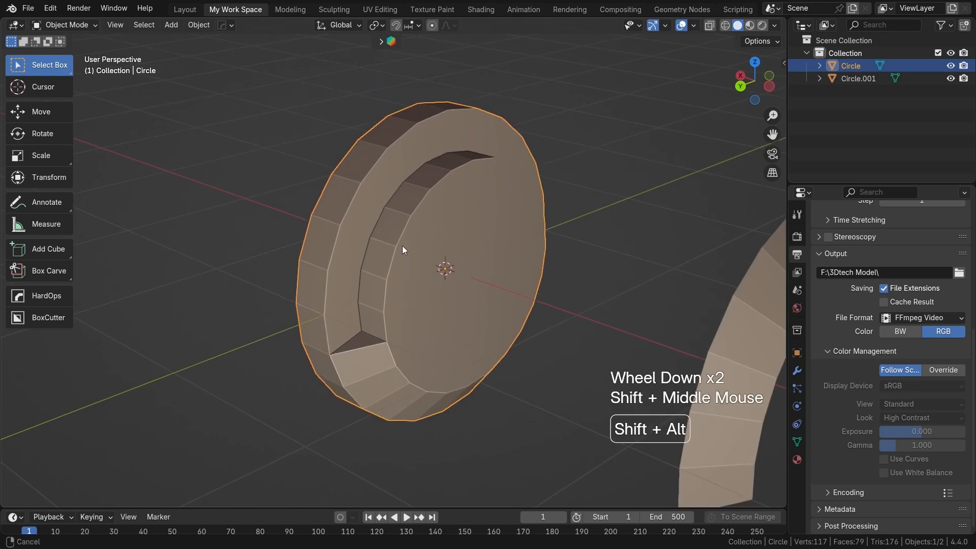
# Step: Try a Subdivision Surface modifier on the ear cup and examine how it rounds the edges
pyautogui.click(346, 244)
pyautogui.click(797, 370)
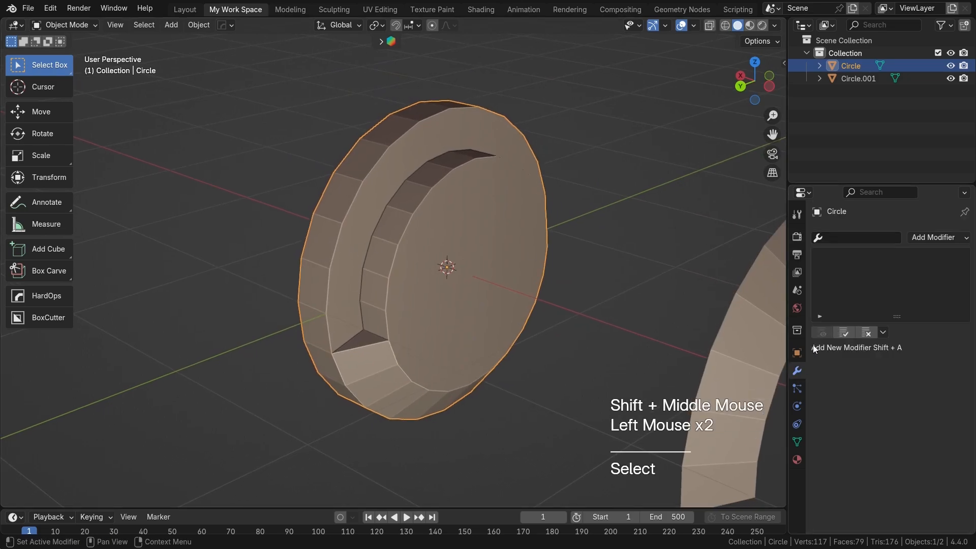
pyautogui.click(925, 238)
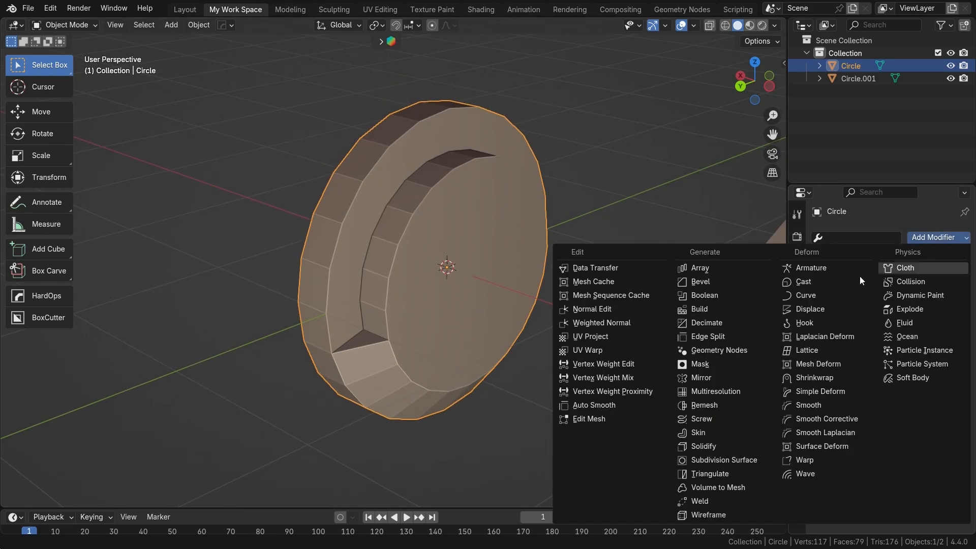
pyautogui.click(718, 461)
pyautogui.scroll(2, 447, 322)
pyautogui.keyDown('shift'); pyautogui.moveTo(447, 322); pyautogui.dragTo(411, 327, button='middle'); pyautogui.keyUp('shift')
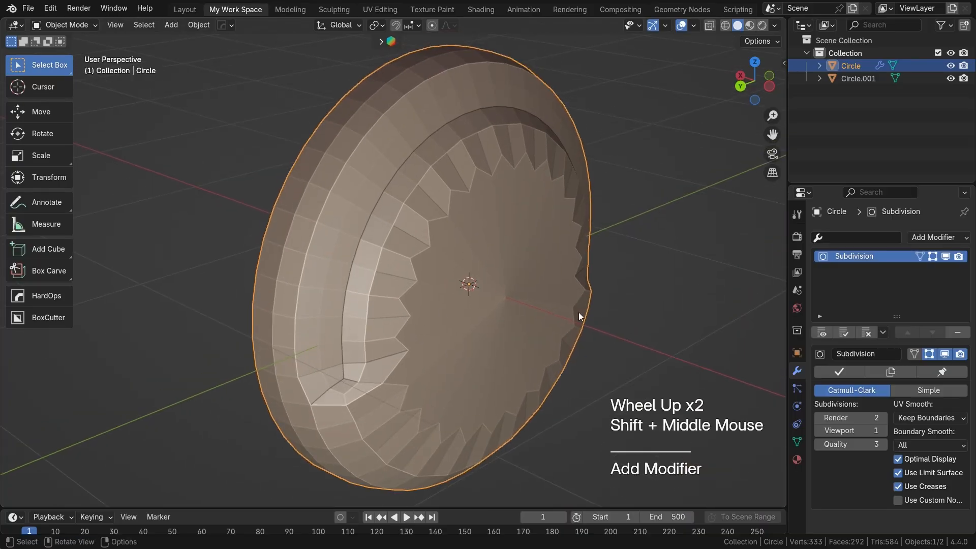
pyautogui.scroll(1, 414, 261)
pyautogui.keyDown('shift'); pyautogui.moveTo(414, 262); pyautogui.dragTo(372, 240, button='middle'); pyautogui.keyUp('shift')
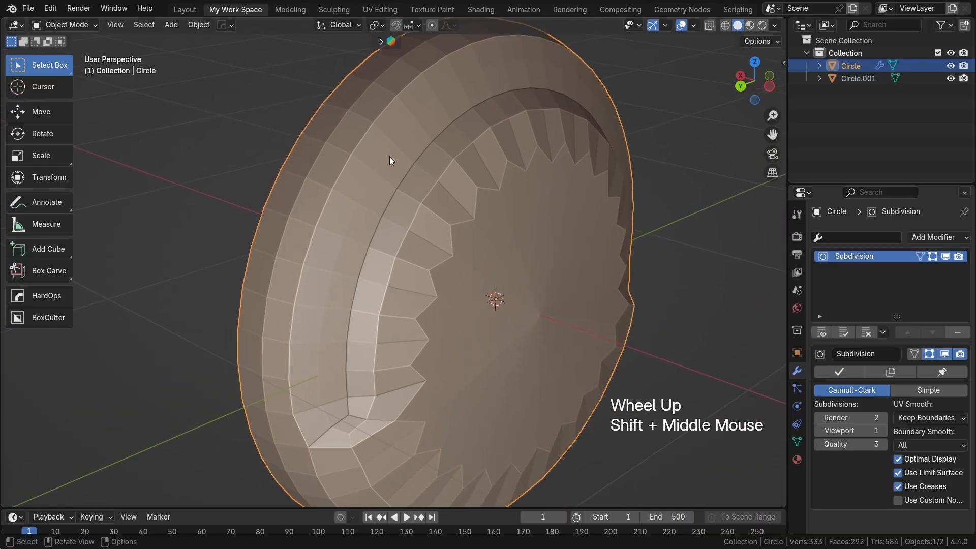
pyautogui.moveTo(284, 303); pyautogui.dragTo(303, 147, button='middle')
pyautogui.scroll(-3, 323, 289)
pyautogui.moveTo(388, 281)
pyautogui.mouseDown(button='middle')
pyautogui.moveTo(359, 296)
pyautogui.moveTo(383, 265)
pyautogui.mouseUp(button='middle')
pyautogui.scroll(1, 381, 256)
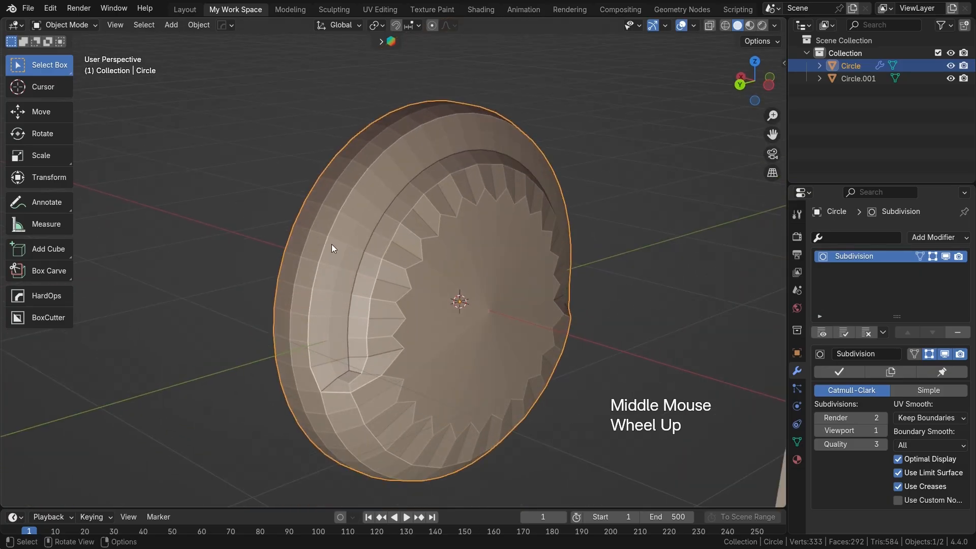
# Step: Try a single centred loop cut around the ear cup's outer side wall
pyautogui.press('Tab')
pyautogui.hotkey('ctrl', 'r')
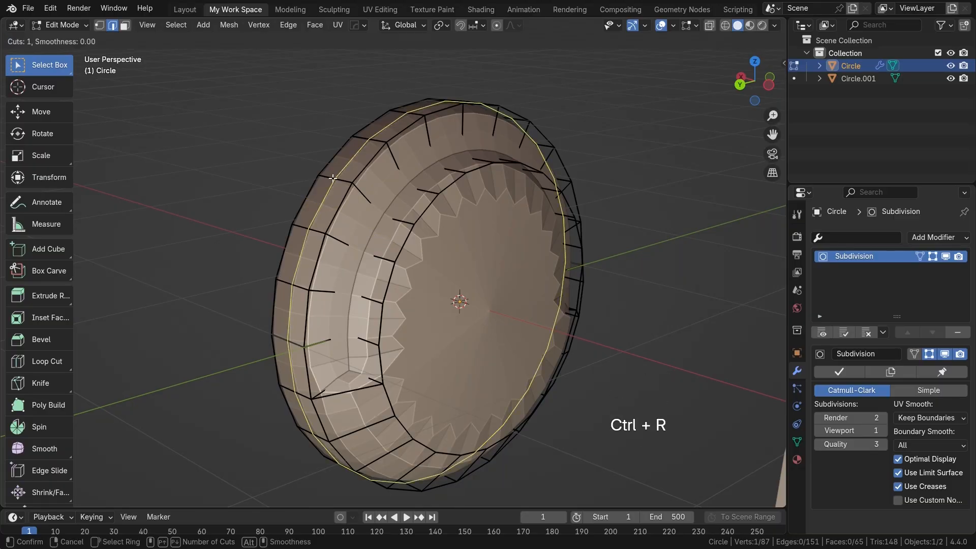
pyautogui.click(332, 180)
pyautogui.rightClick(332, 186)
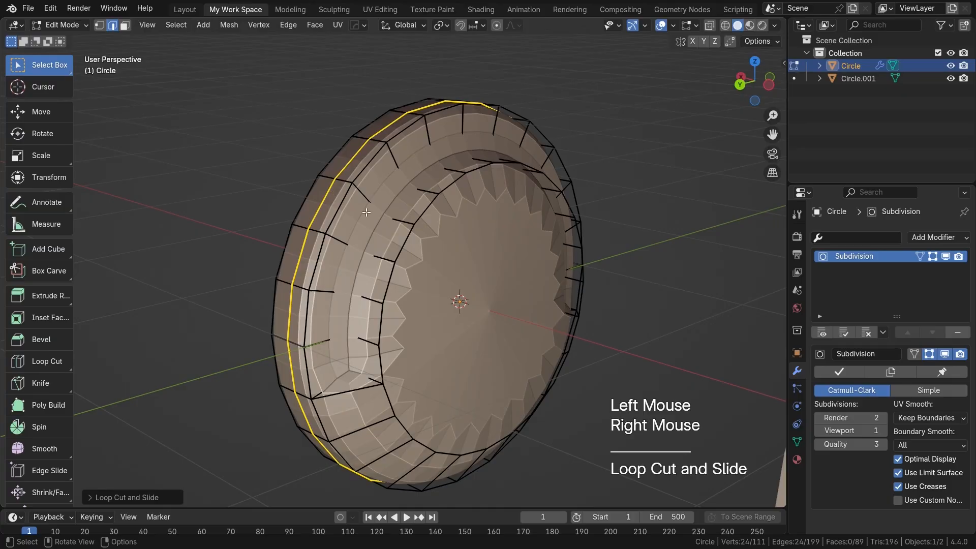
# Step: Undo the loop cut and remove the Subdivision Surface modifier from the ear cup
pyautogui.hotkey('ctrl', 'z')
pyautogui.hotkey('ctrl', 'z')
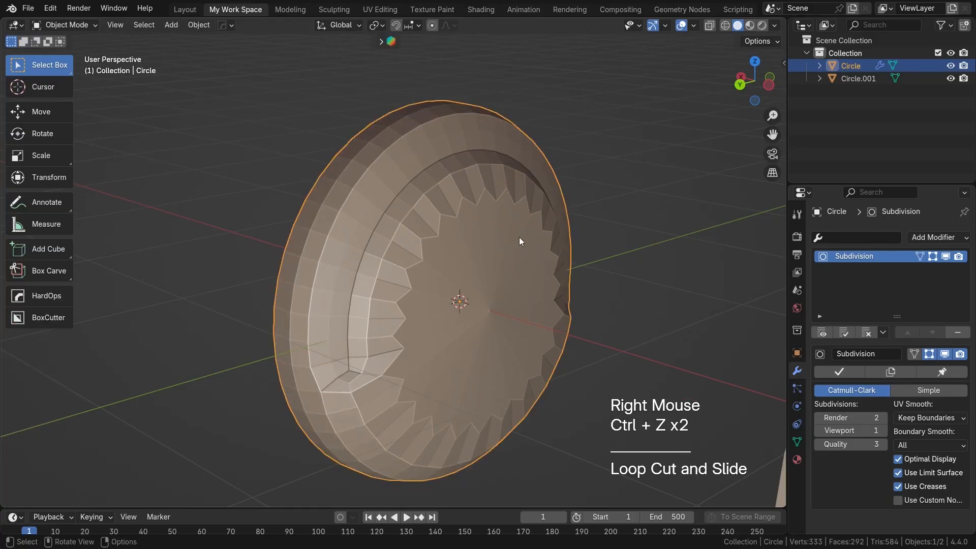
pyautogui.press('Tab')
pyautogui.press('Tab')
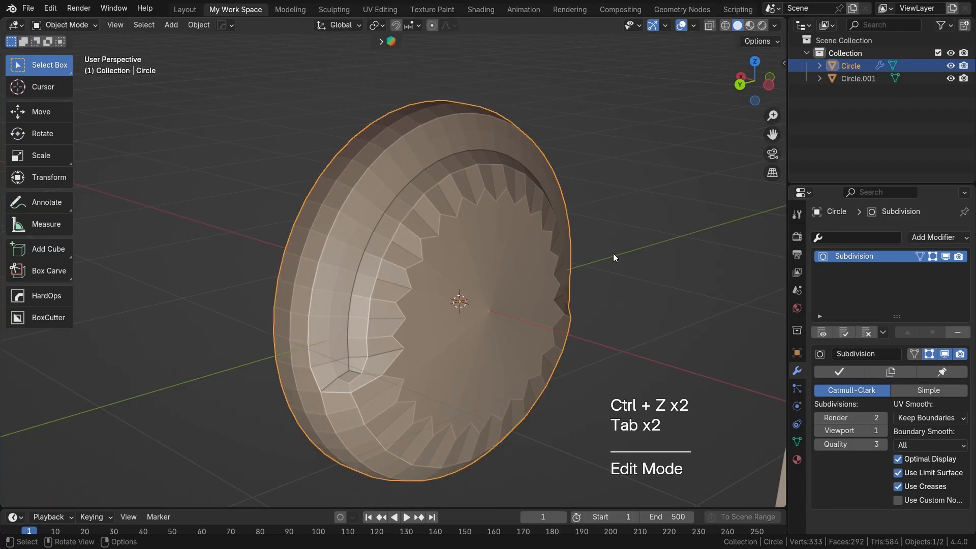
pyautogui.click(957, 332)
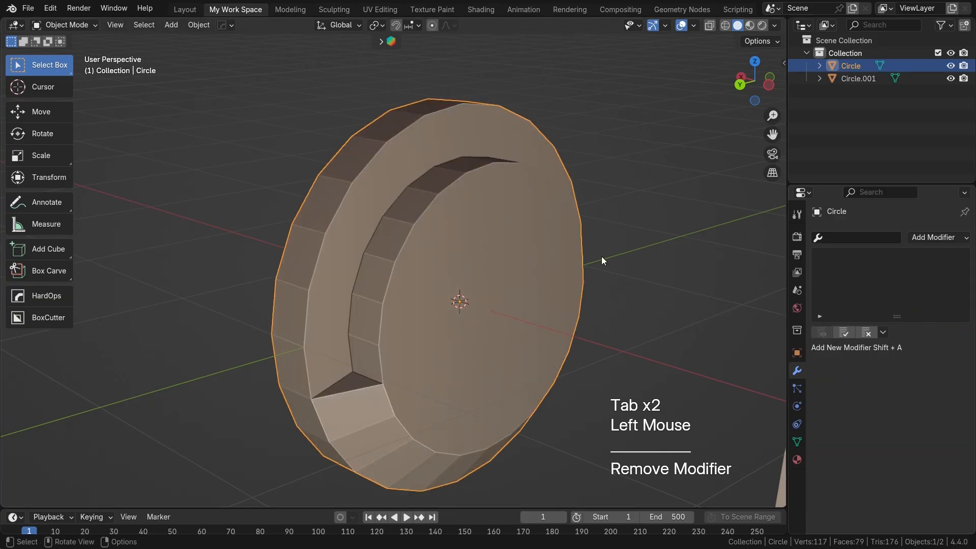
# Step: Add a Bevel modifier to the ear cup
pyautogui.scroll(2, 292, 246)
pyautogui.keyDown('shift'); pyautogui.moveTo(291, 246); pyautogui.dragTo(355, 259, button='middle'); pyautogui.keyUp('shift')
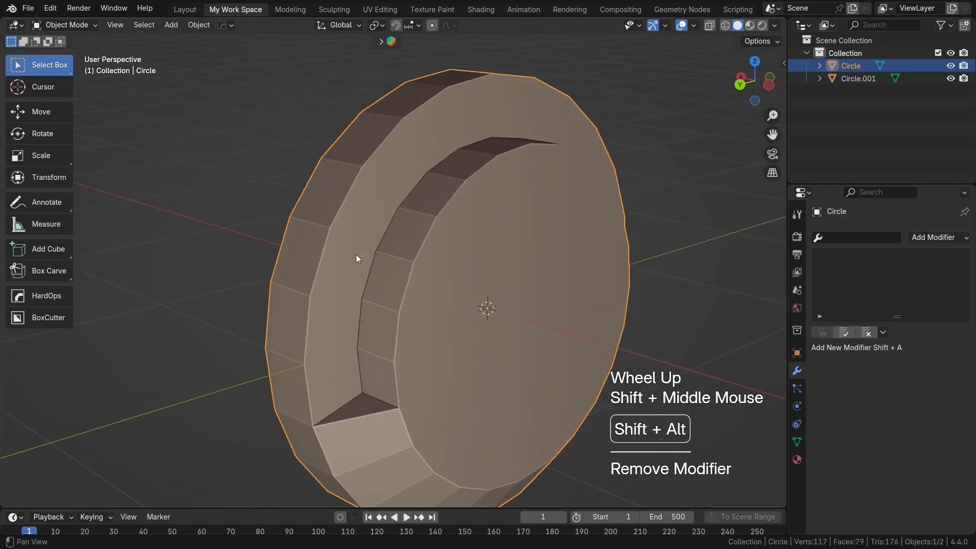
pyautogui.click(911, 238)
pyautogui.click(726, 281)
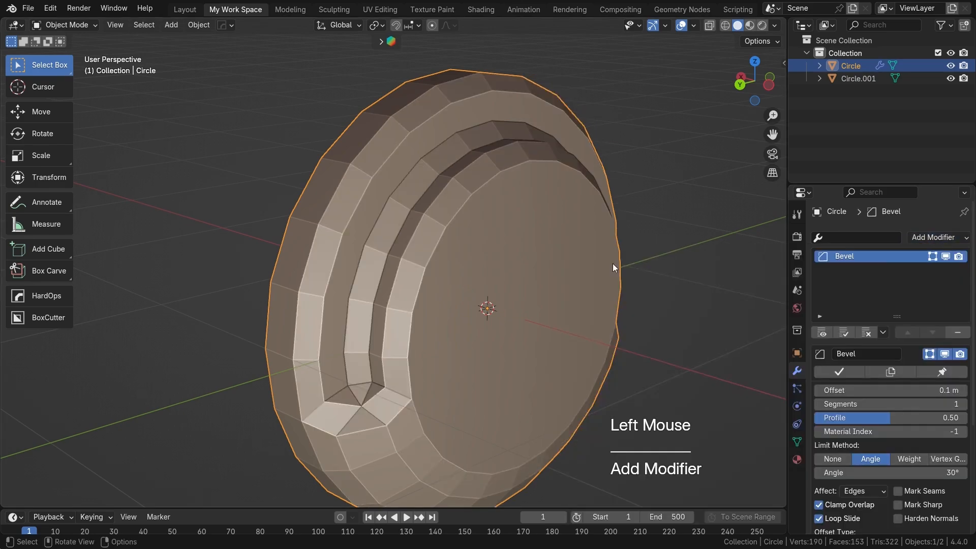
pyautogui.scroll(-1, 572, 306)
pyautogui.keyDown('shift'); pyautogui.moveTo(572, 307); pyautogui.dragTo(476, 286, button='middle'); pyautogui.keyUp('shift')
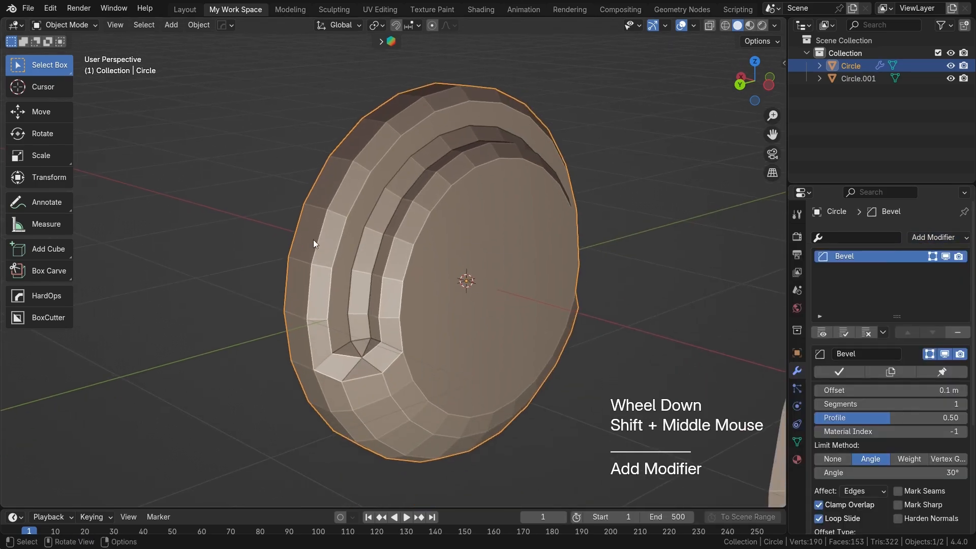
pyautogui.keyDown('shift'); pyautogui.moveTo(498, 378); pyautogui.dragTo(491, 366, button='middle'); pyautogui.keyUp('shift')
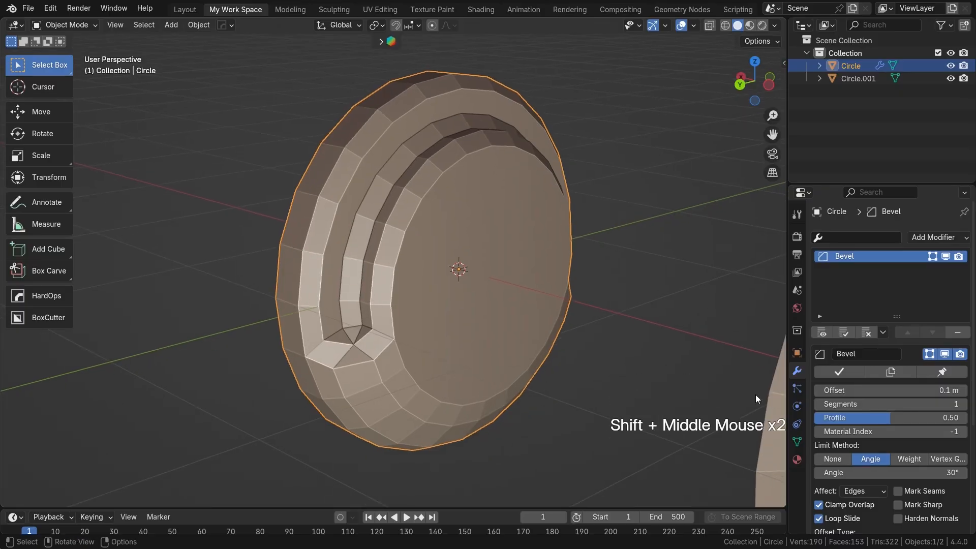
# Step: Set the Bevel modifier's offset to 0.03 m and its segments to 2
pyautogui.moveTo(930, 392); pyautogui.dragTo(805, 390)
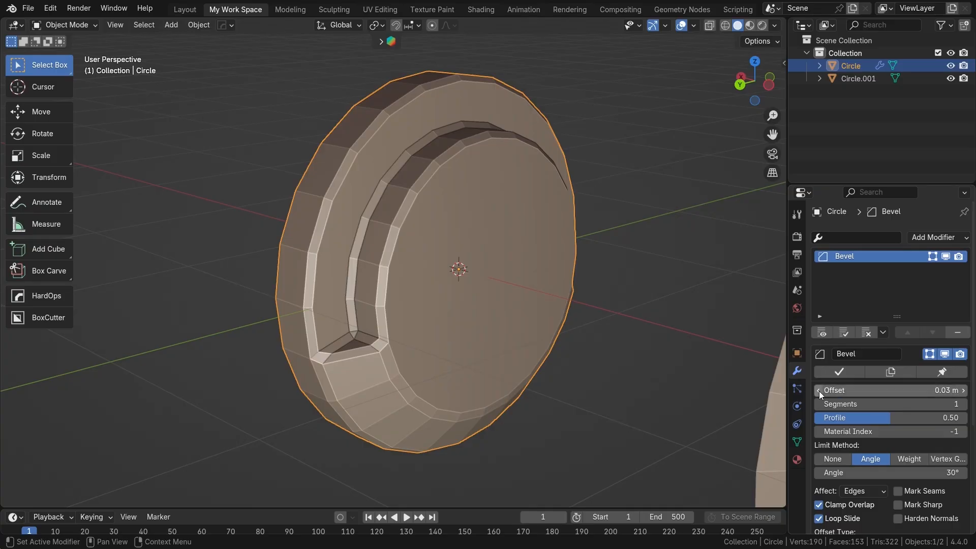
pyautogui.click(819, 392)
pyautogui.click(964, 390)
pyautogui.scroll(2, 341, 240)
pyautogui.keyDown('shift'); pyautogui.moveTo(341, 240); pyautogui.dragTo(382, 248, button='middle'); pyautogui.keyUp('shift')
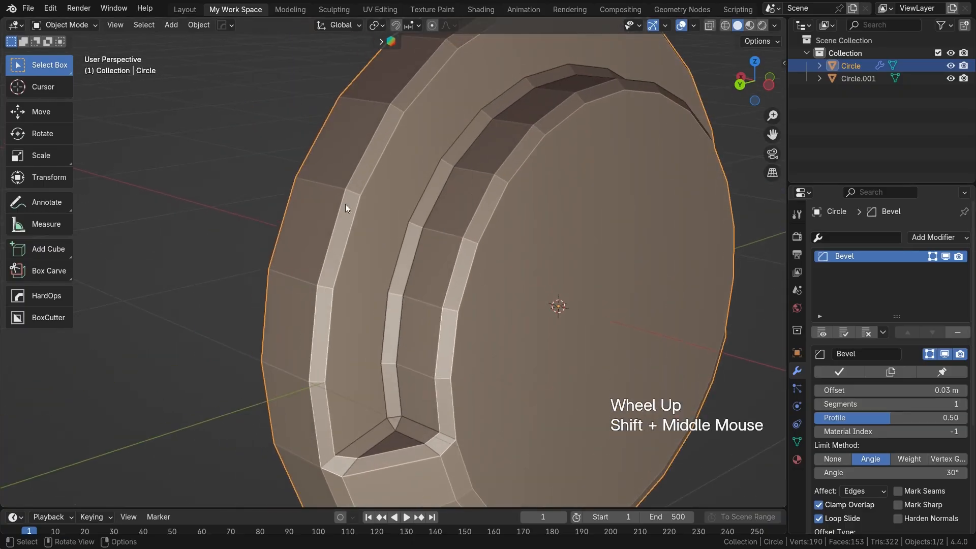
pyautogui.scroll(2, 375, 266)
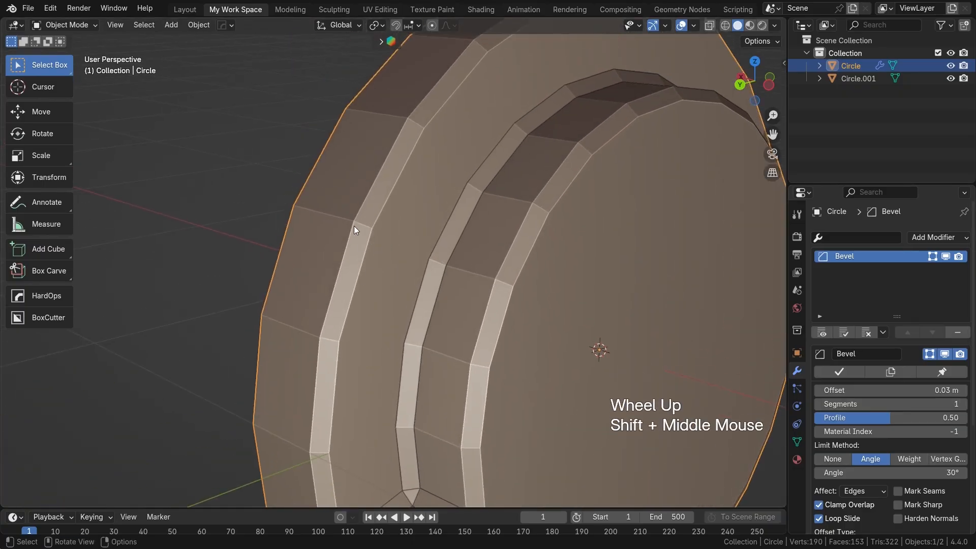
pyautogui.click(962, 404)
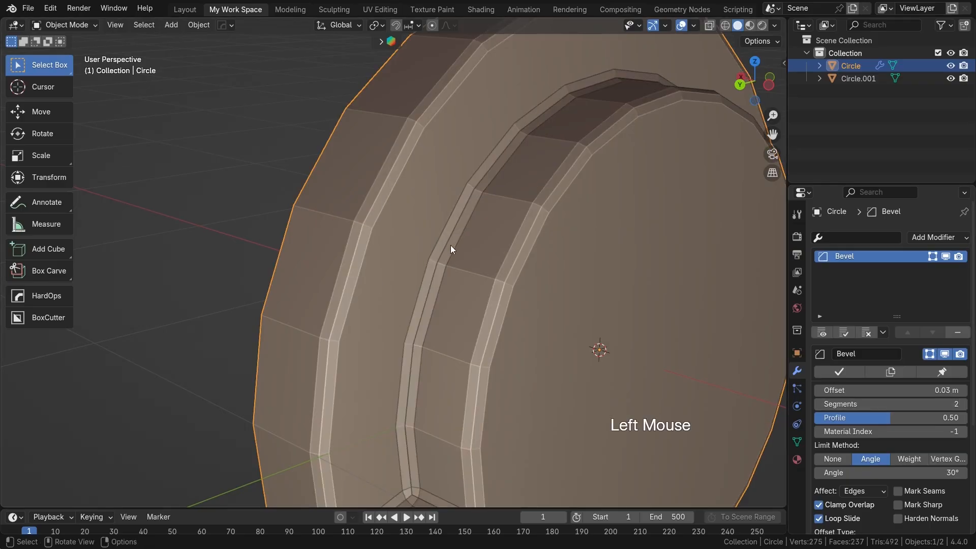
pyautogui.scroll(-2, 509, 328)
pyautogui.keyDown('shift'); pyautogui.moveTo(481, 334); pyautogui.dragTo(472, 307, button='middle'); pyautogui.keyUp('shift')
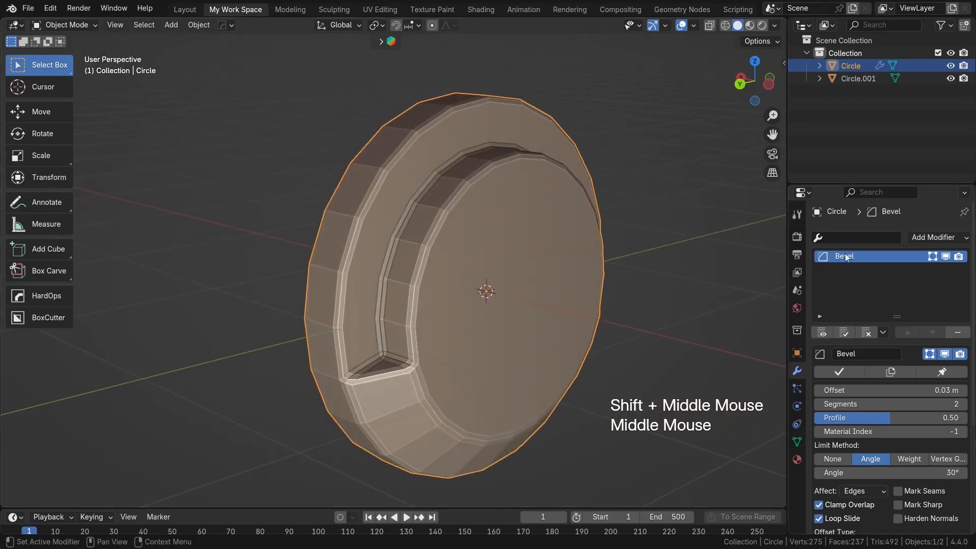
# Step: Add a Subdivision Surface modifier to the ear cup after the Bevel modifier
pyautogui.click(939, 238)
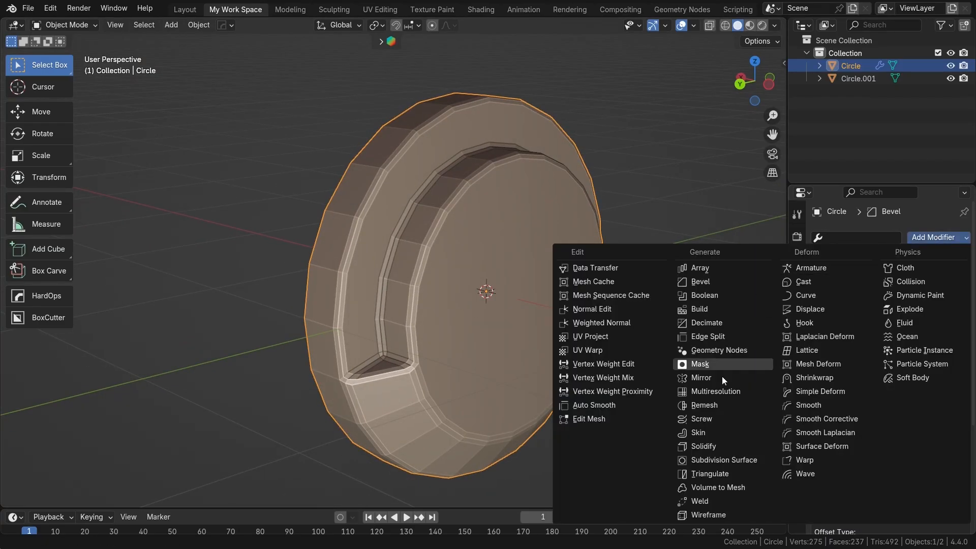
pyautogui.click(707, 460)
pyautogui.scroll(-2, 483, 356)
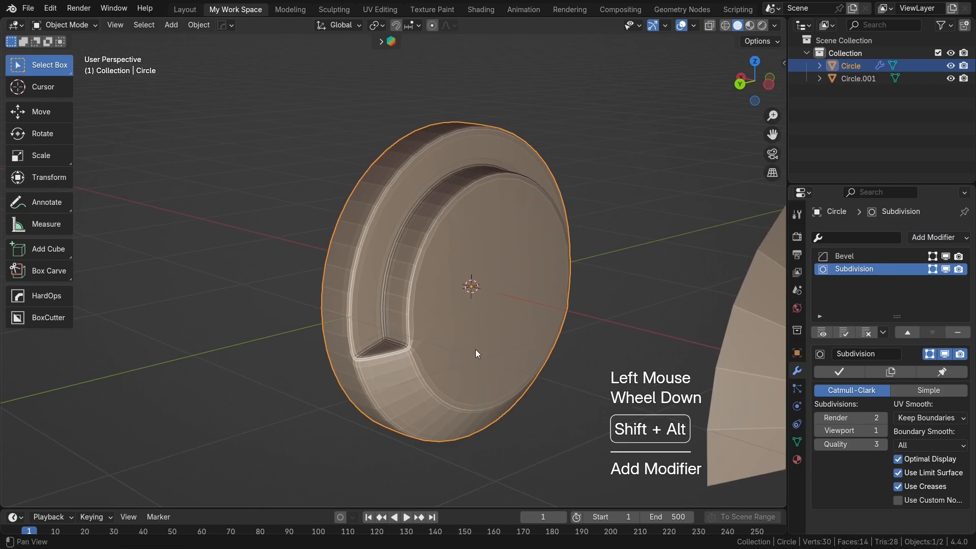
pyautogui.keyDown('shift'); pyautogui.moveTo(474, 349); pyautogui.dragTo(464, 351, button='middle'); pyautogui.keyUp('shift')
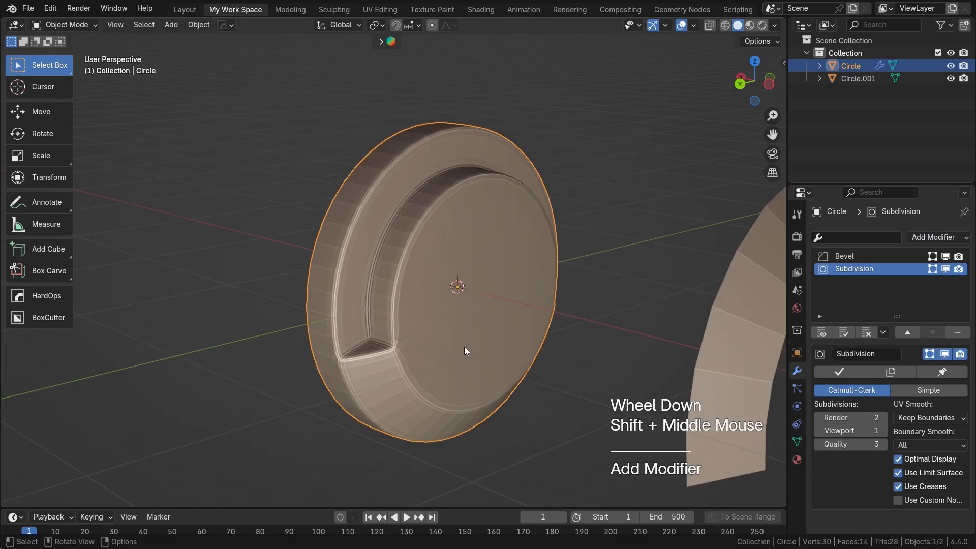
# Step: Set the Subdivision modifier's viewport level to 2 and shade the ear cup smooth
pyautogui.click(882, 432)
pyautogui.scroll(1, 465, 319)
pyautogui.keyDown('shift'); pyautogui.moveTo(464, 319); pyautogui.dragTo(472, 273, button='middle'); pyautogui.keyUp('shift')
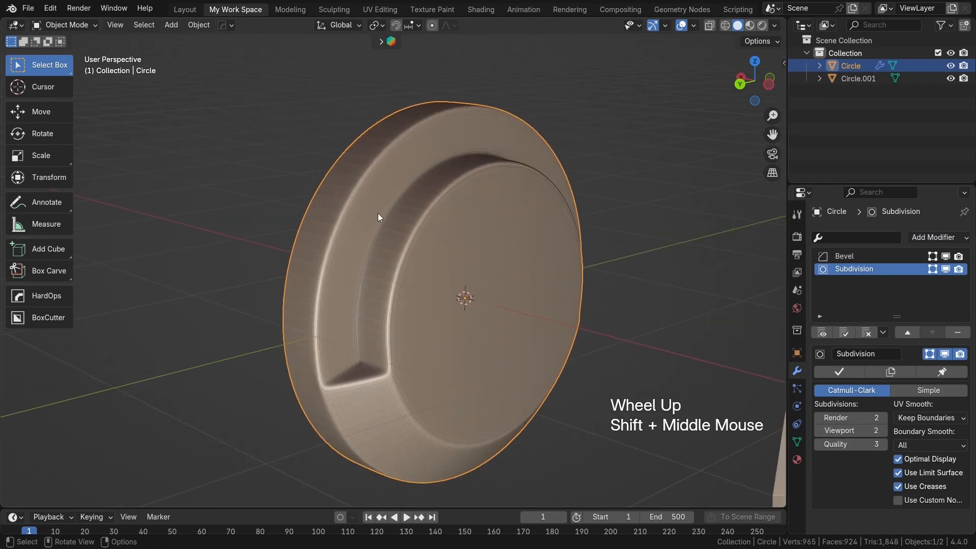
pyautogui.rightClick(367, 175)
pyautogui.click(367, 175)
pyautogui.moveTo(248, 181); pyautogui.dragTo(496, 312, button='middle')
pyautogui.scroll(-2, 384, 252)
# Step: Extrude the inner edge loop of the separate arch about 0.2 m along the X axis
pyautogui.click(475, 272)
pyautogui.press('Tab')
pyautogui.scroll(1, 518, 304)
pyautogui.scroll(2, 474, 291)
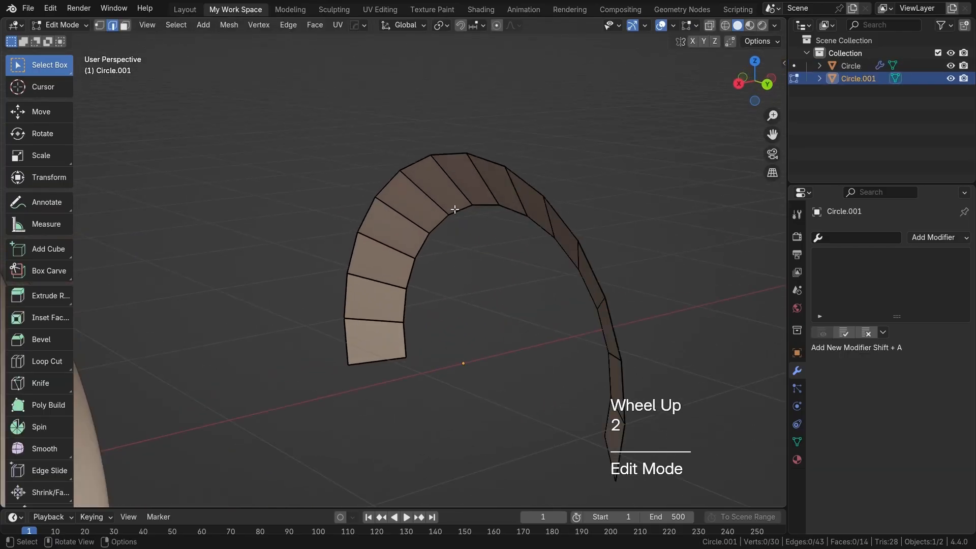
pyautogui.doubleClick(455, 209)
pyautogui.scroll(-1, 503, 234)
pyautogui.press('KP_7')
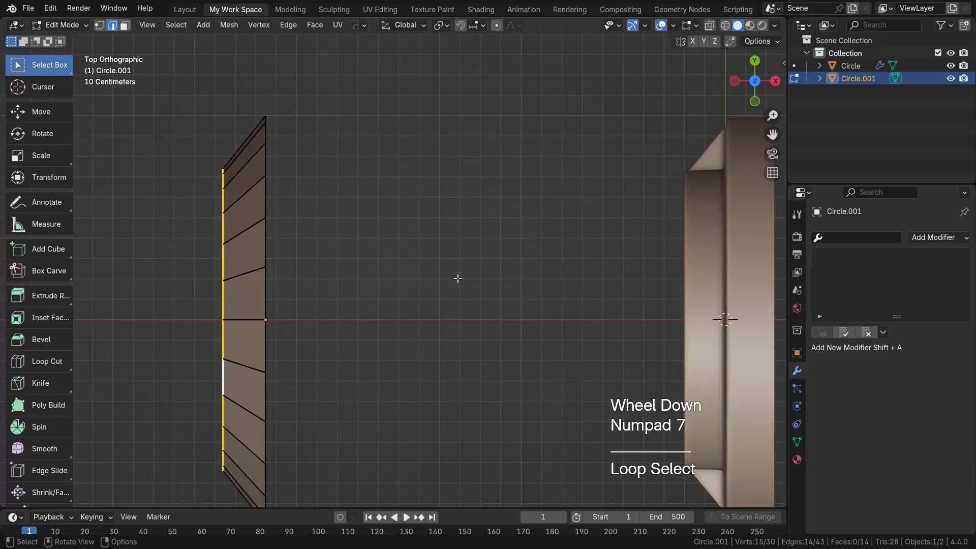
pyautogui.scroll(-1, 487, 278)
pyautogui.keyDown('shift'); pyautogui.moveTo(413, 312); pyautogui.dragTo(440, 294, button='middle'); pyautogui.keyUp('shift')
pyautogui.press('e')
pyautogui.press('x')
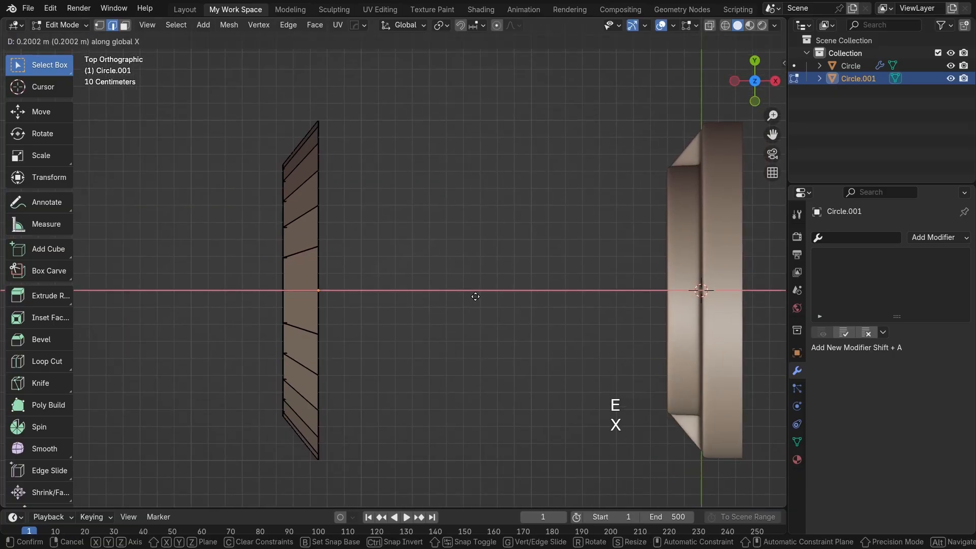
pyautogui.click(473, 296)
# Step: Examine the extruded arch and compare it with the recess and its end corner on the ear cup
pyautogui.hotkey('alt', 'z')
pyautogui.scroll(2, 335, 229)
pyautogui.hotkey('alt', 'z')
pyautogui.scroll(-3, 441, 283)
pyautogui.moveTo(440, 287); pyautogui.dragTo(171, 194, button='middle')
pyautogui.scroll(2, 175, 196)
pyautogui.keyDown('shift'); pyautogui.moveTo(656, 432); pyautogui.dragTo(468, 328, button='middle'); pyautogui.keyUp('shift')
pyautogui.moveTo(468, 328); pyautogui.dragTo(353, 391, button='middle')
pyautogui.keyDown('shift'); pyautogui.moveTo(354, 391); pyautogui.dragTo(518, 309, button='middle'); pyautogui.keyUp('shift')
pyautogui.moveTo(440, 323); pyautogui.dragTo(371, 351, button='middle')
pyautogui.scroll(-1, 371, 351)
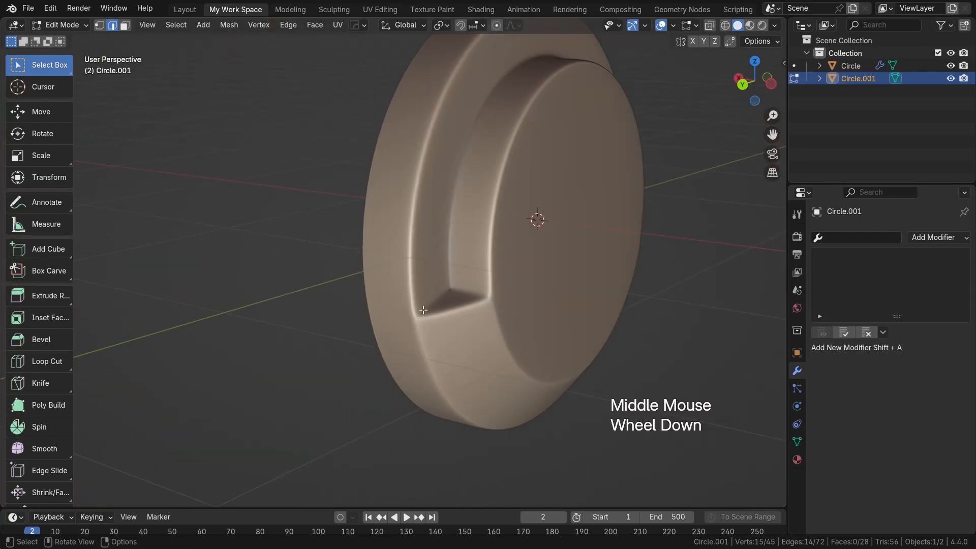
pyautogui.scroll(-1, 460, 286)
pyautogui.keyDown('shift'); pyautogui.moveTo(532, 309); pyautogui.dragTo(507, 324, button='middle'); pyautogui.keyUp('shift')
pyautogui.keyDown('shift'); pyautogui.moveTo(564, 296); pyautogui.dragTo(171, 279, button='middle'); pyautogui.keyUp('shift')
pyautogui.moveTo(507, 296); pyautogui.dragTo(255, 218, button='middle')
pyautogui.keyDown('shift'); pyautogui.scroll(-1, 584, 335); pyautogui.keyUp('shift')
# Step: Close one open end of the arch with a triangular face between its two end edges
pyautogui.moveTo(418, 316); pyautogui.dragTo(490, 165, button='middle')
pyautogui.scroll(2, 487, 173)
pyautogui.keyDown('shift'); pyautogui.moveTo(458, 359); pyautogui.dragTo(479, 289, button='middle'); pyautogui.keyUp('shift')
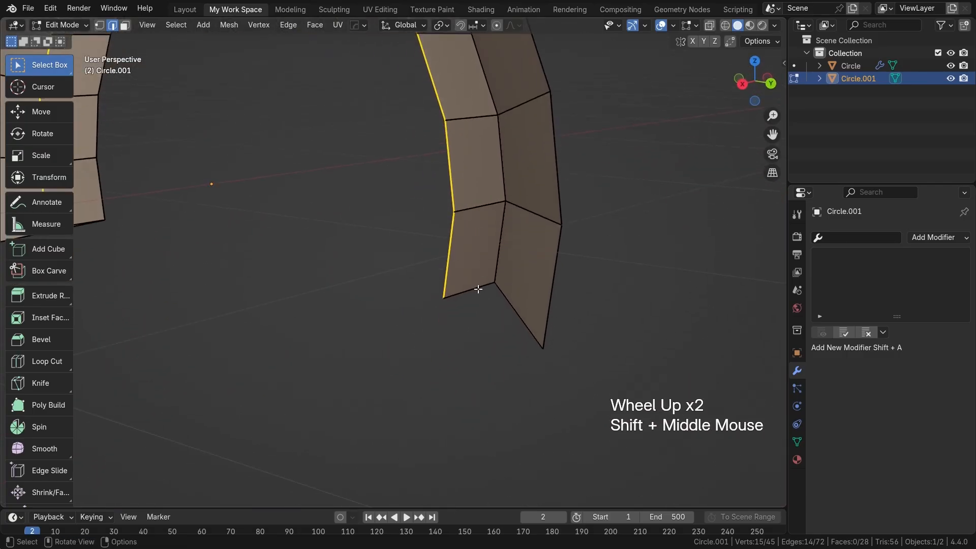
pyautogui.press('2')
pyautogui.click(481, 294)
pyautogui.keyDown('shift'); pyautogui.click(517, 318); pyautogui.keyUp('shift')
pyautogui.moveTo(517, 317); pyautogui.dragTo(481, 329, button='middle')
pyautogui.press('f')
# Step: Fill the open side along the whole arch with faces, close its other end, and return to Object Mode
pyautogui.click(463, 329)
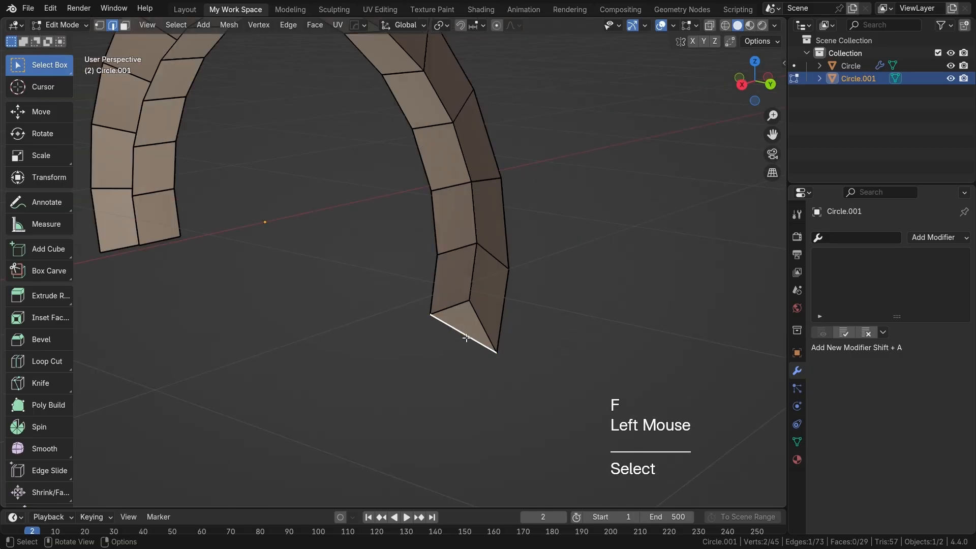
pyautogui.press('f')
pyautogui.press('f')
pyautogui.press('f')
pyautogui.press('f')
pyautogui.keyDown('shift'); pyautogui.moveTo(388, 175); pyautogui.dragTo(459, 280, button='middle'); pyautogui.keyUp('shift')
pyautogui.press('f')
pyautogui.press('f')
pyautogui.press('f')
pyautogui.press('f')
pyautogui.press('f')
pyautogui.press('f')
pyautogui.press('f')
pyautogui.press('f')
pyautogui.press('f')
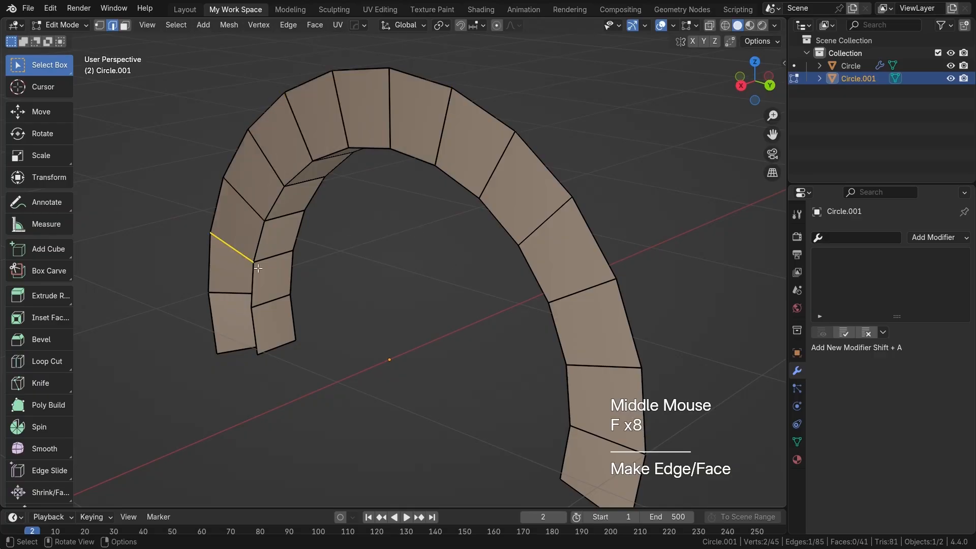
pyautogui.keyDown('shift'); pyautogui.click(347, 330); pyautogui.keyUp('shift')
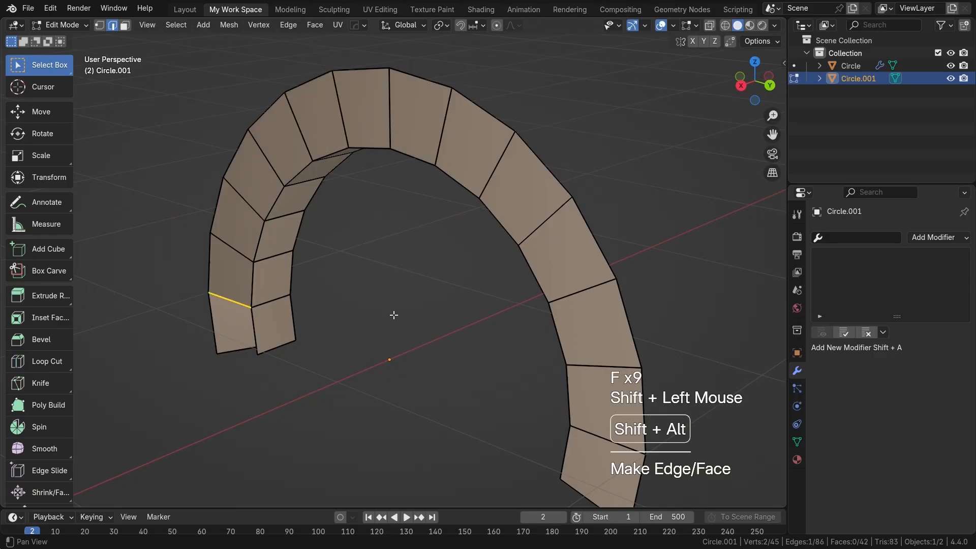
pyautogui.keyDown('shift'); pyautogui.moveTo(322, 331); pyautogui.dragTo(488, 229, button='middle'); pyautogui.keyUp('shift')
pyautogui.scroll(5, 360, 293)
pyautogui.keyDown('shift'); pyautogui.moveTo(361, 293); pyautogui.dragTo(420, 300, button='middle'); pyautogui.keyUp('shift')
pyautogui.press('f')
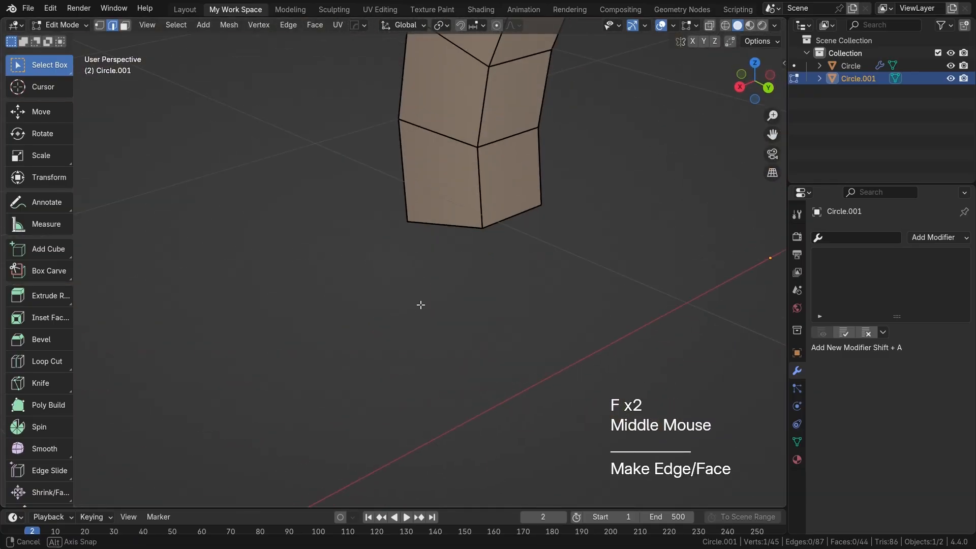
pyautogui.scroll(-3, 487, 295)
pyautogui.scroll(-1, 487, 295)
pyautogui.press('Tab')
# Step: Add a Bevel modifier and, after it, a Subdivision Surface modifier to the arch
pyautogui.moveTo(498, 290); pyautogui.dragTo(454, 303, button='middle')
pyautogui.scroll(2, 453, 303)
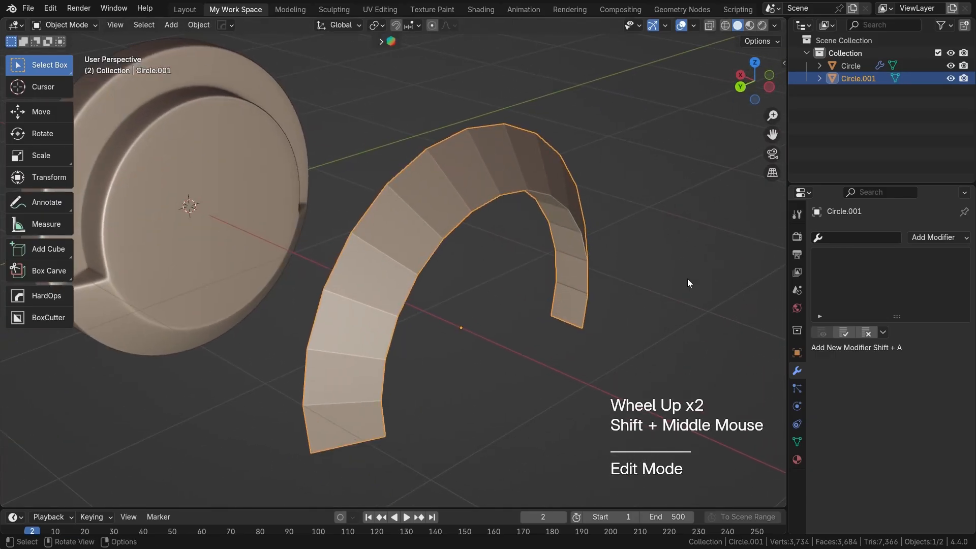
pyautogui.click(933, 237)
pyautogui.click(714, 281)
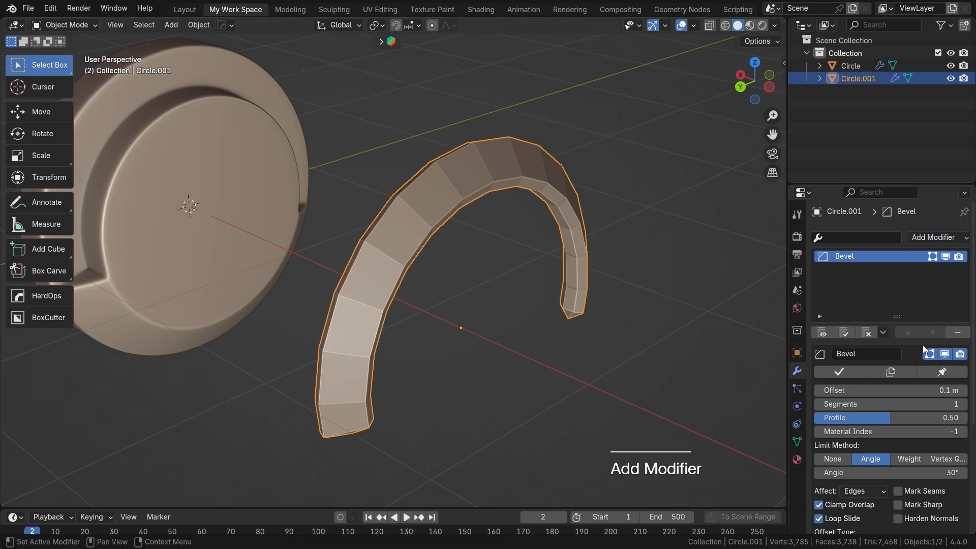
pyautogui.click(928, 239)
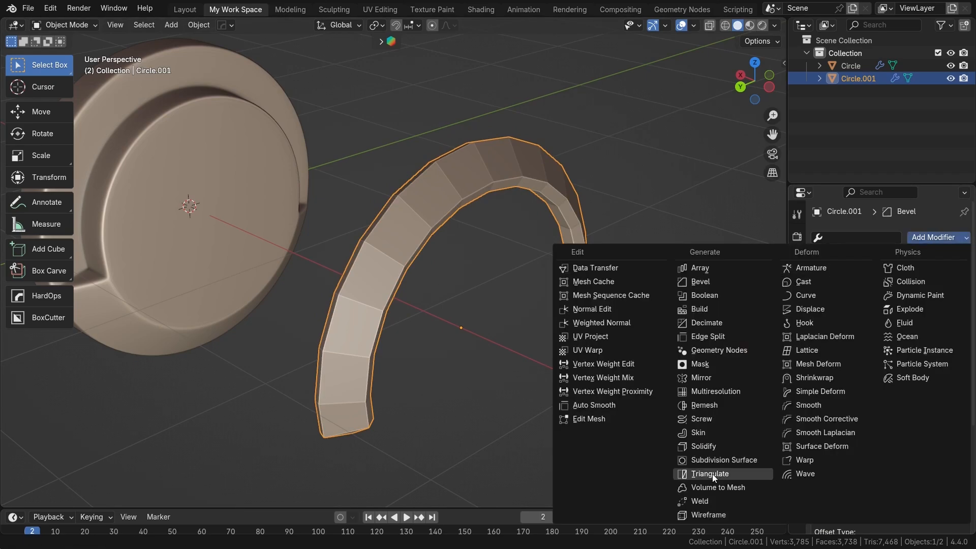
pyautogui.click(715, 460)
pyautogui.keyDown('shift'); pyautogui.moveTo(422, 426); pyautogui.dragTo(503, 325, button='middle'); pyautogui.keyUp('shift')
pyautogui.scroll(2, 392, 377)
pyautogui.keyDown('shift'); pyautogui.moveTo(392, 377); pyautogui.dragTo(518, 286, button='middle'); pyautogui.keyUp('shift')
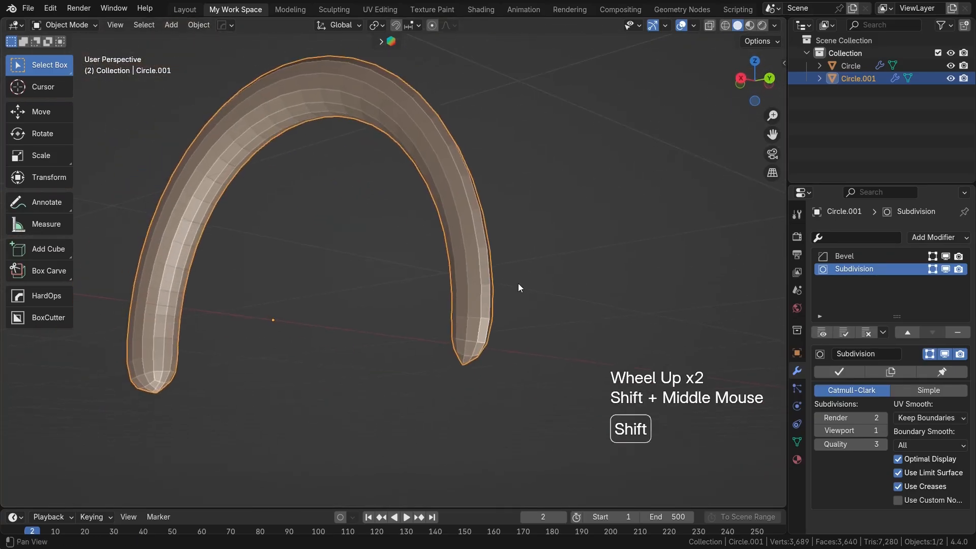
# Step: Set the arch's Bevel offset to 0.02 m and shade the arch smooth
pyautogui.click(870, 259)
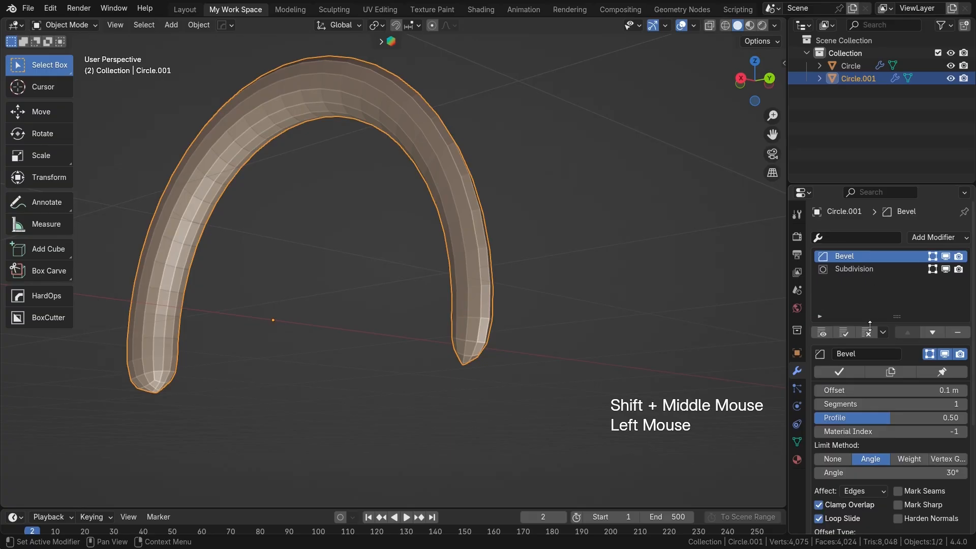
pyautogui.moveTo(905, 389); pyautogui.dragTo(869, 389)
pyautogui.scroll(2, 529, 385)
pyautogui.keyDown('shift'); pyautogui.moveTo(529, 385); pyautogui.dragTo(608, 267, button='middle'); pyautogui.keyUp('shift')
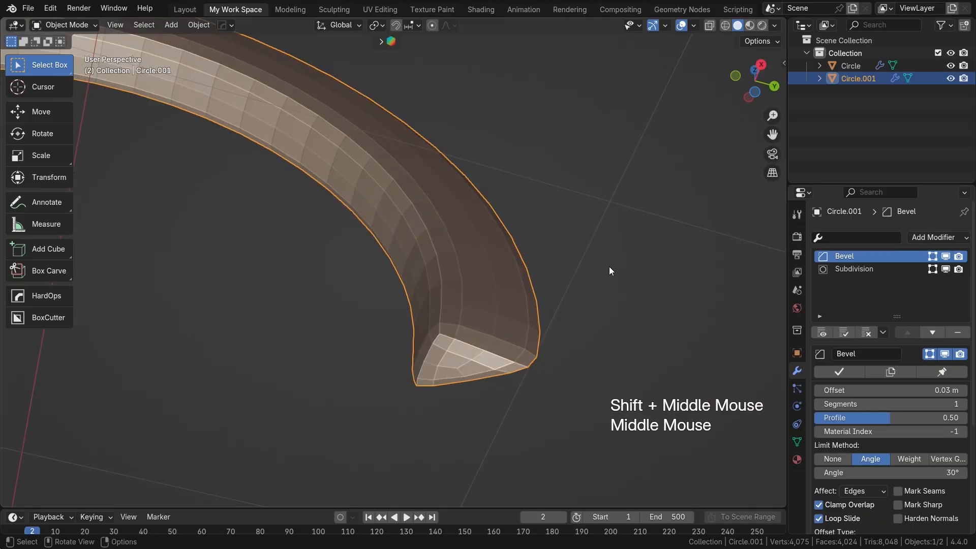
pyautogui.click(816, 389)
pyautogui.moveTo(576, 334); pyautogui.dragTo(403, 279, button='middle')
pyautogui.scroll(-3, 555, 268)
pyautogui.rightClick(481, 200)
pyautogui.click(482, 200)
pyautogui.scroll(-2, 494, 215)
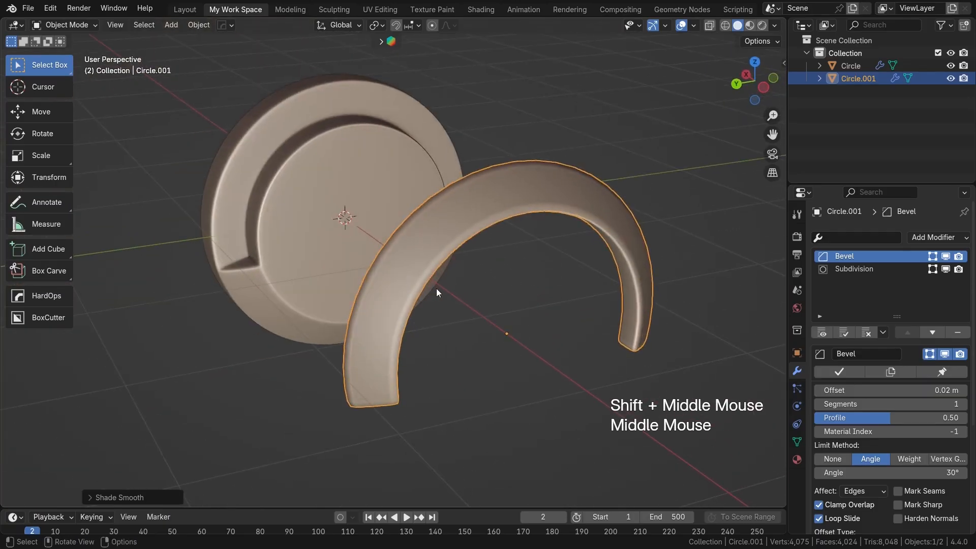
# Step: Isolate the arch in local view and start editing its mesh in the left orthographic view
pyautogui.press('Tab')
pyautogui.press('Tab')
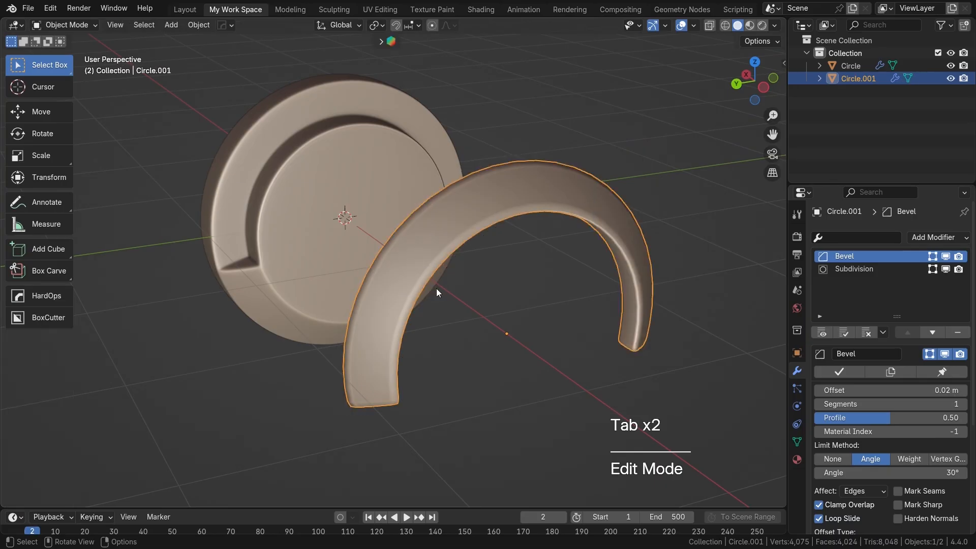
pyautogui.press('KP_Divide')
pyautogui.press('Tab')
pyautogui.press('KP_3')
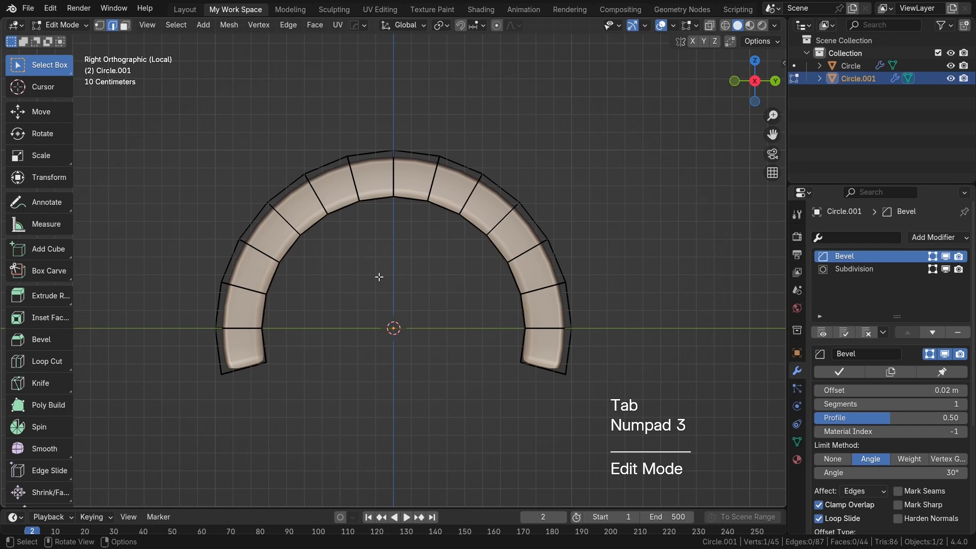
pyautogui.press('ctrl+KP_3')
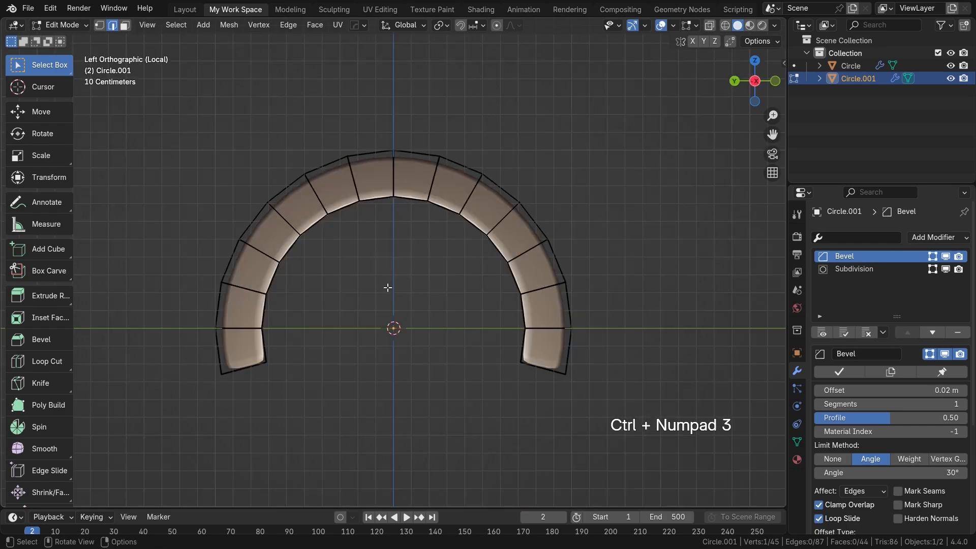
# Step: Delete all faces of the arch's negative-Y half, including the hidden ones, and return to Object Mode
pyautogui.press('3')
pyautogui.hotkey('alt', 'z')
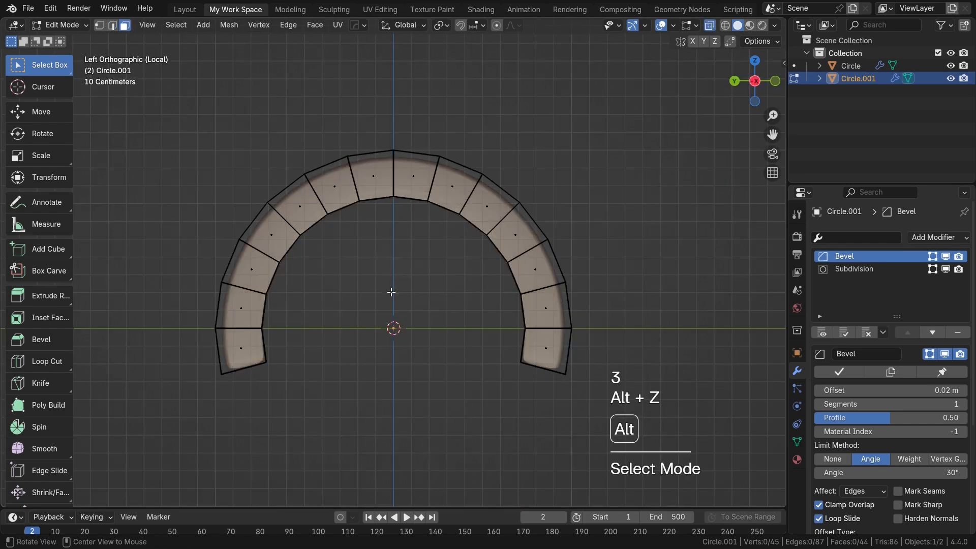
pyautogui.moveTo(188, 80); pyautogui.dragTo(303, 409)
pyautogui.moveTo(398, 81); pyautogui.dragTo(610, 423)
pyautogui.press('x')
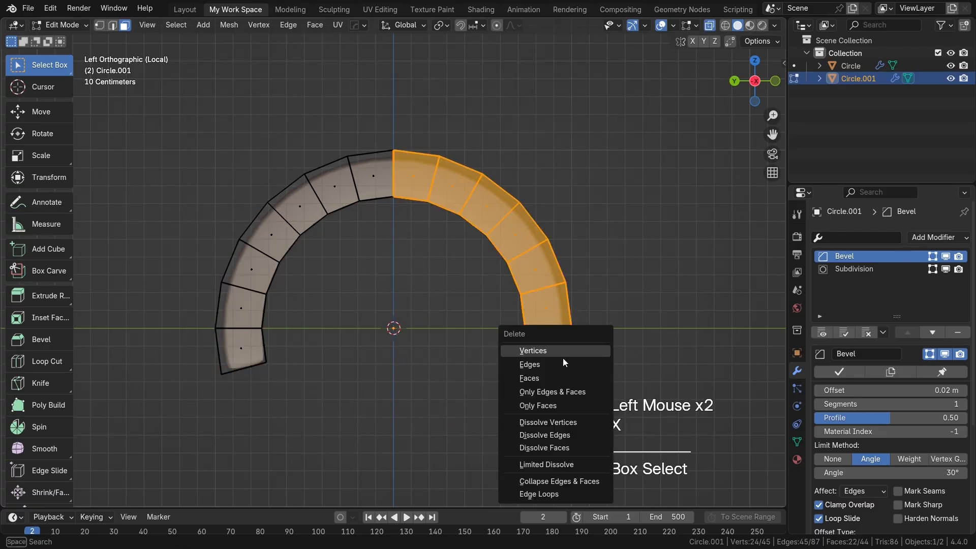
pyautogui.click(529, 379)
pyautogui.press('Tab')
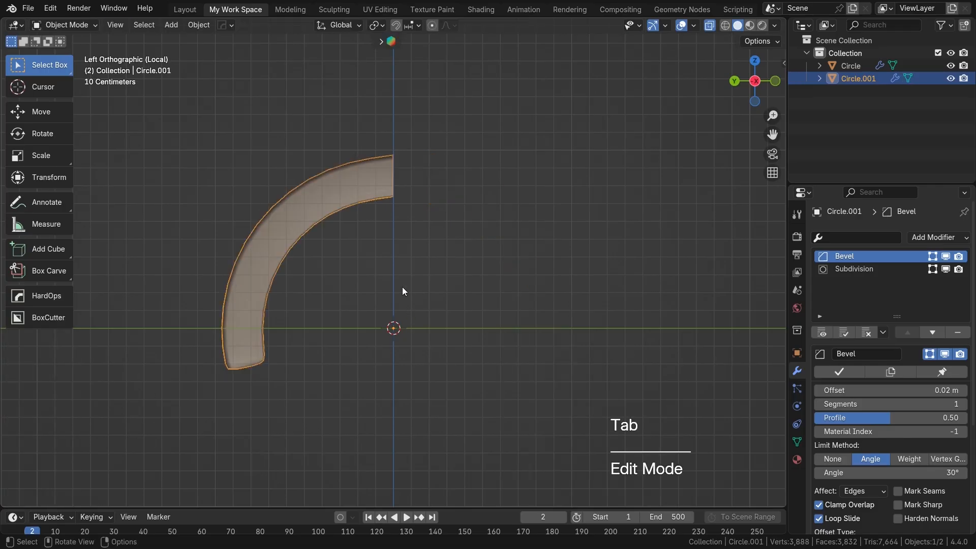
pyautogui.click(926, 238)
pyautogui.click(705, 376)
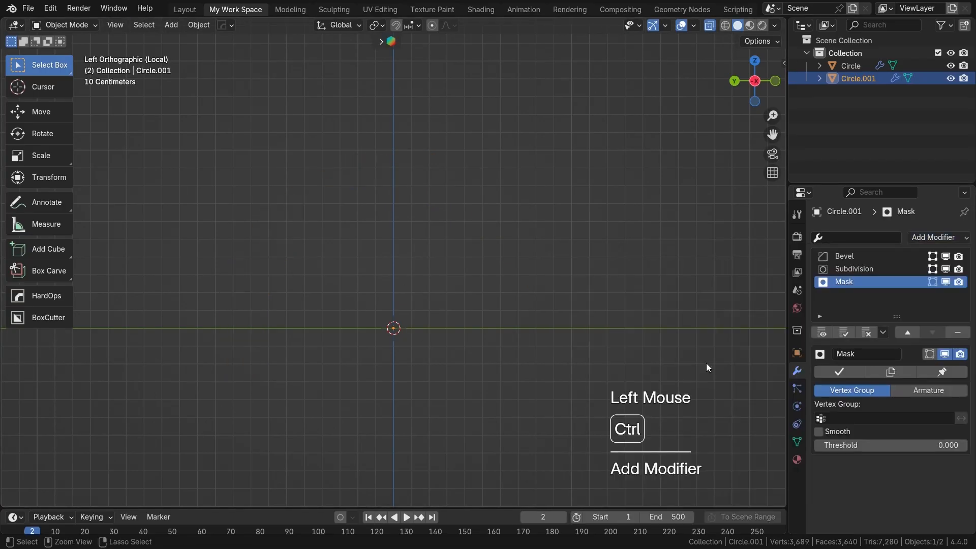
pyautogui.hotkey('ctrl', 'z')
# Step: Add a Mirror modifier to the half arch, with the X axis disabled and the Y axis enabled
pyautogui.click(925, 239)
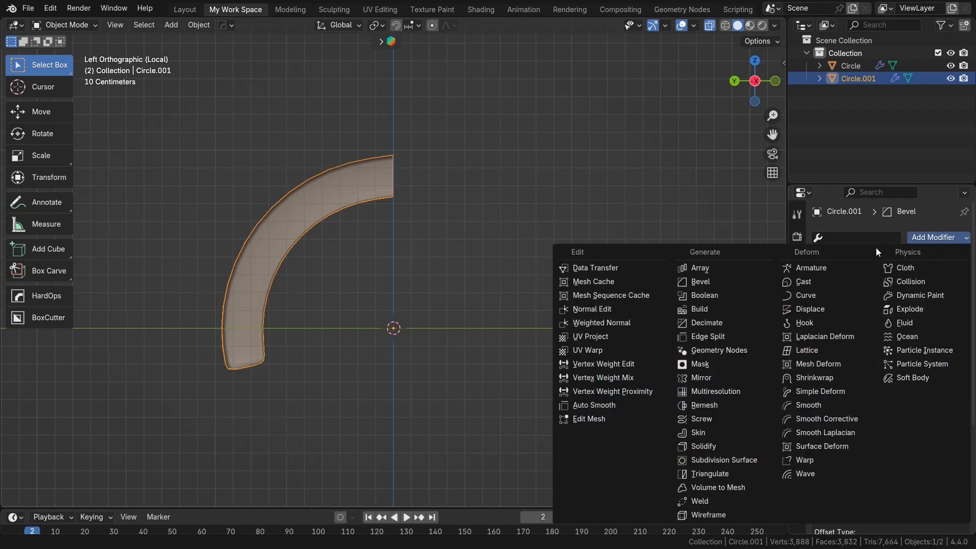
pyautogui.click(717, 377)
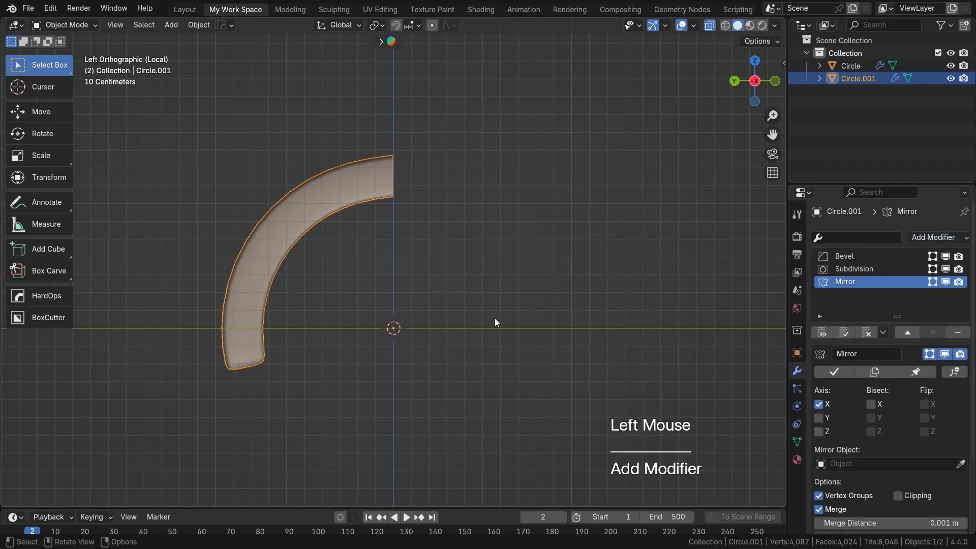
pyautogui.click(818, 404)
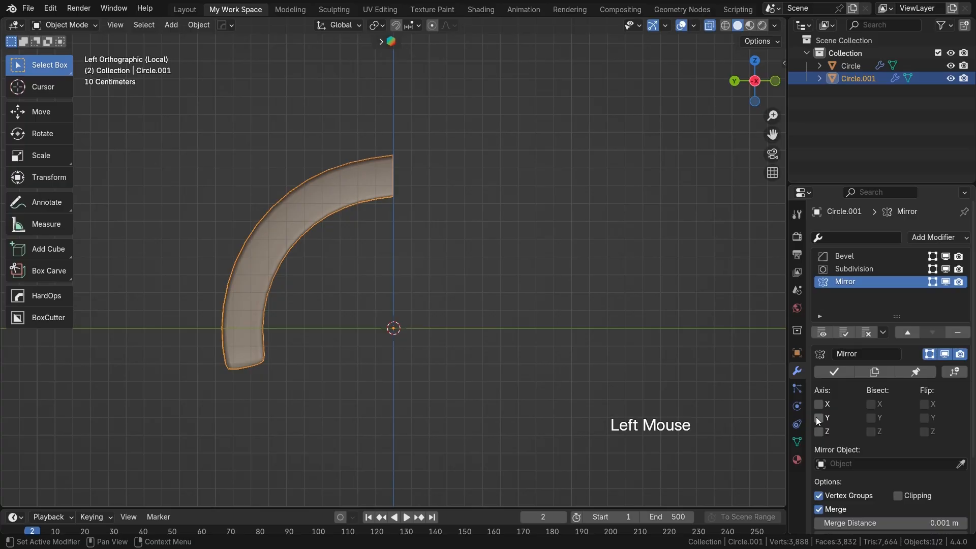
pyautogui.click(817, 417)
# Step: Turn off X-ray and examine the mirrored seam at the crown of the arch
pyautogui.scroll(1, 427, 229)
pyautogui.scroll(1, 433, 197)
pyautogui.keyDown('shift'); pyautogui.moveTo(433, 198); pyautogui.dragTo(367, 339, button='middle'); pyautogui.keyUp('shift')
pyautogui.hotkey('alt', 'z')
pyautogui.scroll(-2, 456, 310)
pyautogui.scroll(2, 505, 285)
pyautogui.scroll(2, 395, 320)
pyautogui.keyDown('alt'); pyautogui.scroll(-1, 395, 320); pyautogui.keyUp('alt')
pyautogui.scroll(2, 448, 288)
pyautogui.keyDown('shift'); pyautogui.moveTo(473, 211); pyautogui.dragTo(470, 225, button='middle'); pyautogui.keyUp('shift')
pyautogui.moveTo(467, 334); pyautogui.dragTo(459, 155, button='middle')
pyautogui.scroll(-1, 565, 275)
pyautogui.keyDown('shift'); pyautogui.moveTo(565, 274); pyautogui.dragTo(488, 280, button='middle'); pyautogui.keyUp('shift')
pyautogui.scroll(-1, 507, 287)
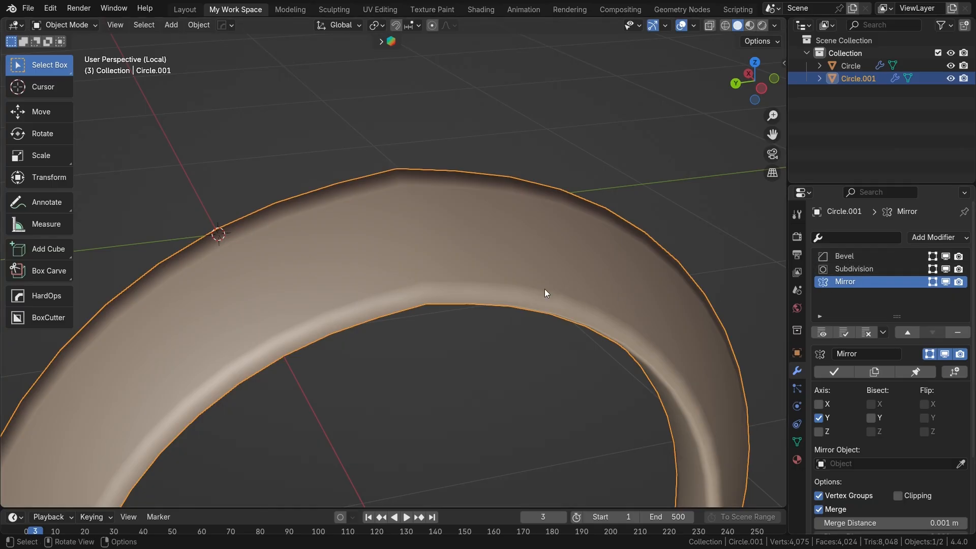
# Step: Move the Mirror modifier to the start of the arch's modifier stack, before Bevel and Subdivision
pyautogui.click(907, 333)
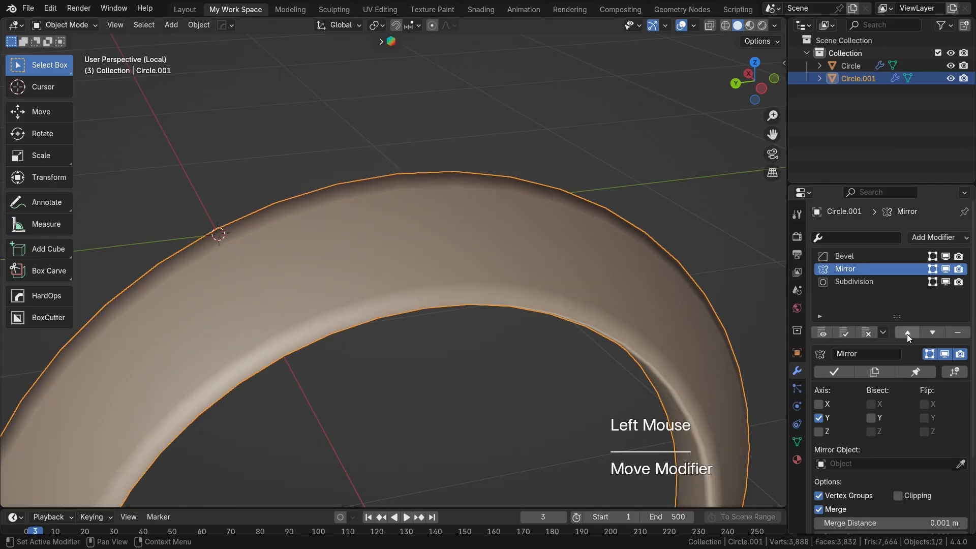
pyautogui.click(907, 334)
pyautogui.scroll(-1, 605, 325)
pyautogui.keyDown('shift'); pyautogui.moveTo(605, 325); pyautogui.dragTo(635, 300, button='middle'); pyautogui.keyUp('shift')
pyautogui.scroll(-2, 644, 309)
pyautogui.keyDown('shift'); pyautogui.moveTo(569, 307); pyautogui.dragTo(487, 283, button='middle'); pyautogui.keyUp('shift')
pyautogui.keyDown('shift'); pyautogui.moveTo(465, 387); pyautogui.dragTo(444, 280, button='middle'); pyautogui.keyUp('shift')
pyautogui.scroll(-2, 643, 400)
pyautogui.scroll(-1, 425, 258)
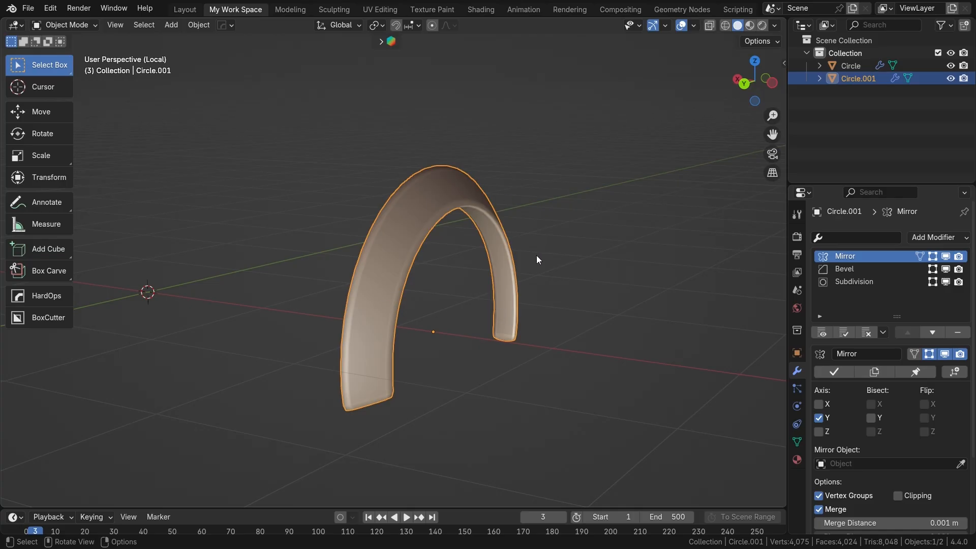
pyautogui.scroll(-2, 421, 326)
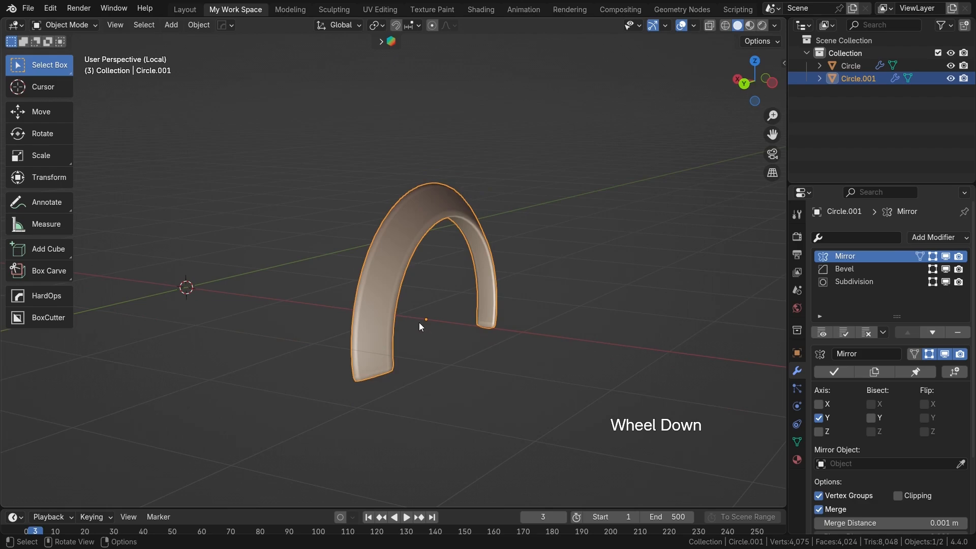
pyautogui.press('Tab')
pyautogui.press('Tab')
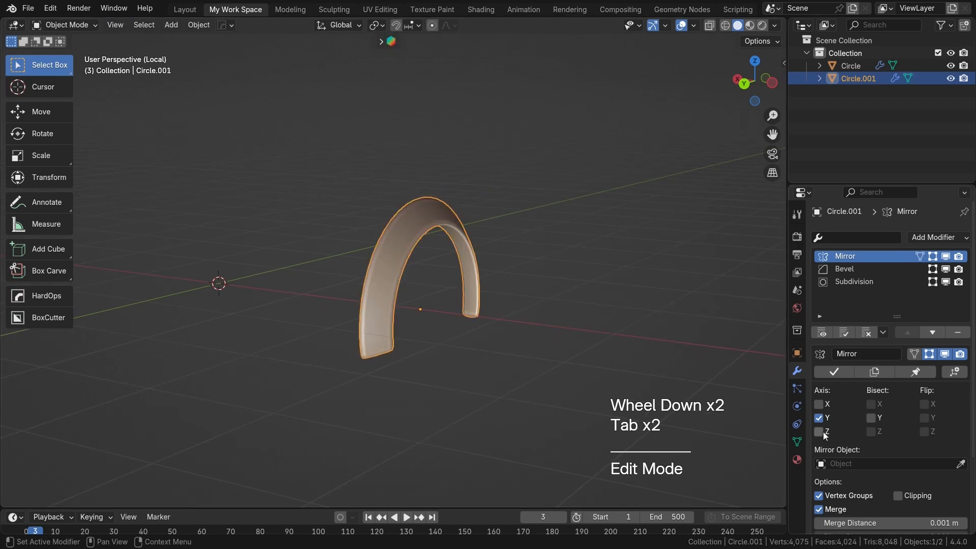
pyautogui.press('Tab')
pyautogui.moveTo(508, 325); pyautogui.dragTo(371, 298, button='middle')
pyautogui.press('Tab')
pyautogui.scroll(-2, 486, 303)
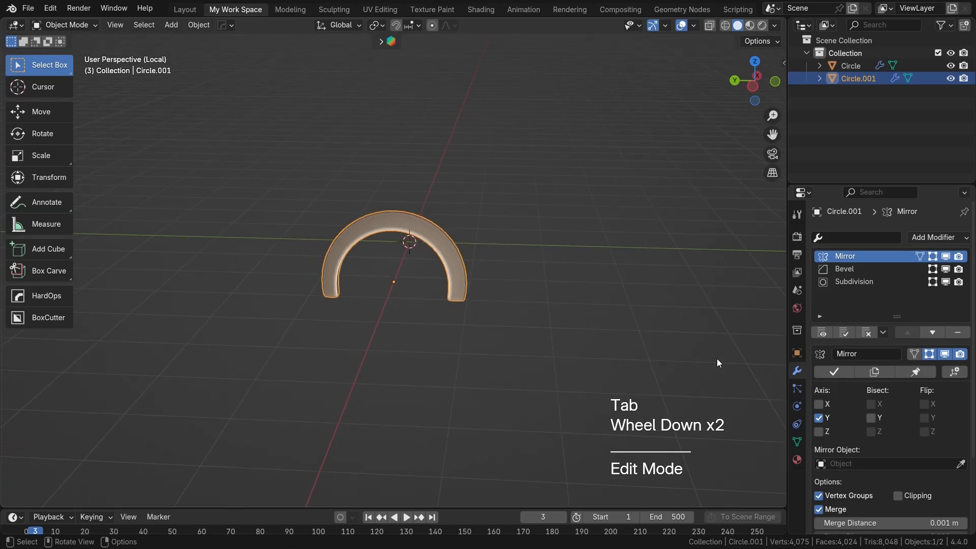
# Step: Leave local view and, viewed from above, move the arch along X into the ear cup's recess
pyautogui.press('/')
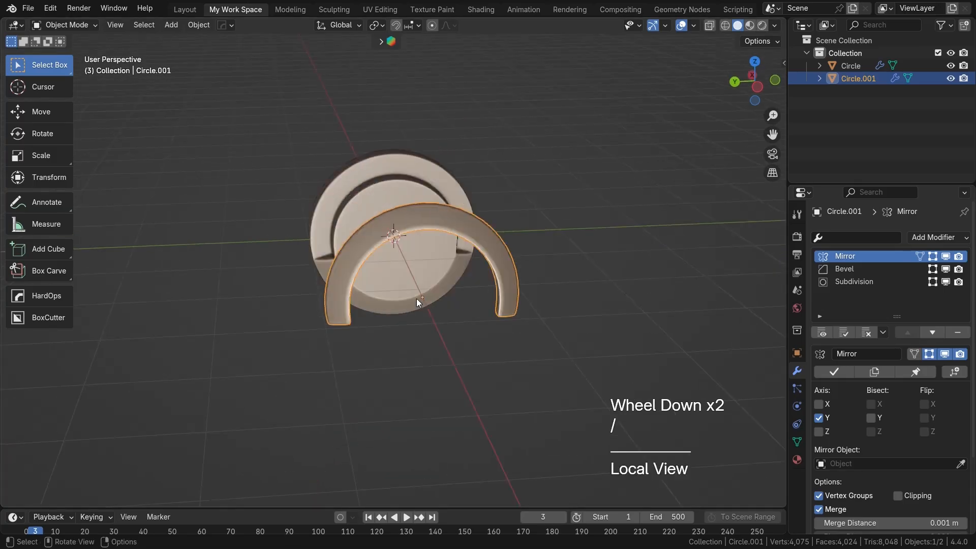
pyautogui.press('KP_7')
pyautogui.scroll(-4, 447, 305)
pyautogui.keyDown('shift'); pyautogui.moveTo(460, 316); pyautogui.dragTo(406, 311, button='middle'); pyautogui.keyUp('shift')
pyautogui.press('g')
pyautogui.press('x')
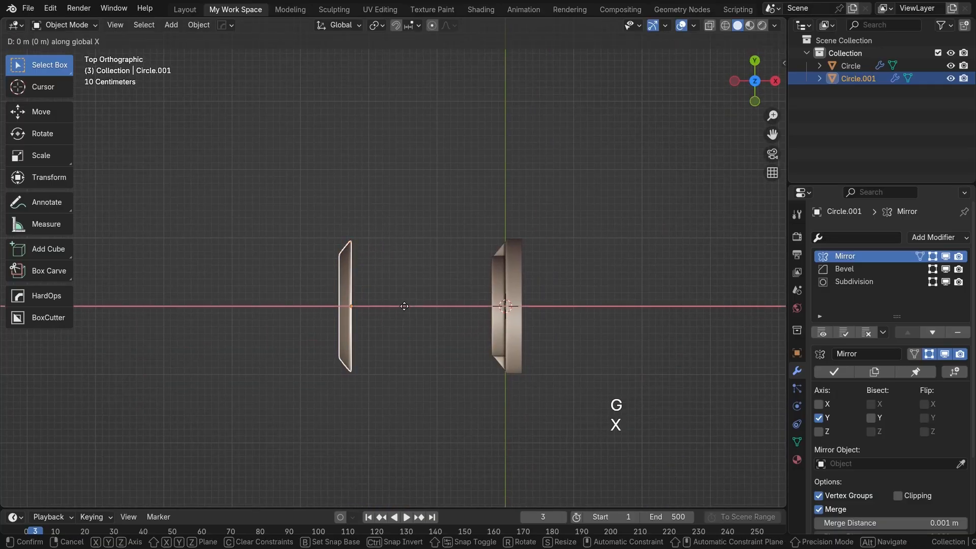
pyautogui.click(558, 313)
# Step: Check the arch's fit in the recess and shift it about -0.038 m along X so it stands slightly proud of the cup
pyautogui.moveTo(558, 313); pyautogui.dragTo(662, 230, button='middle')
pyautogui.scroll(2, 508, 284)
pyautogui.keyDown('shift'); pyautogui.moveTo(358, 341); pyautogui.dragTo(335, 224, button='middle'); pyautogui.keyUp('shift')
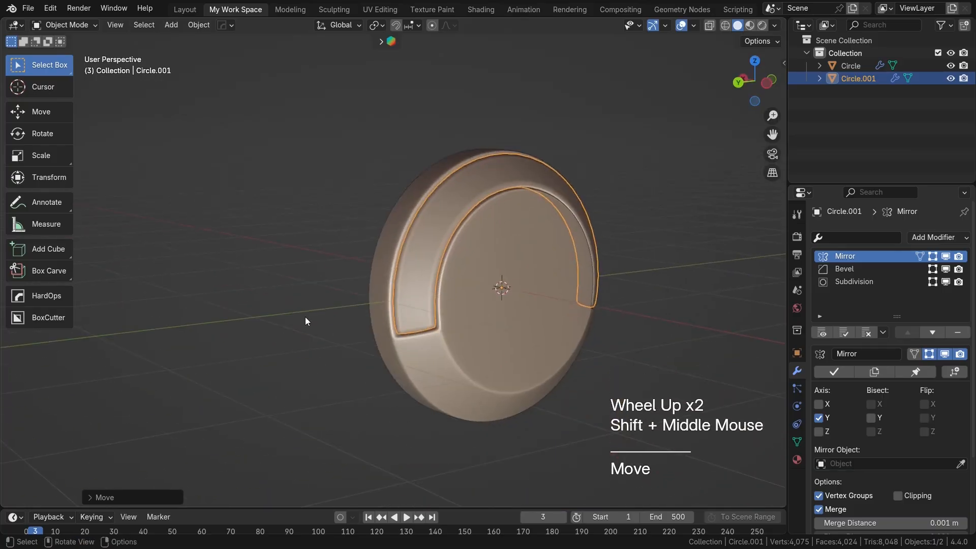
pyautogui.click(305, 316)
pyautogui.scroll(1, 437, 358)
pyautogui.keyDown('shift'); pyautogui.moveTo(450, 365); pyautogui.dragTo(333, 248, button='middle'); pyautogui.keyUp('shift')
pyautogui.moveTo(333, 248); pyautogui.dragTo(446, 283, button='middle')
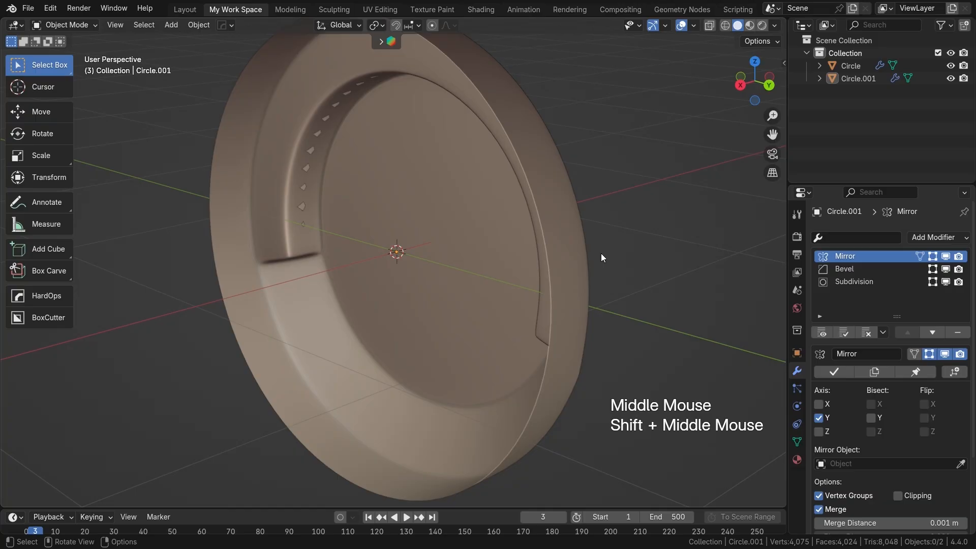
pyautogui.press('g')
pyautogui.press('x')
pyautogui.moveTo(638, 254); pyautogui.dragTo(424, 350, button='middle')
pyautogui.click(627, 228)
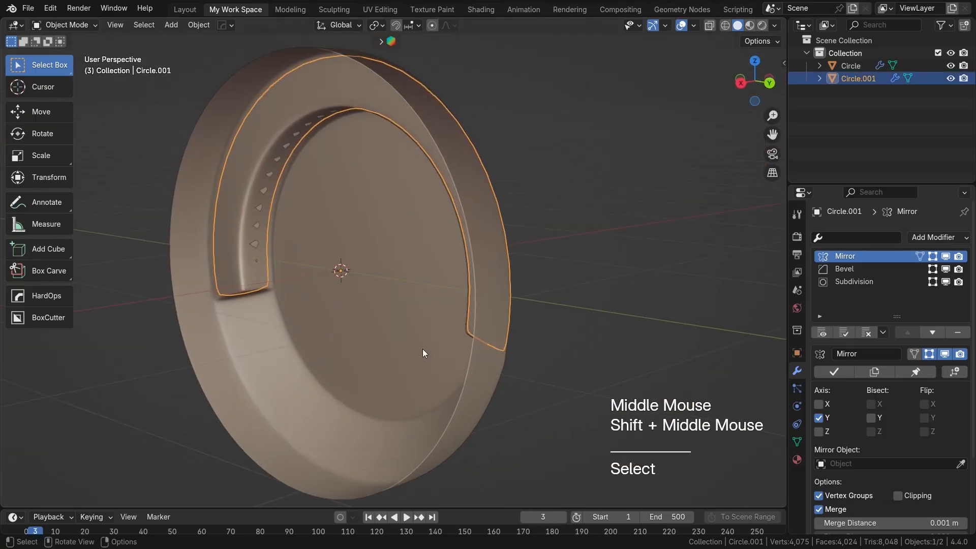
pyautogui.press('g')
pyautogui.press('x')
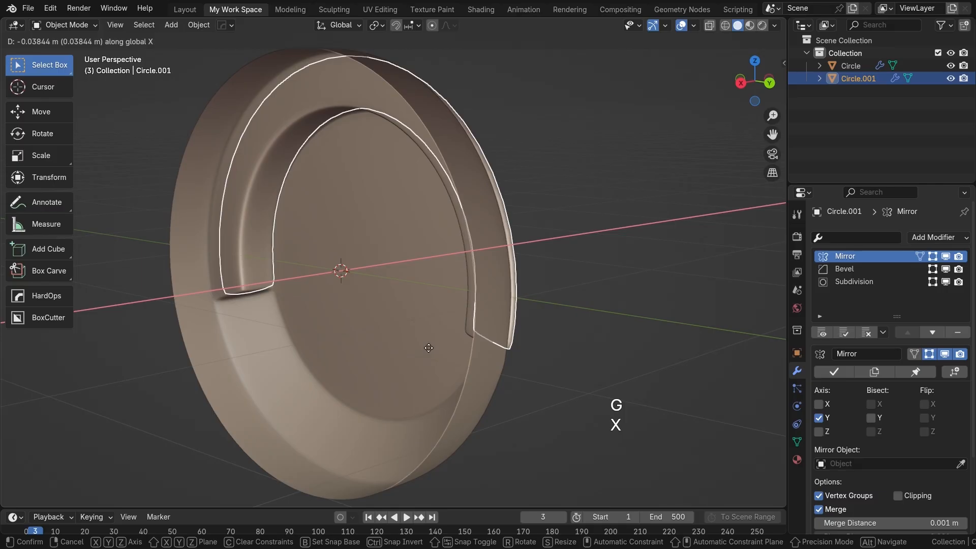
pyautogui.click(428, 347)
pyautogui.moveTo(428, 348); pyautogui.dragTo(300, 306, button='middle')
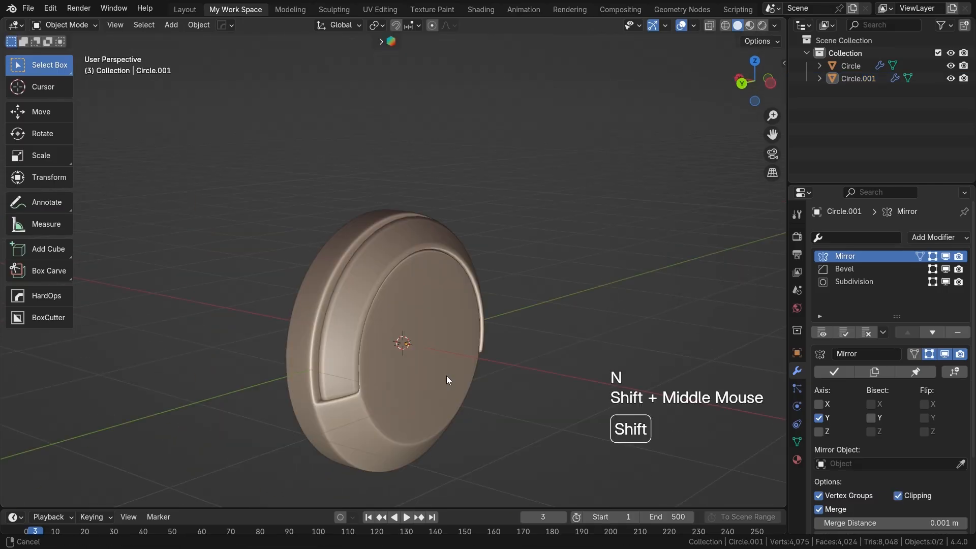
pyautogui.moveTo(446, 380)
pyautogui.keyDown('shift'); pyautogui.mouseDown(button='middle')
pyautogui.moveTo(508, 351)
pyautogui.moveTo(453, 378)
pyautogui.mouseUp(button='middle'); pyautogui.keyUp('shift')
pyautogui.click(465, 394)
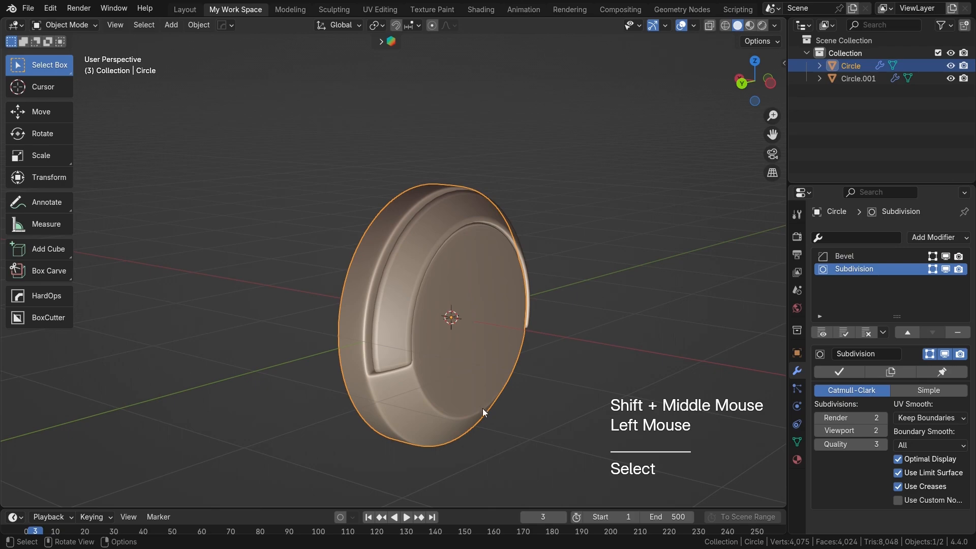
pyautogui.press('r')
pyautogui.rightClick(446, 374)
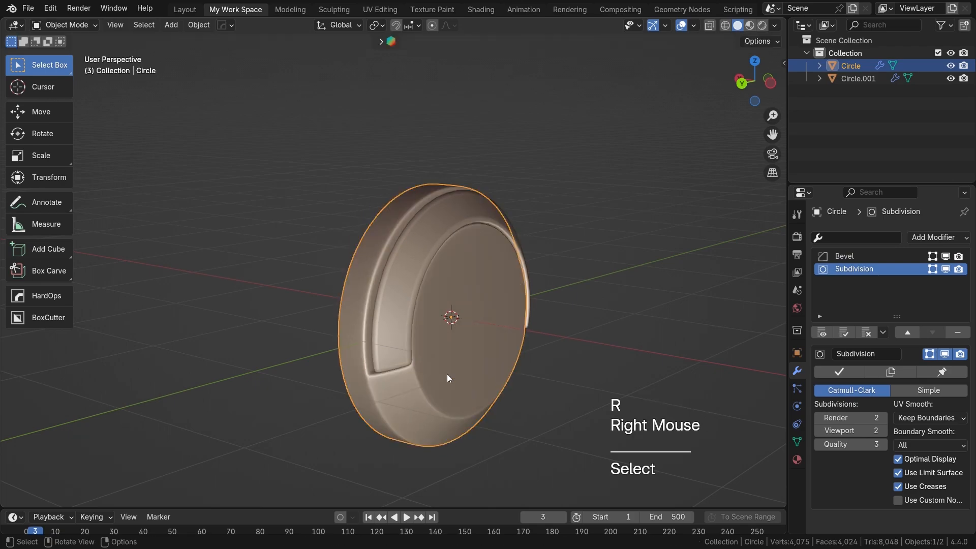
pyautogui.press('r')
pyautogui.rightClick(494, 386)
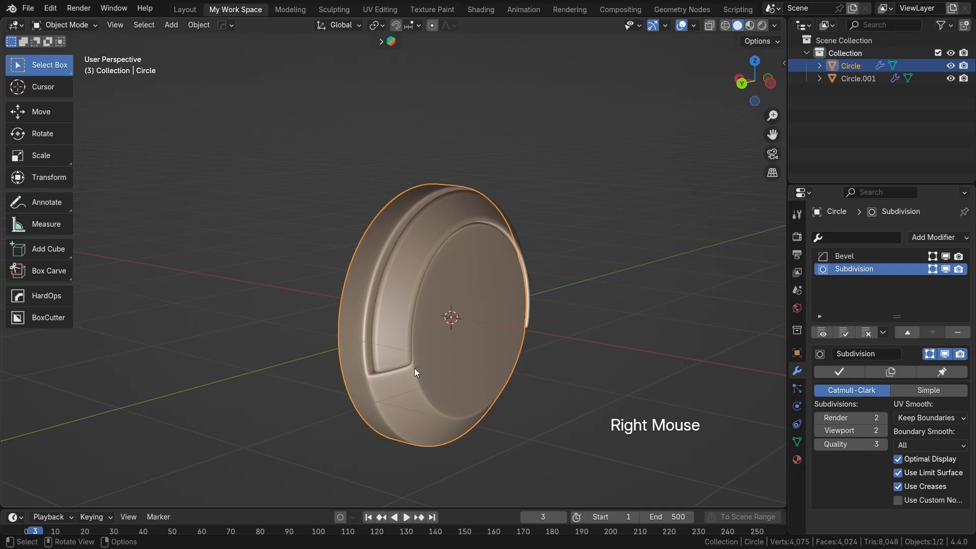
# Step: Open the arch in Edit Mode and enable Clipping in its Mirror modifier
pyautogui.moveTo(416, 352)
pyautogui.keyDown('shift'); pyautogui.mouseDown(button='middle')
pyautogui.moveTo(401, 356)
pyautogui.moveTo(417, 345)
pyautogui.mouseUp(button='middle'); pyautogui.keyUp('shift')
pyautogui.click(386, 350)
pyautogui.press('Tab')
pyautogui.scroll(1, 386, 350)
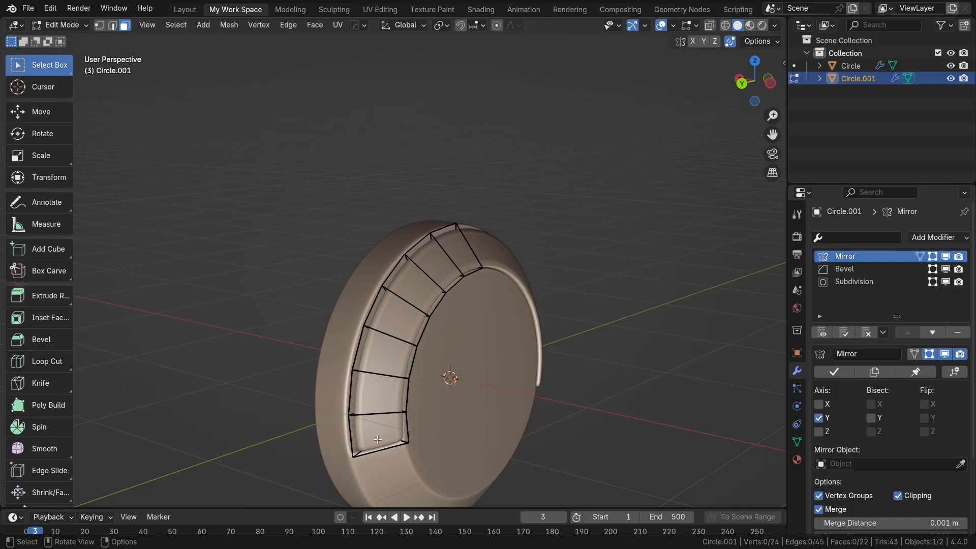
# Step: Extrude the arch's two outer rim faces nearest the crown straight upward along global Z
pyautogui.click(456, 250)
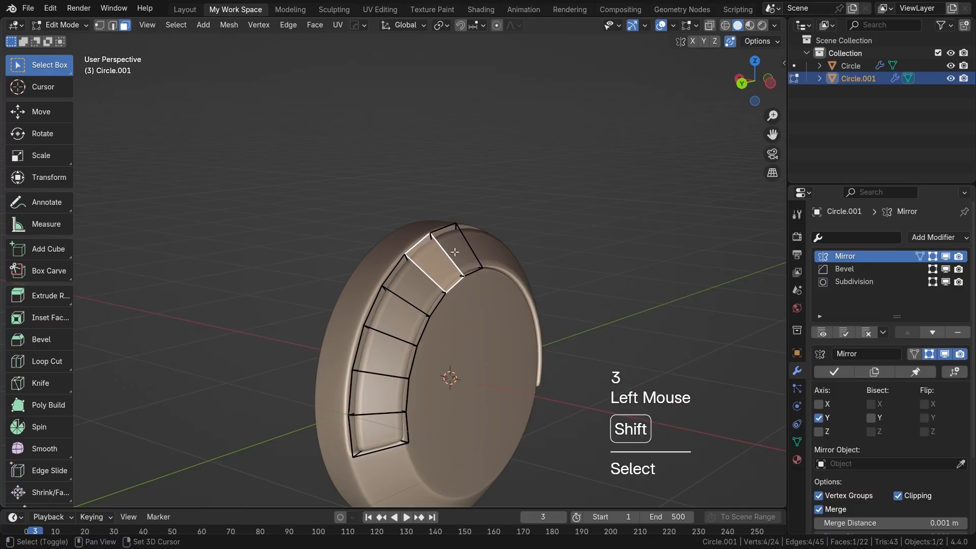
pyautogui.keyDown('shift'); pyautogui.click(433, 260); pyautogui.keyUp('shift')
pyautogui.press('e')
pyautogui.press('z')
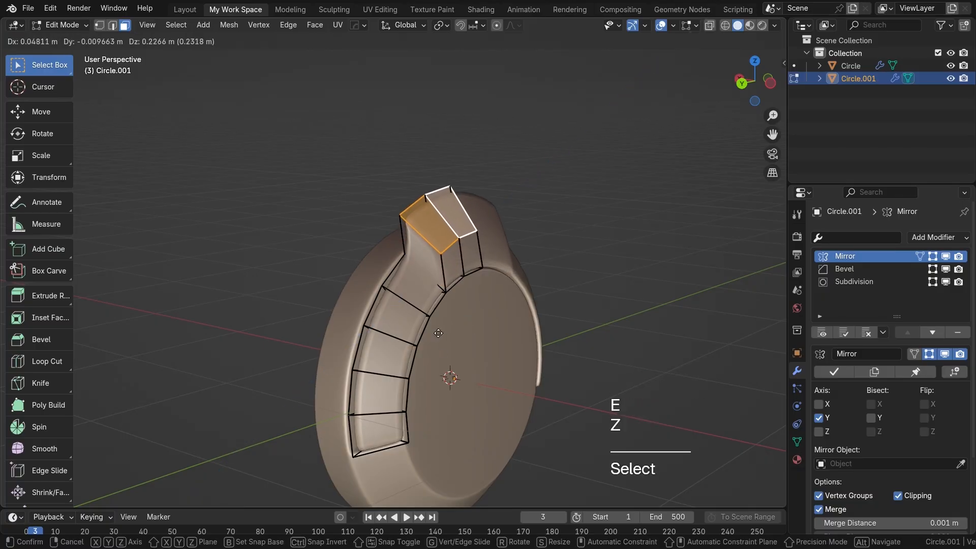
pyautogui.press('z')
pyautogui.click(436, 317)
# Step: Flatten the top of the extrusion by scaling its faces to 0 along Z
pyautogui.keyDown('shift'); pyautogui.moveTo(461, 313); pyautogui.dragTo(451, 326, button='middle'); pyautogui.keyUp('shift')
pyautogui.press('s')
pyautogui.press('z')
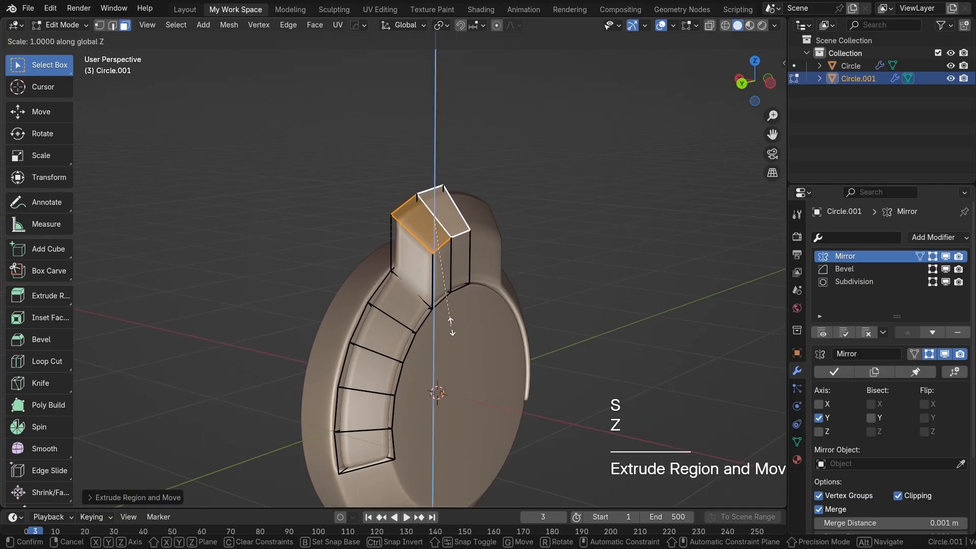
pyautogui.press('KP_0')
pyautogui.press('Return')
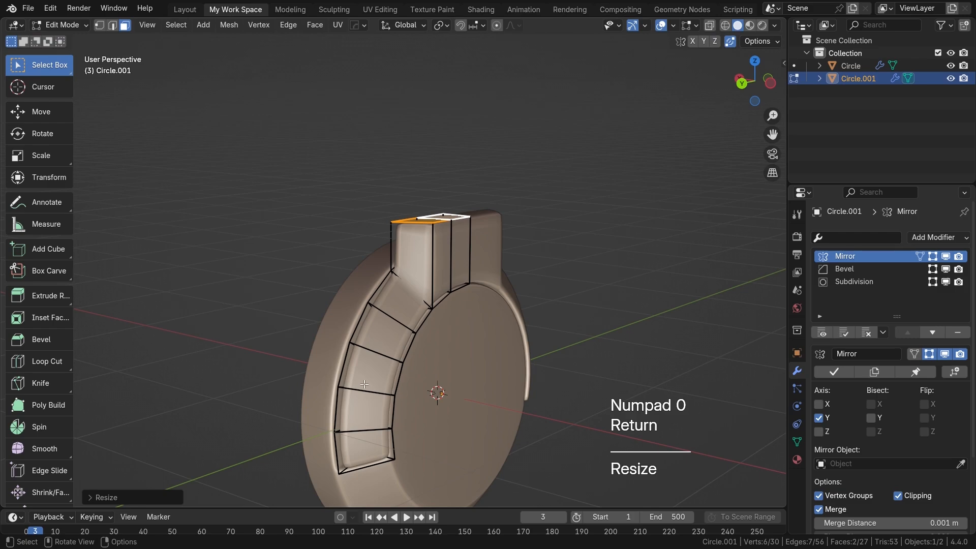
# Step: Add a centred lengthwise loop cut to the arch and slide the front two corner vertices of its lower end upward into a point
pyautogui.hotkey('ctrl', 'r')
pyautogui.doubleClick(368, 409)
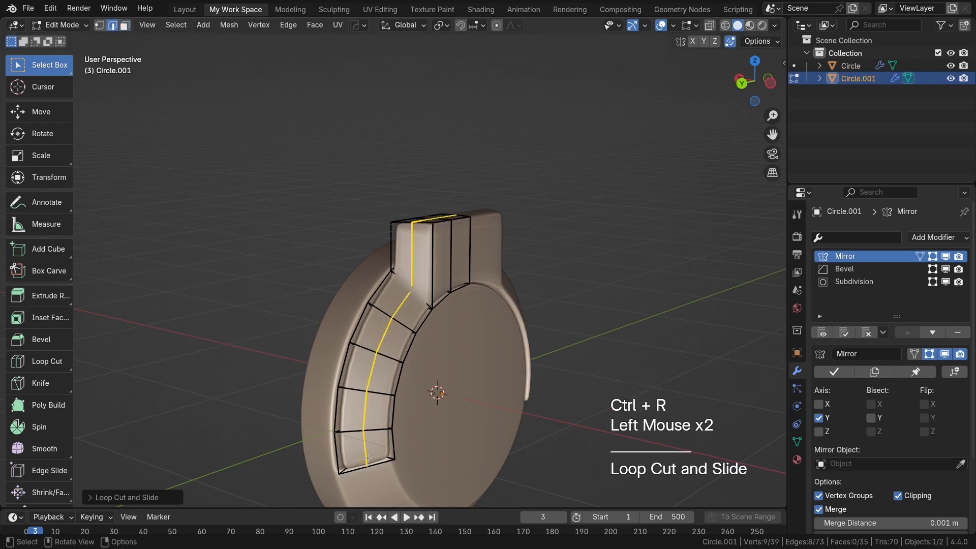
pyautogui.press('1')
pyautogui.click(340, 473)
pyautogui.keyDown('shift'); pyautogui.click(394, 459); pyautogui.keyUp('shift')
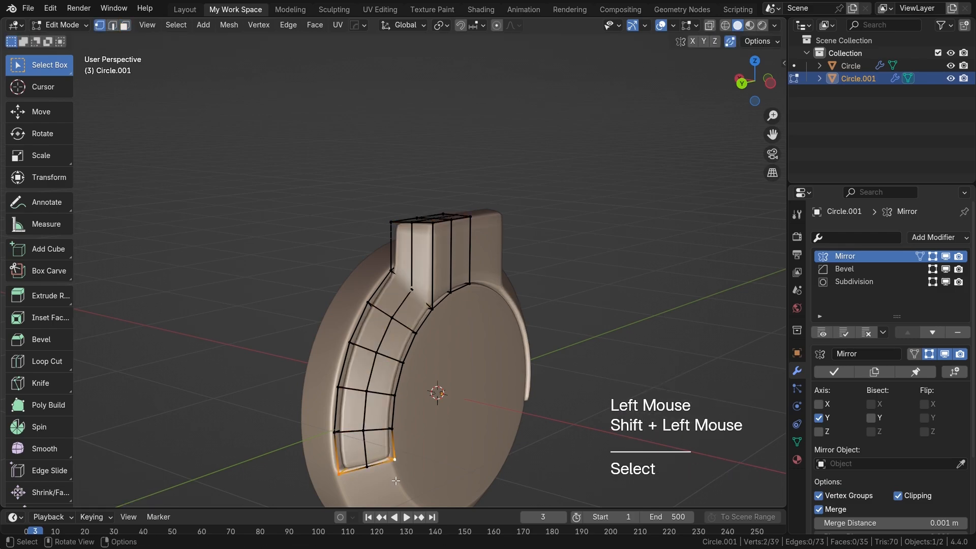
pyautogui.press('g')
pyautogui.press('g')
pyautogui.click(393, 458)
# Step: Slide the next pair of side vertices above the arch's pointed end upward about halfway along their edges
pyautogui.click(345, 431)
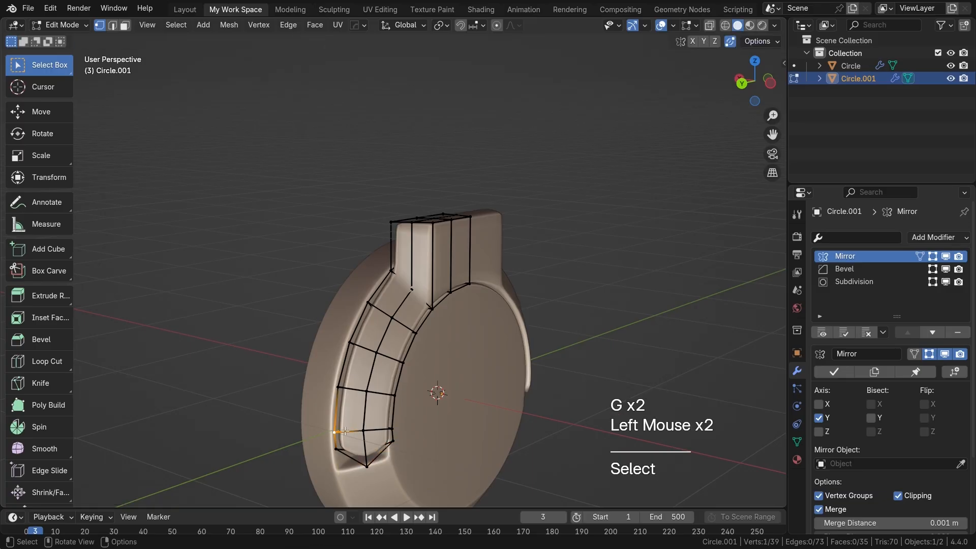
pyautogui.keyDown('shift'); pyautogui.click(393, 428); pyautogui.keyUp('shift')
pyautogui.press('g')
pyautogui.press('g')
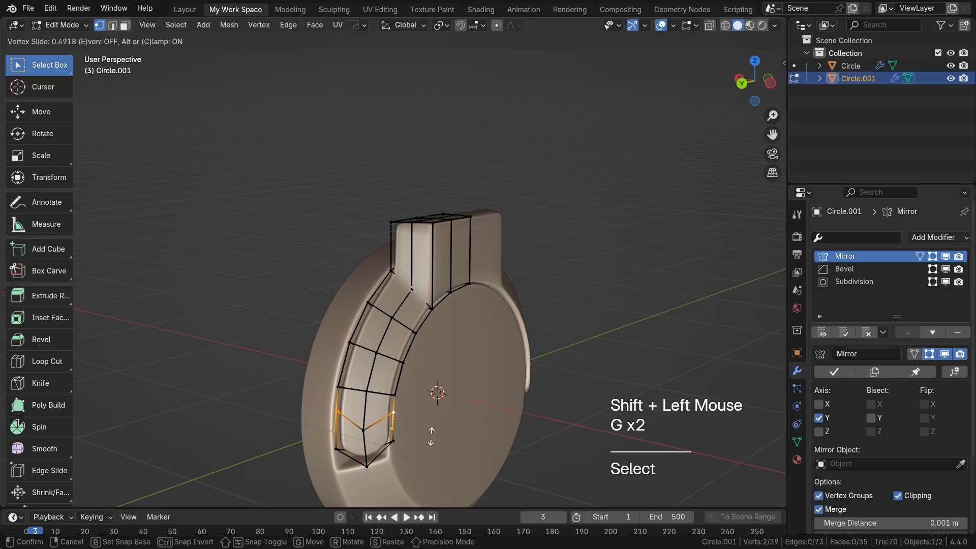
pyautogui.click(432, 435)
# Step: Slide the three front vertices of the extrusion's top onto its centre line with Auto Merge on, thinning the top
pyautogui.keyDown('shift'); pyautogui.moveTo(426, 338); pyautogui.dragTo(476, 304, button='middle'); pyautogui.keyUp('shift')
pyautogui.scroll(2, 391, 398)
pyautogui.scroll(2, 413, 387)
pyautogui.scroll(1, 431, 374)
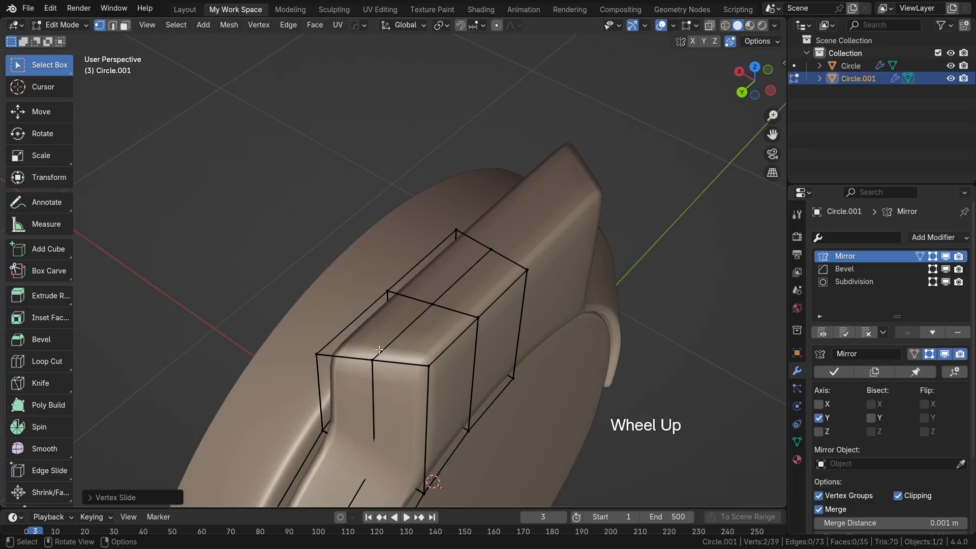
pyautogui.click(730, 43)
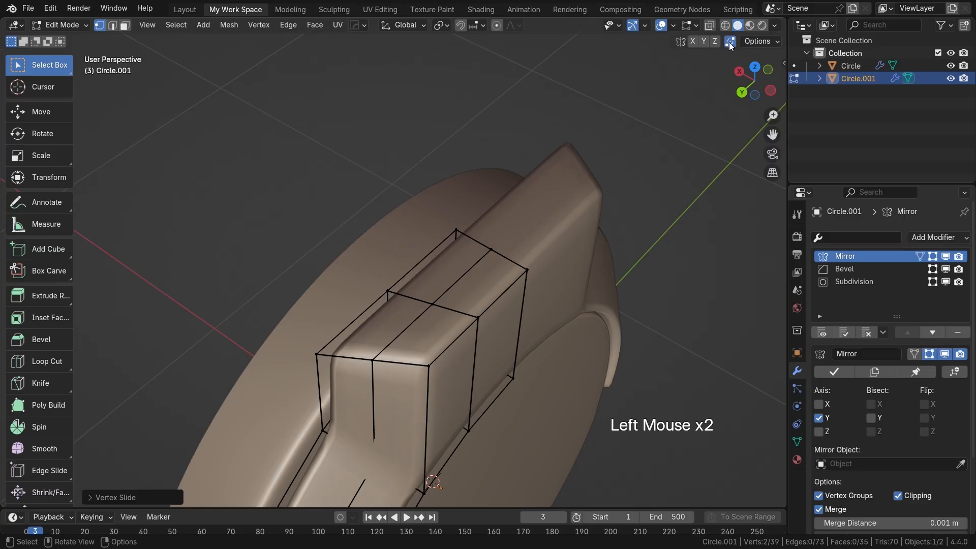
pyautogui.click(432, 362)
pyautogui.keyDown('shift'); pyautogui.click(478, 317); pyautogui.keyUp('shift')
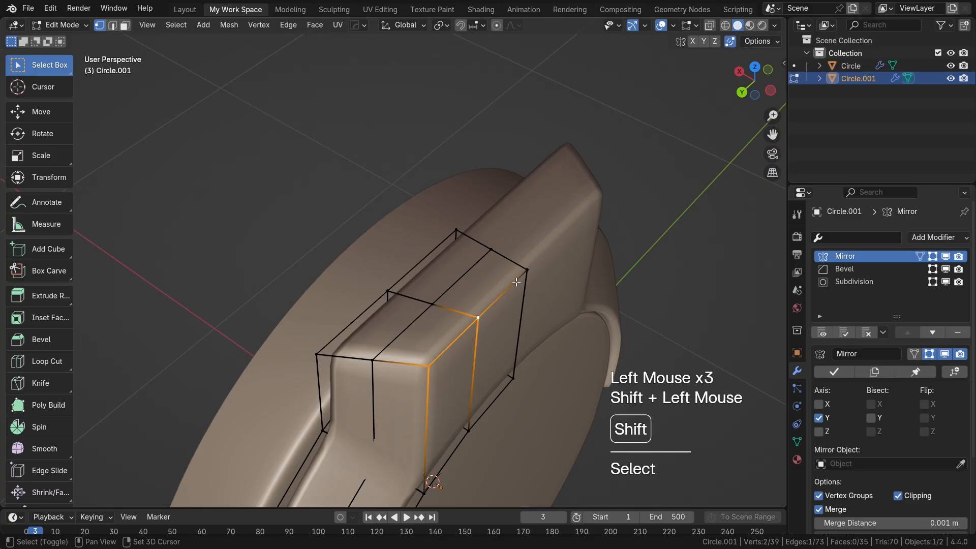
pyautogui.keyDown('shift'); pyautogui.click(527, 269); pyautogui.keyUp('shift')
pyautogui.press('g')
pyautogui.press('g')
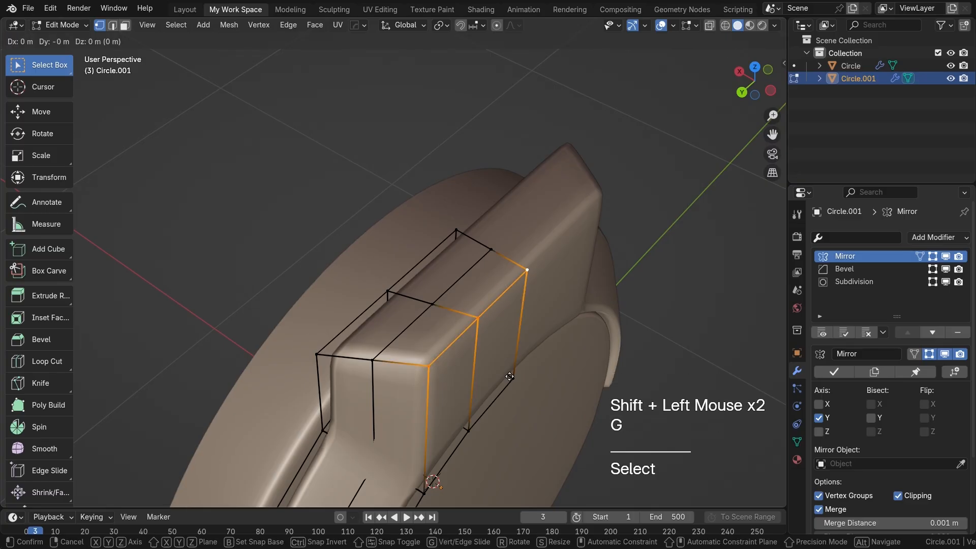
pyautogui.click(323, 336)
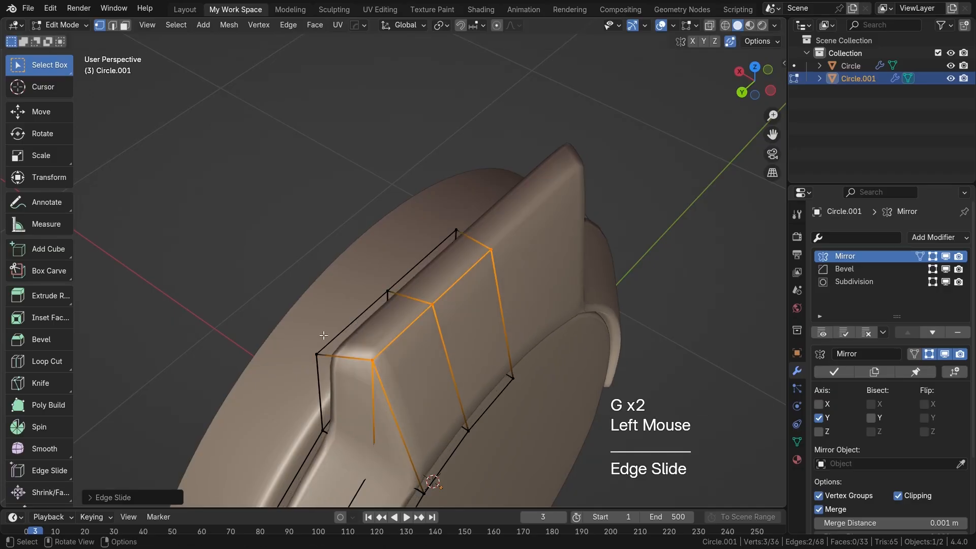
# Step: Slide the outer end vertices of the extrusion's top onto the neighbouring pair toward the crown, merging them to taper the side
pyautogui.click(316, 355)
pyautogui.keyDown('shift'); pyautogui.click(372, 360); pyautogui.keyUp('shift')
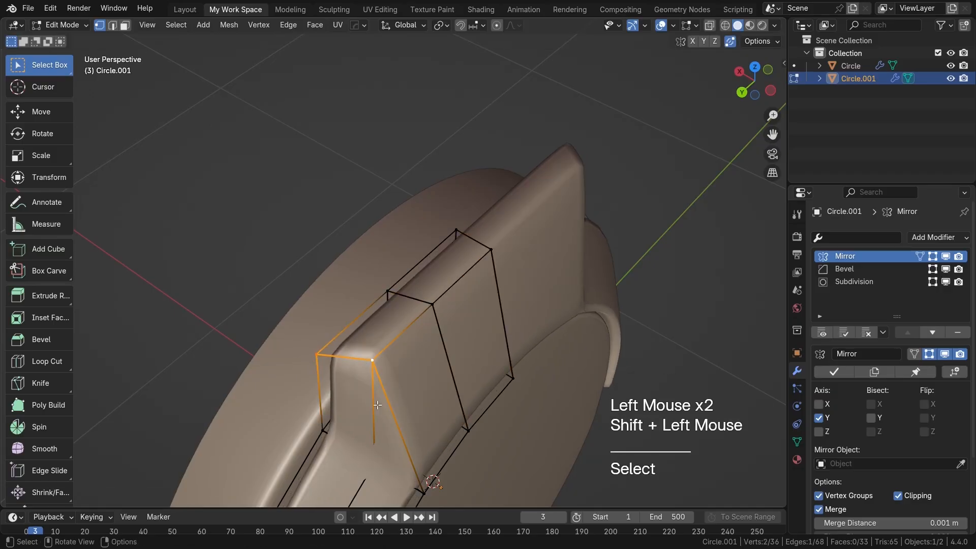
pyautogui.press('g')
pyautogui.press('g')
pyautogui.click(432, 331)
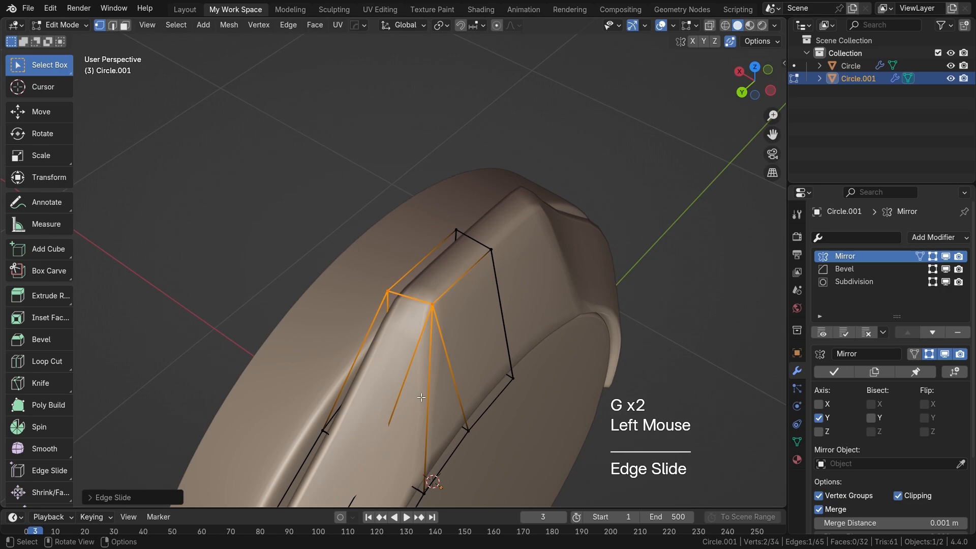
# Step: Examine the tapered extrusion and the narrow triangular face on its front side
pyautogui.moveTo(433, 331); pyautogui.dragTo(431, 319, button='middle')
pyautogui.scroll(-3, 440, 334)
pyautogui.scroll(2, 440, 334)
pyautogui.click(430, 319)
pyautogui.click(431, 319)
pyautogui.click(431, 318)
pyautogui.click(432, 317)
pyautogui.click(433, 312)
pyautogui.click(437, 316)
pyautogui.scroll(1, 437, 316)
pyautogui.keyDown('shift'); pyautogui.moveTo(437, 315); pyautogui.dragTo(421, 325, button='middle'); pyautogui.keyUp('shift')
pyautogui.click(427, 331)
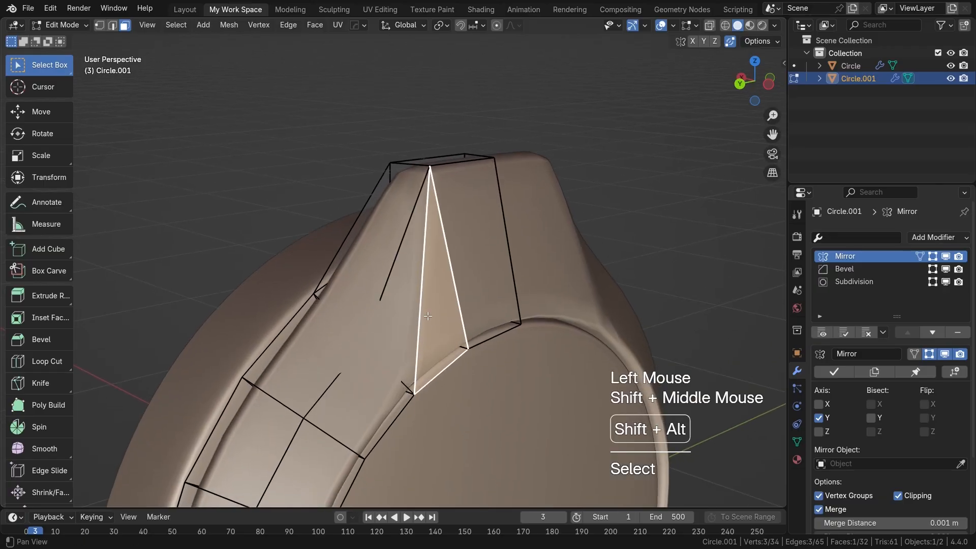
# Step: Remove the outer long edge of the triangular front face with Delete Edge Loops
pyautogui.scroll(-2, 391, 348)
pyautogui.scroll(-1, 498, 368)
pyautogui.moveTo(447, 365)
pyautogui.keyDown('shift'); pyautogui.mouseDown(button='middle')
pyautogui.moveTo(462, 331)
pyautogui.moveTo(457, 373)
pyautogui.mouseUp(button='middle'); pyautogui.keyUp('shift')
pyautogui.scroll(3, 459, 342)
pyautogui.scroll(1, 455, 361)
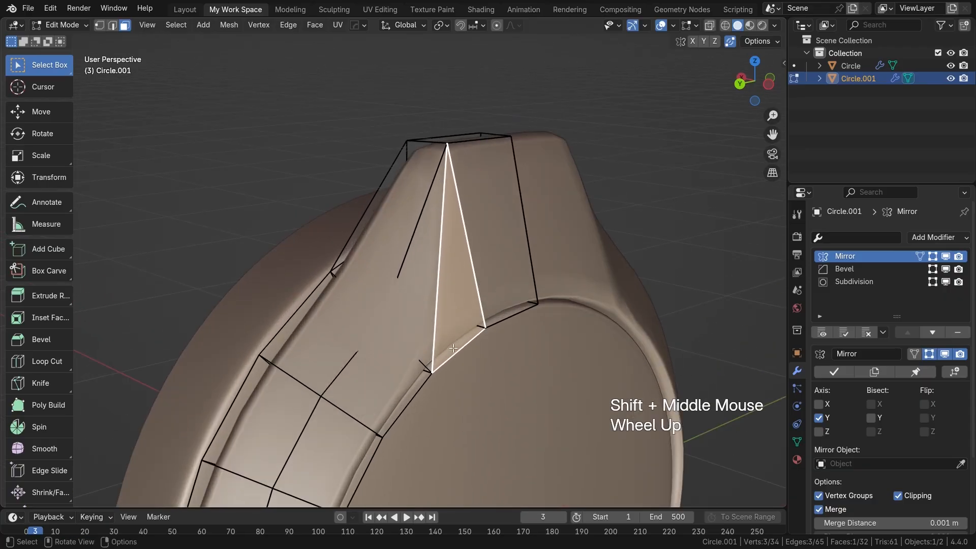
pyautogui.press('2')
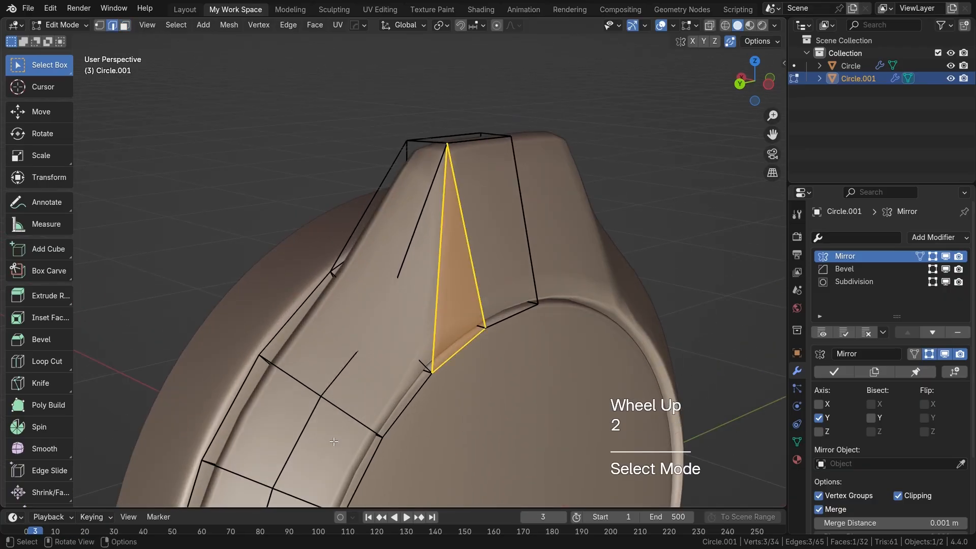
pyautogui.click(435, 272)
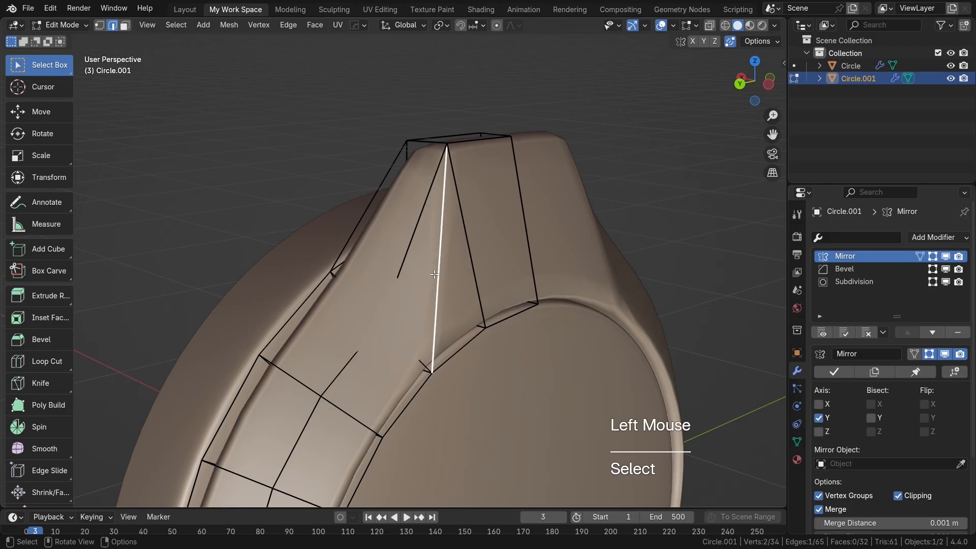
pyautogui.press('x')
pyautogui.click(407, 276)
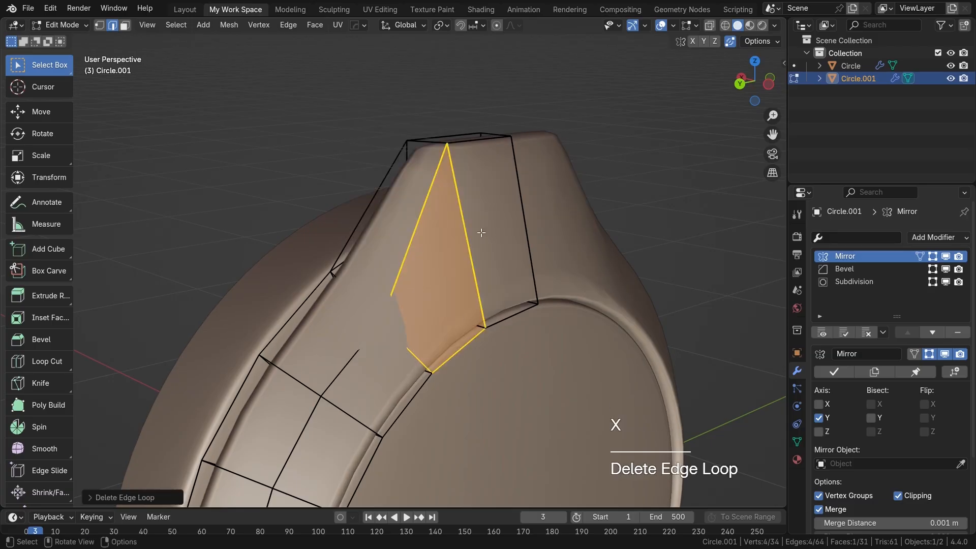
# Step: Slide the horizontal edge on the extrusion's cup-facing side up onto the top edge so they merge
pyautogui.scroll(-2, 434, 274)
pyautogui.moveTo(434, 274); pyautogui.dragTo(556, 285, button='middle')
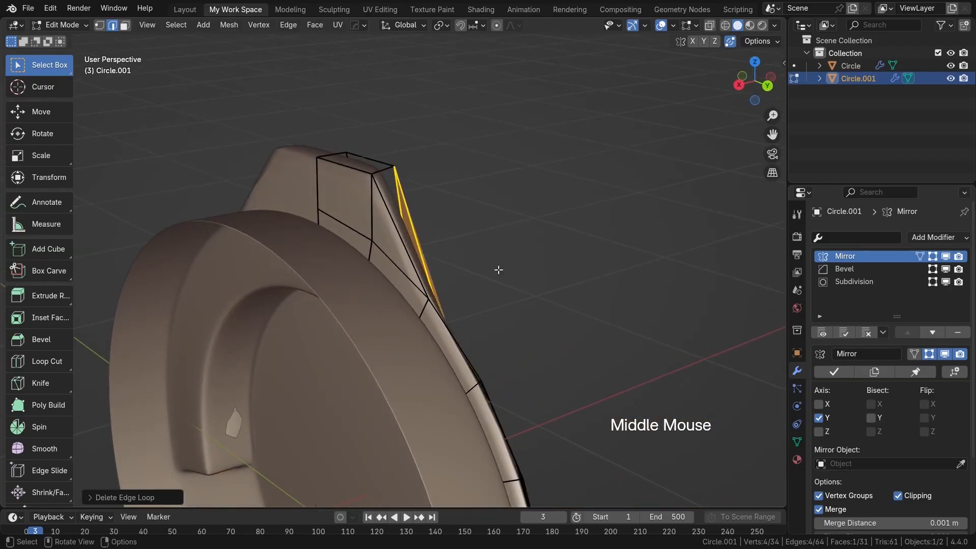
pyautogui.scroll(3, 406, 263)
pyautogui.keyDown('shift'); pyautogui.moveTo(406, 264); pyautogui.dragTo(447, 292, button='middle'); pyautogui.keyUp('shift')
pyautogui.keyDown('shift'); pyautogui.moveTo(360, 240); pyautogui.dragTo(443, 304, button='middle'); pyautogui.keyUp('shift')
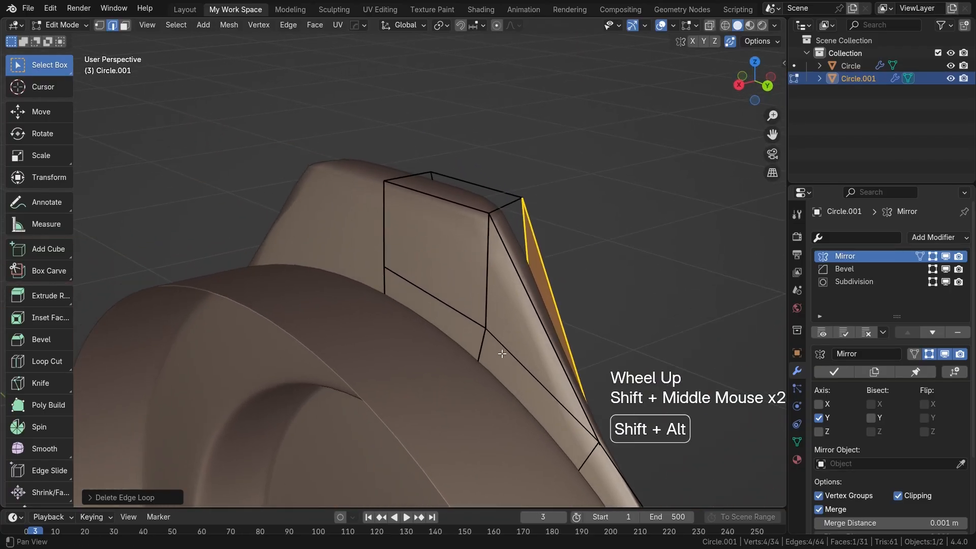
pyautogui.click(444, 305)
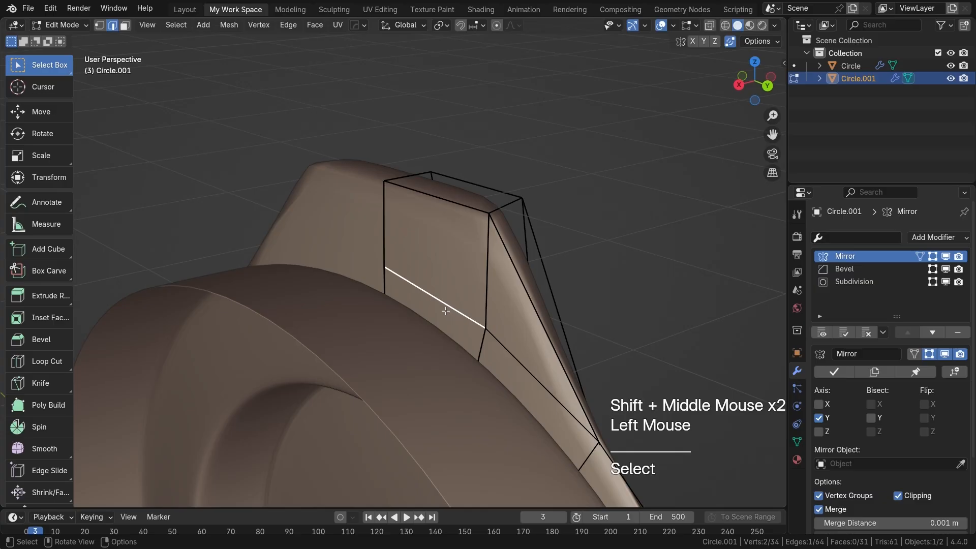
pyautogui.press('g')
pyautogui.press('g')
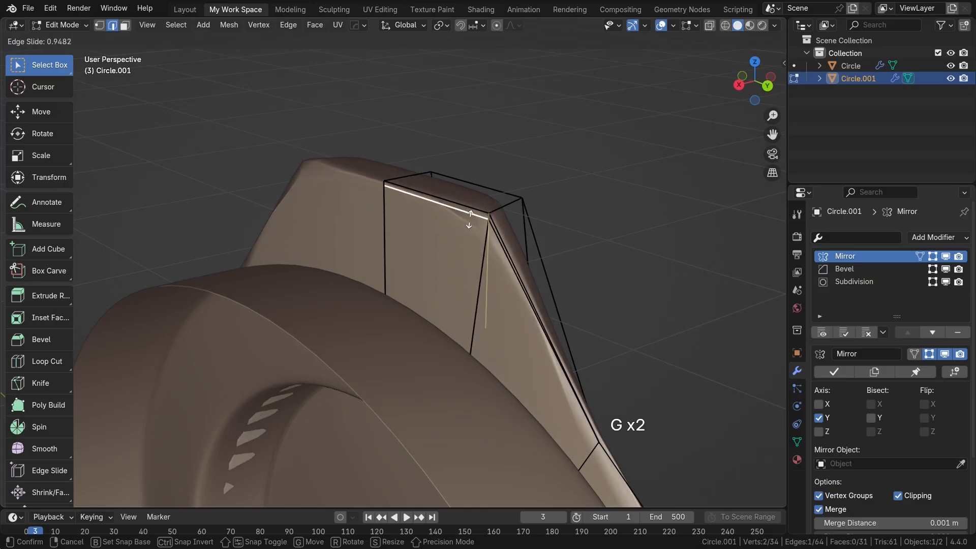
pyautogui.click(470, 207)
pyautogui.moveTo(470, 207); pyautogui.dragTo(344, 220, button='middle')
pyautogui.scroll(-4, 483, 289)
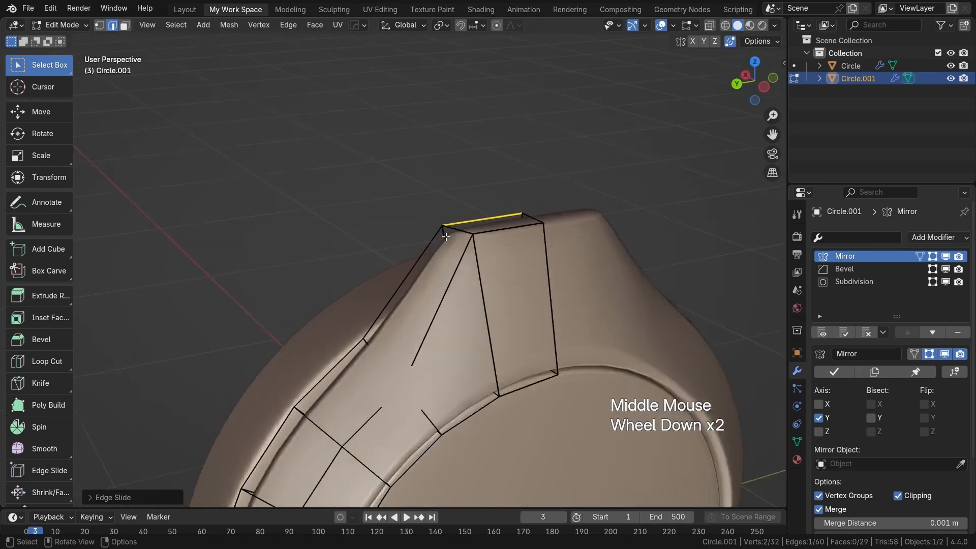
# Step: Raise the arch's Subdivision modifier to 2 viewport levels
pyautogui.keyDown('shift'); pyautogui.moveTo(483, 290); pyautogui.dragTo(546, 312, button='middle'); pyautogui.keyUp('shift')
pyautogui.scroll(1, 465, 289)
pyautogui.keyDown('shift'); pyautogui.moveTo(420, 346); pyautogui.dragTo(458, 341, button='middle'); pyautogui.keyUp('shift')
pyautogui.scroll(1, 471, 270)
pyautogui.scroll(-3, 546, 340)
pyautogui.scroll(1, 495, 339)
pyautogui.press('a')
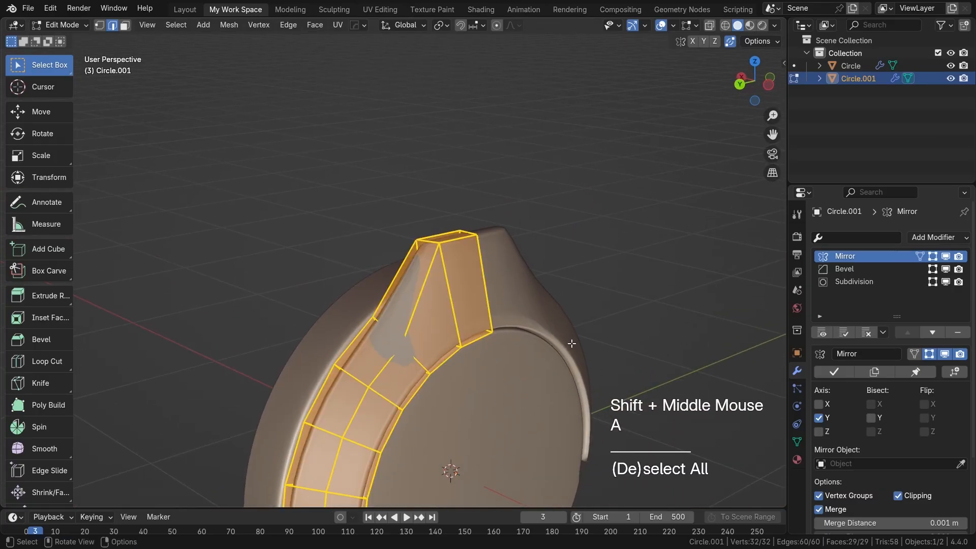
pyautogui.click(843, 284)
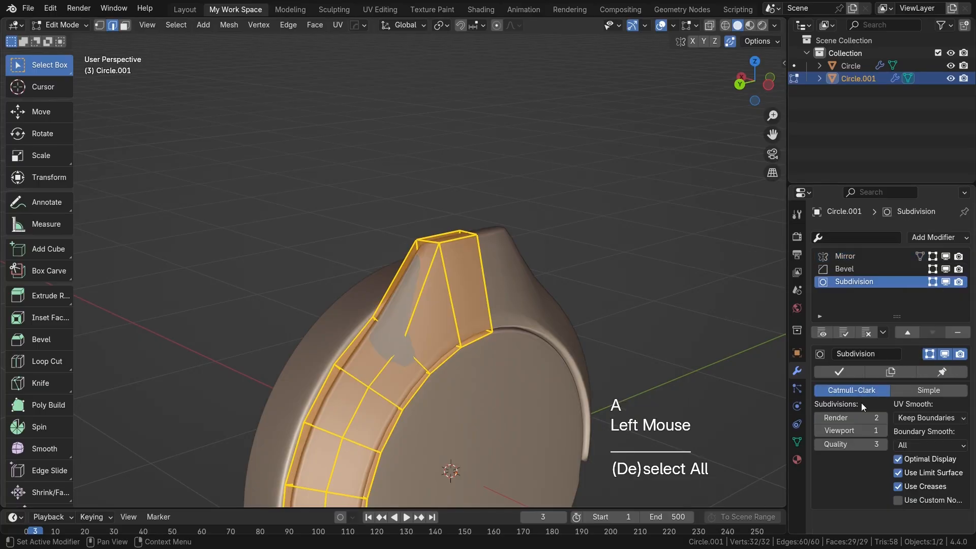
pyautogui.click(883, 430)
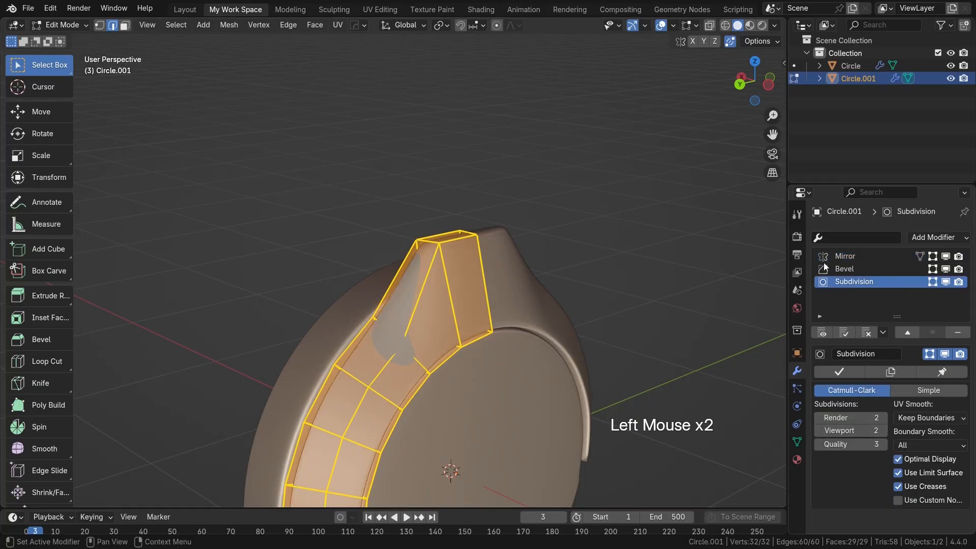
# Step: Switch the arch's Bevel modifier to limit by edge weight instead of angle
pyautogui.click(850, 268)
pyautogui.keyDown('shift'); pyautogui.moveTo(570, 370); pyautogui.dragTo(563, 315, button='middle'); pyautogui.keyUp('shift')
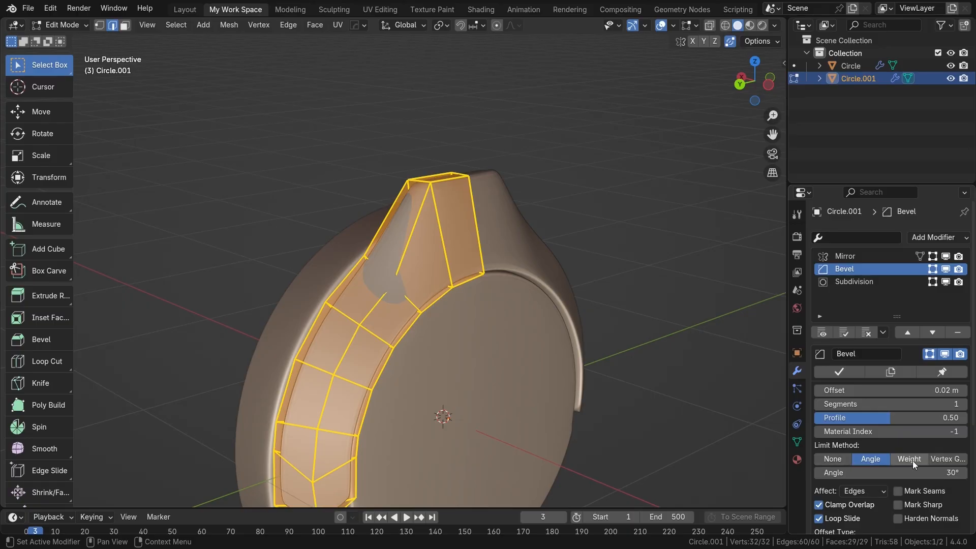
pyautogui.click(365, 344)
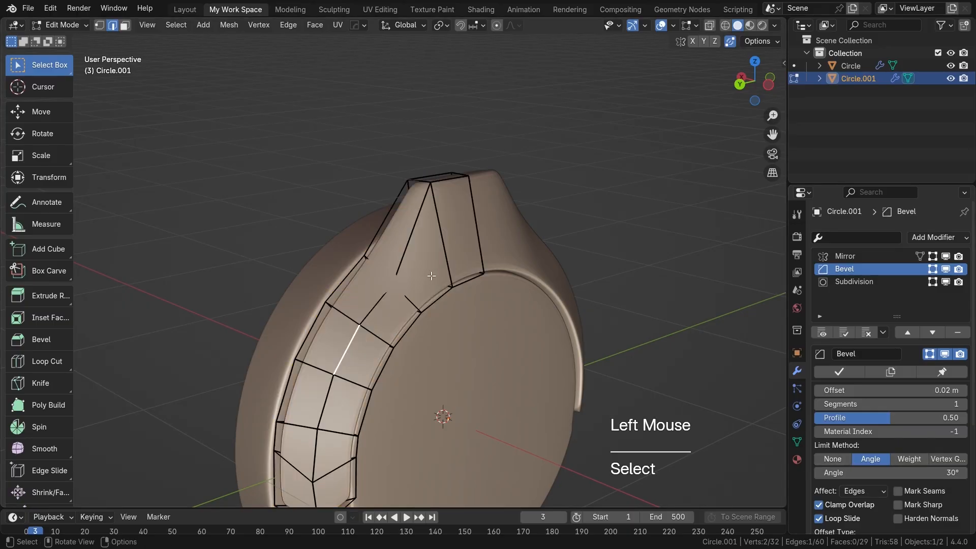
pyautogui.keyDown('shift'); pyautogui.moveTo(463, 375); pyautogui.dragTo(384, 251, button='middle'); pyautogui.keyUp('shift')
pyautogui.scroll(1, 410, 272)
pyautogui.scroll(-1, 385, 251)
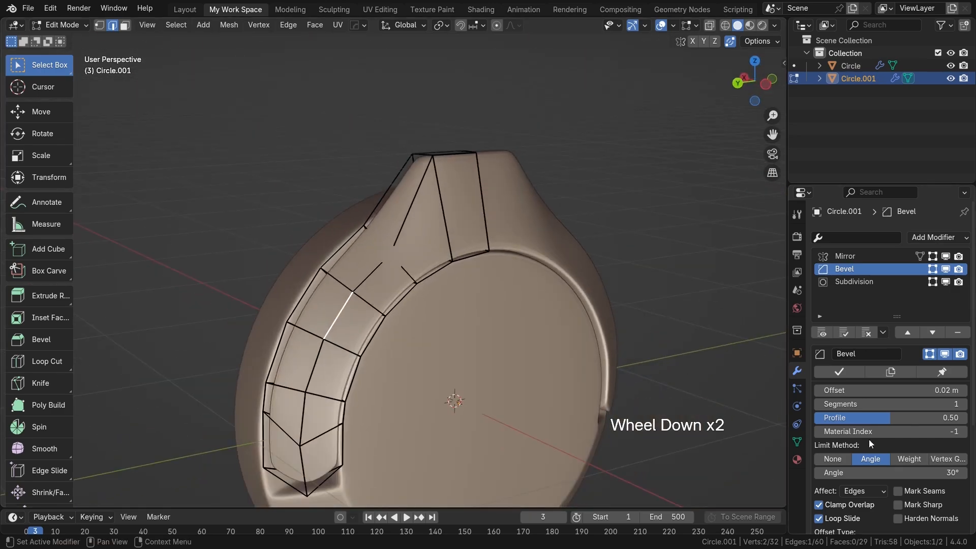
pyautogui.click(907, 460)
# Step: Set a mean bevel weight of 1.00 on the arch's outer cup-side edge loop, leaving out the crown's top edge
pyautogui.scroll(2, 295, 491)
pyautogui.keyDown('shift'); pyautogui.moveTo(295, 491); pyautogui.dragTo(307, 474, button='middle'); pyautogui.keyUp('shift')
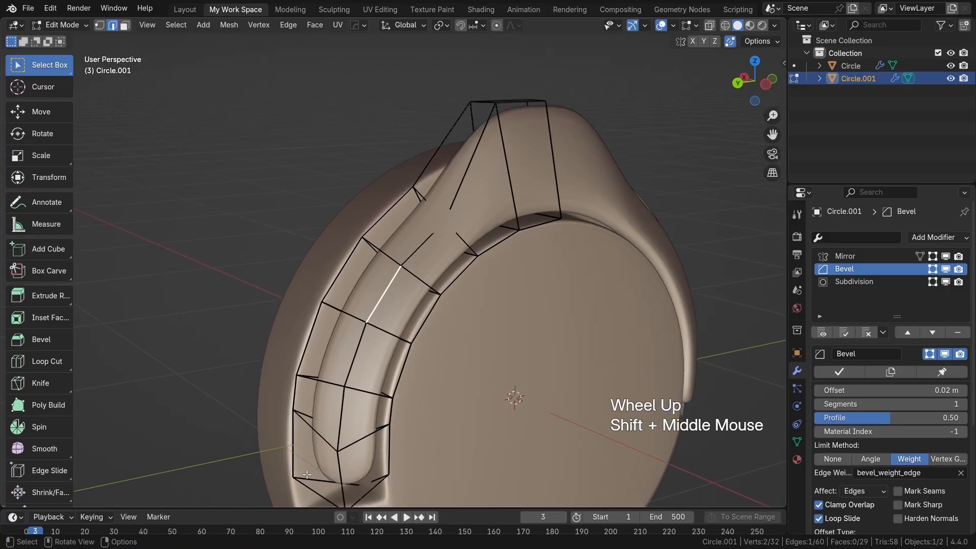
pyautogui.doubleClick(292, 456)
pyautogui.keyDown('shift'); pyautogui.moveTo(409, 260); pyautogui.dragTo(486, 348, button='middle'); pyautogui.keyUp('shift')
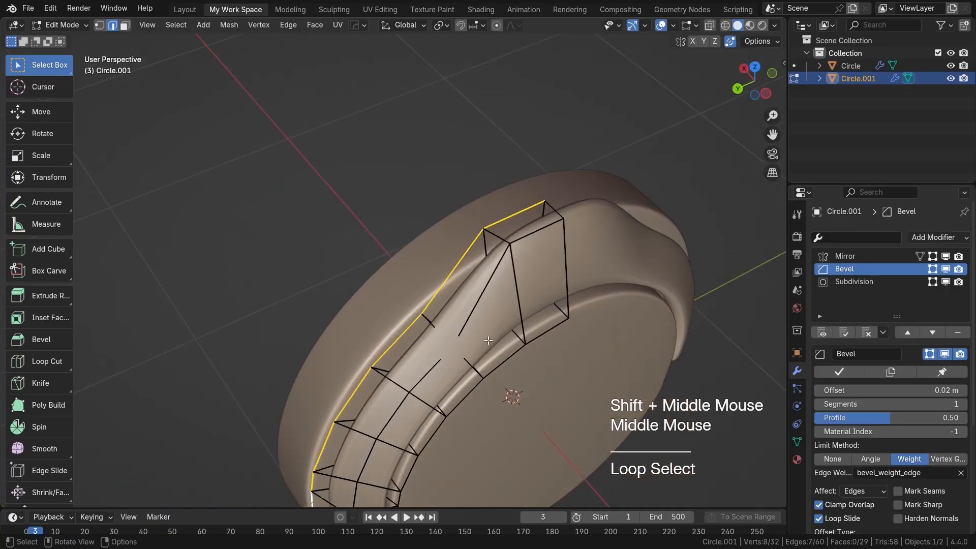
pyautogui.keyDown('ctrl'); pyautogui.moveTo(501, 257); pyautogui.dragTo(524, 212); pyautogui.keyUp('ctrl')
pyautogui.moveTo(524, 213); pyautogui.dragTo(503, 279, button='middle')
pyautogui.scroll(-2, 542, 299)
pyautogui.press('n')
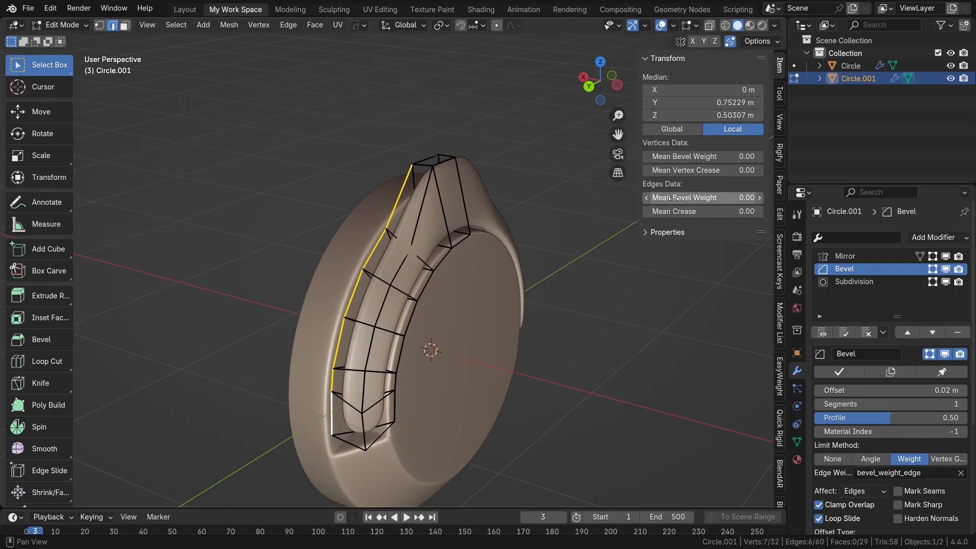
pyautogui.moveTo(670, 198); pyautogui.dragTo(722, 197)
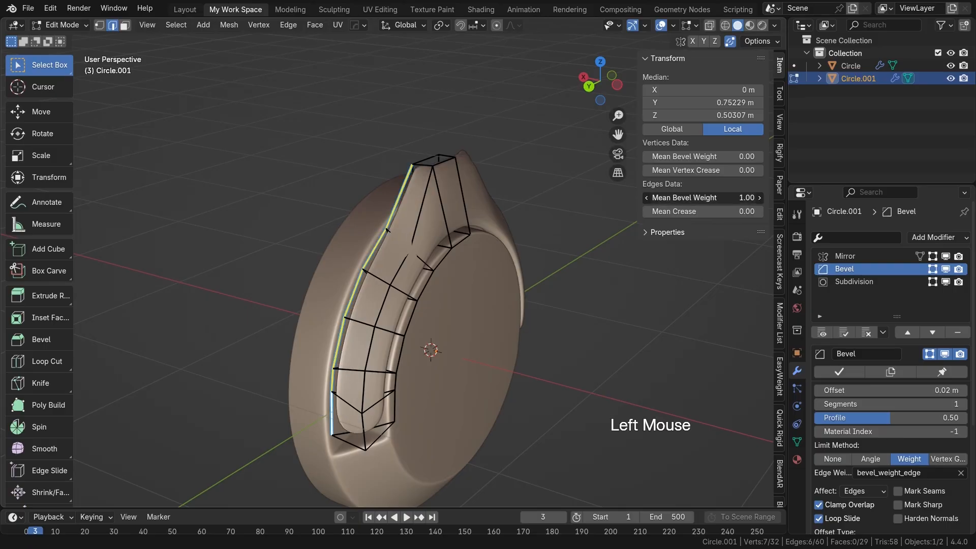
# Step: Give the edge loop along the arch's inner curve and the cup-side edge of the crown's top a bevel weight of 1.00
pyautogui.keyDown('alt'); pyautogui.click(414, 307); pyautogui.keyUp('alt')
pyautogui.moveTo(681, 201); pyautogui.dragTo(732, 199)
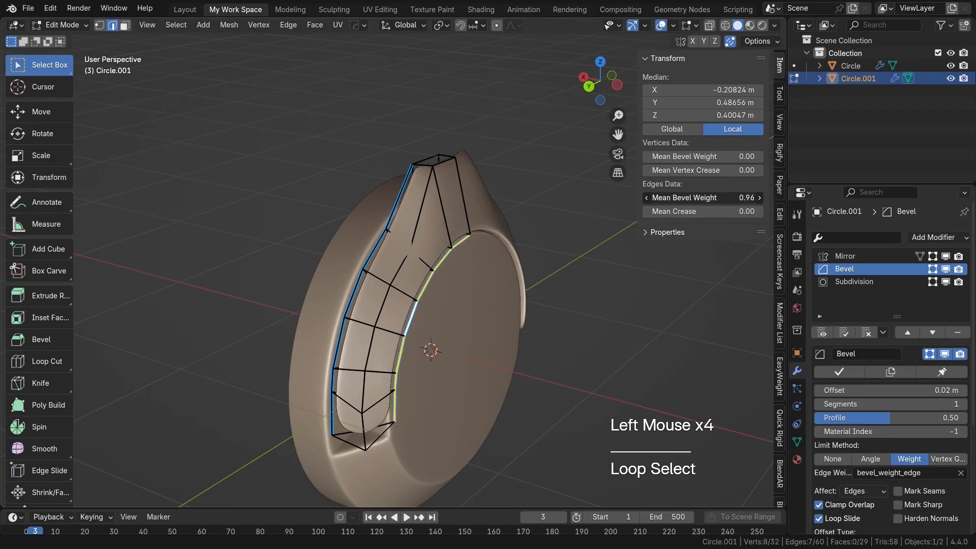
pyautogui.scroll(2, 499, 315)
pyautogui.keyDown('shift'); pyautogui.moveTo(445, 163); pyautogui.dragTo(405, 198, button='middle'); pyautogui.keyUp('shift')
pyautogui.scroll(2, 425, 230)
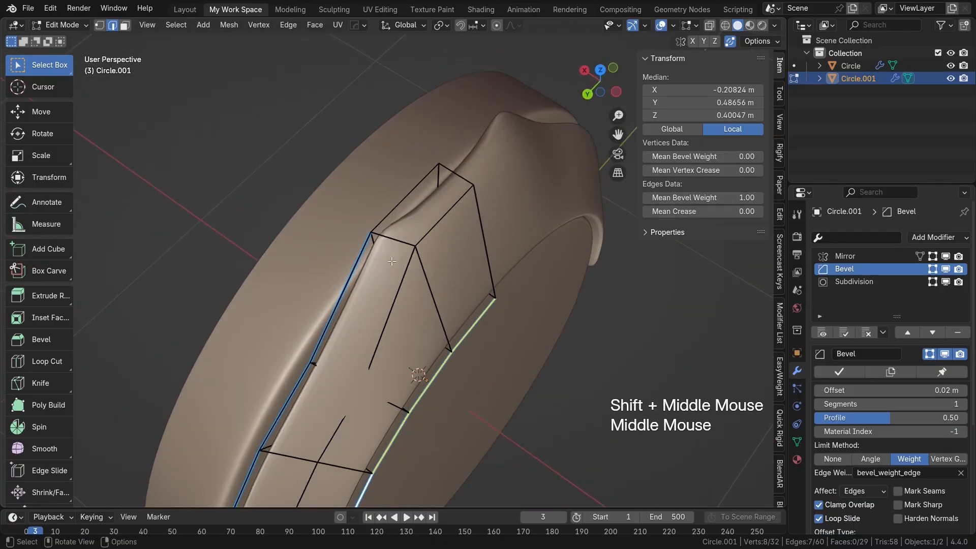
pyautogui.click(404, 197)
pyautogui.moveTo(655, 197); pyautogui.dragTo(707, 197)
# Step: Try a bevel weight on the short side edge and the front edge of the crown's top, resetting both to 0
pyautogui.click(396, 239)
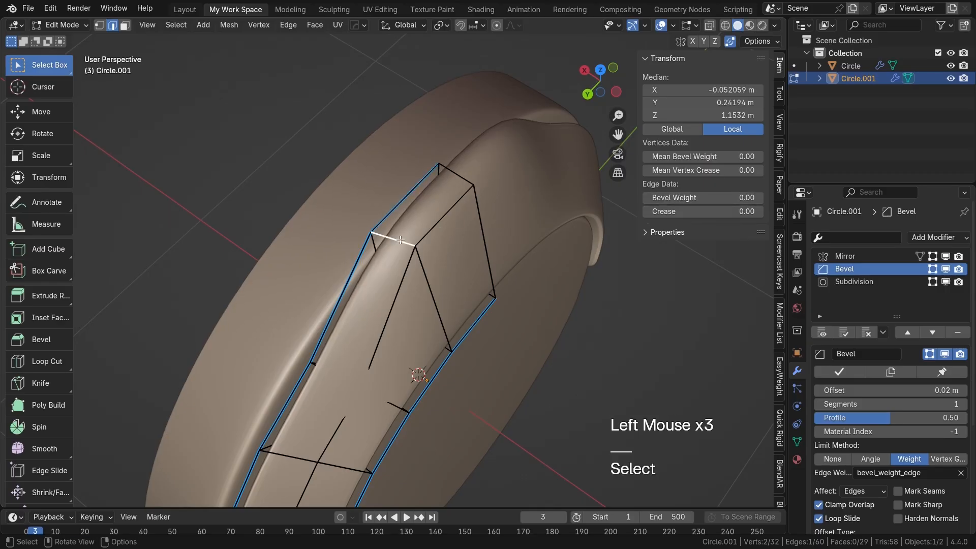
pyautogui.click(674, 189)
pyautogui.moveTo(673, 197); pyautogui.dragTo(722, 198)
pyautogui.moveTo(495, 252); pyautogui.dragTo(464, 224, button='middle')
pyautogui.moveTo(711, 197); pyautogui.dragTo(661, 197)
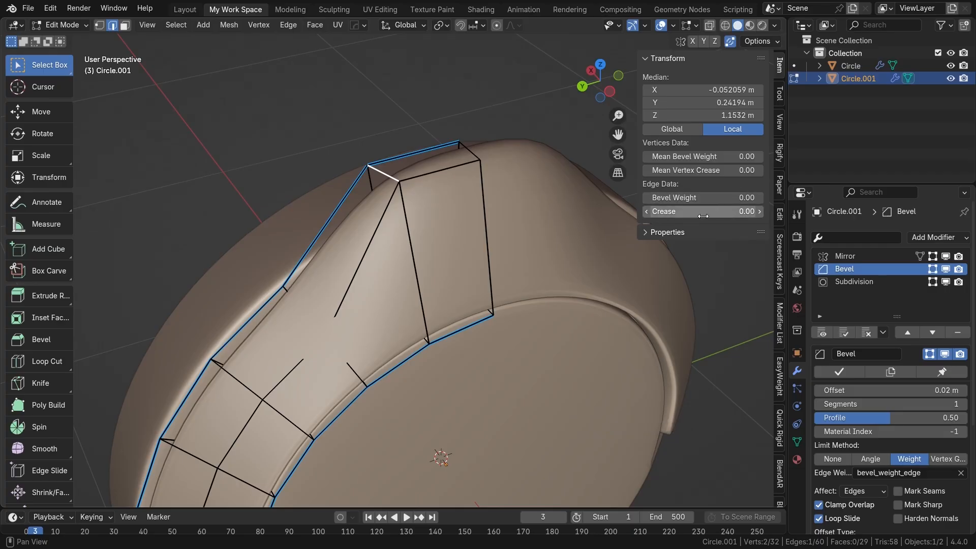
pyautogui.click(436, 172)
pyautogui.click(435, 172)
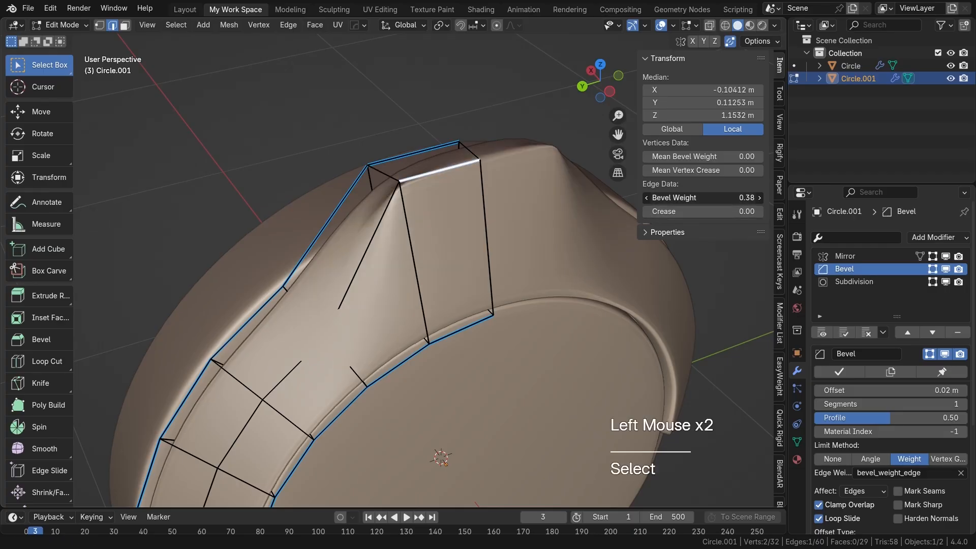
pyautogui.scroll(-3, 427, 294)
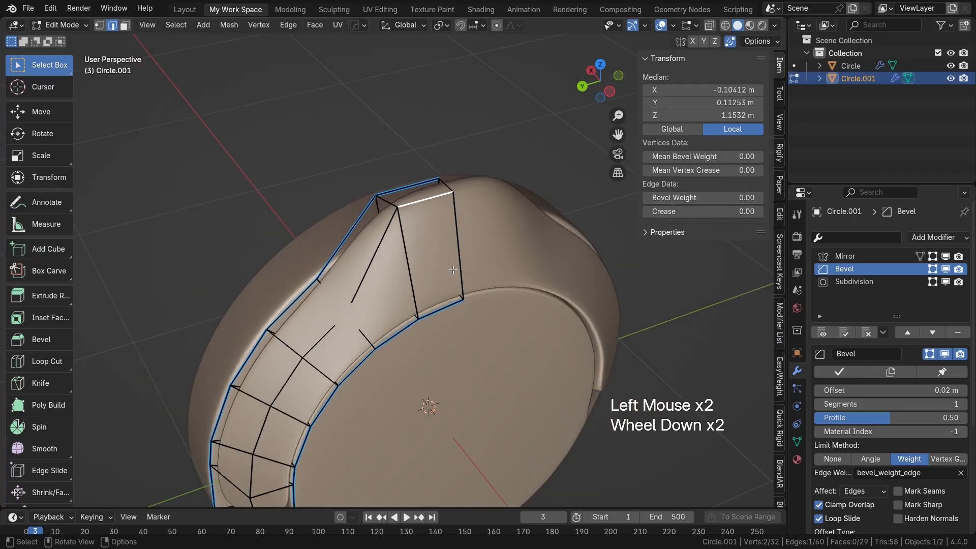
pyautogui.keyDown('shift'); pyautogui.moveTo(378, 330); pyautogui.dragTo(407, 300, button='middle'); pyautogui.keyUp('shift')
pyautogui.press('Tab')
pyautogui.press('Tab')
pyautogui.scroll(2, 407, 251)
pyautogui.keyDown('shift'); pyautogui.moveTo(406, 251); pyautogui.dragTo(437, 284, button='middle'); pyautogui.keyUp('shift')
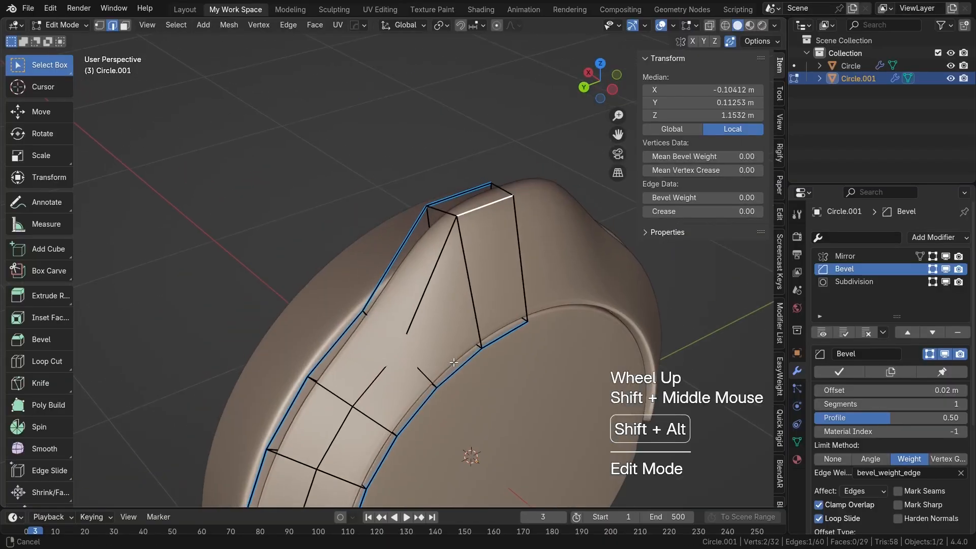
pyautogui.press('e')
pyautogui.click(465, 309)
pyautogui.rightClick(469, 312)
pyautogui.hotkey('ctrl', 'z')
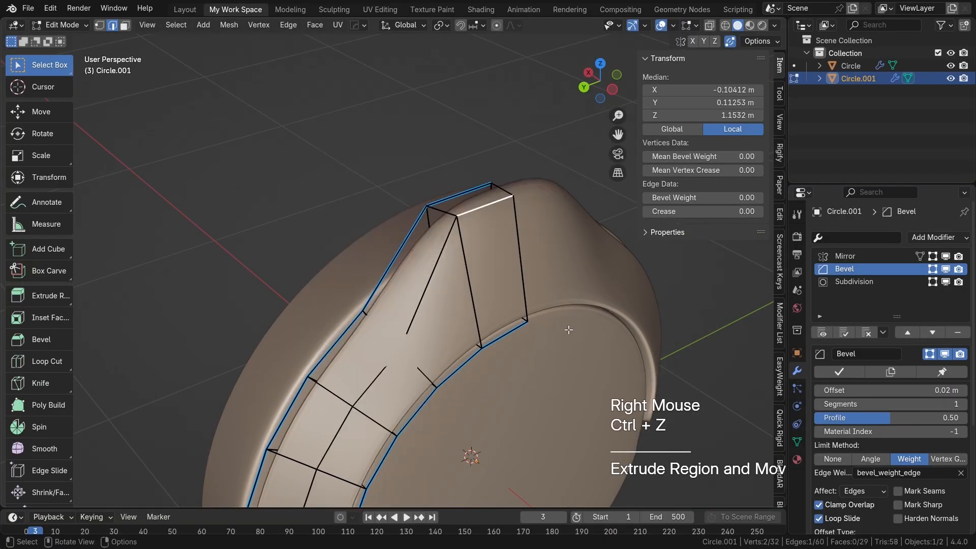
# Step: Move the crown's sloping side face along Y toward the mirror line to narrow the mount
pyautogui.click(422, 286)
pyautogui.press('3')
pyautogui.click(417, 277)
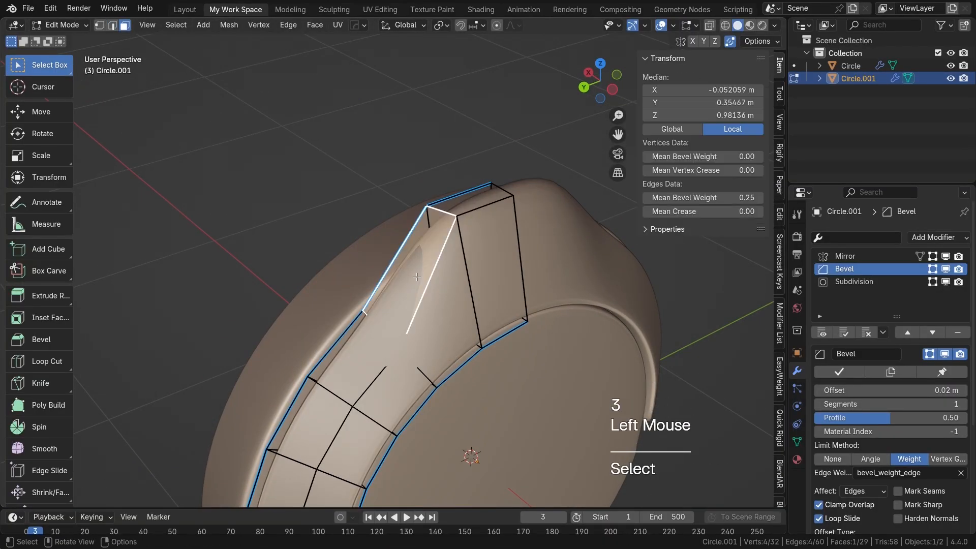
pyautogui.keyDown('shift'); pyautogui.moveTo(471, 308); pyautogui.dragTo(439, 326, button='middle'); pyautogui.keyUp('shift')
pyautogui.press('g')
pyautogui.press('y')
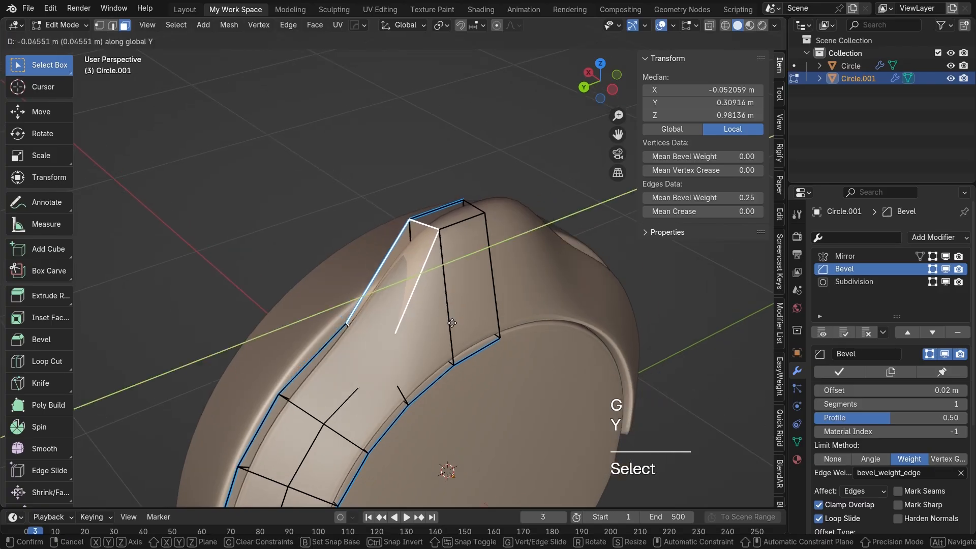
pyautogui.click(470, 311)
pyautogui.moveTo(470, 312); pyautogui.dragTo(540, 336, button='middle')
pyautogui.press('Tab')
pyautogui.press('n')
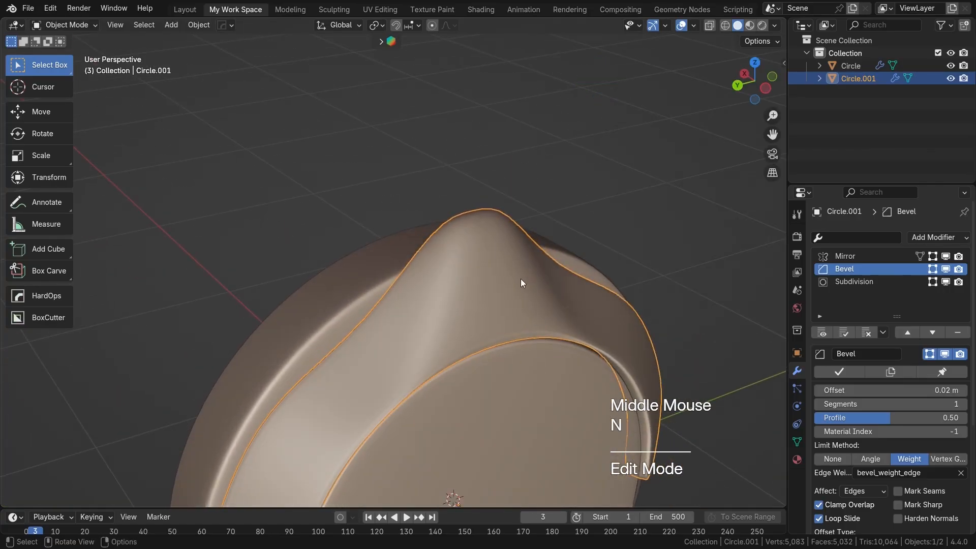
# Step: Extrude the crown's top face a short distance straight up, working from the back orthographic view
pyautogui.scroll(2, 520, 278)
pyautogui.keyDown('shift'); pyautogui.moveTo(446, 270); pyautogui.dragTo(475, 296, button='middle'); pyautogui.keyUp('shift')
pyautogui.press('Tab')
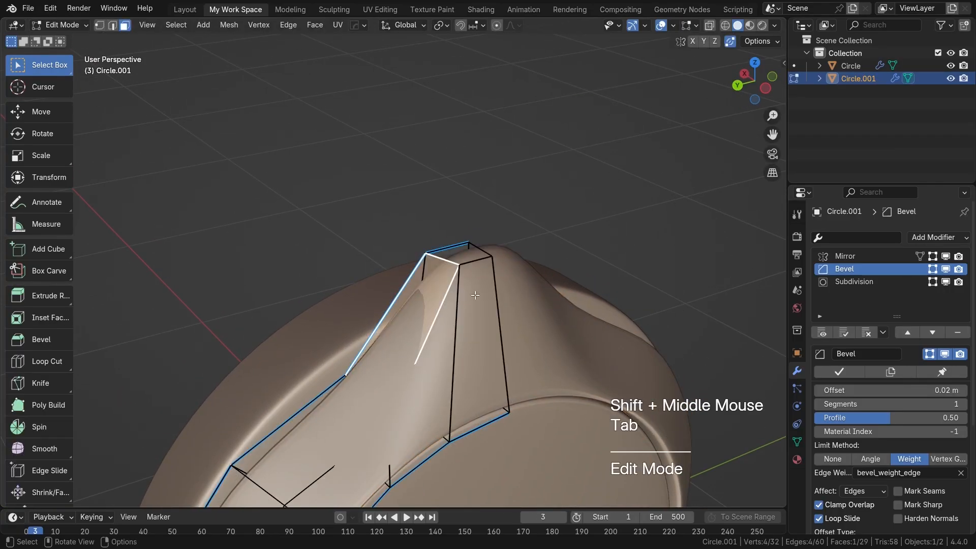
pyautogui.click(468, 257)
pyautogui.scroll(-2, 468, 257)
pyautogui.keyDown('shift'); pyautogui.moveTo(468, 257); pyautogui.dragTo(475, 276, button='middle'); pyautogui.keyUp('shift')
pyautogui.press('ctrl+KP_3')
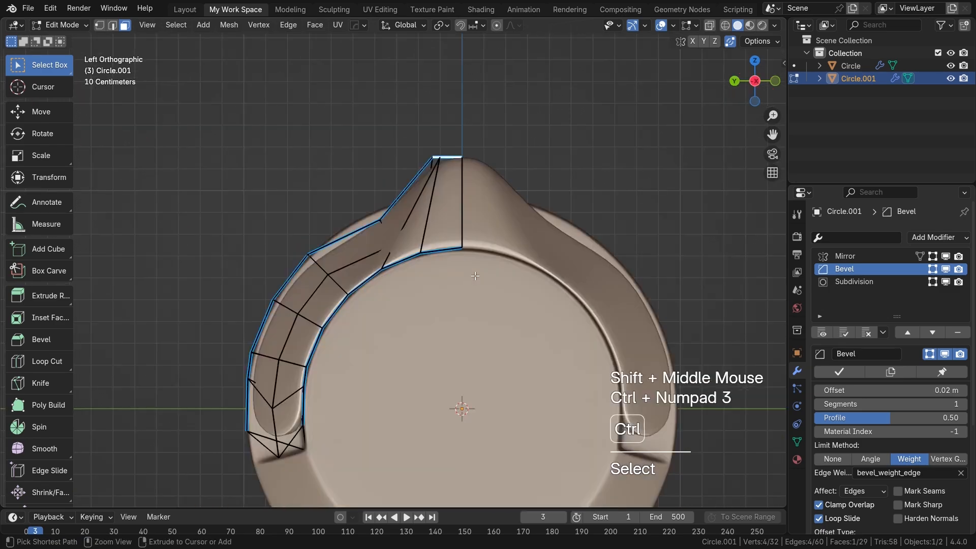
pyautogui.press('ctrl+KP_1')
pyautogui.scroll(-2, 475, 276)
pyautogui.keyDown('shift'); pyautogui.moveTo(470, 257); pyautogui.dragTo(479, 278, button='middle'); pyautogui.keyUp('shift')
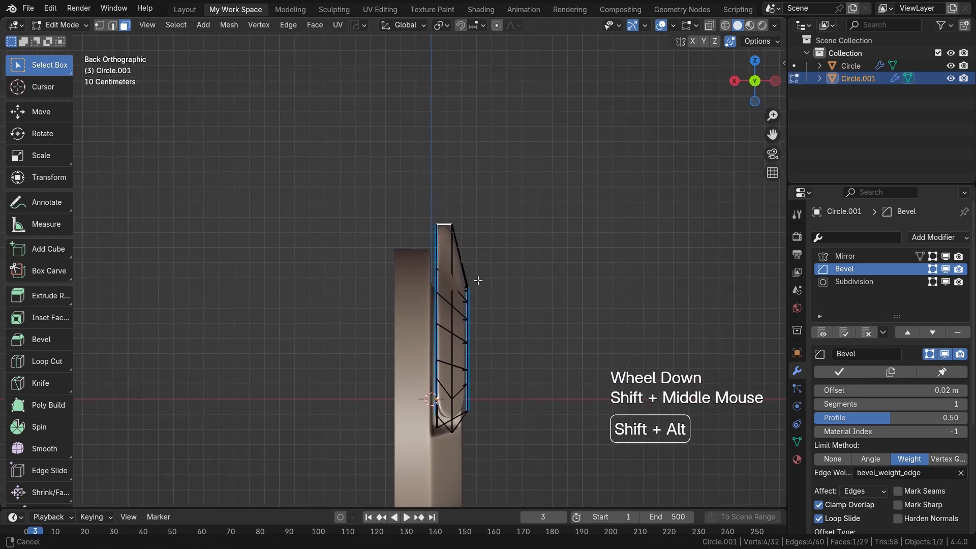
pyautogui.press('e')
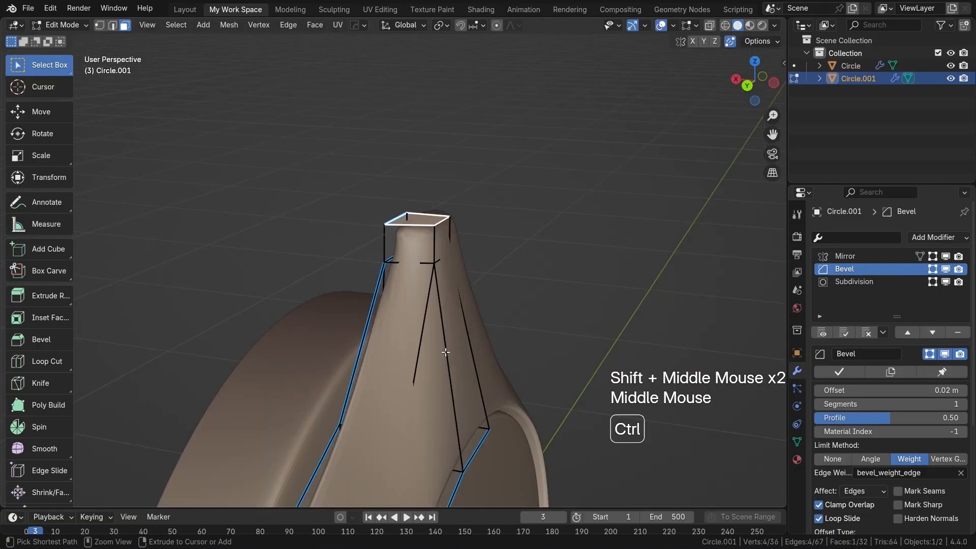
pyautogui.press('ctrl+KP_3')
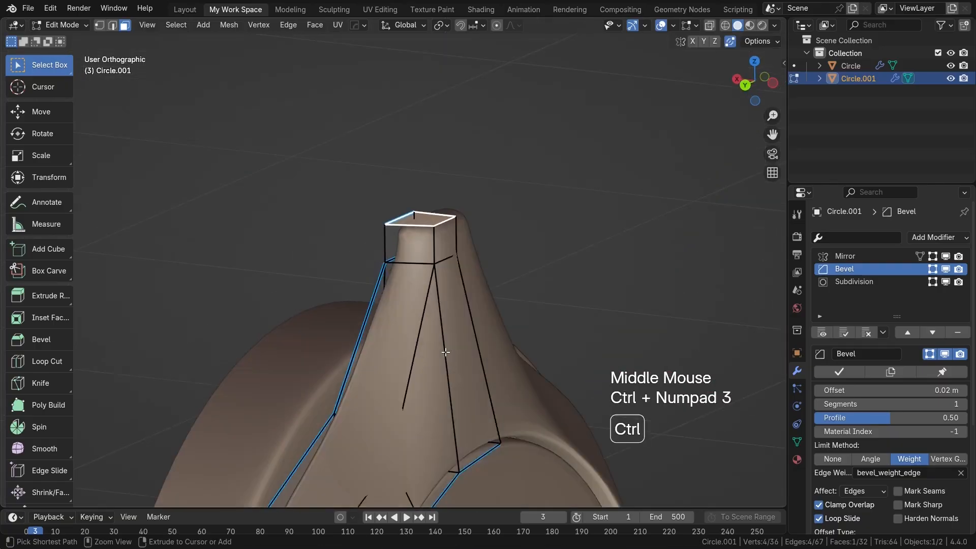
pyautogui.press('ctrl+KP_1')
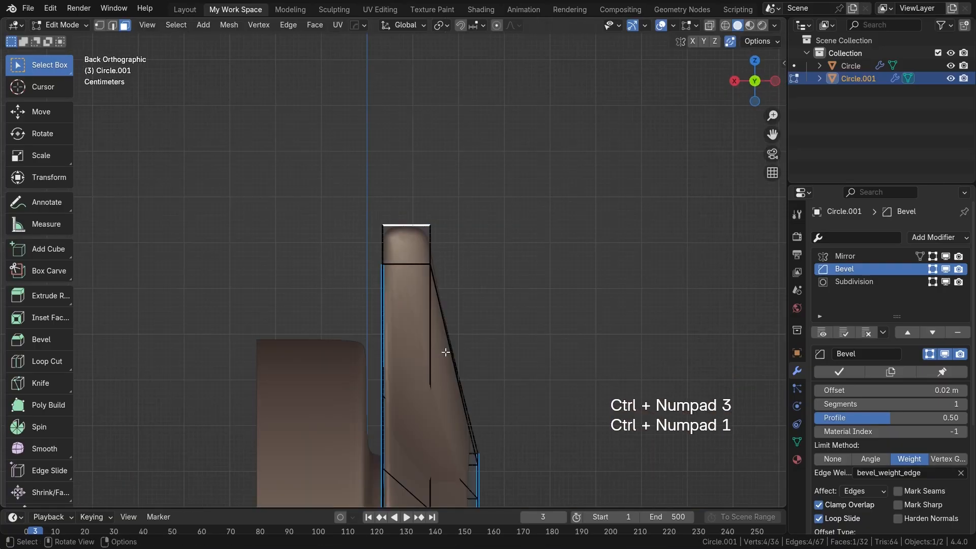
pyautogui.press('e')
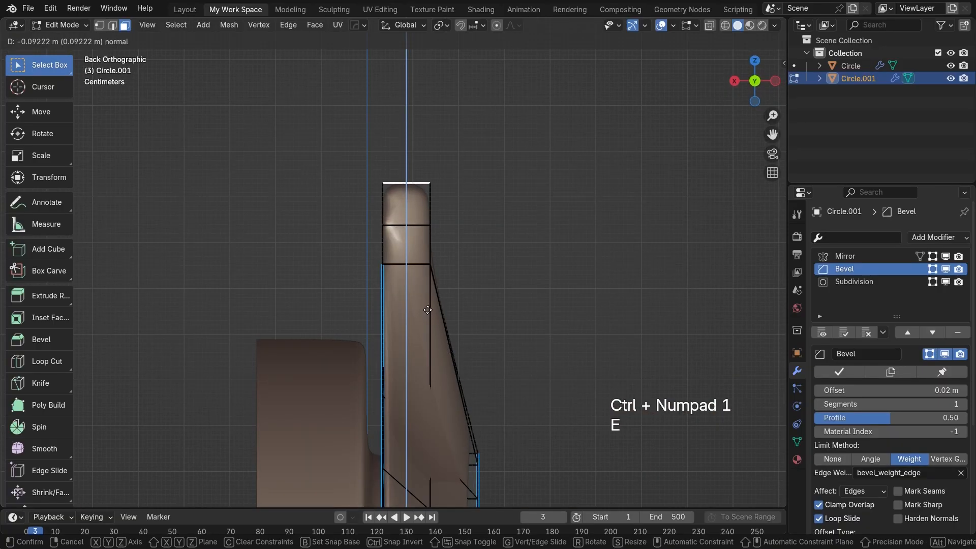
pyautogui.press('g')
pyautogui.rightClick(405, 282)
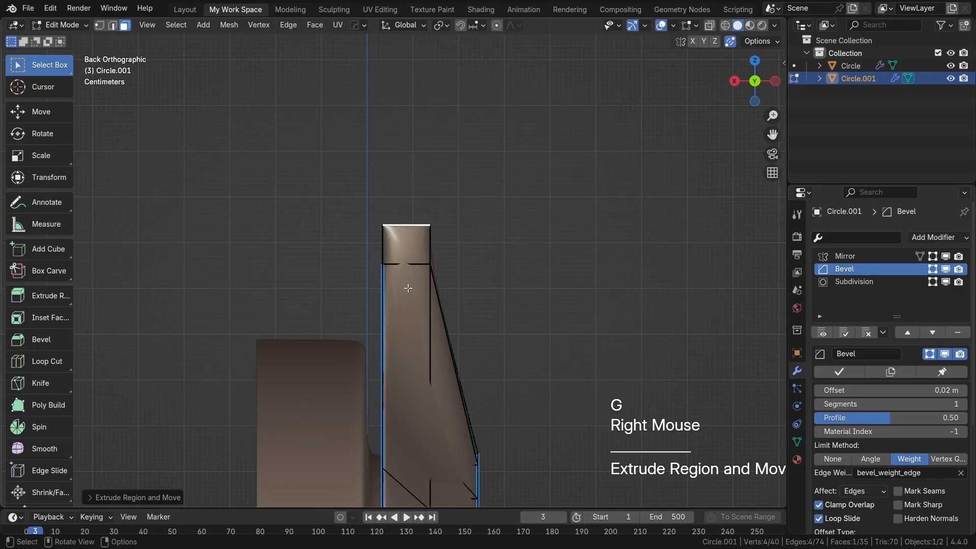
pyautogui.hotkey('ctrl', 'z')
# Step: Extrude the top face up twice, by about 0.1 m and 0.11 m, offsetting the first extrusion about 0.07 m toward the ear cup
pyautogui.press('e')
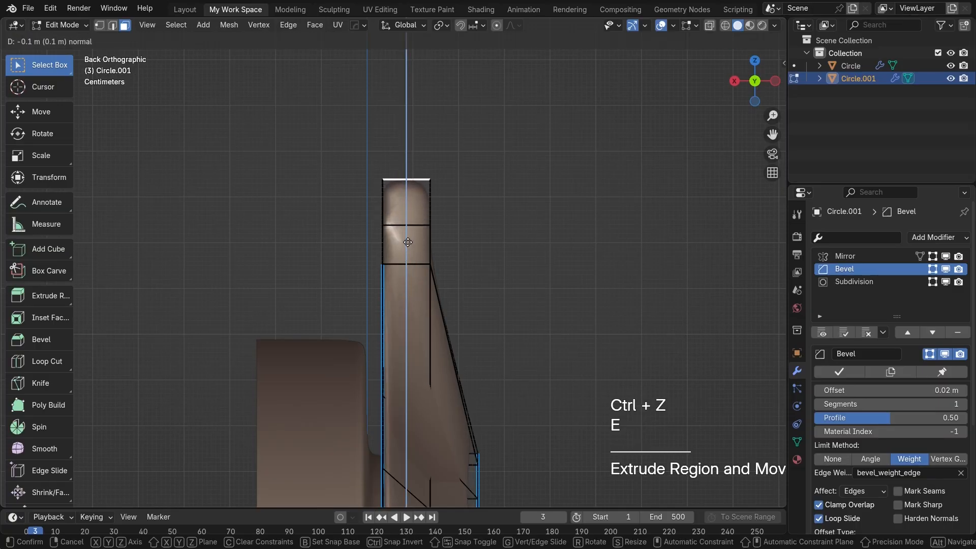
pyautogui.click(408, 242)
pyautogui.press('g')
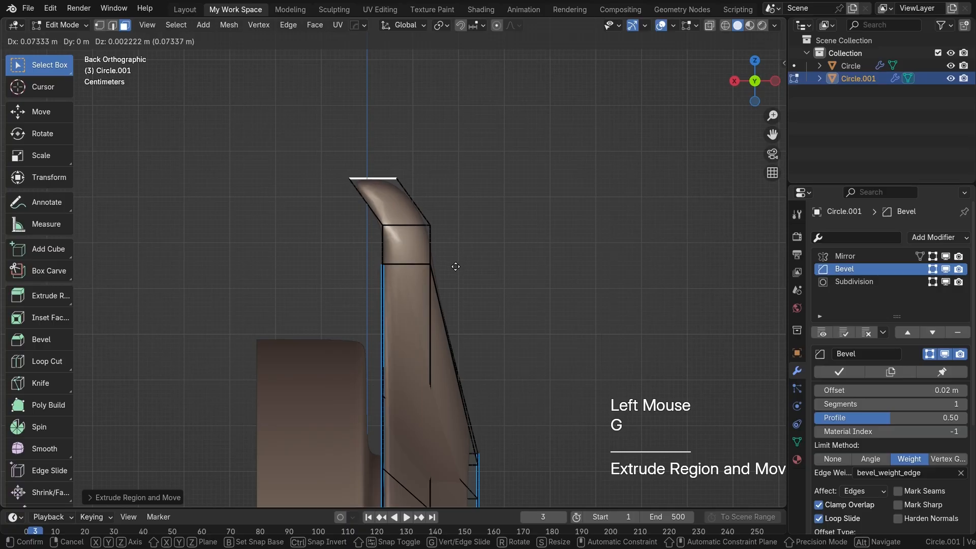
pyautogui.click(455, 266)
pyautogui.press('e')
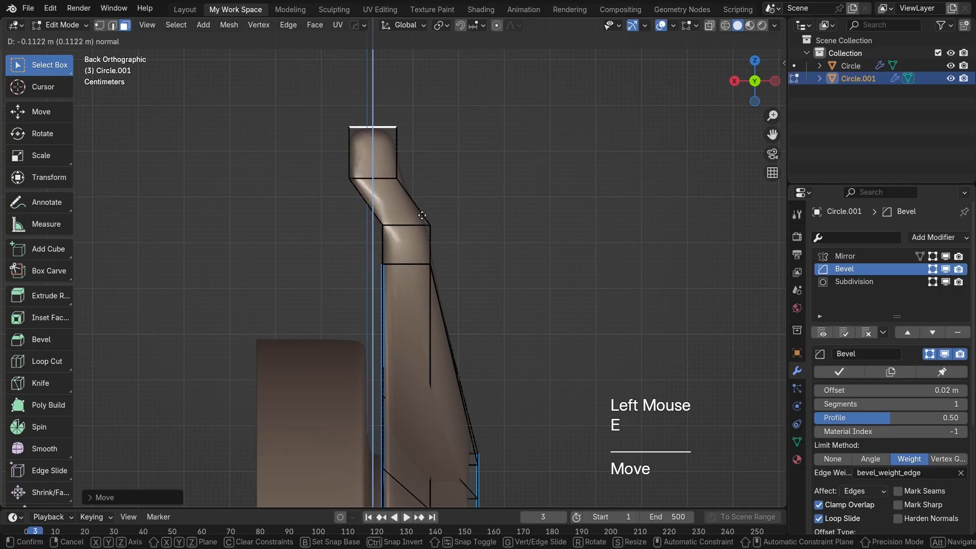
pyautogui.click(422, 216)
# Step: Set the bevel weight to 0 on the cup-facing horizontal edges above and below the neck's slanted segment
pyautogui.moveTo(421, 215); pyautogui.dragTo(453, 327, button='middle')
pyautogui.press('2')
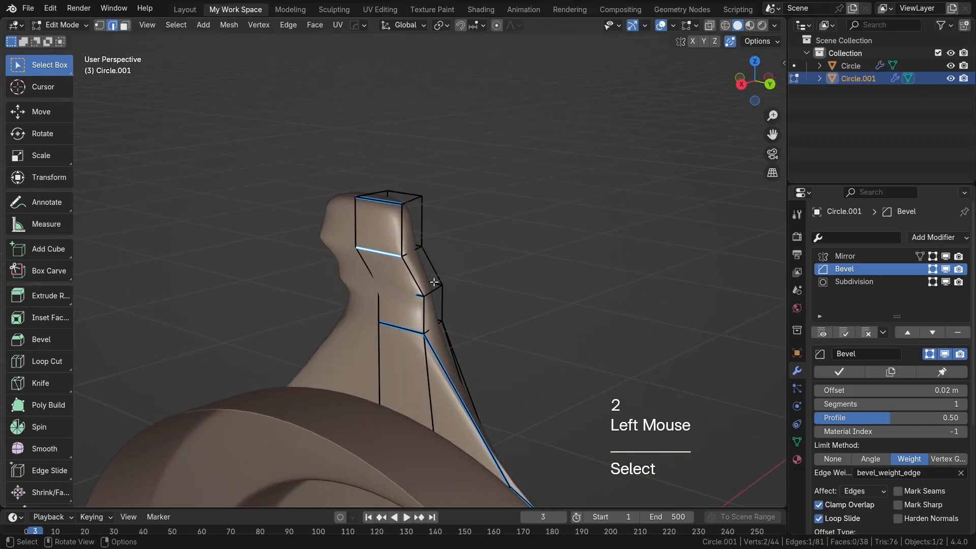
pyautogui.press('n')
pyautogui.moveTo(733, 193); pyautogui.dragTo(701, 194)
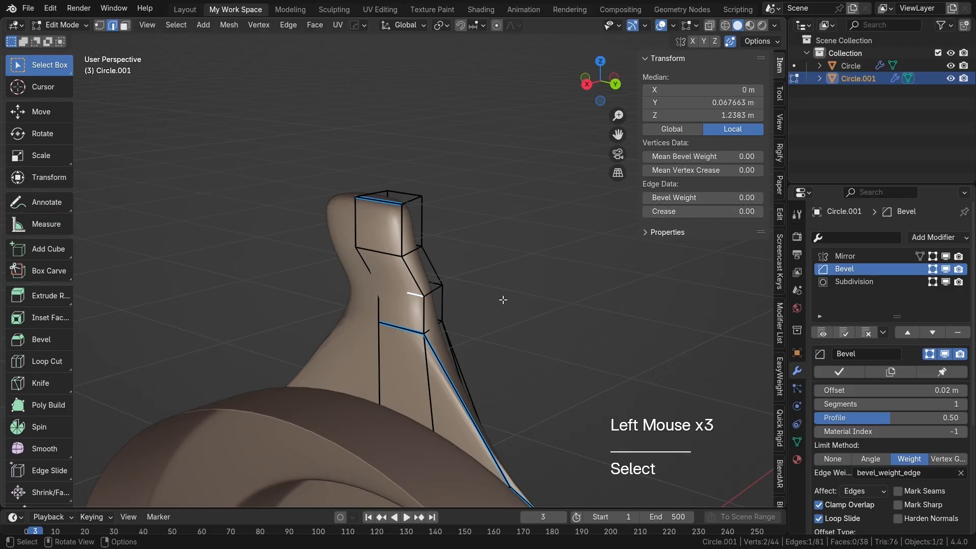
# Step: Set the bevel weight to 0 on the cup-facing horizontal edge at the base of the neck
pyautogui.press('Tab')
pyautogui.moveTo(477, 322); pyautogui.dragTo(439, 327, button='middle')
pyautogui.press('Tab')
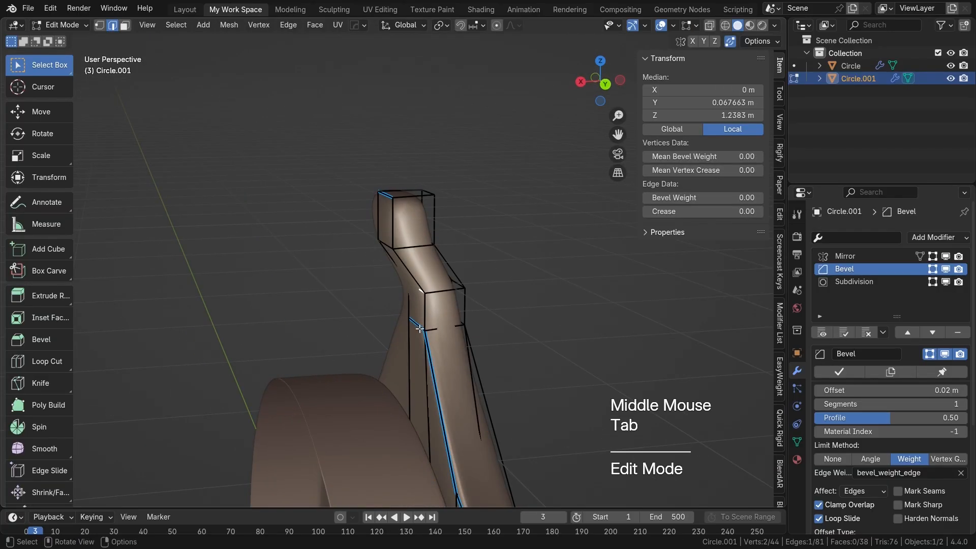
pyautogui.click(419, 329)
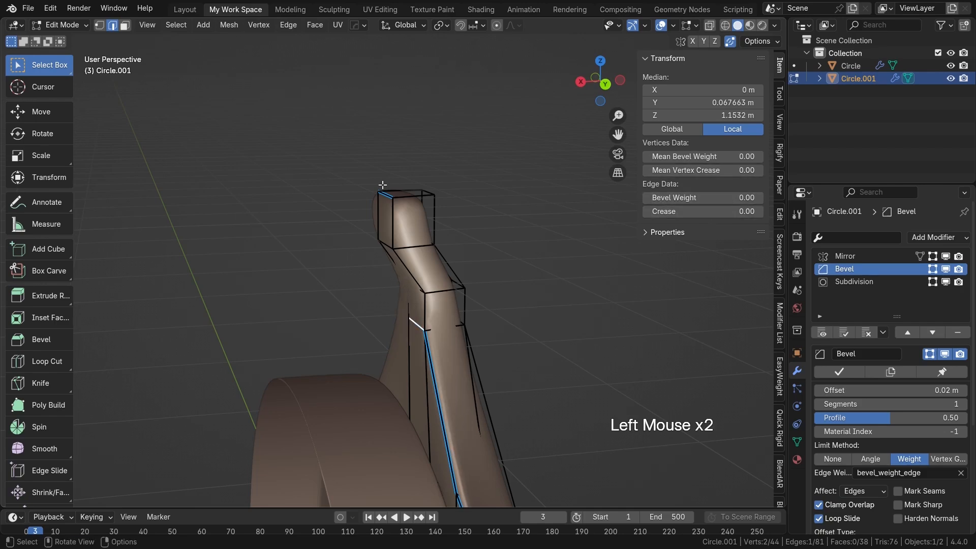
# Step: Leave mesh editing, hide the transform sidebar and examine the smoothed arch and neck against the ear cup
pyautogui.press('Tab')
pyautogui.moveTo(564, 273); pyautogui.dragTo(418, 330, button='middle')
pyautogui.scroll(-3, 464, 304)
pyautogui.scroll(-2, 421, 327)
pyautogui.press('m')
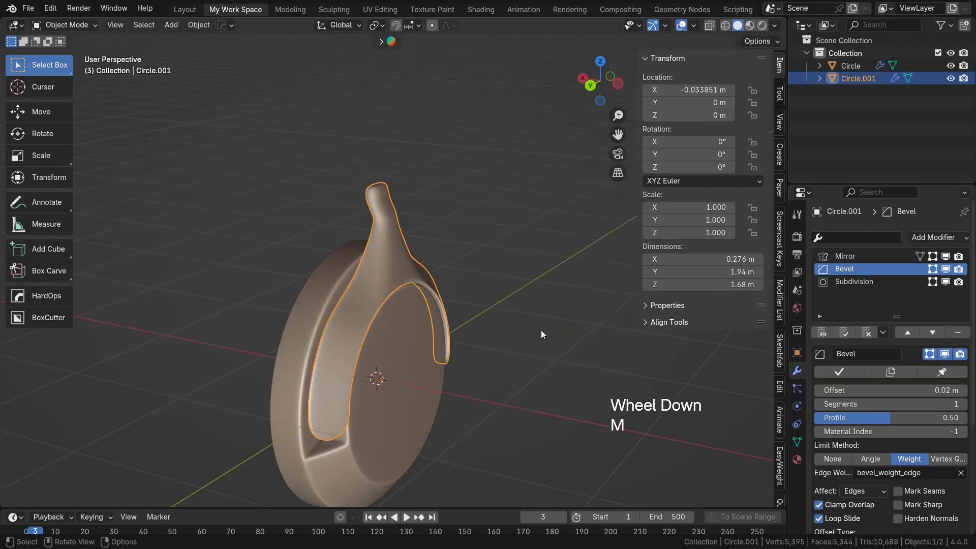
pyautogui.press('n')
pyautogui.scroll(-2, 529, 381)
pyautogui.keyDown('shift'); pyautogui.moveTo(514, 385); pyautogui.dragTo(456, 298, button='middle'); pyautogui.keyUp('shift')
pyautogui.scroll(2, 617, 324)
pyautogui.scroll(-1, 526, 289)
pyautogui.scroll(2, 525, 288)
pyautogui.scroll(1, 525, 289)
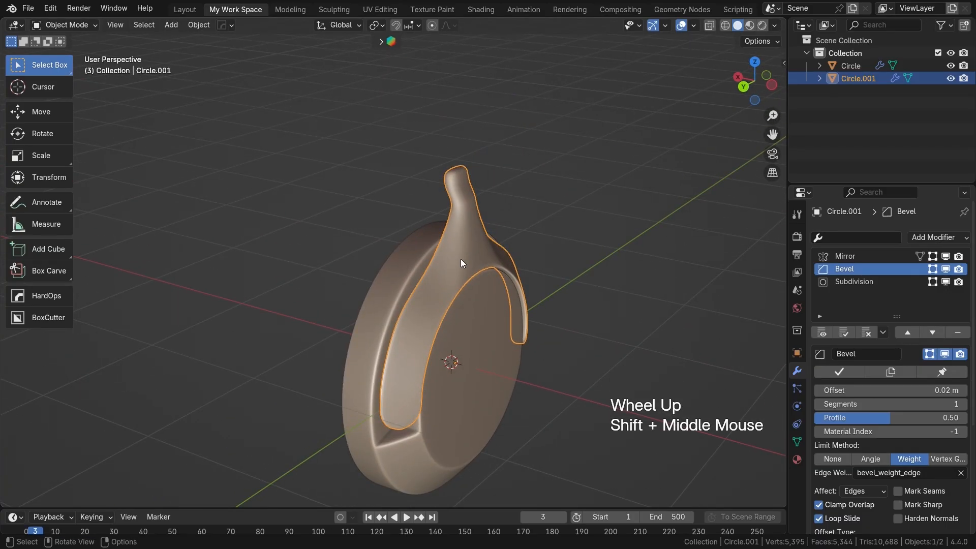
# Step: Rename the arch object to head_Joint and the ear cup object to earcup
pyautogui.press('F2')
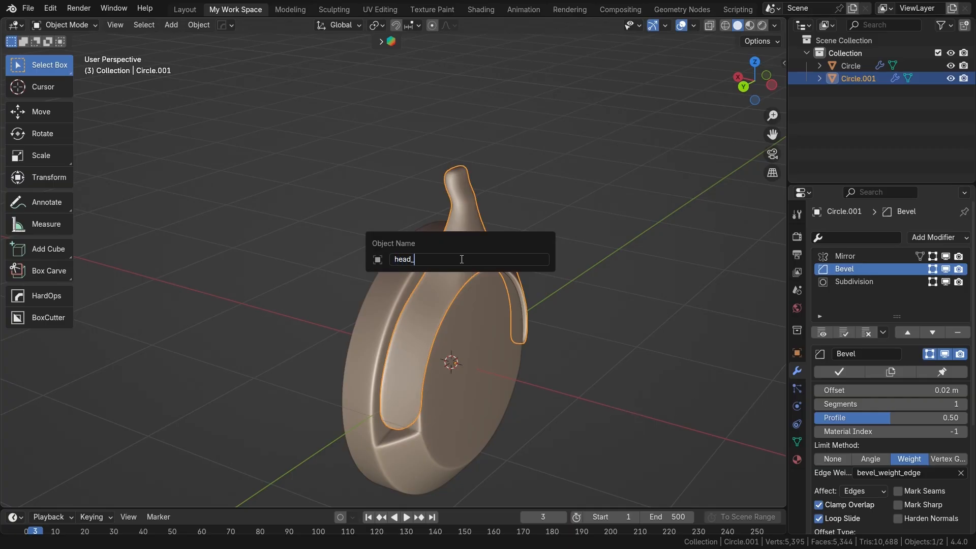
pyautogui.write('head_Joint')
pyautogui.press('Return')
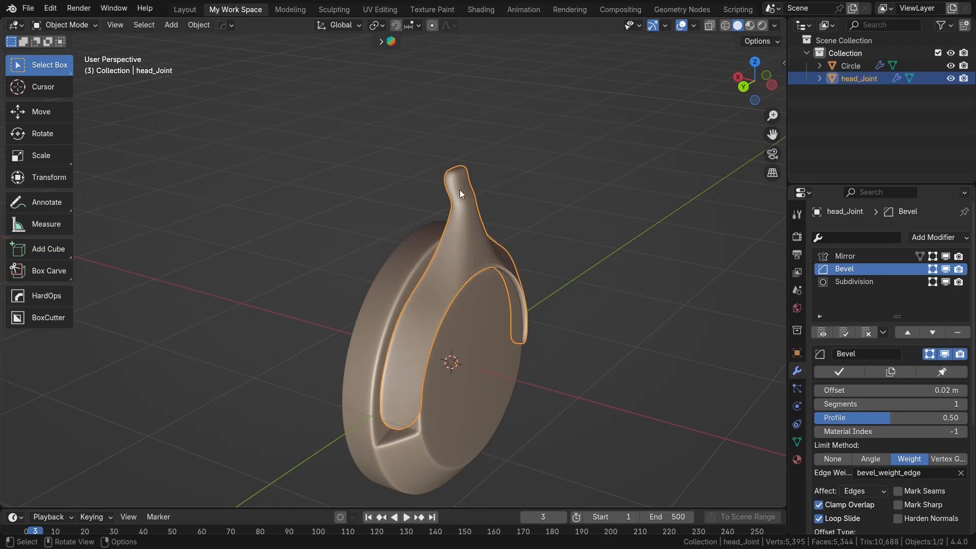
pyautogui.scroll(1, 467, 259)
pyautogui.click(489, 306)
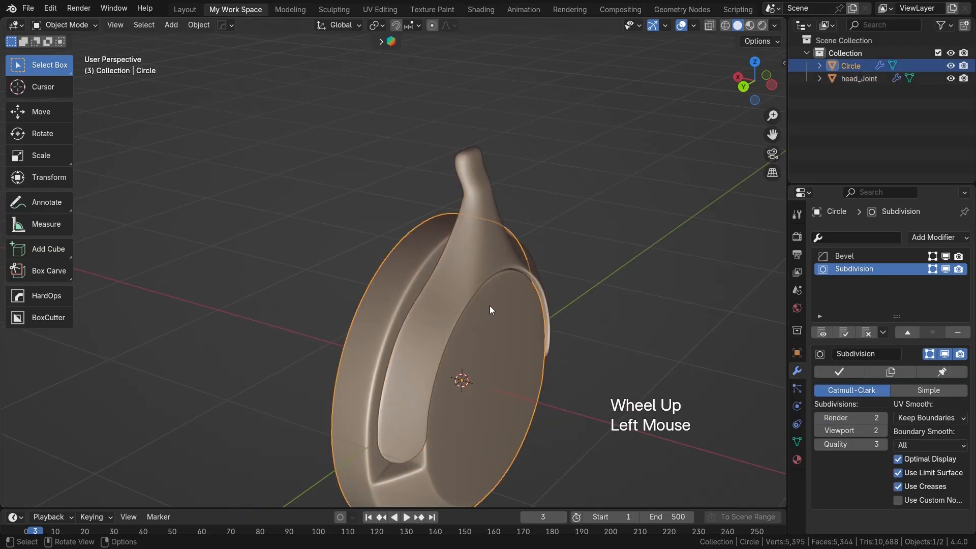
pyautogui.press('F2')
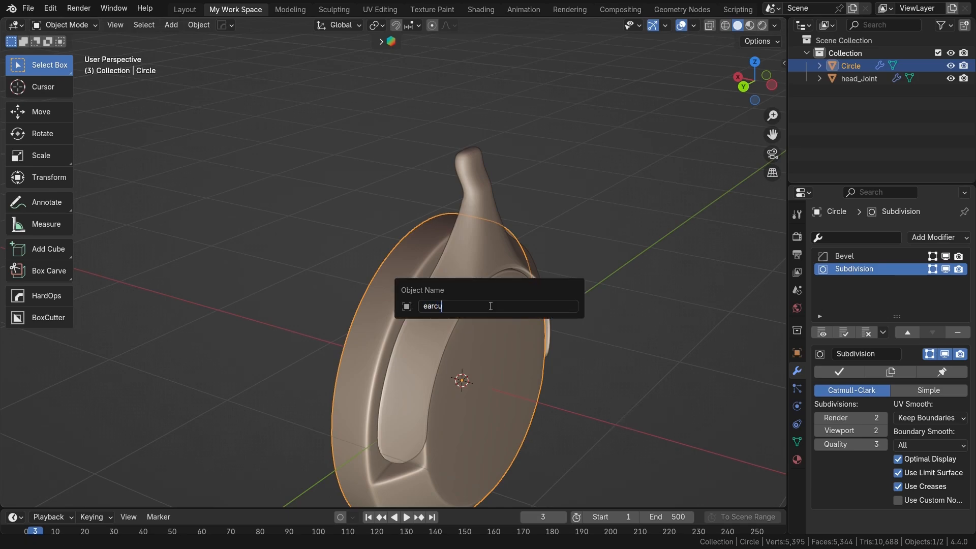
pyautogui.press('Return')
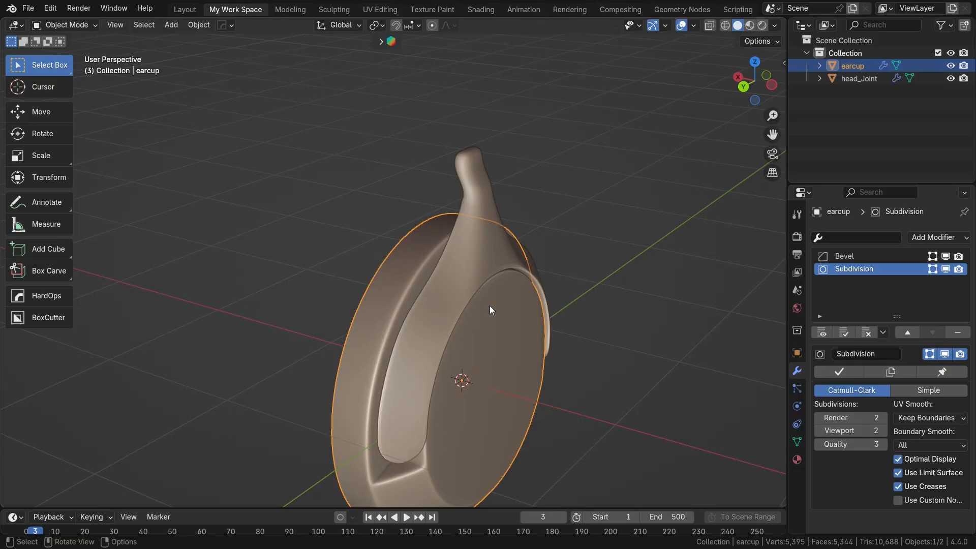
# Step: Extrude the edge loop around the ear cup's open side and scale it inward to form a flat rim
pyautogui.moveTo(425, 418); pyautogui.dragTo(548, 411, button='middle')
pyautogui.keyDown('shift'); pyautogui.moveTo(361, 396); pyautogui.dragTo(463, 333, button='middle'); pyautogui.keyUp('shift')
pyautogui.click(474, 282)
pyautogui.moveTo(474, 282); pyautogui.dragTo(625, 341, button='middle')
pyautogui.click(473, 305)
pyautogui.press('Tab')
pyautogui.scroll(2, 467, 305)
pyautogui.press('2')
pyautogui.doubleClick(523, 265)
pyautogui.scroll(-1, 528, 311)
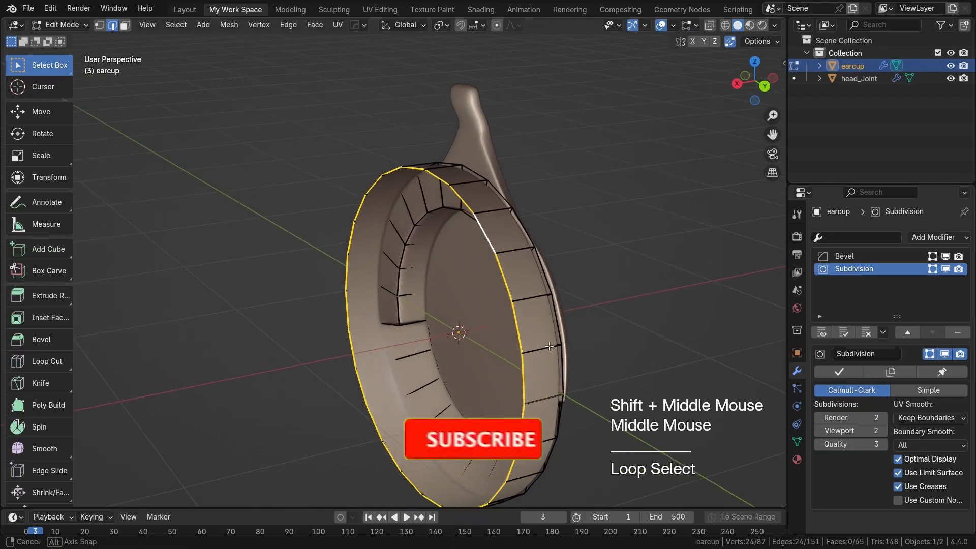
pyautogui.scroll(-1, 629, 341)
pyautogui.press('e')
pyautogui.press('s')
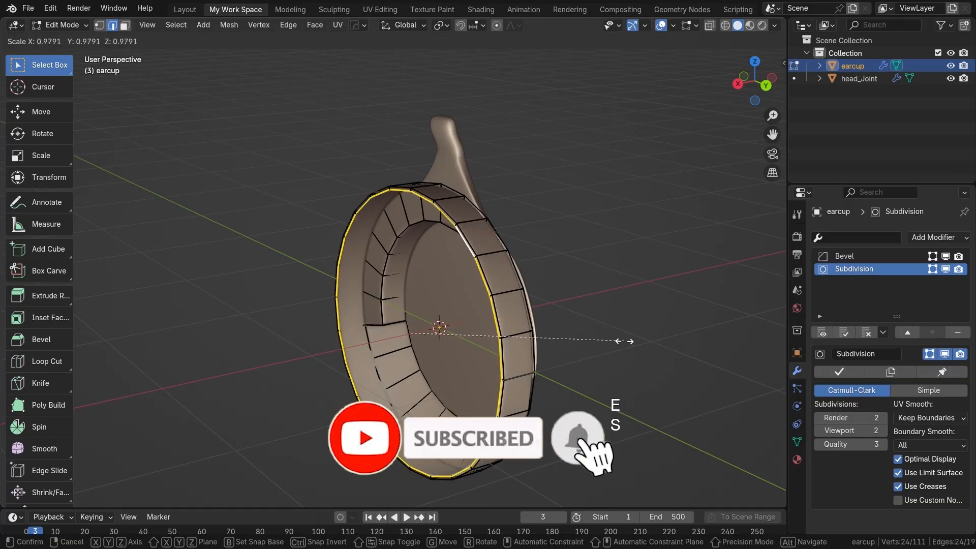
pyautogui.click(580, 349)
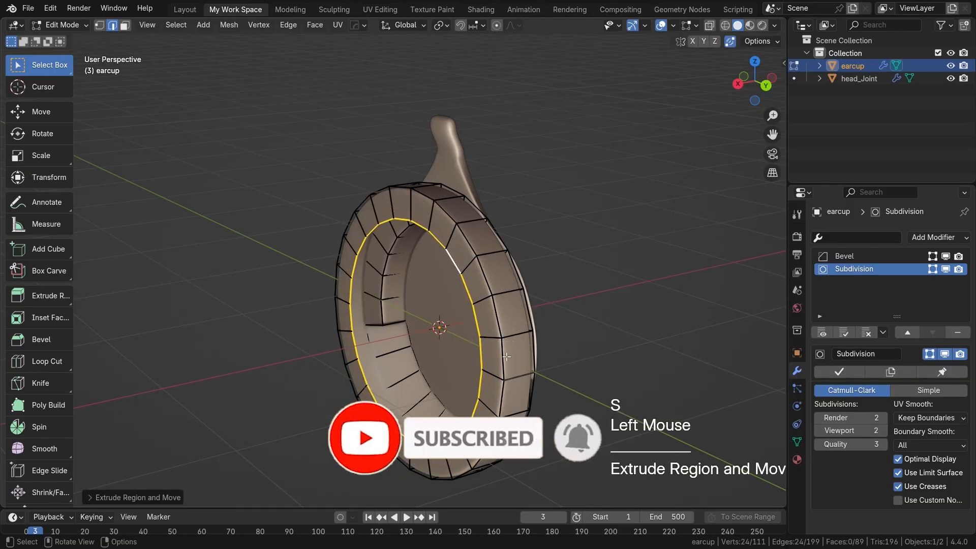
# Step: Extrude the rim's inner loop again at a smaller scale and push it along X into the cup as a recessed cone
pyautogui.moveTo(579, 349); pyautogui.dragTo(549, 357, button='middle')
pyautogui.press('e')
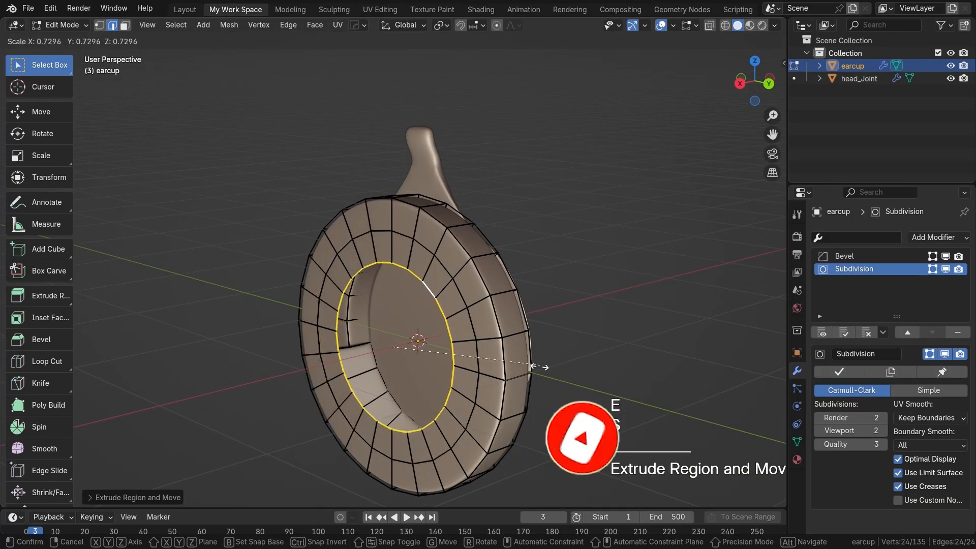
pyautogui.press('s')
pyautogui.click(491, 372)
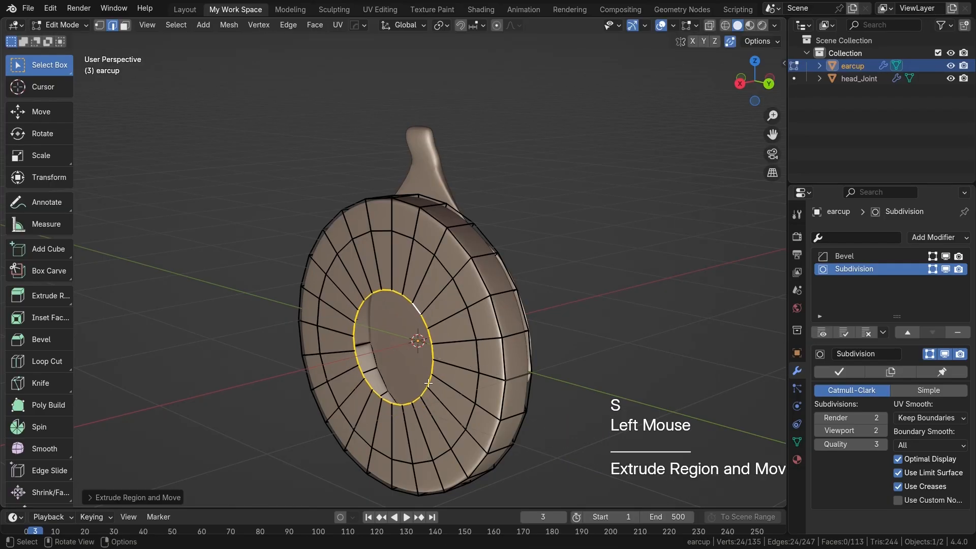
pyautogui.press('g')
pyautogui.press('x')
pyautogui.click(489, 374)
pyautogui.moveTo(488, 373); pyautogui.dragTo(502, 396, button='middle')
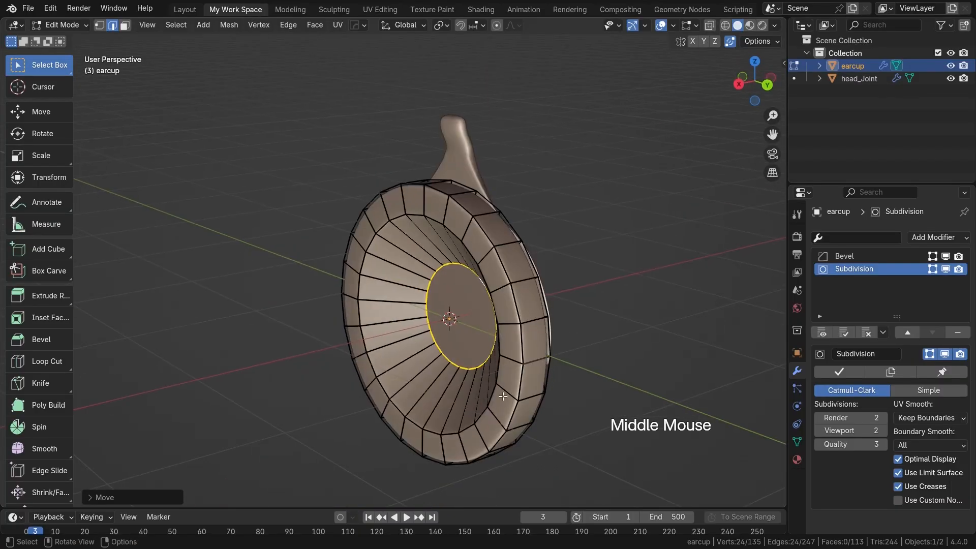
pyautogui.press('s')
pyautogui.click(546, 393)
# Step: Extrude the cone's small inner loop along X, scale it down and adjust its X position to shape a tapered centre
pyautogui.press('e')
pyautogui.press('x')
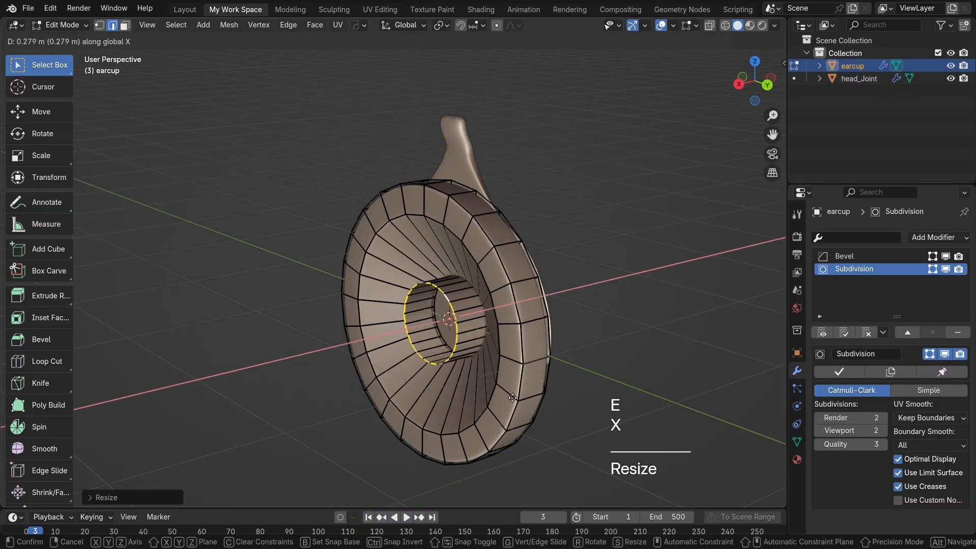
pyautogui.click(539, 409)
pyautogui.press('s')
pyautogui.click(518, 382)
pyautogui.press('g')
pyautogui.press('x')
pyautogui.click(527, 371)
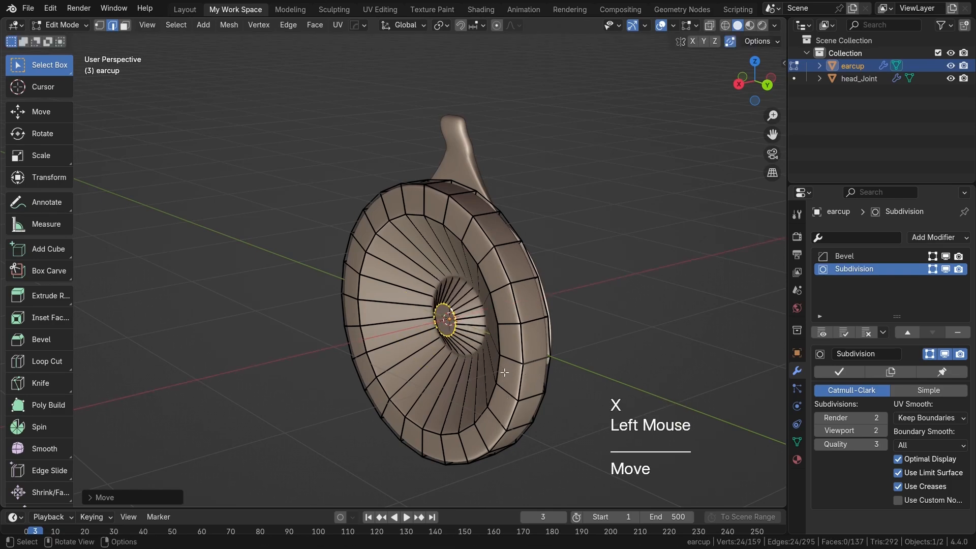
# Step: Extrude the innermost loop and scale it slightly inward to add a narrow ring around the central hole
pyautogui.scroll(2, 508, 386)
pyautogui.scroll(2, 462, 315)
pyautogui.keyDown('shift'); pyautogui.moveTo(508, 386); pyautogui.dragTo(548, 355, button='middle'); pyautogui.keyUp('shift')
pyautogui.press('e')
pyautogui.press('s')
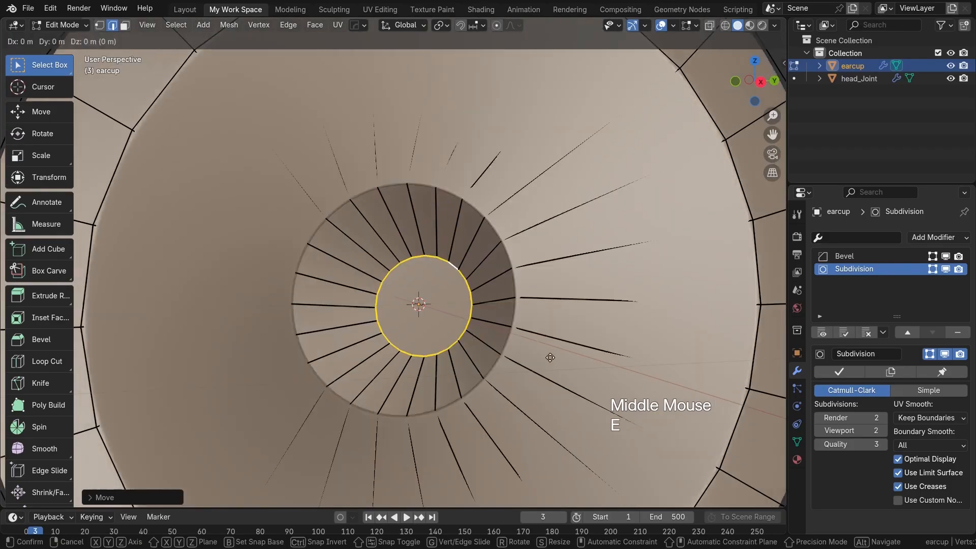
pyautogui.click(526, 350)
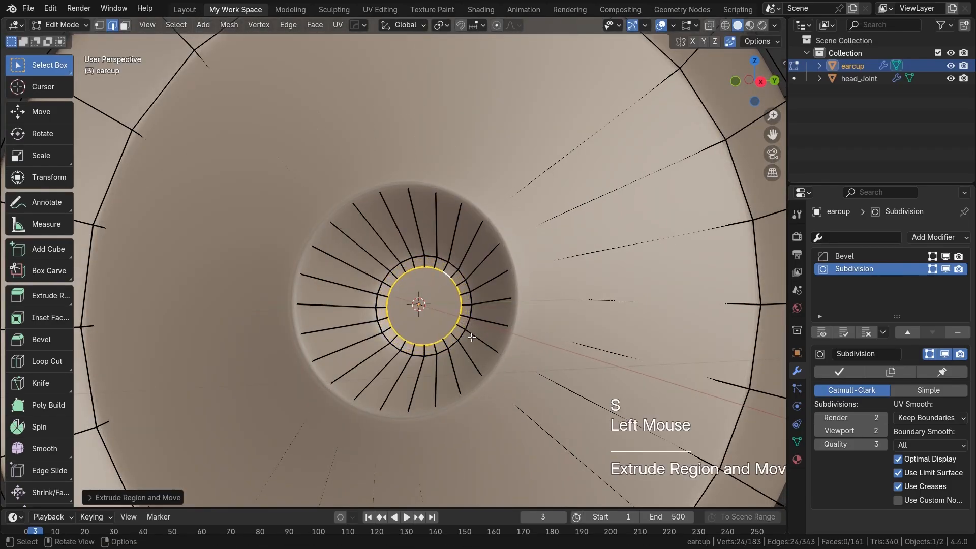
# Step: Close the remaining central hole with Grid Fill and return to Object Mode
pyautogui.moveTo(453, 327); pyautogui.dragTo(535, 320, button='middle')
pyautogui.hotkey('ctrl', 'f')
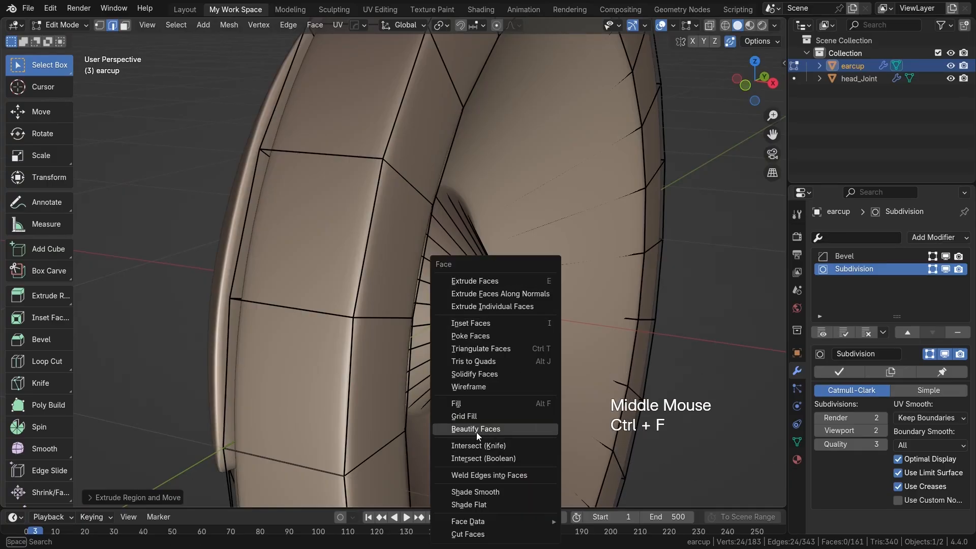
pyautogui.click(475, 412)
pyautogui.moveTo(484, 410); pyautogui.dragTo(381, 346, button='middle')
pyautogui.scroll(2, 382, 346)
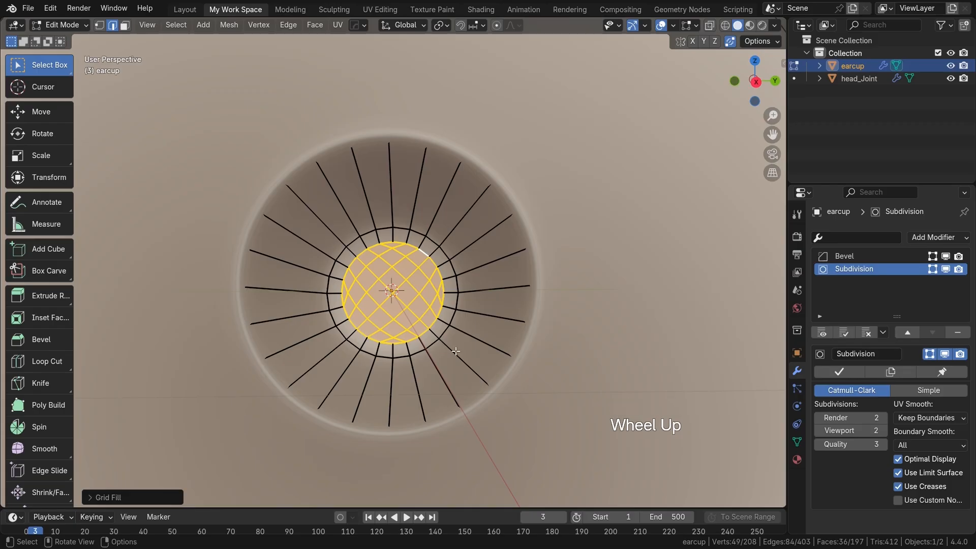
pyautogui.press('Tab')
pyautogui.scroll(-2, 473, 290)
pyautogui.moveTo(472, 289); pyautogui.dragTo(366, 300, button='middle')
pyautogui.click(440, 246)
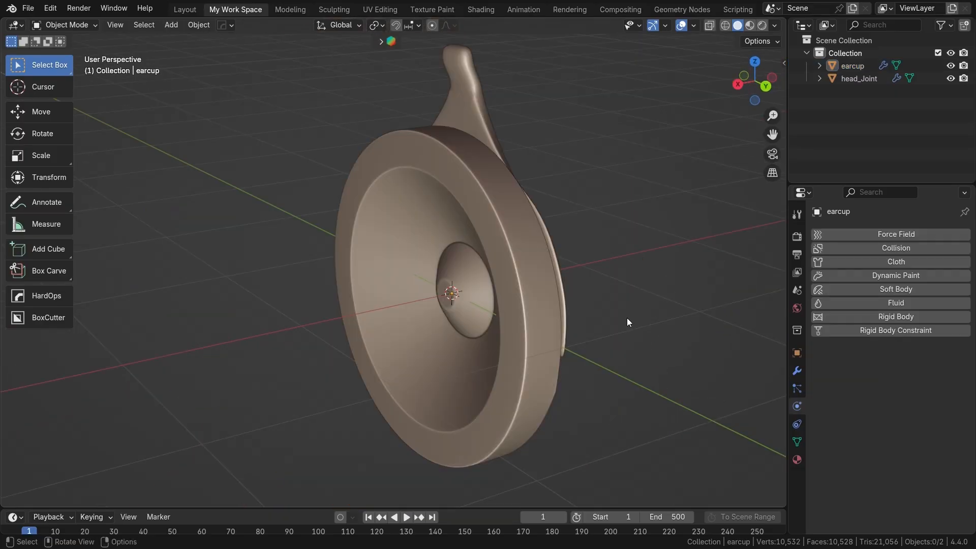
# Step: Duplicate the ear cup rim's face loop in place and separate the copy into its own object
pyautogui.click(493, 247)
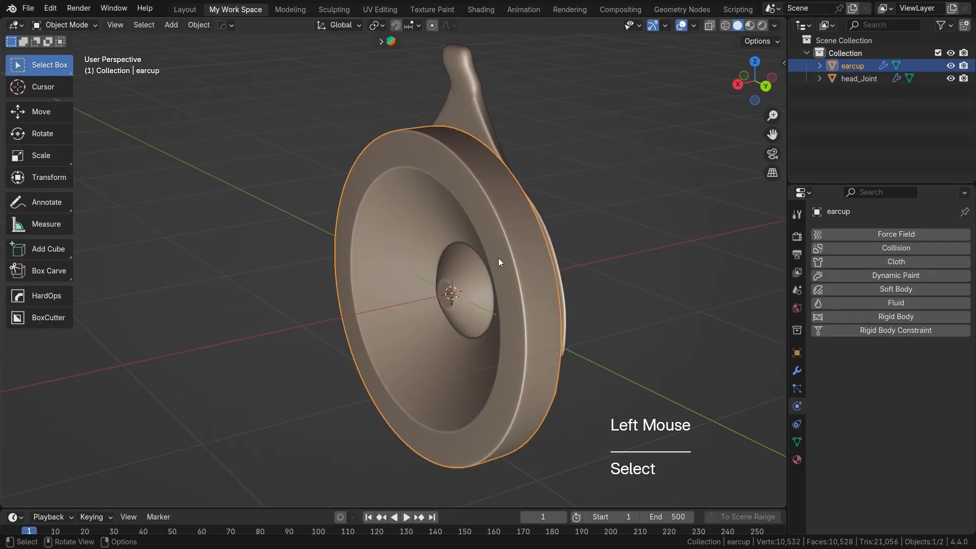
pyautogui.keyDown('shift'); pyautogui.moveTo(499, 259); pyautogui.dragTo(522, 269, button='middle'); pyautogui.keyUp('shift')
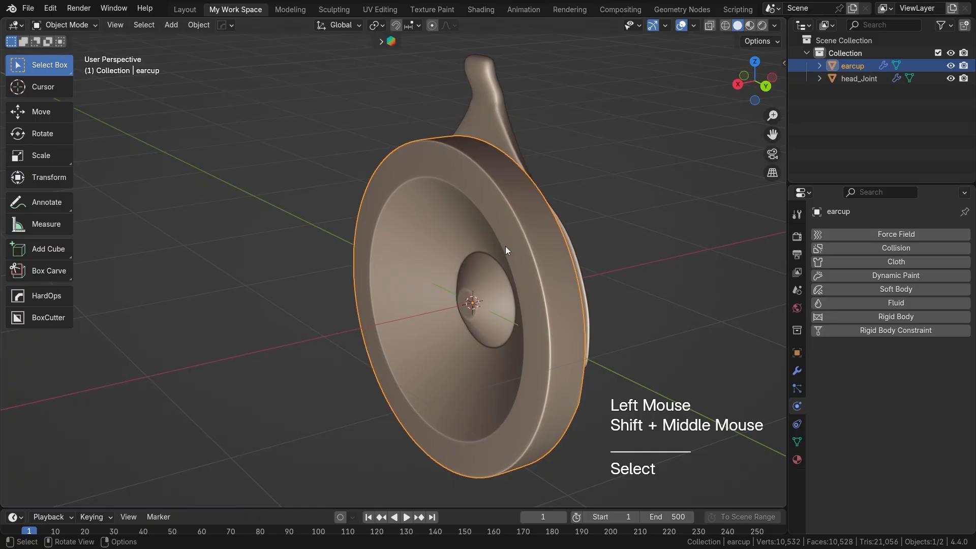
pyautogui.press('Tab')
pyautogui.doubleClick(510, 229)
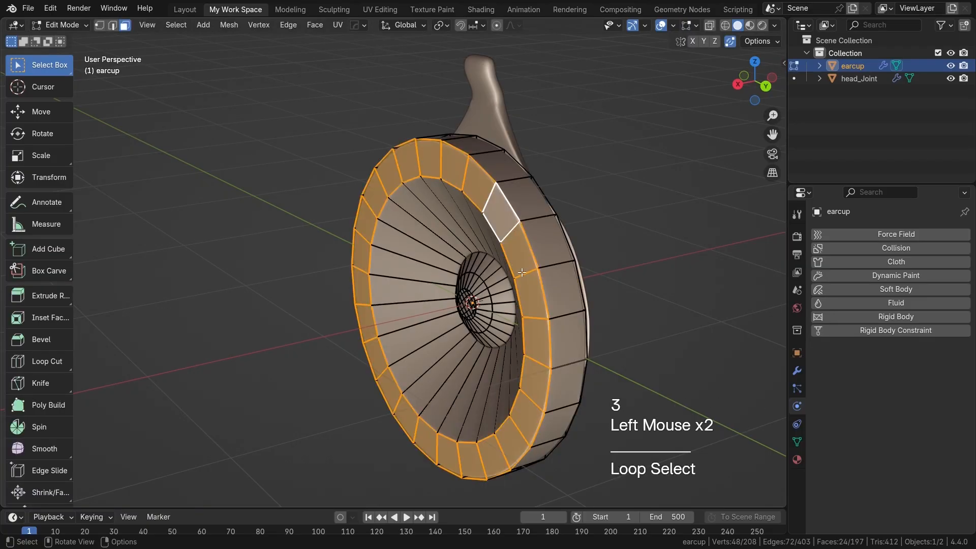
pyautogui.hotkey('shift', 'd')
pyautogui.rightClick(402, 248)
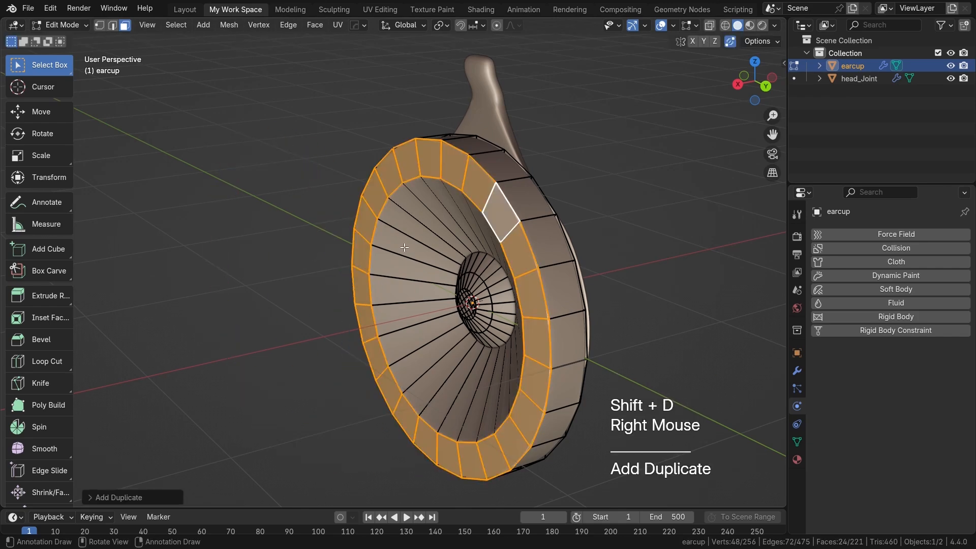
pyautogui.press('p')
pyautogui.click(404, 248)
pyautogui.press('Tab')
# Step: Try to shift the whole separated ring about -0.01 m along X
pyautogui.click(522, 261)
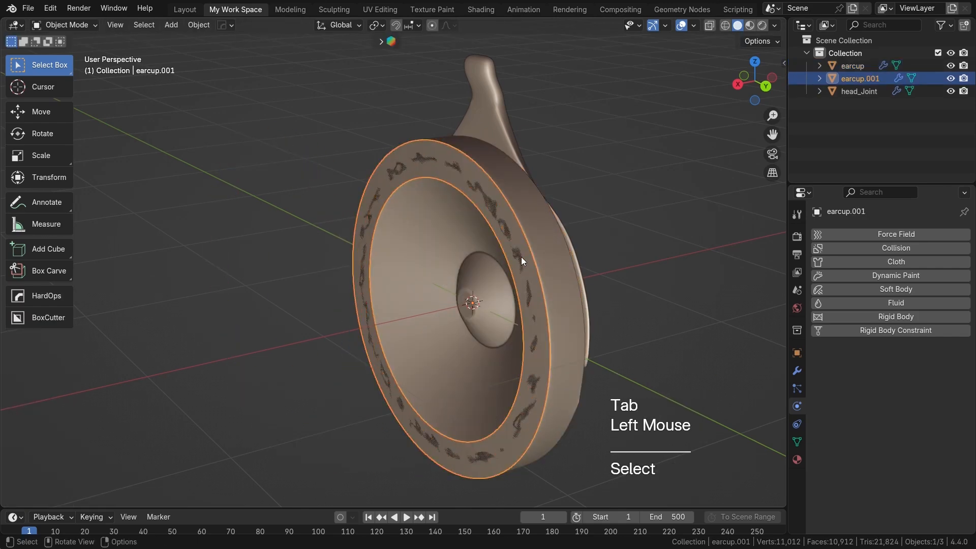
pyautogui.press('Tab')
pyautogui.press('a')
pyautogui.press('g')
pyautogui.press('x')
pyautogui.press('Left')
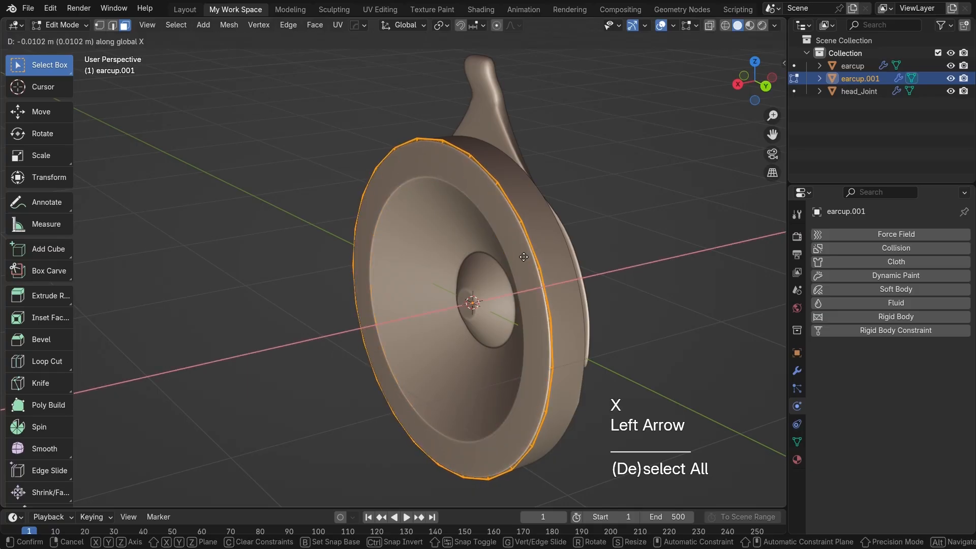
pyautogui.press('Return')
pyautogui.press('Tab')
pyautogui.press('Tab')
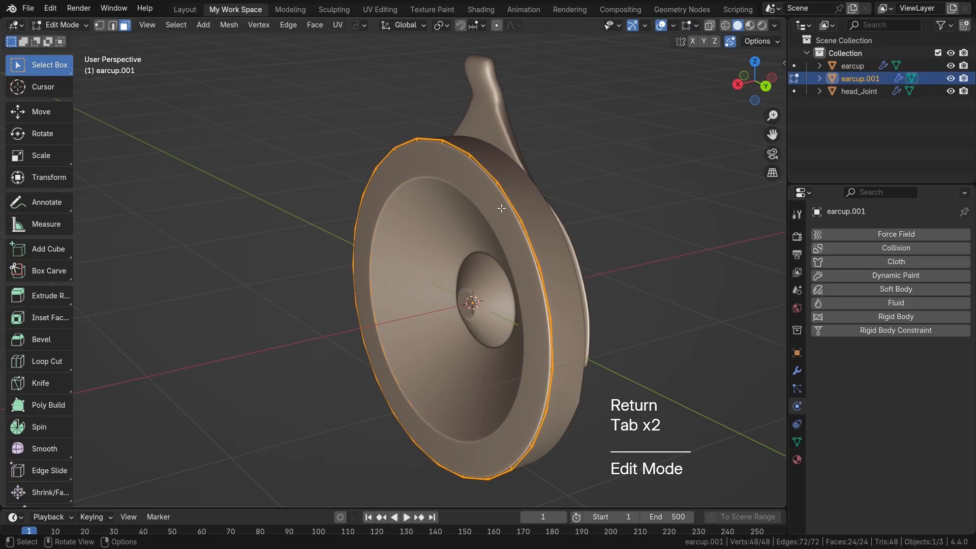
pyautogui.press('Tab')
pyautogui.hotkey('ctrl', 'z')
# Step: Widen the separated ring by scaling its outer edge loop up slightly and its inner edge loop down slightly
pyautogui.press('2')
pyautogui.doubleClick(543, 200)
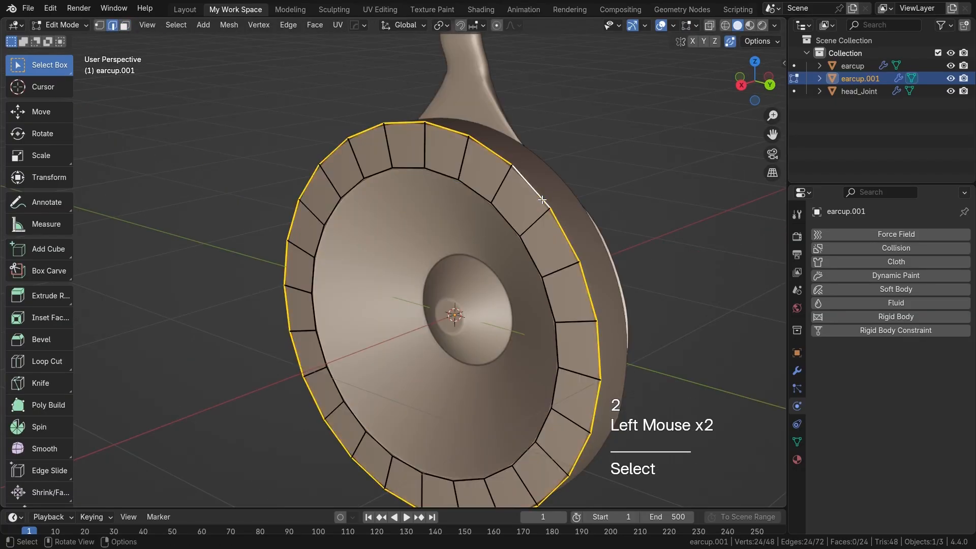
pyautogui.press('s')
pyautogui.click(610, 218)
pyautogui.click(522, 236)
pyautogui.doubleClick(523, 240)
pyautogui.press('s')
pyautogui.click(564, 246)
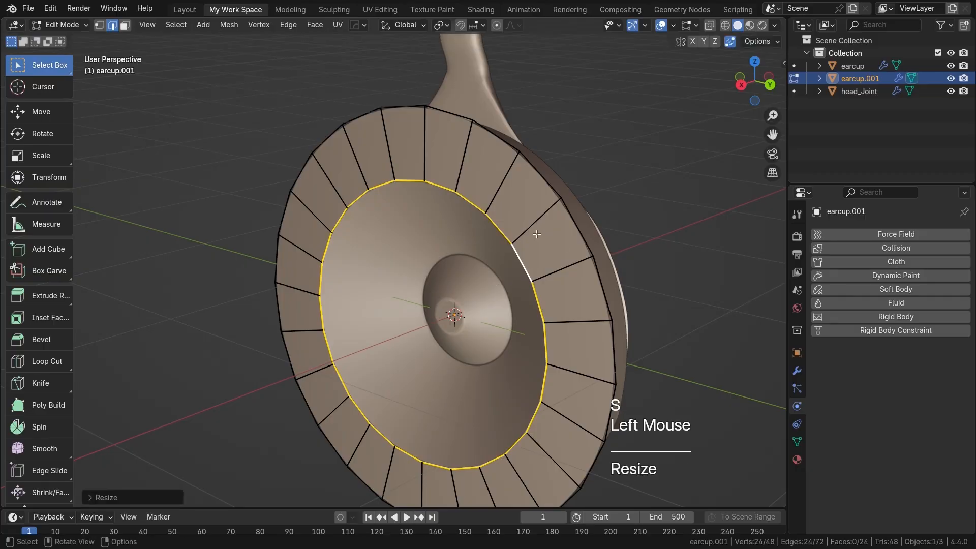
# Step: Extrude the ring's entire face loop along X, outward from the cup's open side, to form a thick ear pad
pyautogui.press('3')
pyautogui.click(537, 234)
pyautogui.doubleClick(536, 234)
pyautogui.scroll(-2, 576, 244)
pyautogui.moveTo(547, 253); pyautogui.dragTo(503, 260, button='middle')
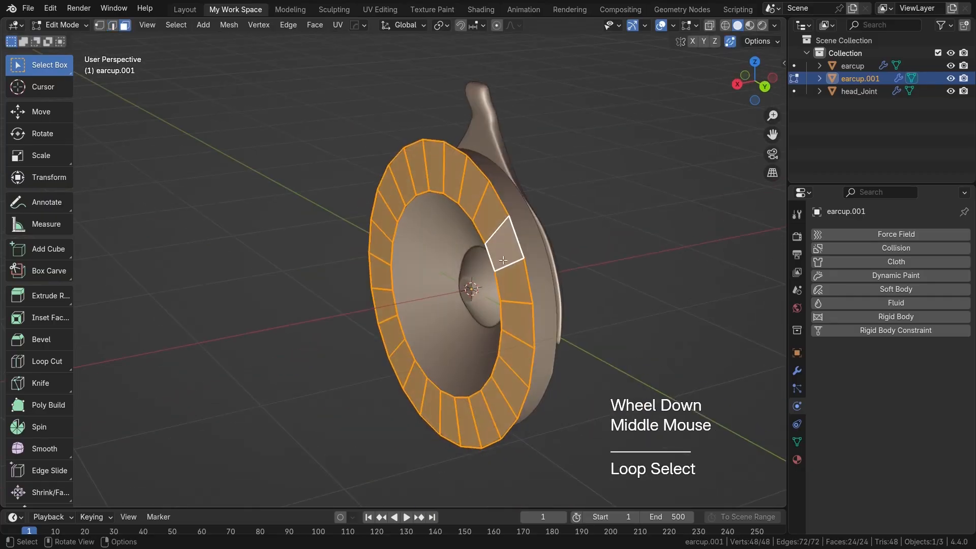
pyautogui.click(800, 375)
pyautogui.press('e')
pyautogui.press('x')
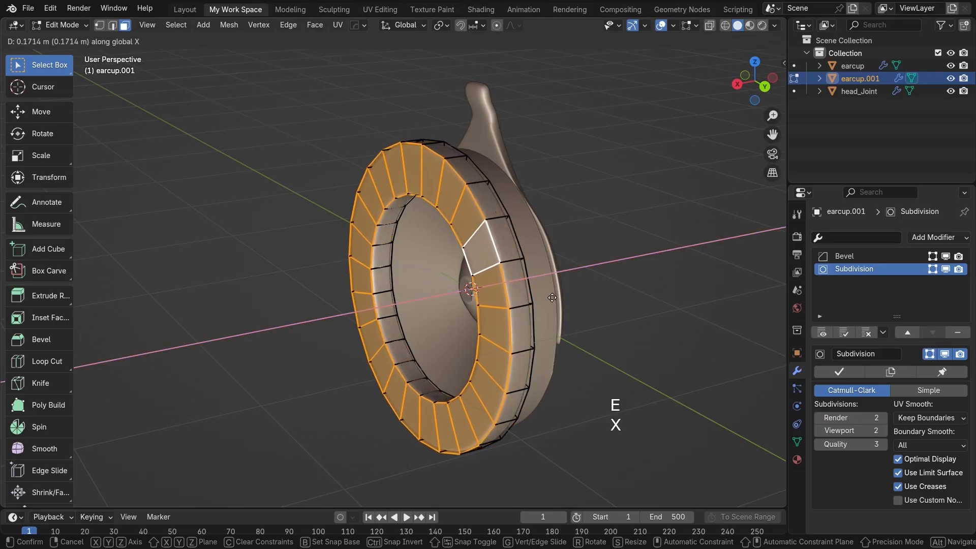
pyautogui.click(536, 302)
pyautogui.moveTo(536, 302); pyautogui.dragTo(582, 300, button='middle')
pyautogui.press('Tab')
pyautogui.moveTo(516, 289); pyautogui.dragTo(483, 244, button='middle')
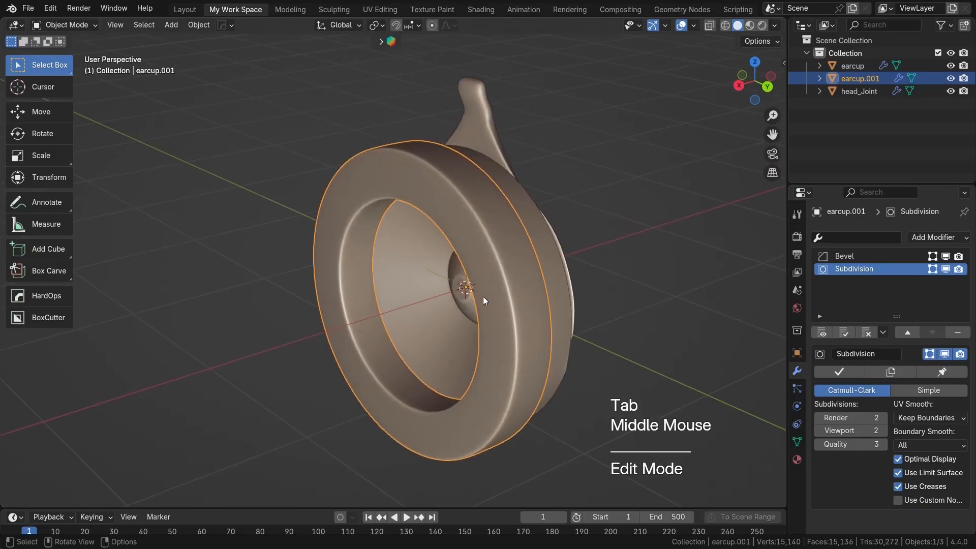
# Step: Turn off the ear pad's Bevel modifier in the viewport and remove it, keeping only Subdivision
pyautogui.scroll(-3, 510, 294)
pyautogui.moveTo(512, 294); pyautogui.dragTo(452, 282, button='middle')
pyautogui.click(945, 256)
pyautogui.scroll(3, 501, 270)
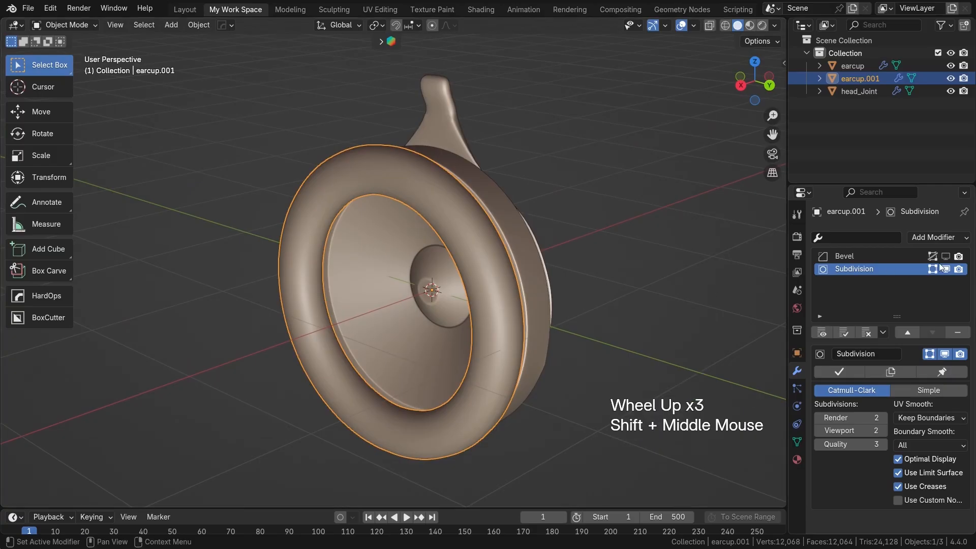
pyautogui.click(843, 256)
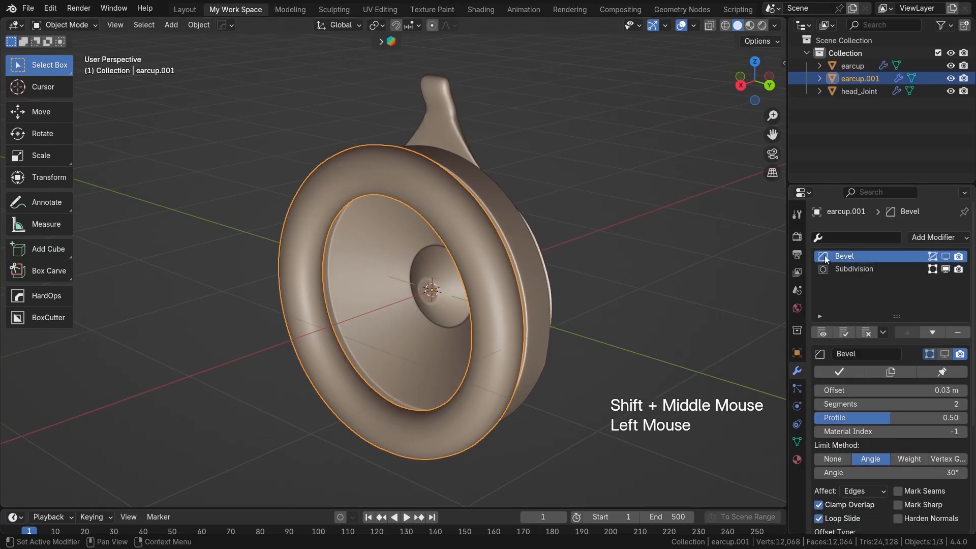
pyautogui.click(956, 333)
pyautogui.click(453, 236)
pyautogui.moveTo(453, 236); pyautogui.dragTo(611, 276, button='middle')
pyautogui.scroll(2, 597, 251)
pyautogui.click(611, 277)
pyautogui.click(483, 270)
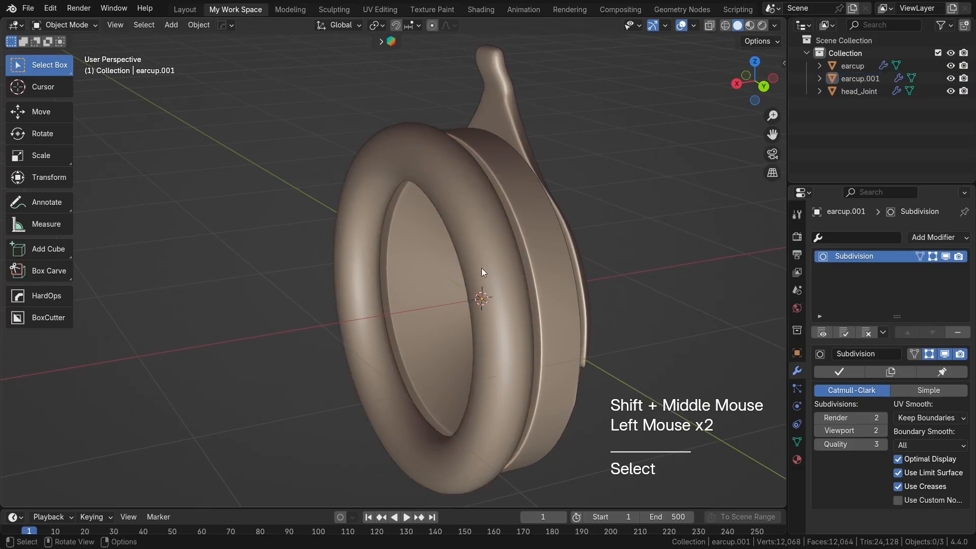
# Step: Select the ear pad, apply its Subdivision modifier and check the resulting mesh in Edit Mode
pyautogui.moveTo(483, 270); pyautogui.dragTo(450, 268, button='middle')
pyautogui.press('Tab')
pyautogui.press('Tab')
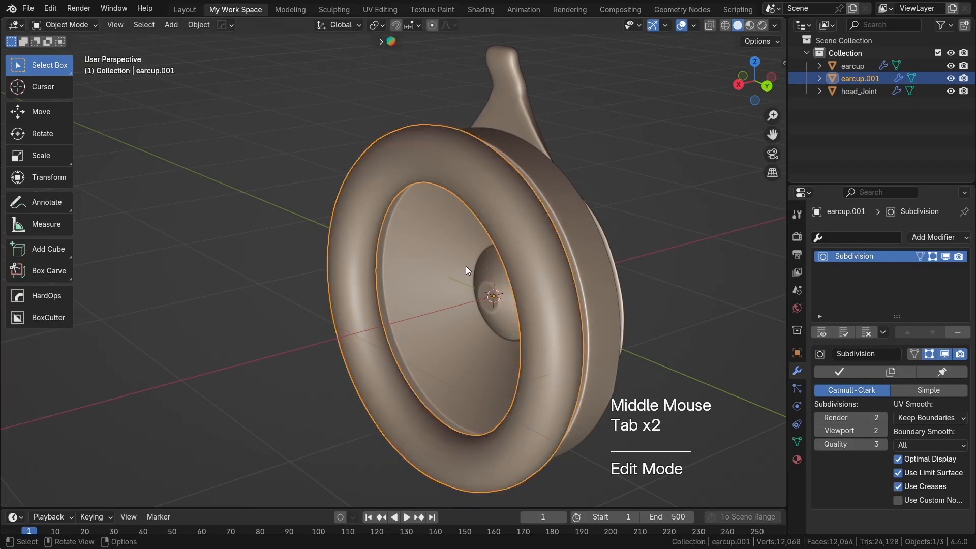
pyautogui.scroll(-2, 487, 274)
pyautogui.keyDown('shift'); pyautogui.moveTo(486, 274); pyautogui.dragTo(506, 271, button='middle'); pyautogui.keyUp('shift')
pyautogui.scroll(1, 522, 268)
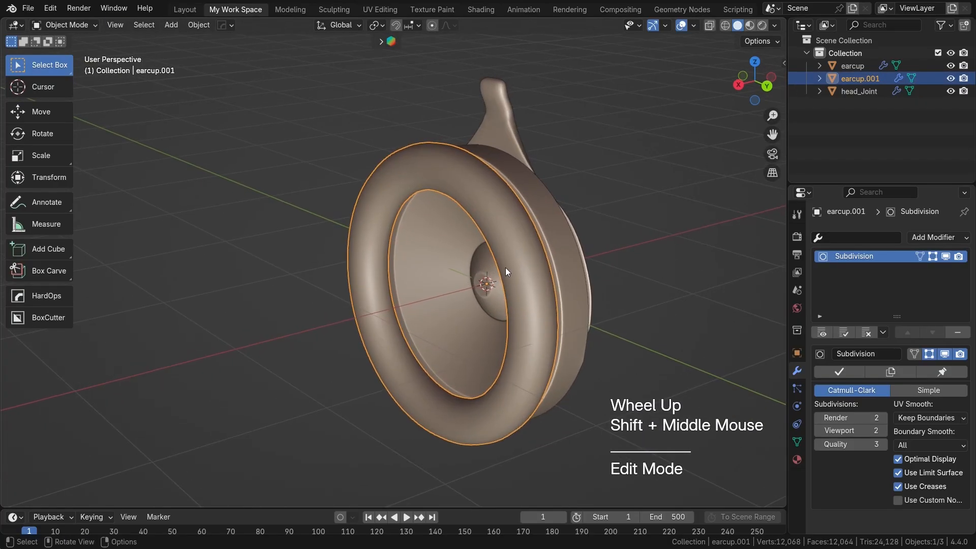
pyautogui.scroll(1, 450, 260)
pyautogui.keyDown('shift'); pyautogui.moveTo(450, 260); pyautogui.dragTo(432, 267, button='middle'); pyautogui.keyUp('shift')
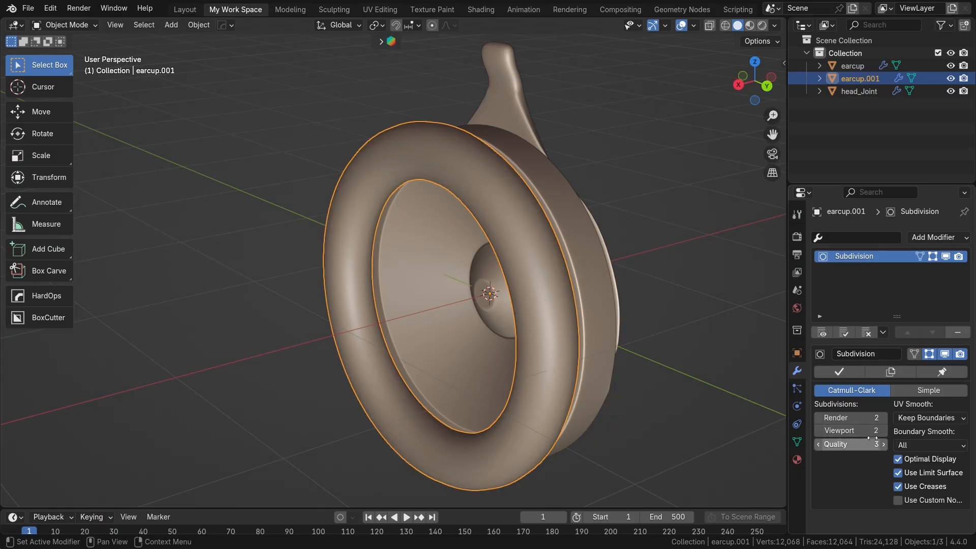
pyautogui.click(823, 372)
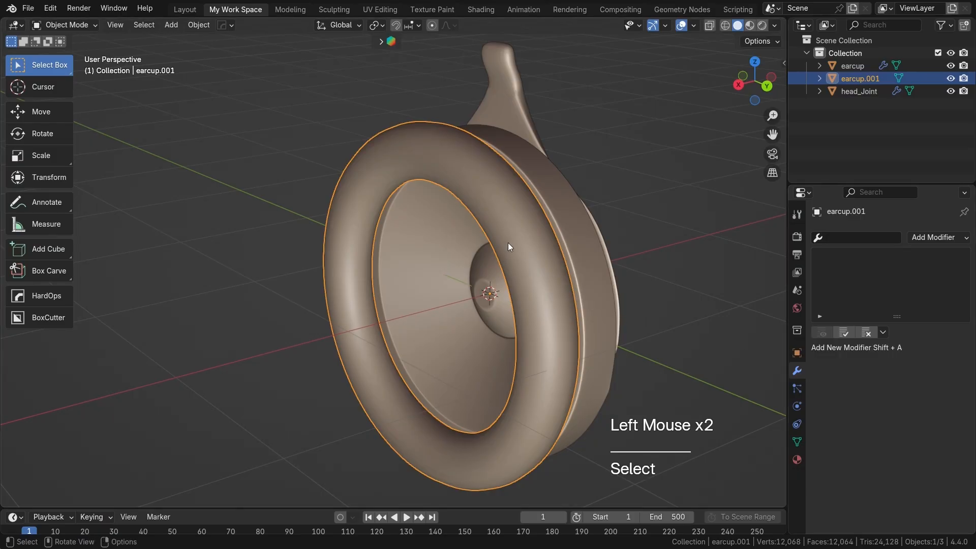
pyautogui.press('Tab')
pyautogui.moveTo(493, 235); pyautogui.dragTo(526, 258, button='middle')
pyautogui.press('Tab')
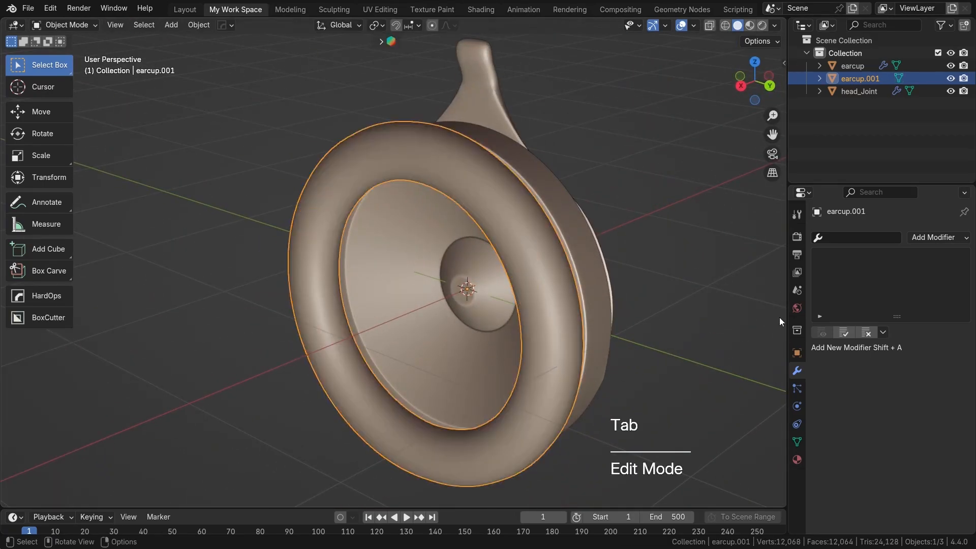
# Step: Add Cloth physics to the ear pad, test-play the simulation and return to frame 1
pyautogui.click(796, 406)
pyautogui.click(900, 263)
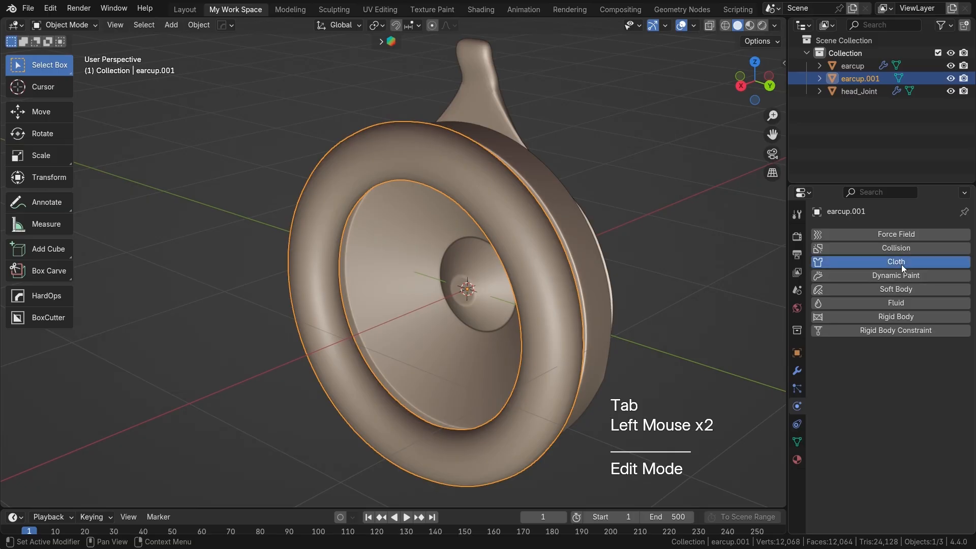
pyautogui.scroll(-1, 611, 263)
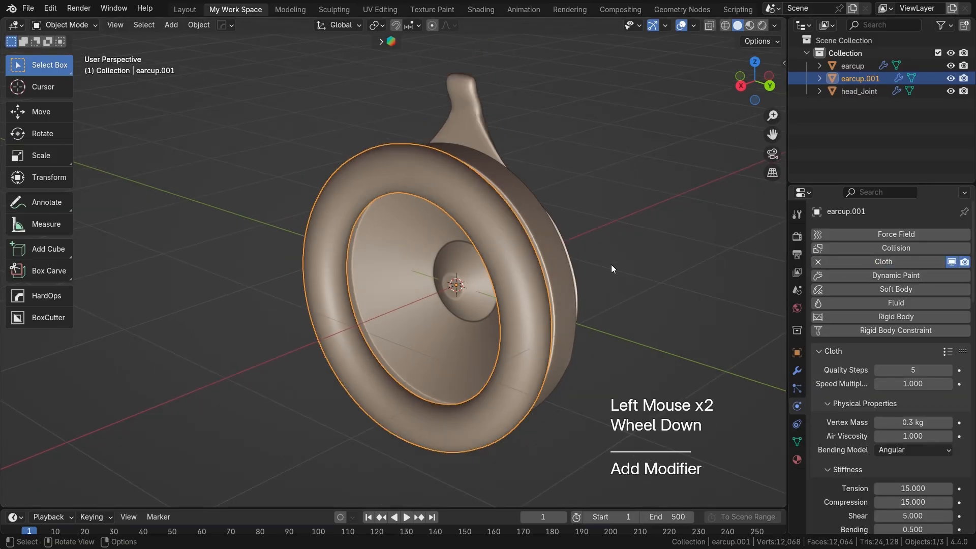
pyautogui.press('space')
pyautogui.press('space')
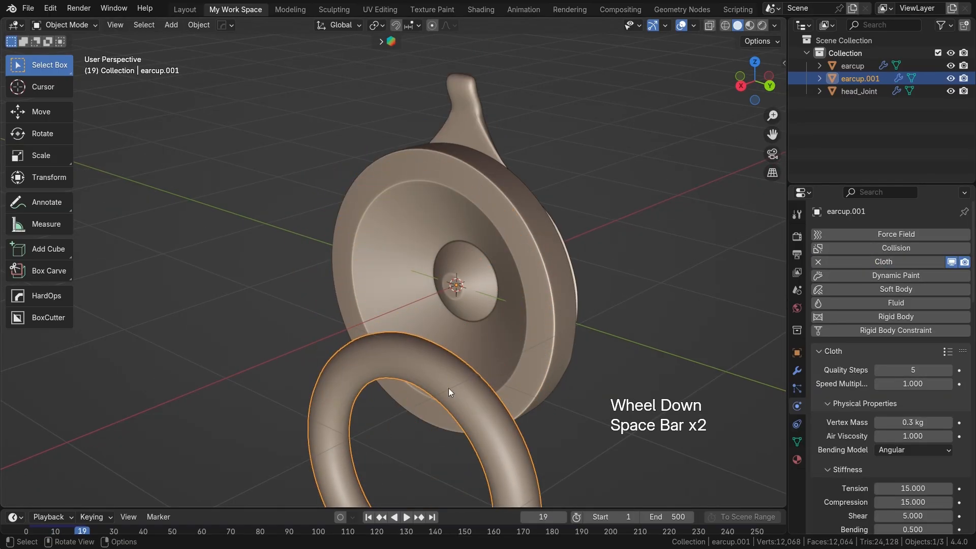
pyautogui.press('space')
pyautogui.press('space')
pyautogui.hotkey('shift', 'Left')
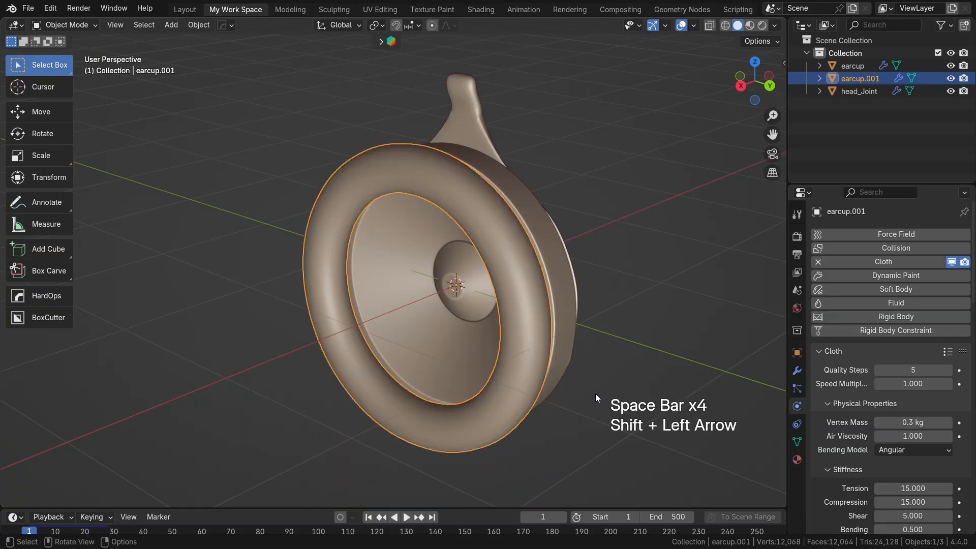
# Step: Set the cloth's Gravity field weight to 0 and replay the simulation
pyautogui.scroll(-7, 839, 324)
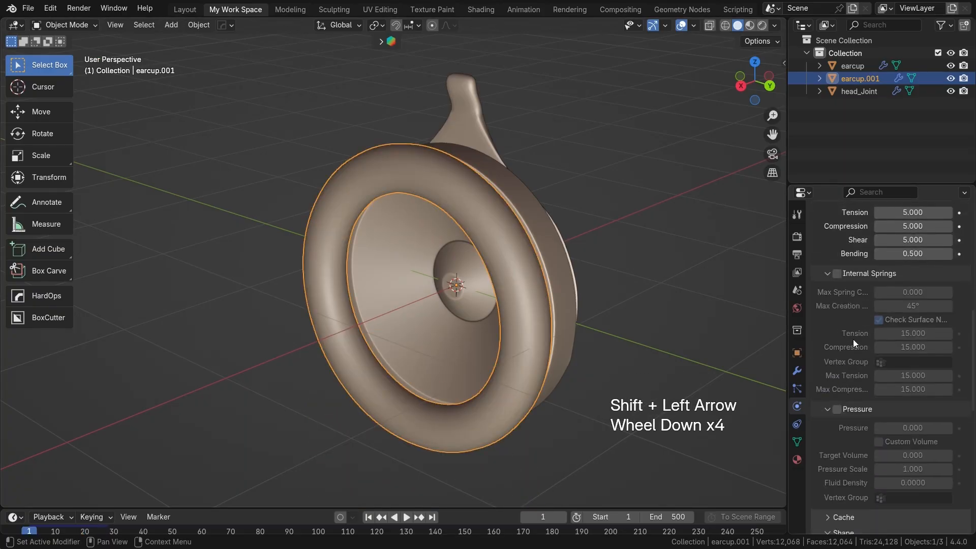
pyautogui.scroll(-5, 861, 364)
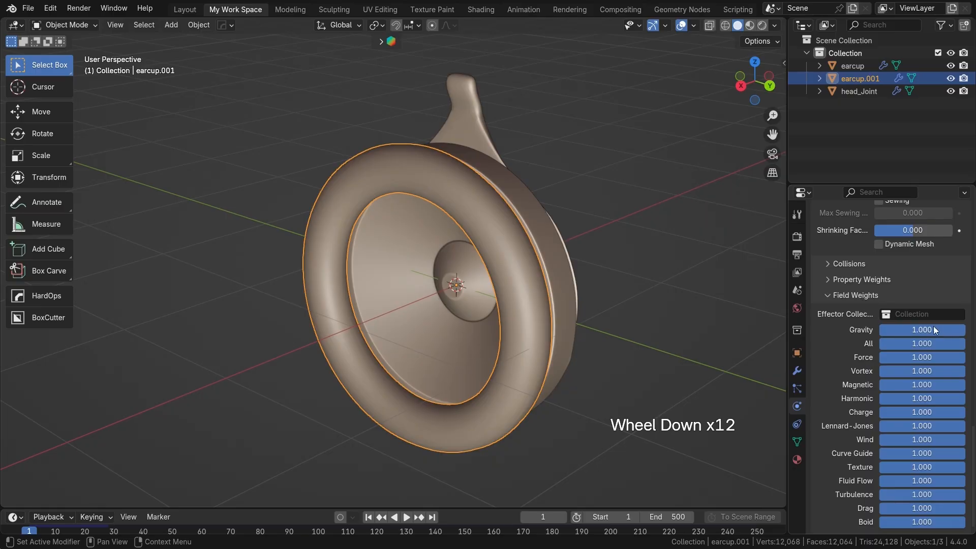
pyautogui.moveTo(941, 329); pyautogui.dragTo(863, 329)
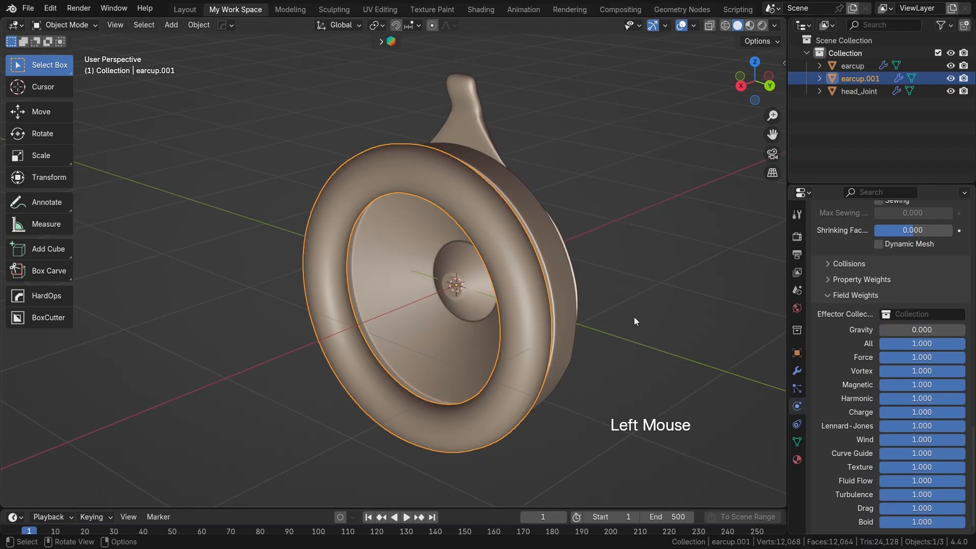
pyautogui.press('space')
pyautogui.press('space')
pyautogui.click(825, 300)
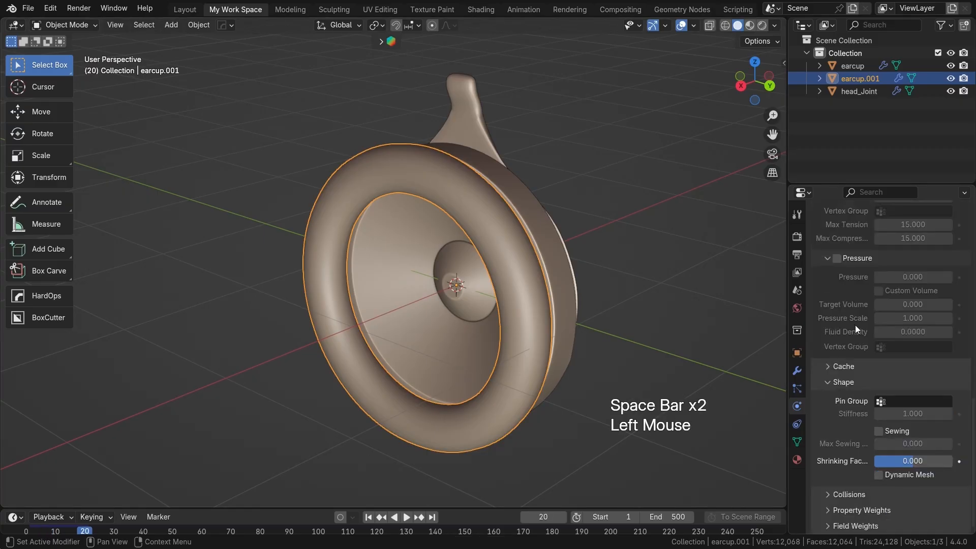
# Step: Look through the ear pad's Cloth settings, from Internal Springs and Pressure to the Sewing option under Shape
pyautogui.scroll(2, 855, 324)
pyautogui.scroll(2, 841, 343)
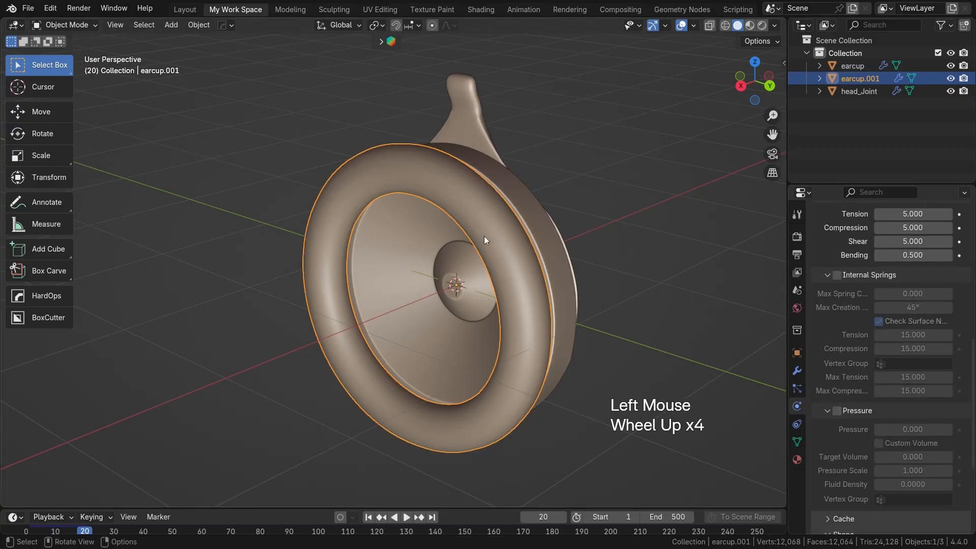
pyautogui.scroll(1, 468, 229)
pyautogui.keyDown('shift'); pyautogui.moveTo(469, 229); pyautogui.dragTo(462, 242, button='middle'); pyautogui.keyUp('shift')
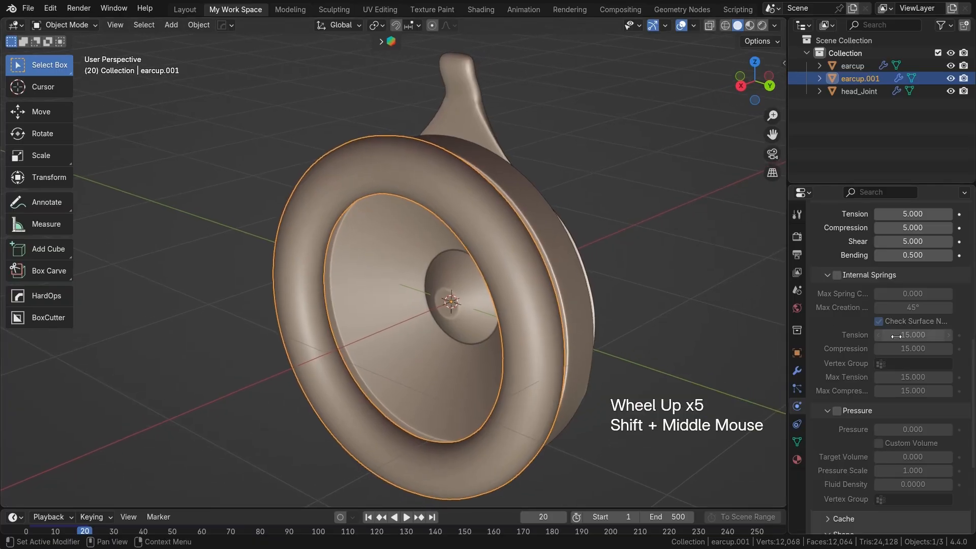
pyautogui.scroll(-2, 897, 339)
pyautogui.scroll(-3, 897, 339)
pyautogui.click(854, 382)
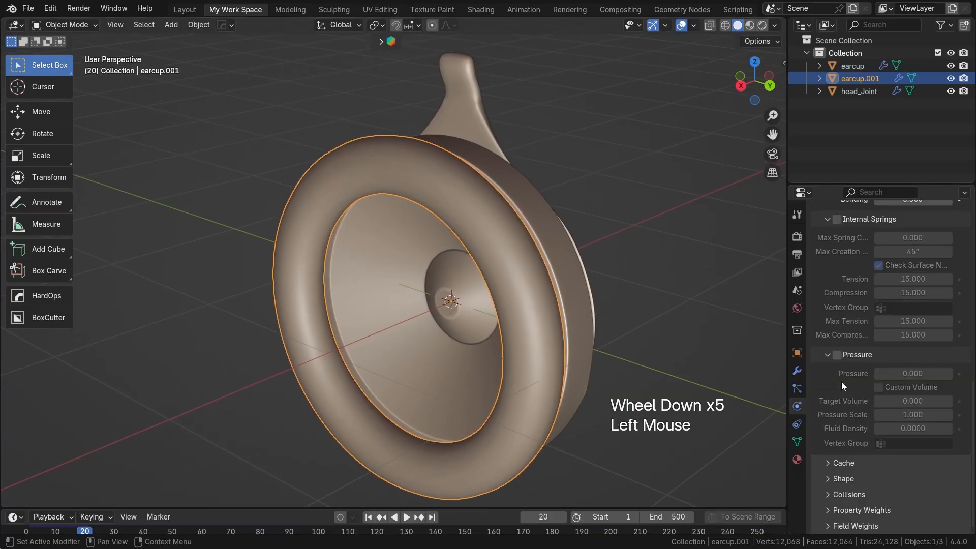
pyautogui.scroll(-1, 853, 383)
pyautogui.click(822, 353)
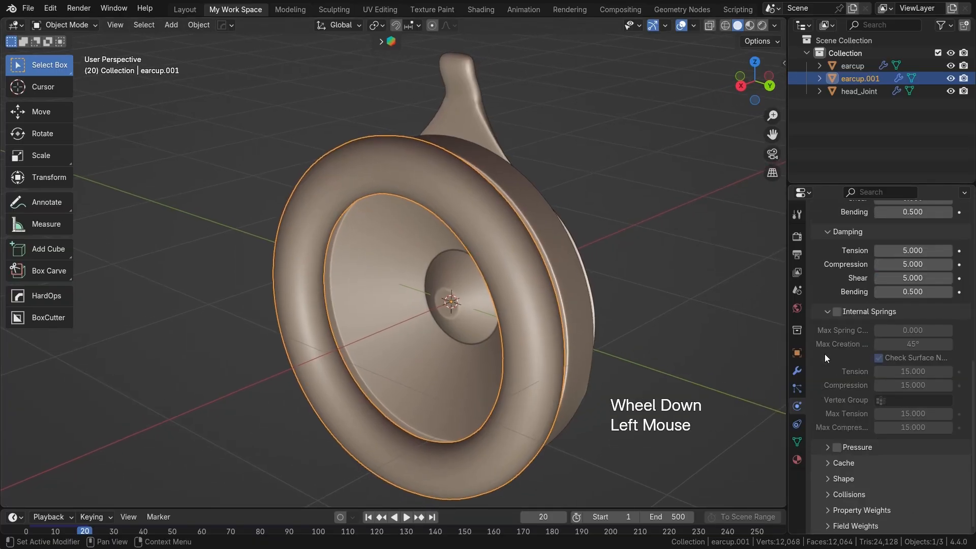
pyautogui.scroll(-3, 849, 479)
pyautogui.click(842, 478)
pyautogui.scroll(-3, 867, 415)
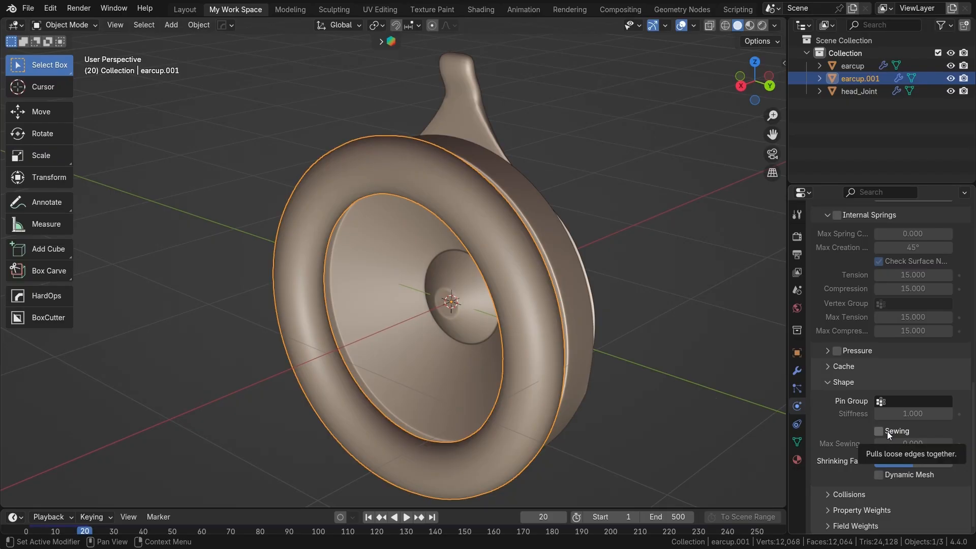
# Step: Delete only the faces of two face loops around the ear pad, one on its front and one on its back near the cup
pyautogui.click(510, 254)
pyautogui.press('Tab')
pyautogui.scroll(1, 478, 239)
pyautogui.keyDown('shift'); pyautogui.moveTo(478, 240); pyautogui.dragTo(365, 219, button='middle'); pyautogui.keyUp('shift')
pyautogui.press('3')
pyautogui.doubleClick(490, 226)
pyautogui.keyDown('shift'); pyautogui.click(557, 247); pyautogui.keyUp('shift')
pyautogui.keyDown('shift'); pyautogui.doubleClick(557, 246); pyautogui.keyUp('shift')
pyautogui.moveTo(444, 220); pyautogui.dragTo(594, 244, button='middle')
pyautogui.scroll(1, 458, 229)
pyautogui.press('x')
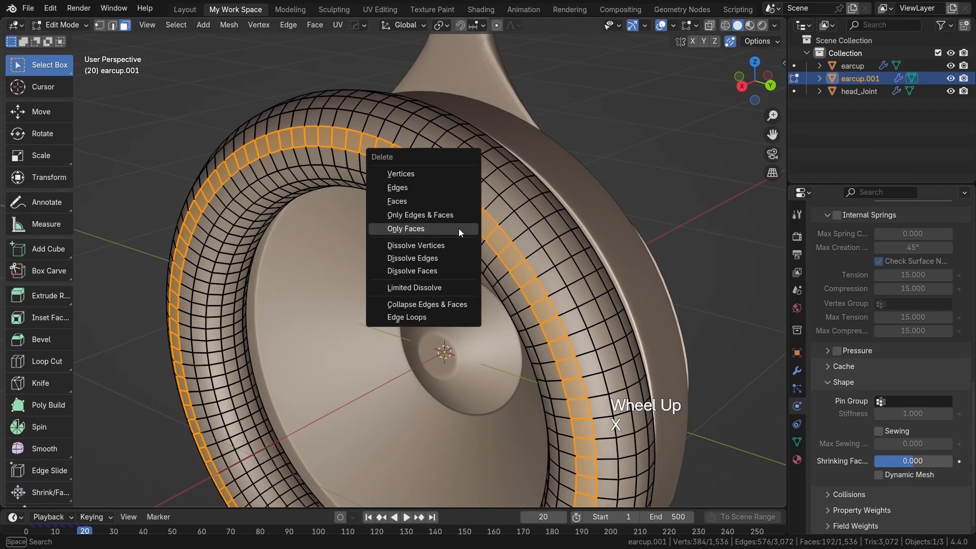
pyautogui.click(457, 229)
pyautogui.press('Tab')
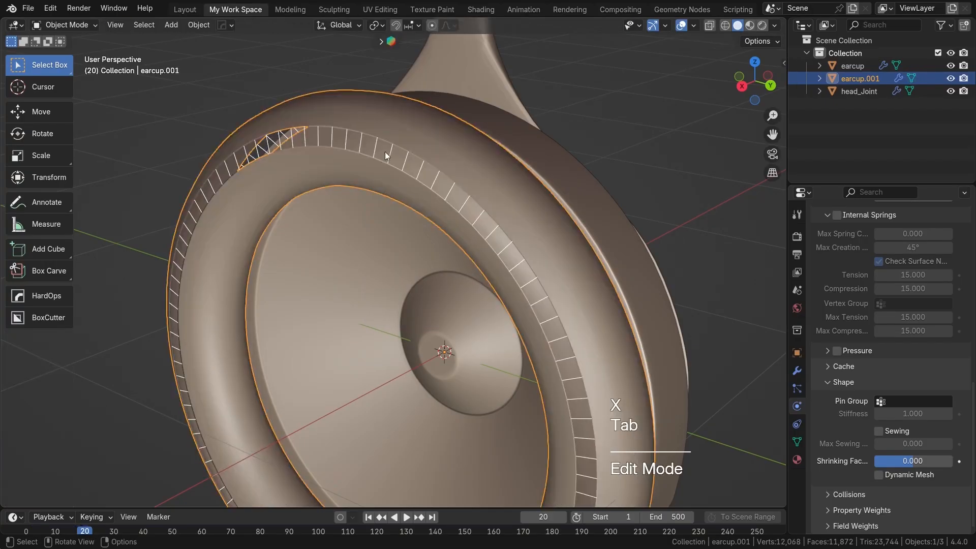
# Step: Enable Sewing in the ear pad's Cloth settings and play the simulation from frame 1
pyautogui.moveTo(533, 240); pyautogui.dragTo(559, 235, button='middle')
pyautogui.moveTo(552, 273); pyautogui.dragTo(634, 287, button='middle')
pyautogui.scroll(-2, 638, 287)
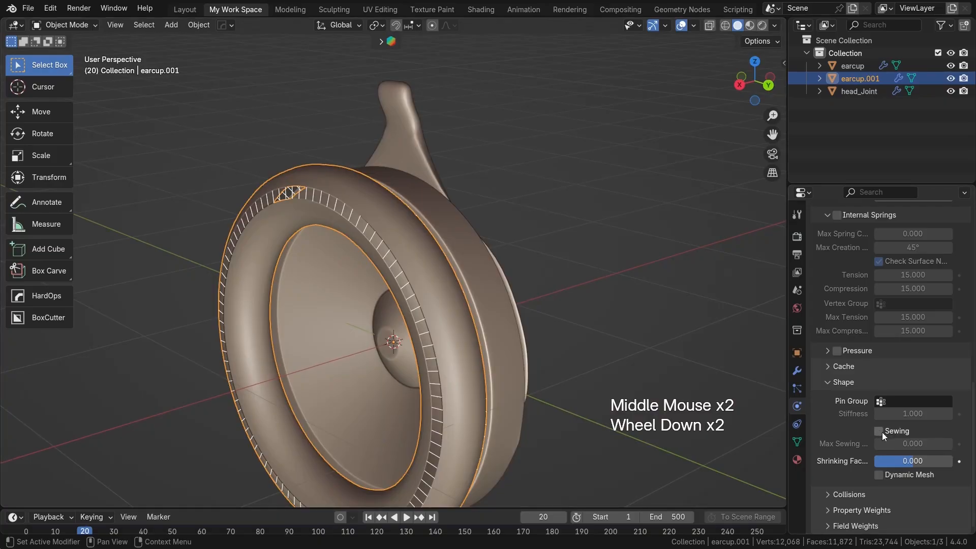
pyautogui.click(878, 431)
pyautogui.hotkey('shift', 'Left')
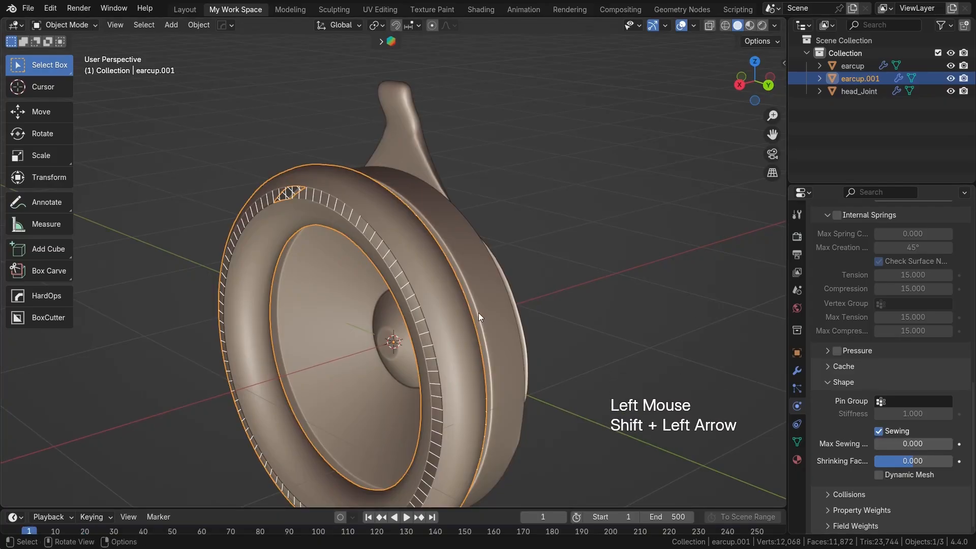
pyautogui.press('space')
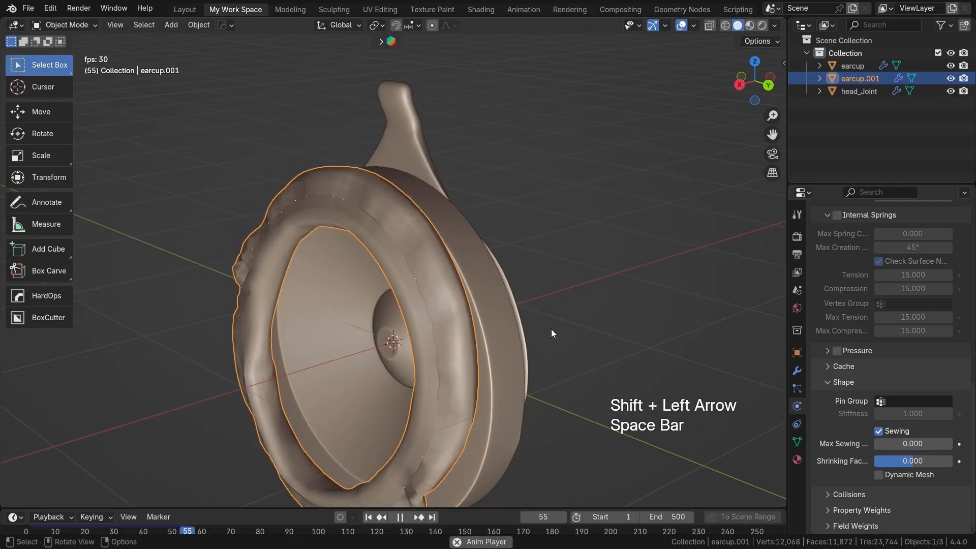
pyautogui.press('space')
pyautogui.moveTo(593, 334); pyautogui.dragTo(525, 319, button='middle')
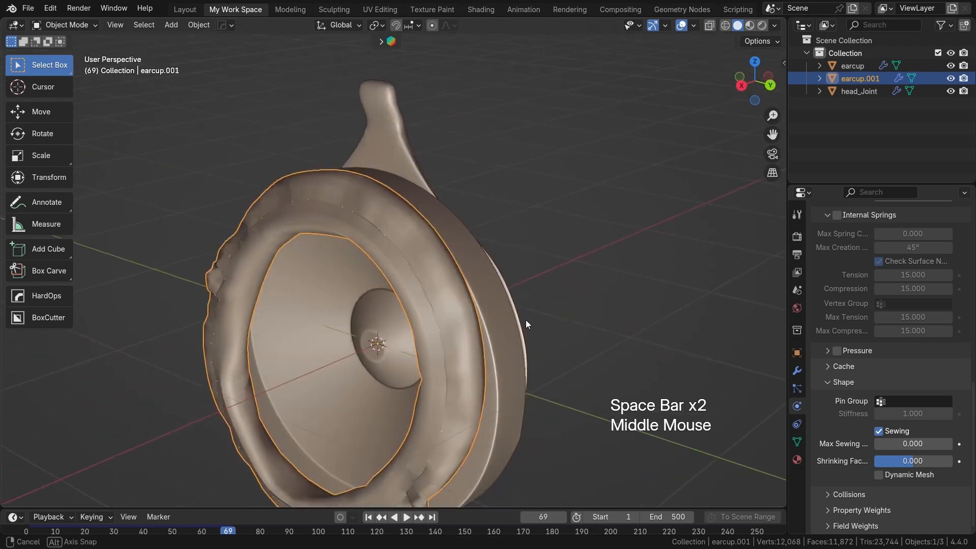
# Step: Enable cloth Pressure on the ear pad with a value of 8.6 and replay the simulation from frame 1
pyautogui.click(842, 351)
pyautogui.click(826, 350)
pyautogui.moveTo(912, 369); pyautogui.dragTo(907, 370)
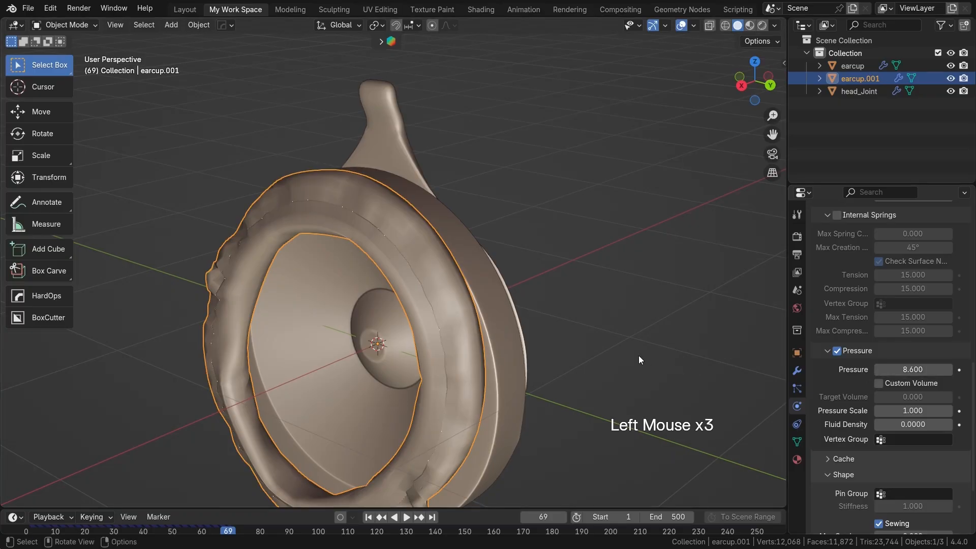
pyautogui.hotkey('shift', 'Left')
pyautogui.press('space')
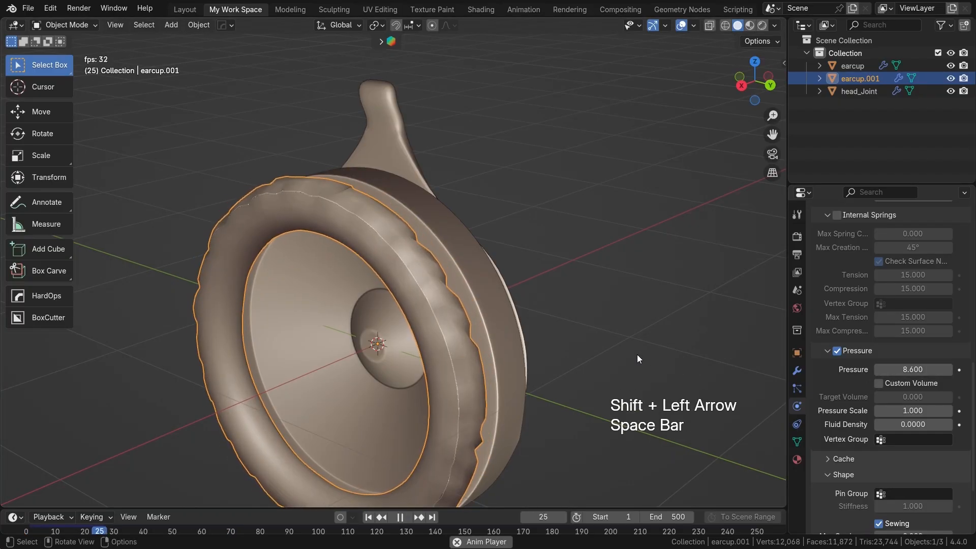
pyautogui.press('space')
# Step: Isolate the ear pad in Local View and select two adjacent face loops around its back, near the inner opening
pyautogui.moveTo(496, 337); pyautogui.dragTo(348, 270, button='middle')
pyautogui.scroll(2, 440, 337)
pyautogui.scroll(-2, 585, 282)
pyautogui.press('Tab')
pyautogui.press('a')
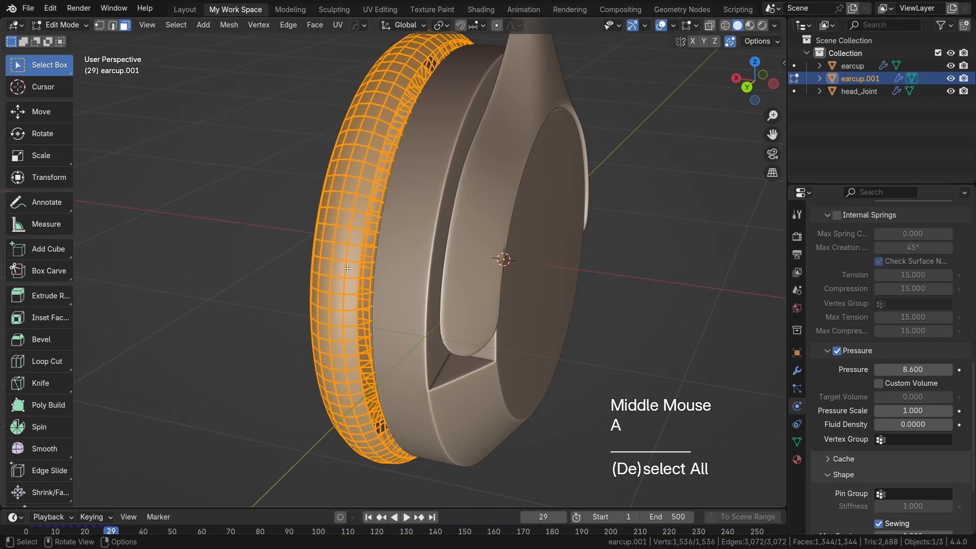
pyautogui.press('/')
pyautogui.scroll(2, 392, 244)
pyautogui.moveTo(391, 244); pyautogui.dragTo(372, 230, button='middle')
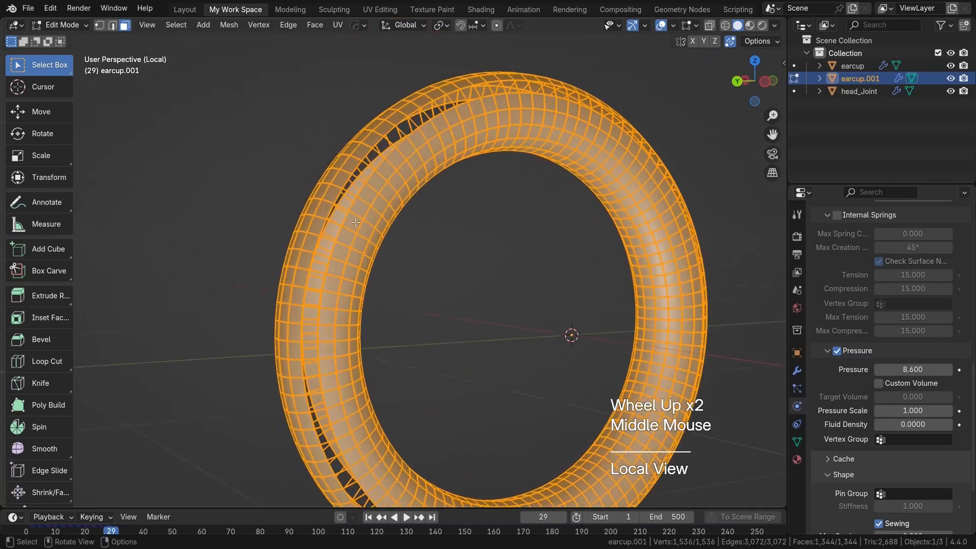
pyautogui.click(372, 230)
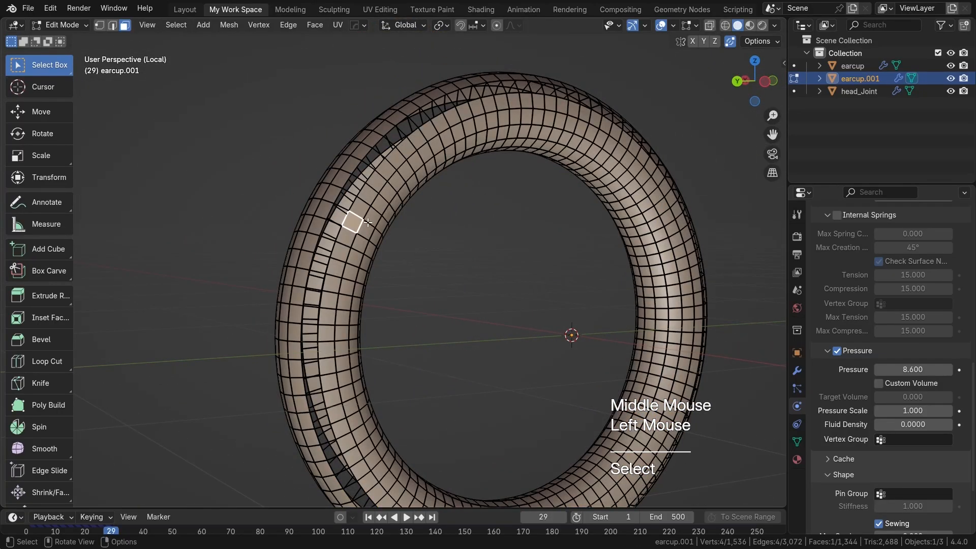
pyautogui.doubleClick(367, 222)
pyautogui.keyDown('shift'); pyautogui.doubleClick(376, 235); pyautogui.keyUp('shift')
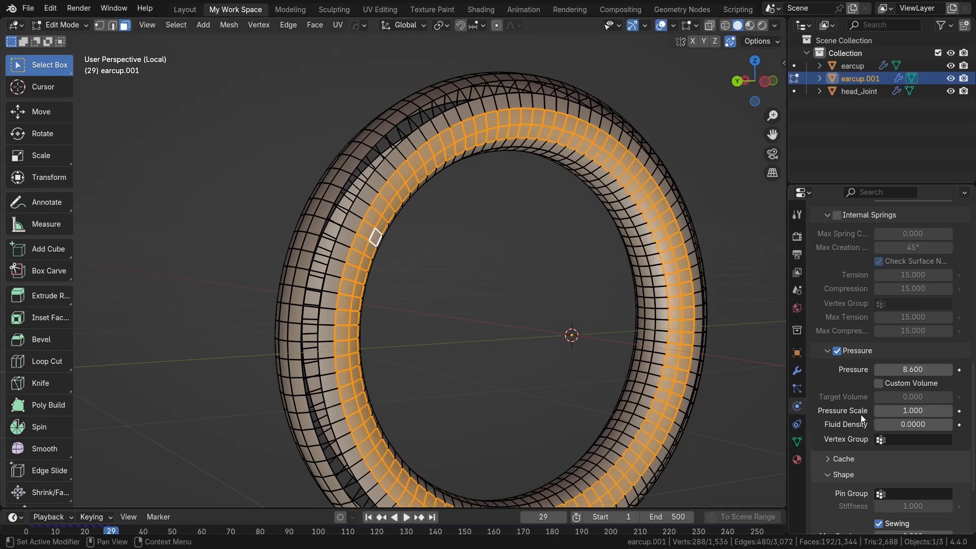
pyautogui.scroll(-2, 886, 429)
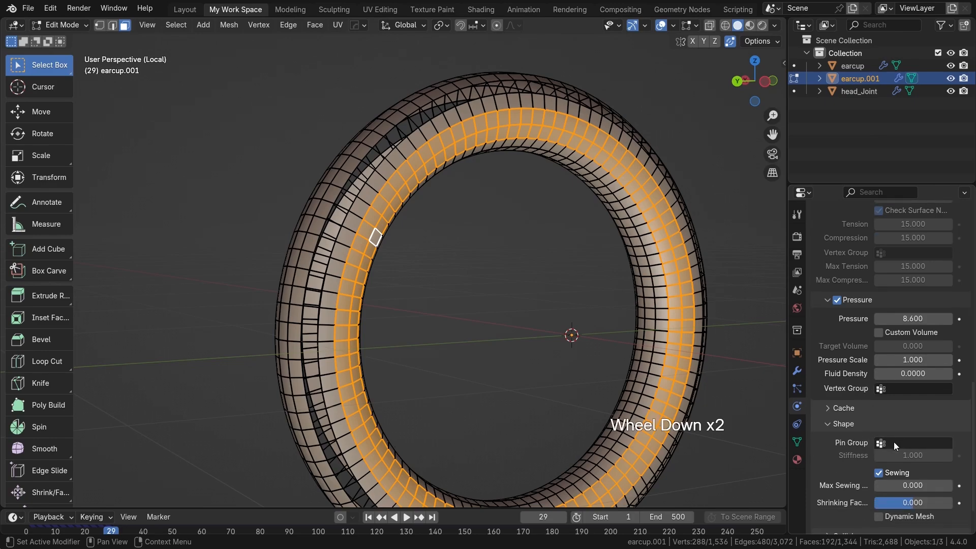
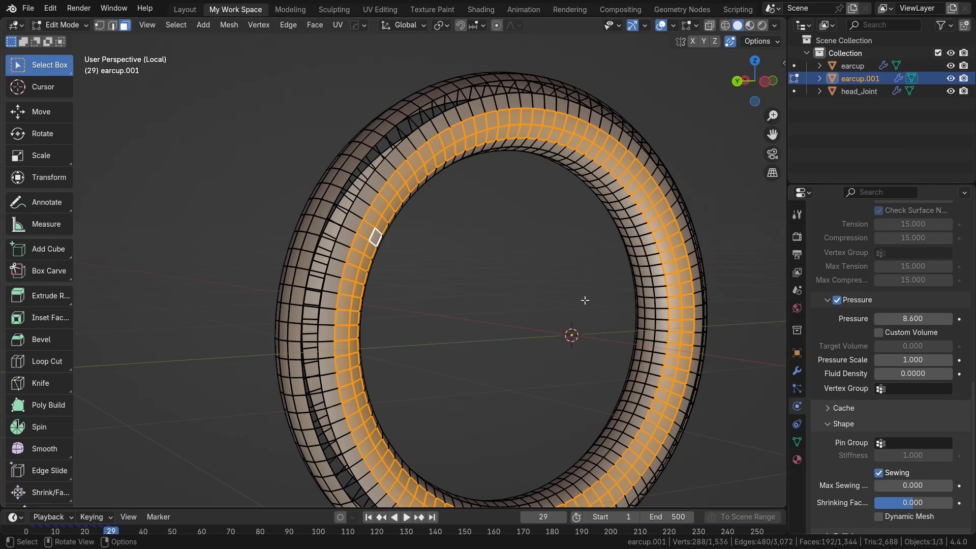
# Step: Create a new vertex group on the ear pad and assign the two selected back face loops to it
pyautogui.click(797, 441)
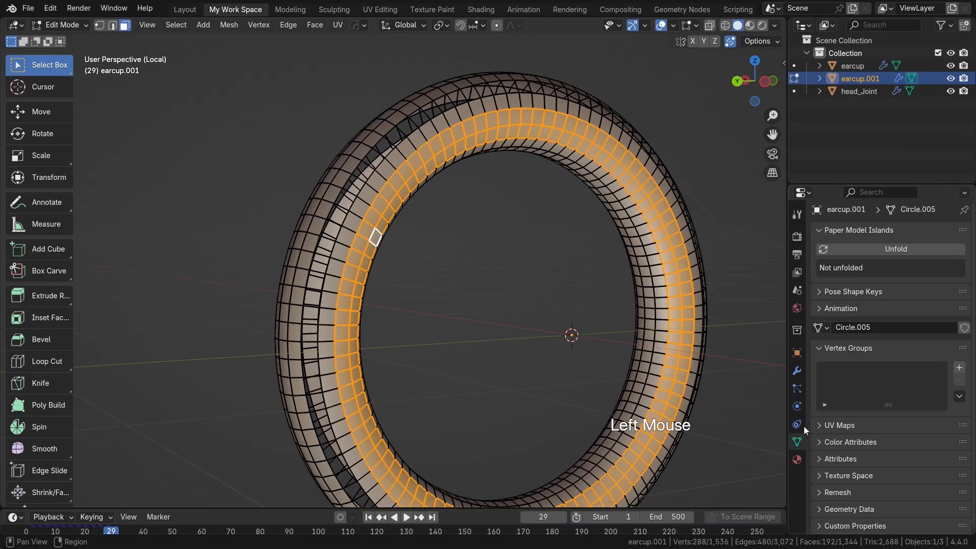
pyautogui.click(959, 368)
pyautogui.click(833, 446)
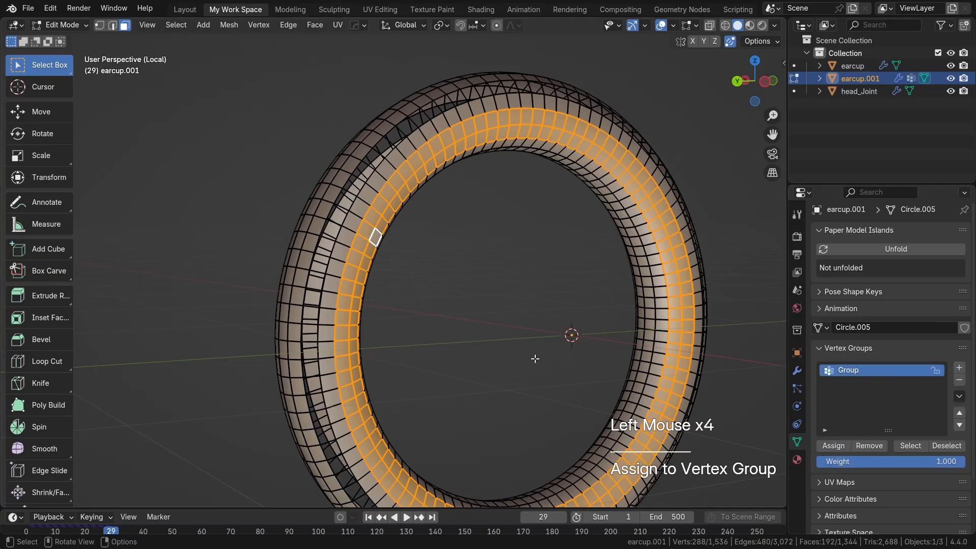
# Step: Set the vertex group "Group" as the Pin Group in the Shape settings of the ear pad's Cloth physics
pyautogui.click(797, 406)
pyautogui.scroll(-7, 885, 436)
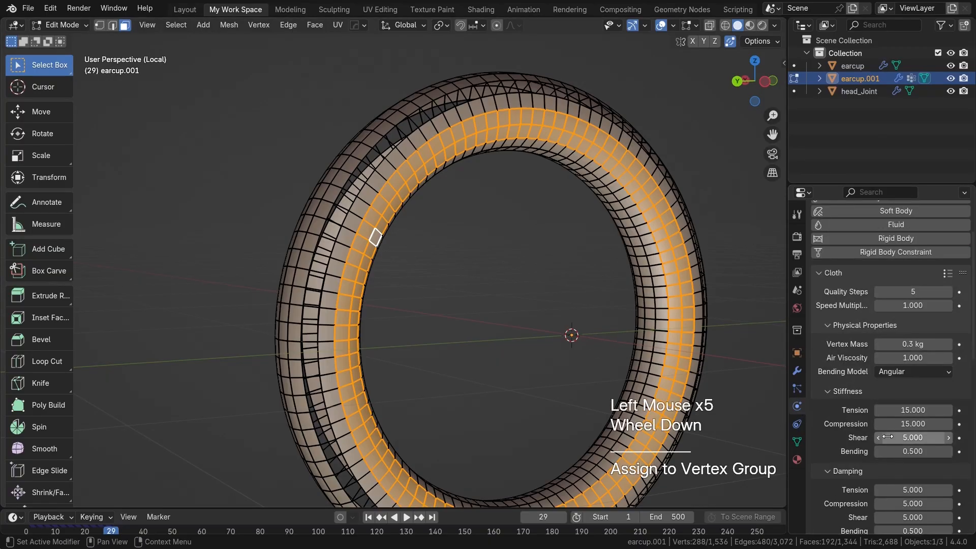
pyautogui.scroll(-5, 885, 435)
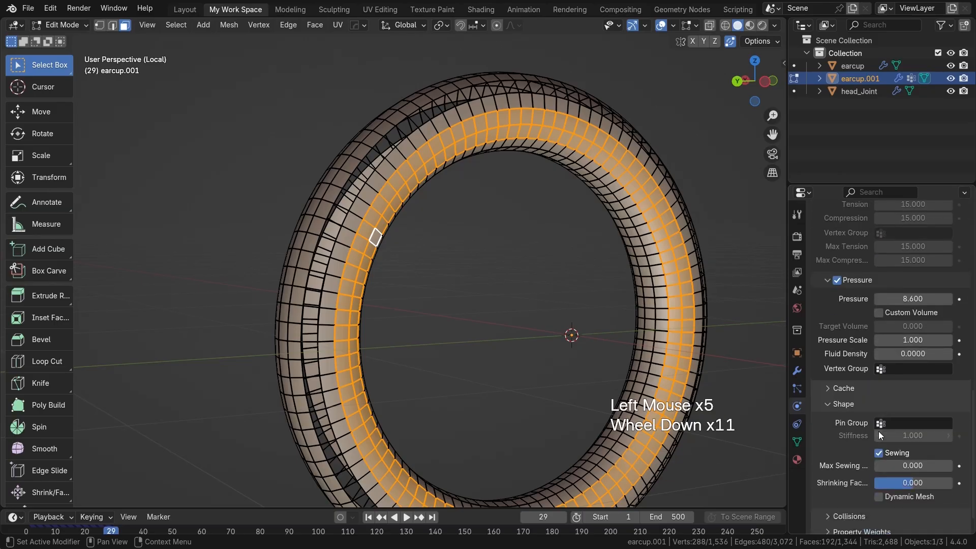
pyautogui.click(900, 396)
pyautogui.click(863, 420)
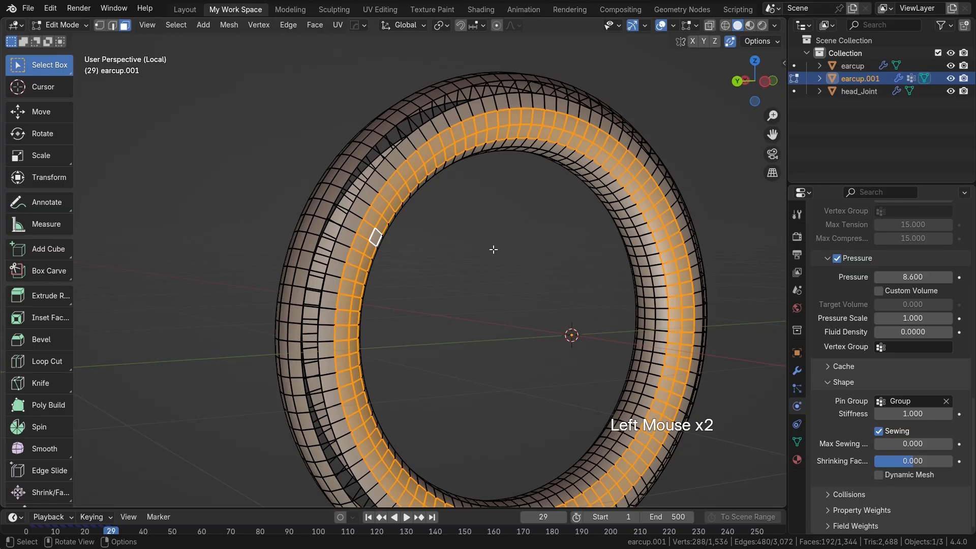
# Step: Leave Edit Mode and Local View, play the pinned ear pad simulation twice from frame 1, and return to frame 1
pyautogui.press('Tab')
pyautogui.moveTo(432, 246); pyautogui.dragTo(527, 273, button='middle')
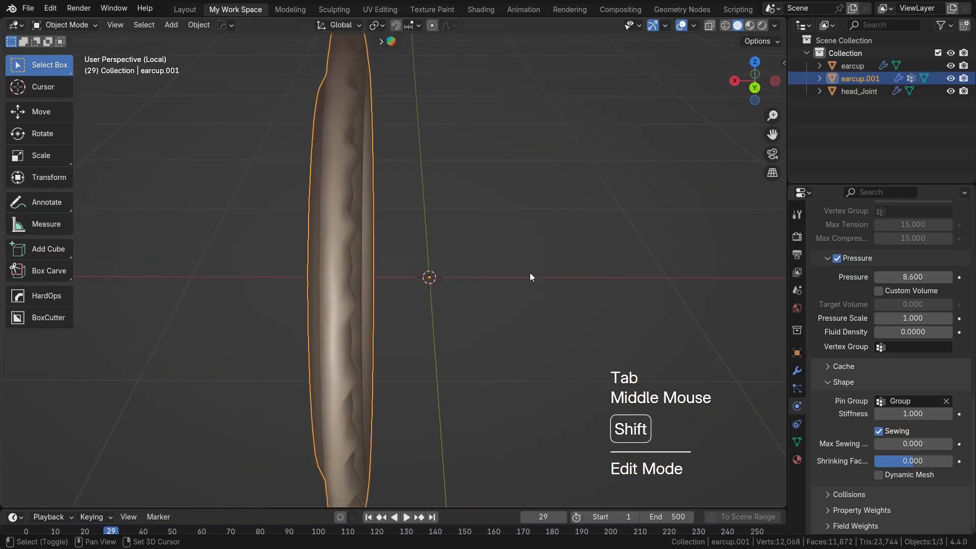
pyautogui.hotkey('shift', 'Left')
pyautogui.press('/')
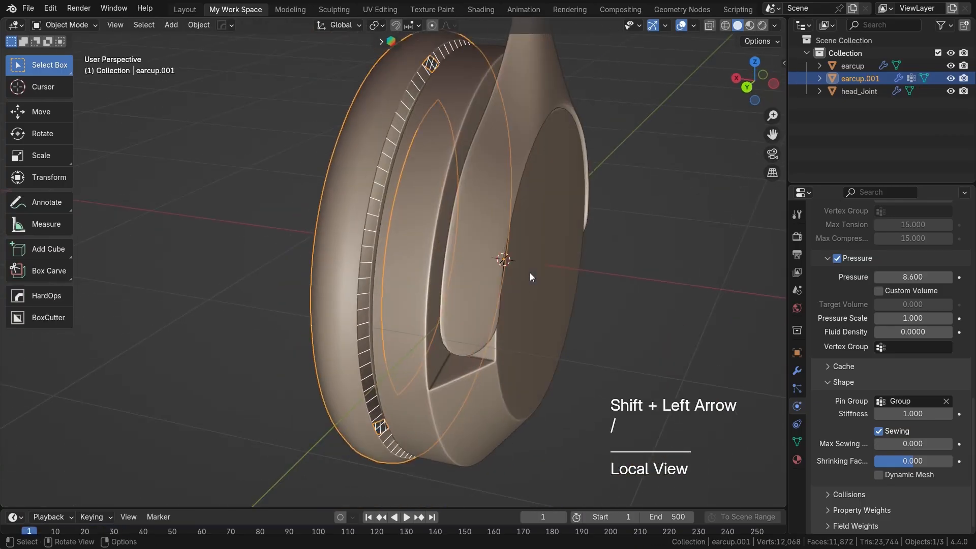
pyautogui.press('space')
pyautogui.press('space')
pyautogui.moveTo(466, 275); pyautogui.dragTo(605, 270, button='middle')
pyautogui.scroll(-2, 568, 268)
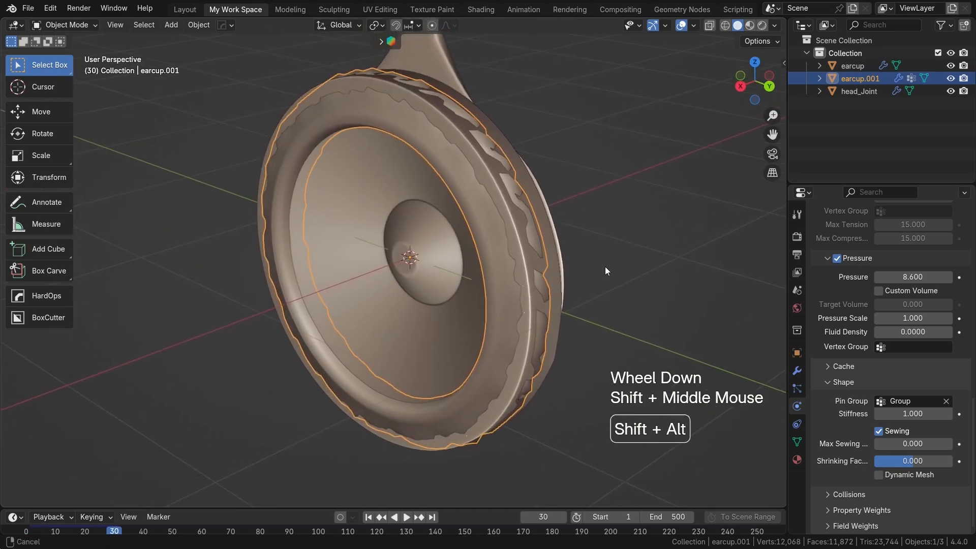
pyautogui.hotkey('shift', 'Left')
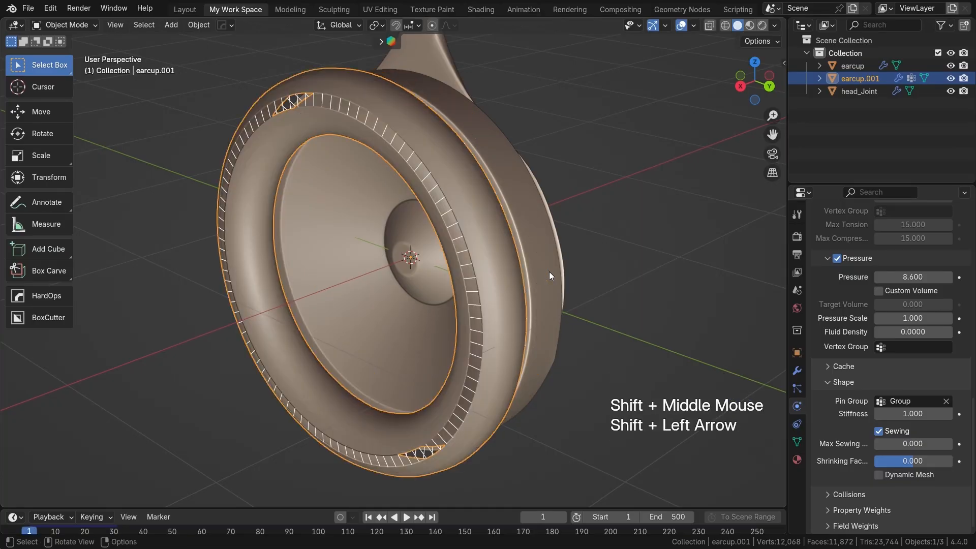
pyautogui.press('space')
pyautogui.press('space')
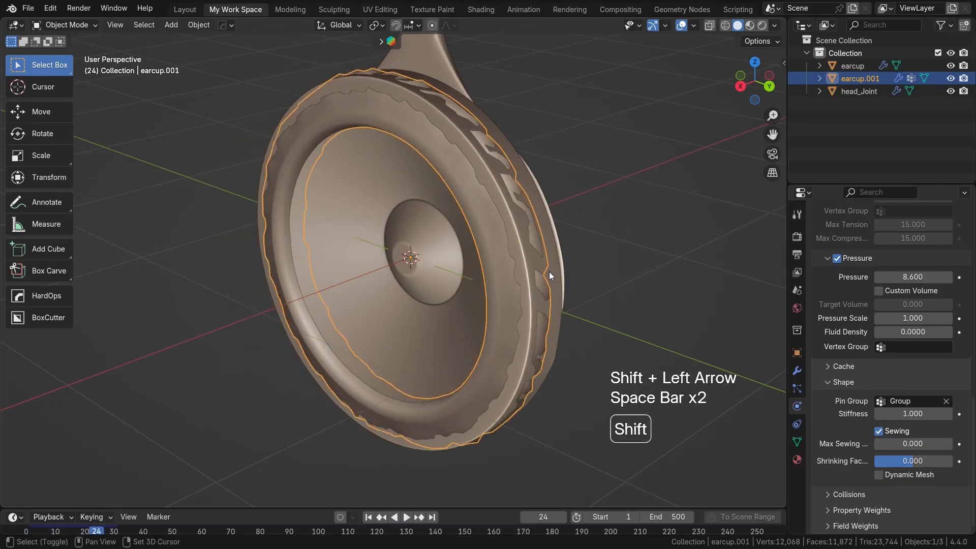
pyautogui.hotkey('shift', 'Left')
# Step: Enable the Face Orientation overlay while editing the ear pad, with X-ray turned off
pyautogui.press('Tab')
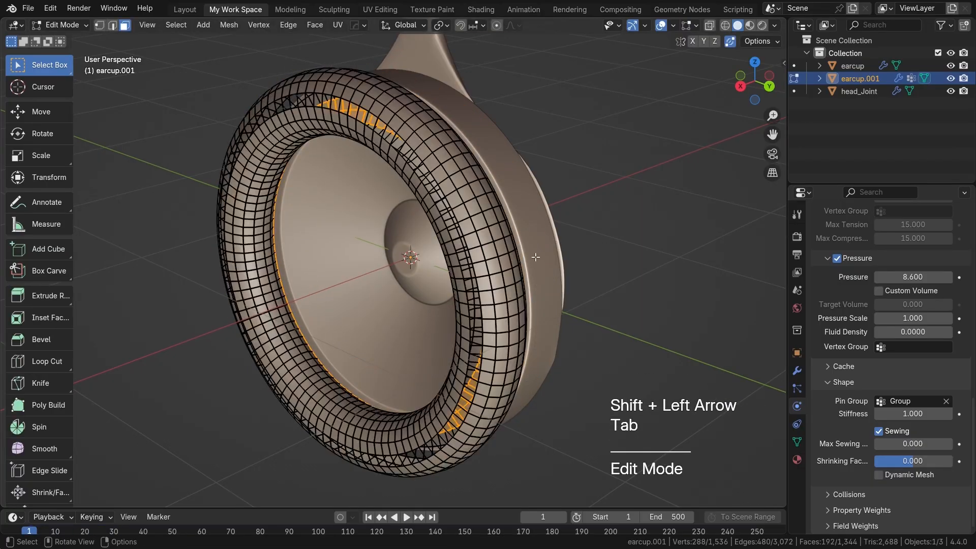
pyautogui.press('a')
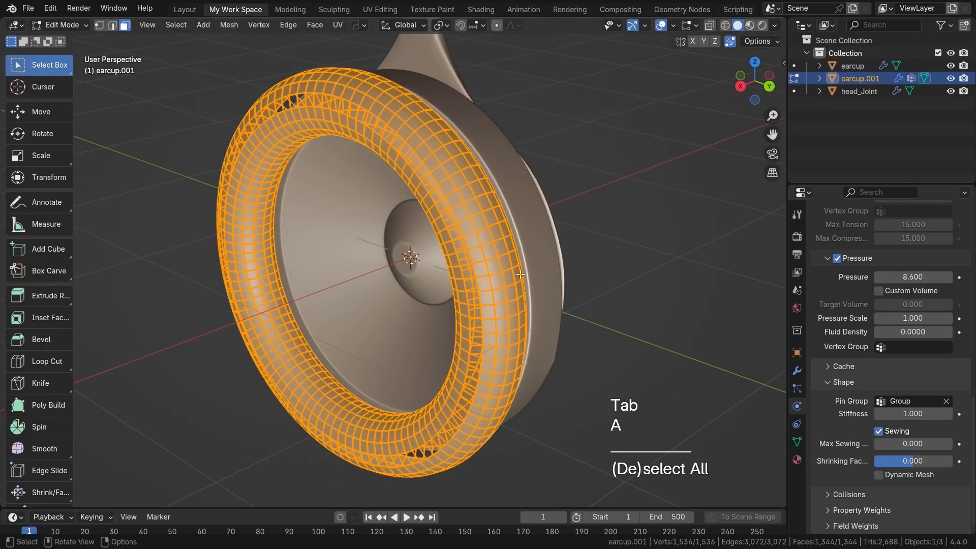
pyautogui.click(690, 25)
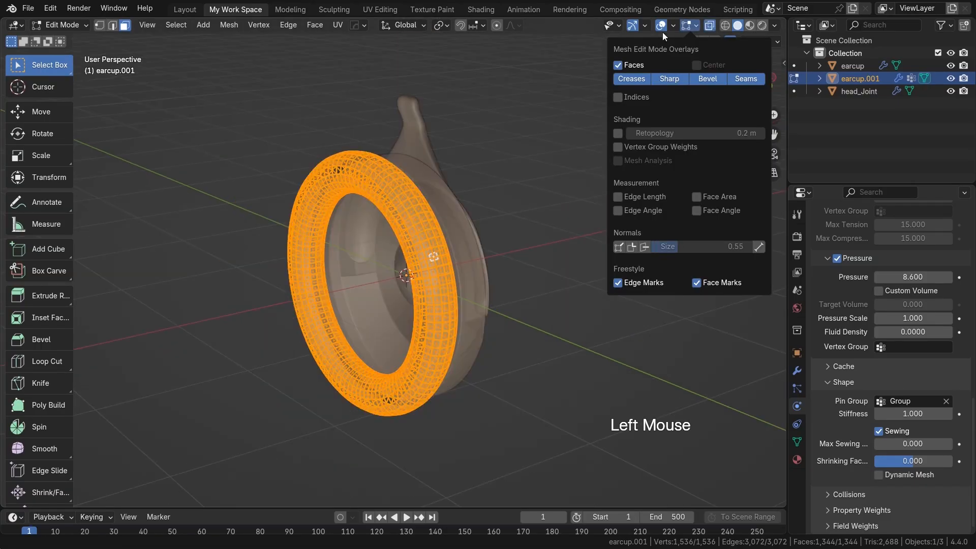
pyautogui.click(673, 25)
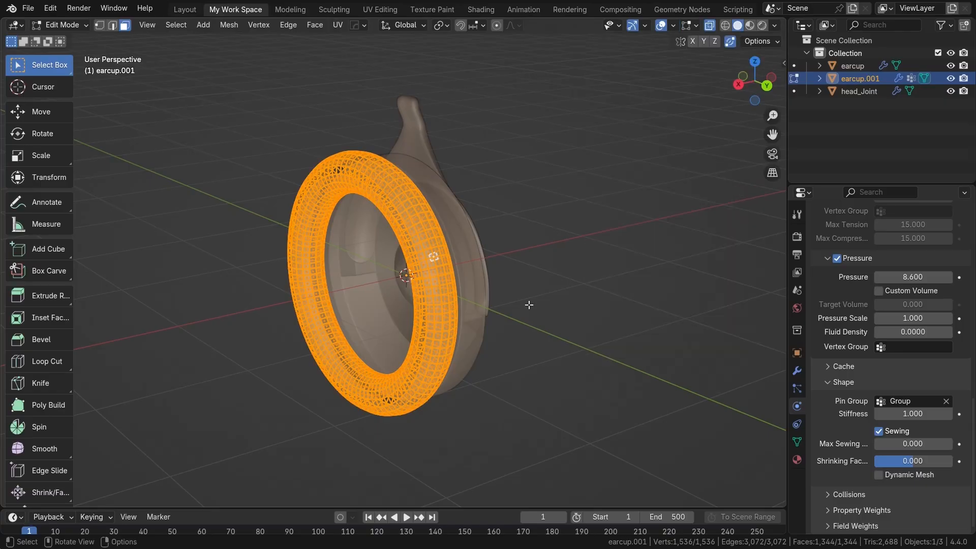
pyautogui.click(533, 268)
pyautogui.scroll(2, 488, 277)
pyautogui.keyDown('shift'); pyautogui.moveTo(659, 137); pyautogui.dragTo(690, 132, button='middle'); pyautogui.keyUp('shift')
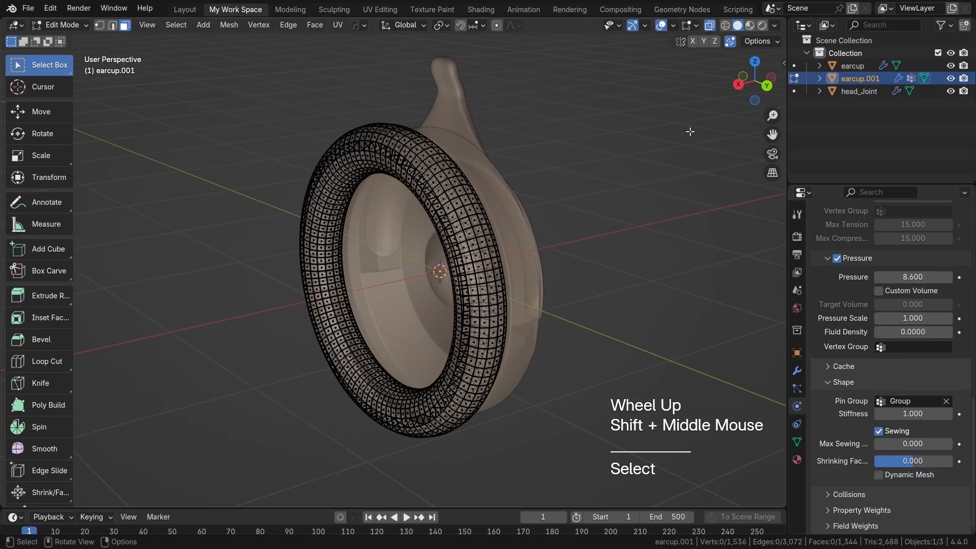
pyautogui.click(711, 25)
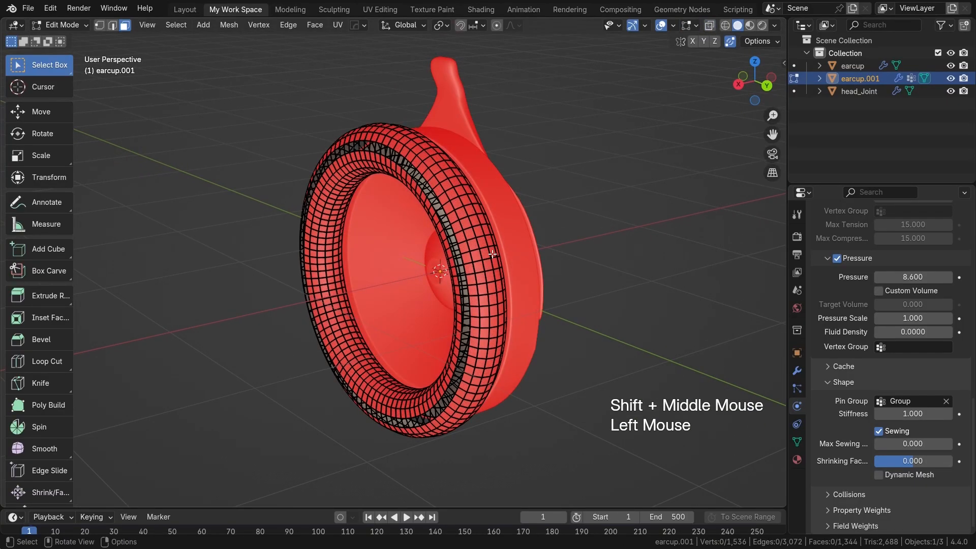
# Step: Examine the face orientation colours on the ear pad and ear cup from the front and the back
pyautogui.scroll(2, 492, 254)
pyautogui.moveTo(492, 254); pyautogui.dragTo(428, 270, button='middle')
pyautogui.scroll(-3, 462, 254)
pyautogui.press('Tab')
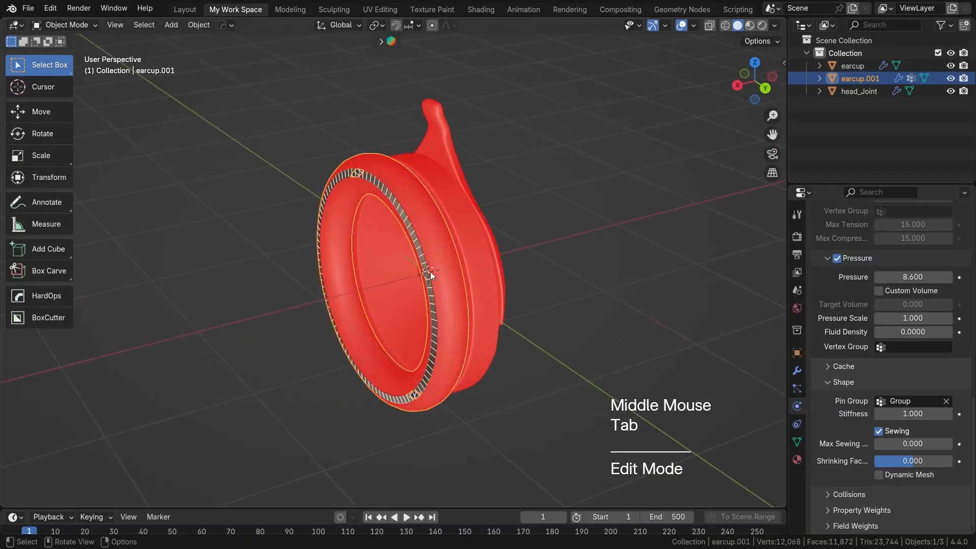
pyautogui.scroll(1, 429, 273)
pyautogui.click(375, 287)
pyautogui.hotkey('shift', 'n')
pyautogui.moveTo(375, 287); pyautogui.dragTo(355, 258, button='middle')
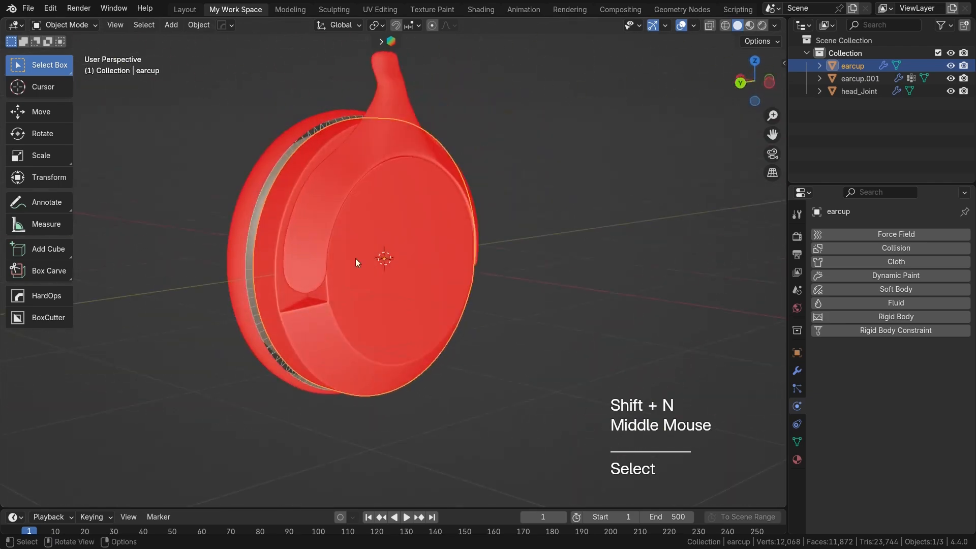
# Step: Place a cube beside the ear cup and delete only one of its side faces to compare inside and outside orientation
pyautogui.hotkey('shift', 'a')
pyautogui.moveTo(406, 282)
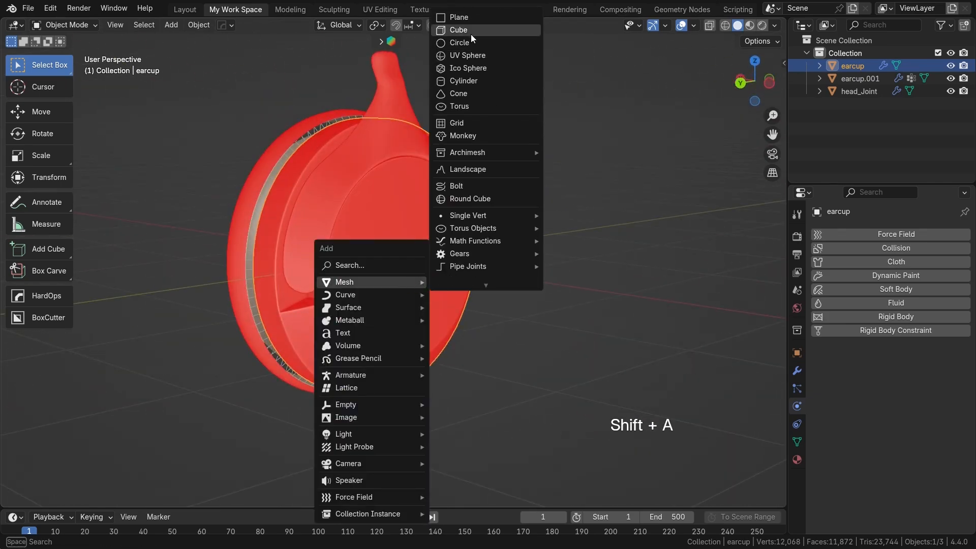
pyautogui.click(470, 32)
pyautogui.scroll(-3, 486, 257)
pyautogui.click(410, 304)
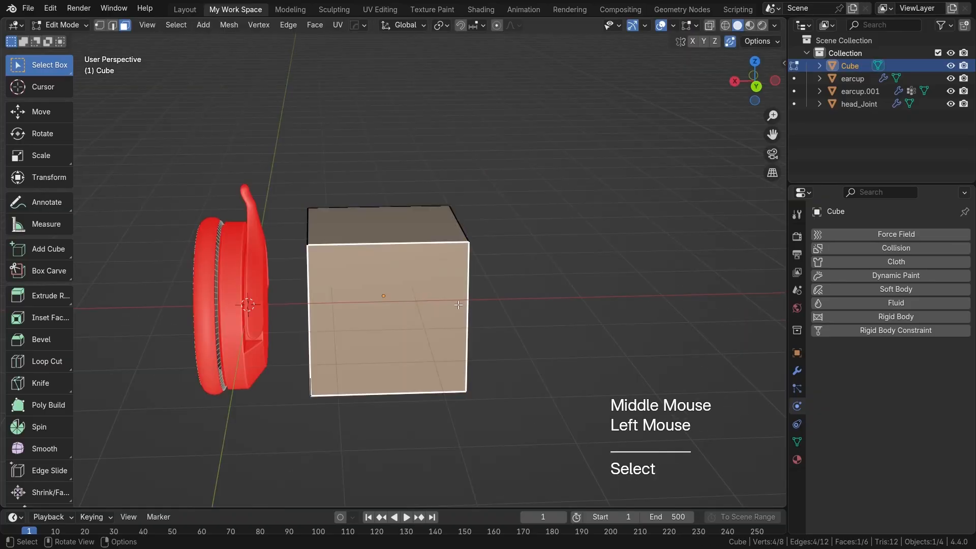
pyautogui.moveTo(411, 305); pyautogui.dragTo(355, 295, button='middle')
pyautogui.press('x')
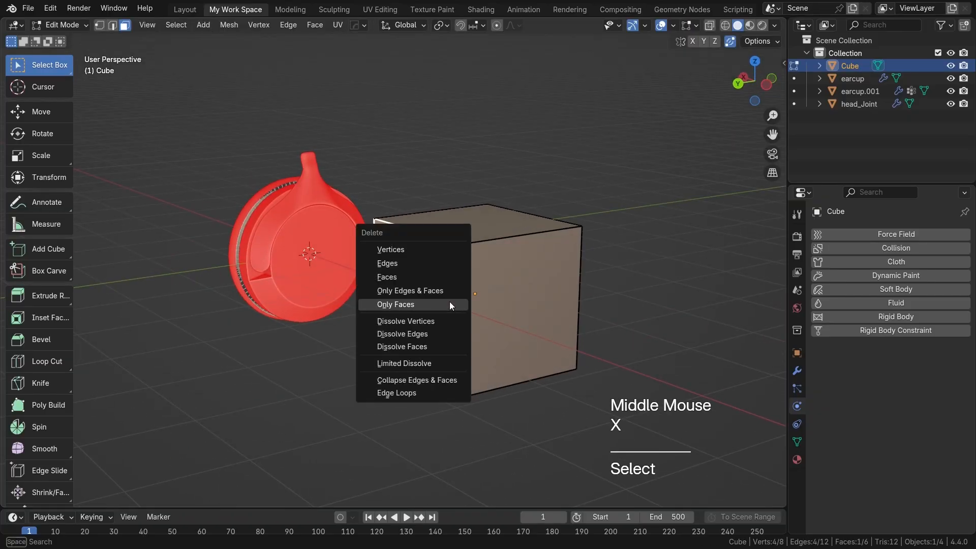
pyautogui.click(411, 303)
pyautogui.moveTo(432, 289); pyautogui.dragTo(434, 254, button='middle')
pyautogui.scroll(-2, 474, 259)
pyautogui.scroll(2, 361, 267)
pyautogui.moveTo(305, 257)
pyautogui.keyDown('shift'); pyautogui.mouseDown(button='middle')
pyautogui.moveTo(315, 263)
pyautogui.moveTo(306, 251)
pyautogui.mouseUp(button='middle'); pyautogui.keyUp('shift')
pyautogui.scroll(2, 315, 263)
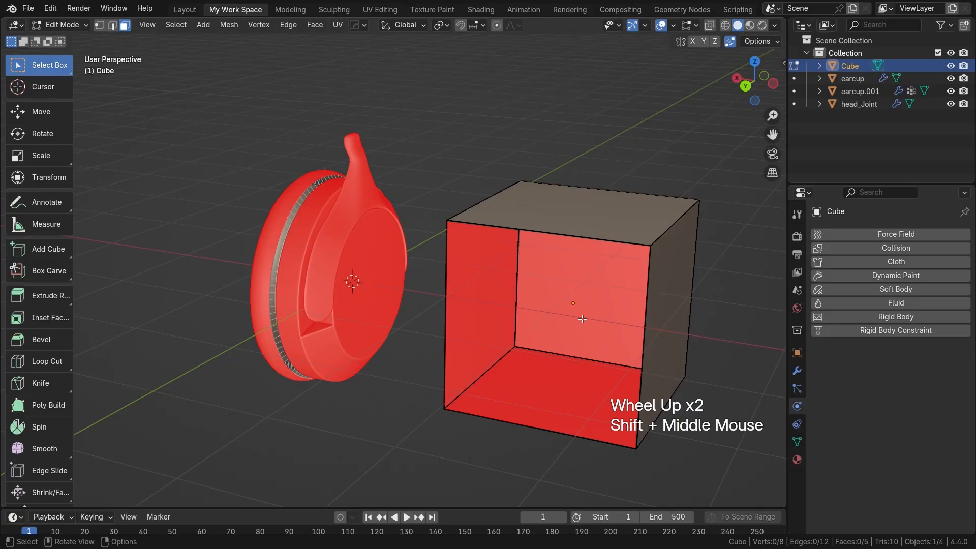
# Step: Compare the open cube's face colours with the ear cup, and delete the cube
pyautogui.moveTo(529, 316); pyautogui.dragTo(365, 251, button='middle')
pyautogui.scroll(-1, 597, 291)
pyautogui.press('Tab')
pyautogui.click(401, 312)
pyautogui.scroll(1, 401, 312)
pyautogui.moveTo(400, 312); pyautogui.dragTo(359, 259, button='middle')
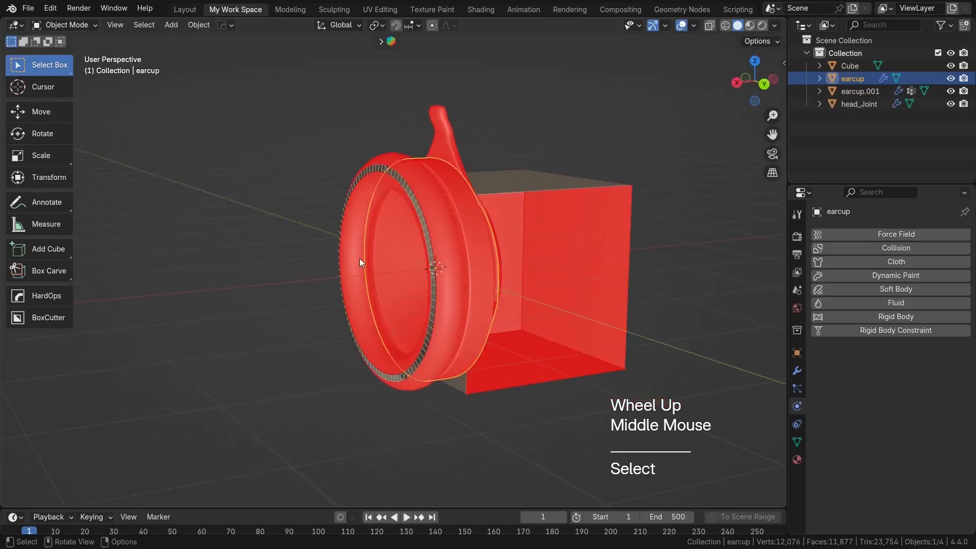
pyautogui.click(562, 254)
pyautogui.press('x')
# Step: Recalculate the normals of all the ear pad's faces to the outside and return to Object Mode
pyautogui.click(421, 233)
pyautogui.moveTo(422, 233); pyautogui.dragTo(486, 255, button='middle')
pyautogui.press('Tab')
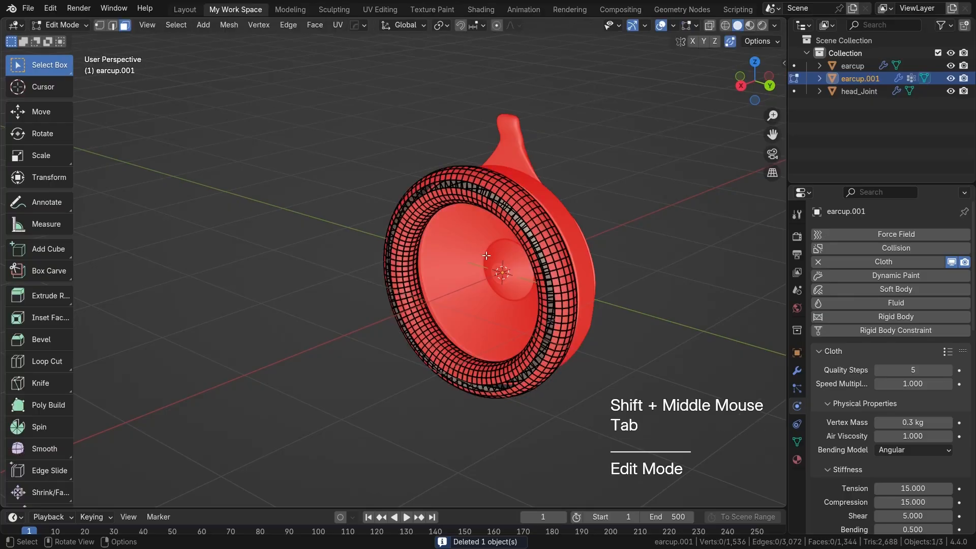
pyautogui.press('a')
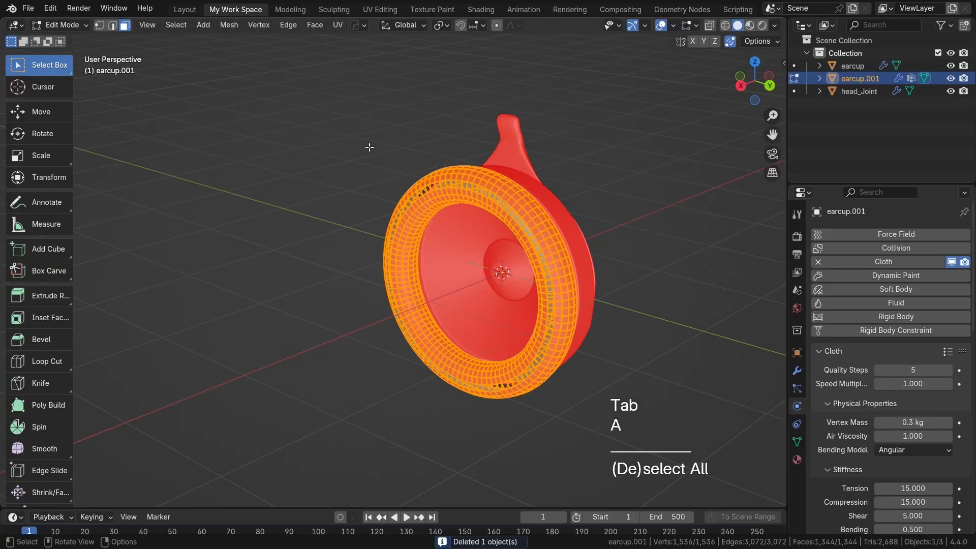
pyautogui.click(228, 25)
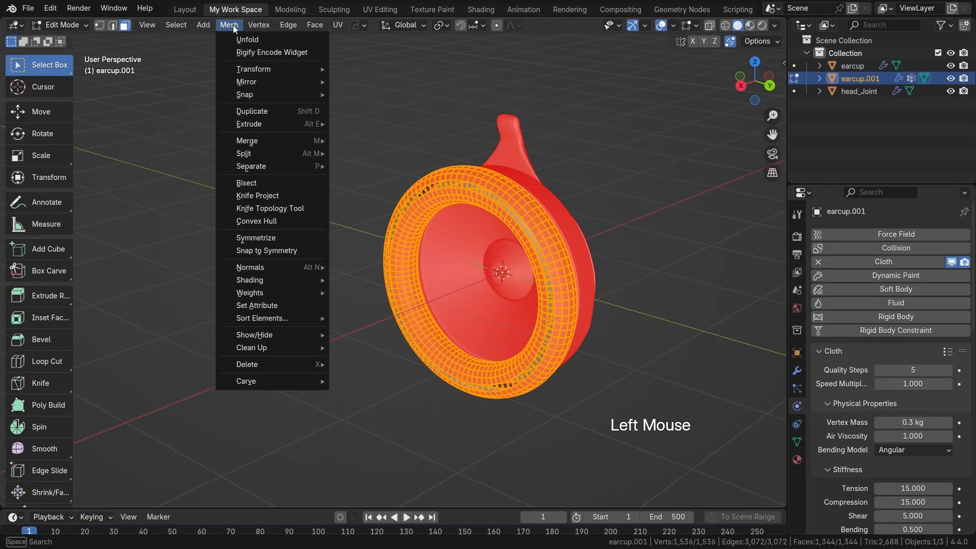
pyautogui.moveTo(282, 266)
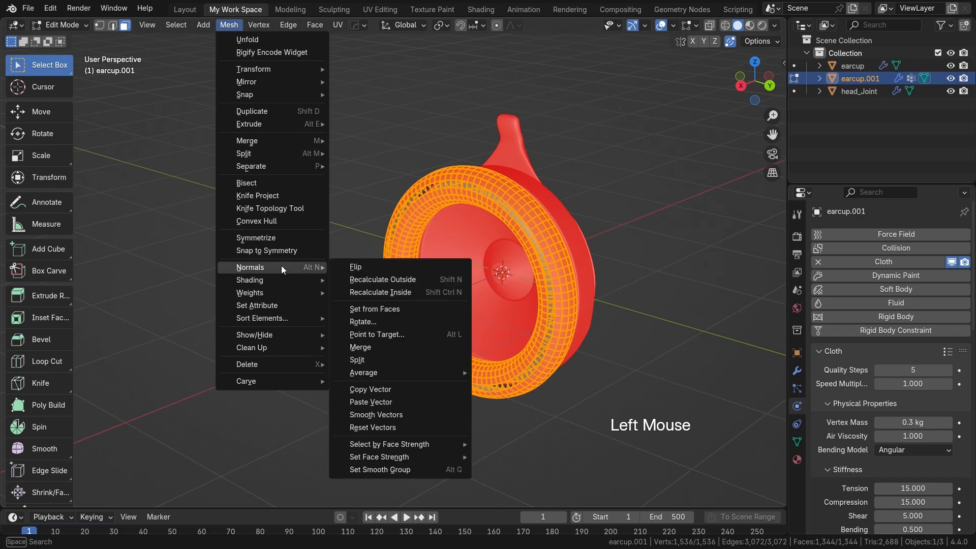
pyautogui.click(390, 279)
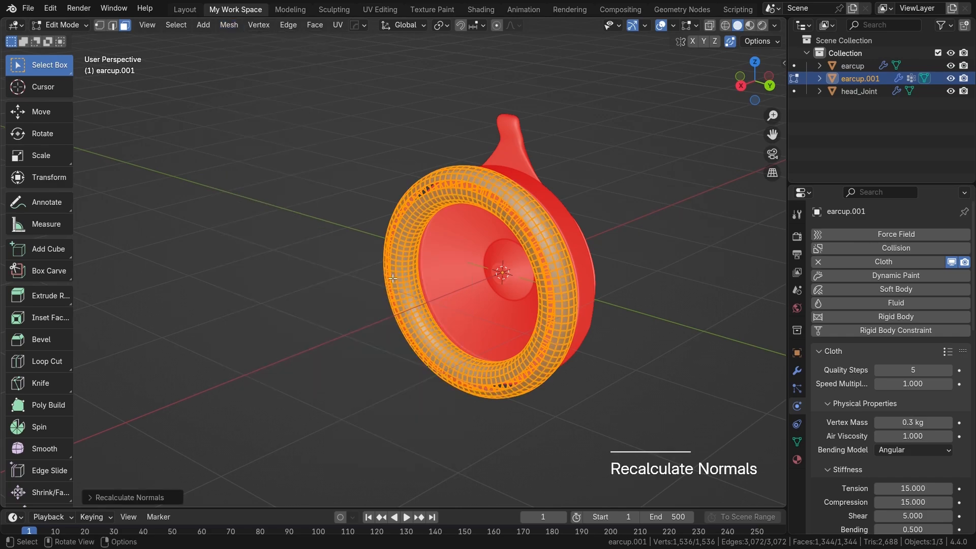
pyautogui.click(517, 247)
pyautogui.scroll(2, 517, 247)
pyautogui.keyDown('shift'); pyautogui.moveTo(516, 248); pyautogui.dragTo(207, 266, button='middle'); pyautogui.keyUp('shift')
pyautogui.press('Tab')
pyautogui.press('Tab')
pyautogui.press('Tab')
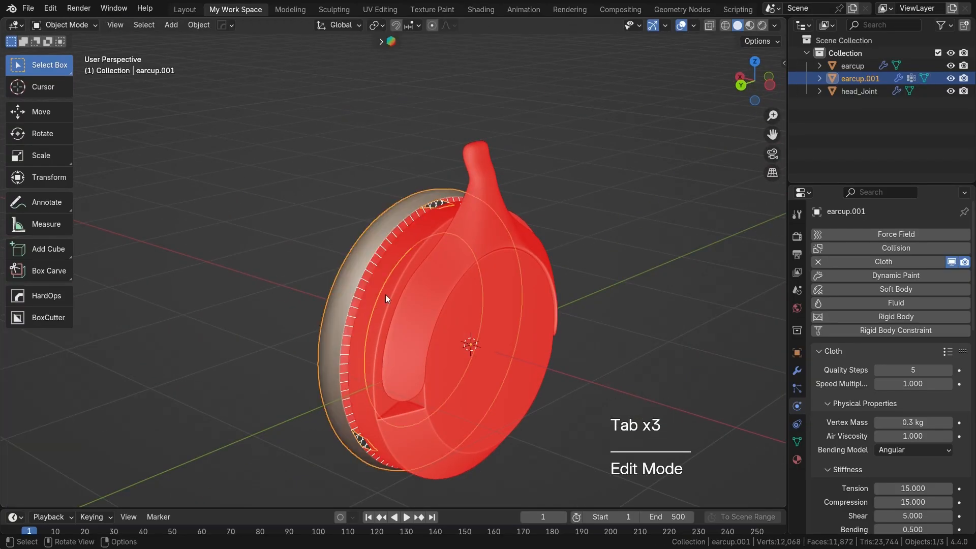
# Step: Recalculate the normals of all faces of the ear cup and head joint together to the outside, and return to Object Mode
pyautogui.click(386, 294)
pyautogui.moveTo(392, 299); pyautogui.dragTo(466, 296, button='middle')
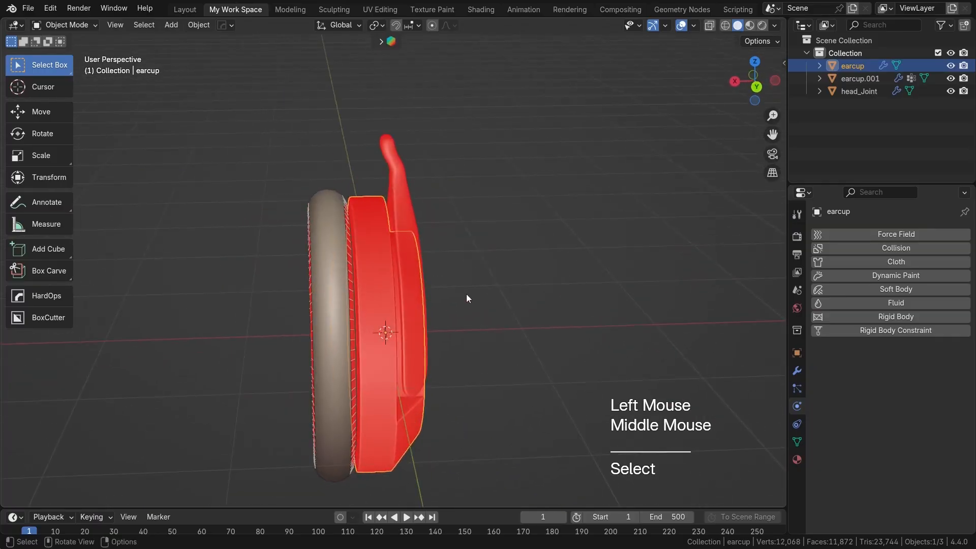
pyautogui.press('Tab')
pyautogui.press('Tab')
pyautogui.keyDown('shift'); pyautogui.click(412, 276); pyautogui.keyUp('shift')
pyautogui.press('a')
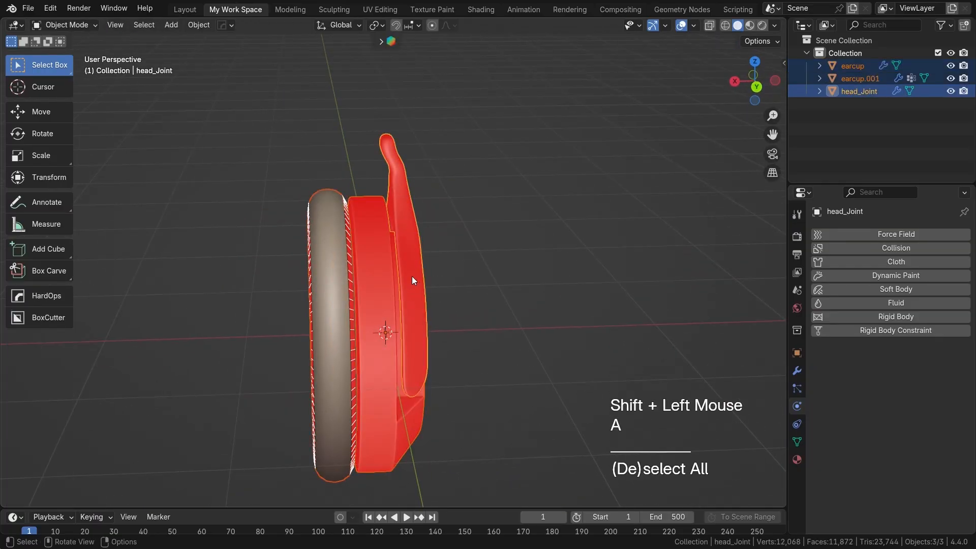
pyautogui.click(412, 277)
pyautogui.keyDown('shift'); pyautogui.click(376, 223); pyautogui.keyUp('shift')
pyautogui.press('Tab')
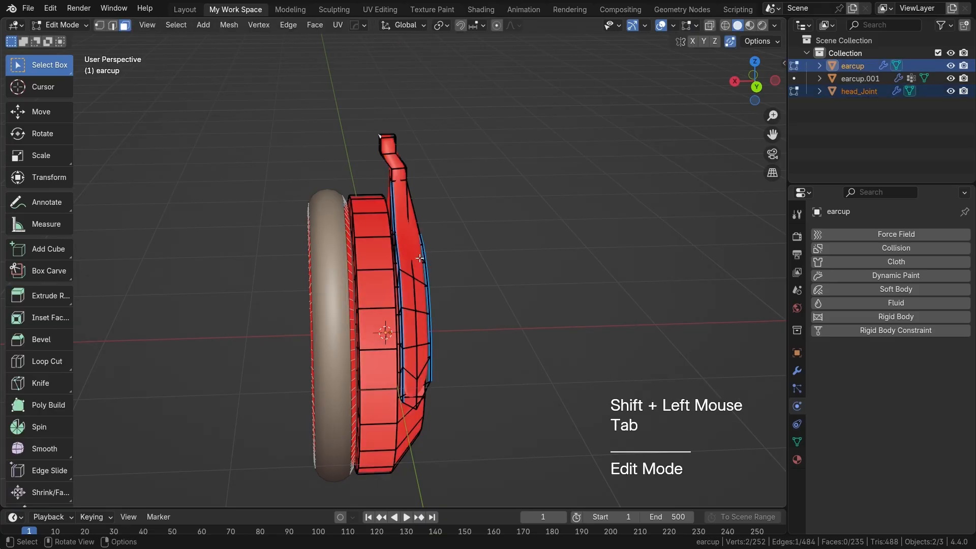
pyautogui.press('a')
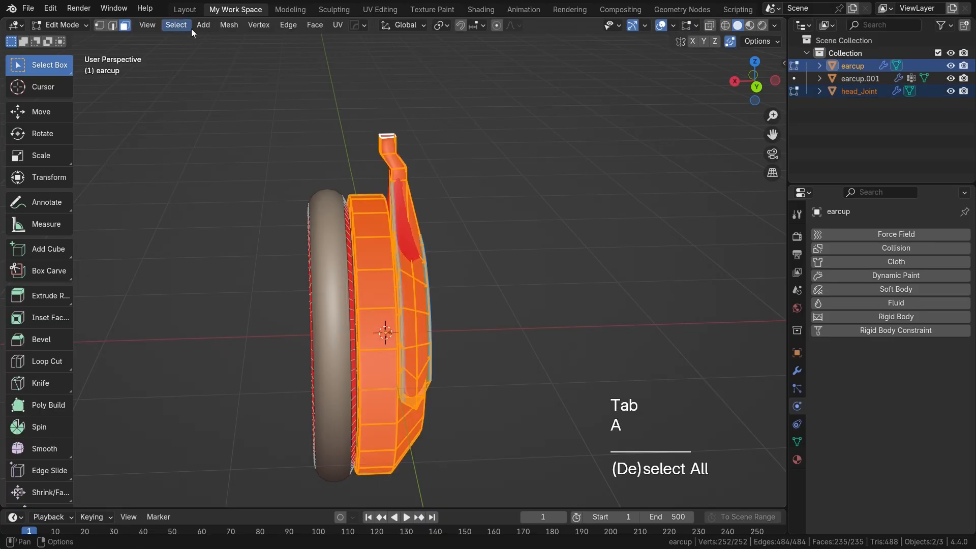
pyautogui.click(222, 24)
pyautogui.moveTo(257, 269)
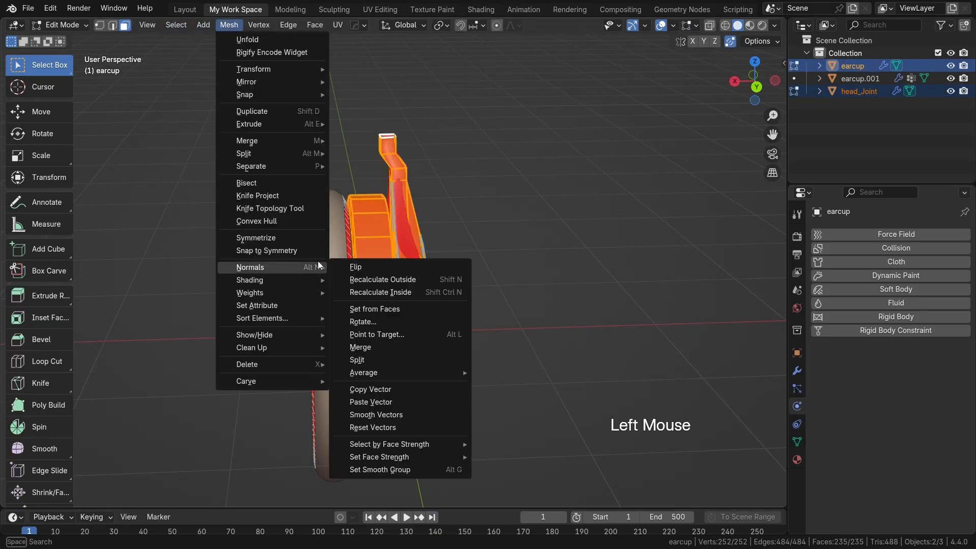
pyautogui.click(382, 280)
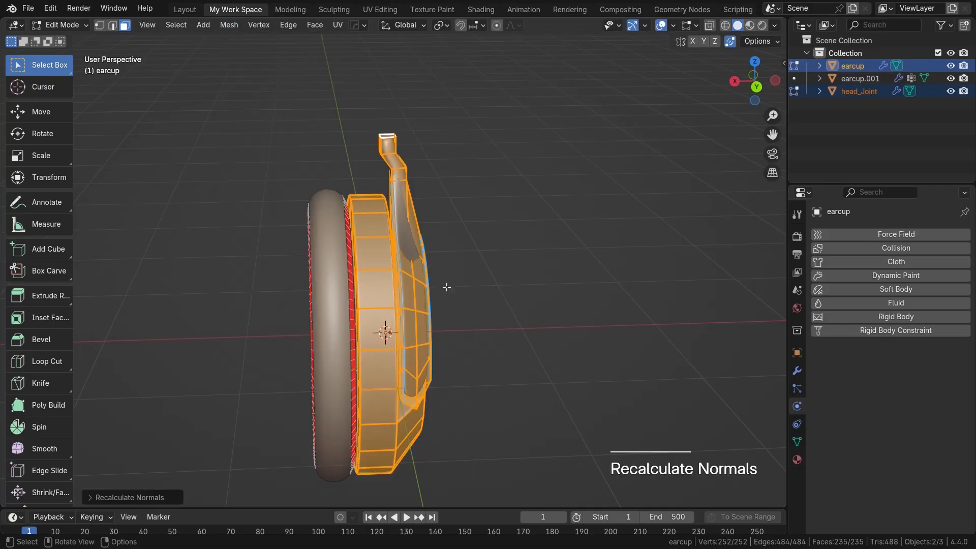
pyautogui.click(551, 321)
pyautogui.moveTo(550, 321); pyautogui.dragTo(661, 223, button='middle')
pyautogui.press('Tab')
pyautogui.scroll(-2, 519, 303)
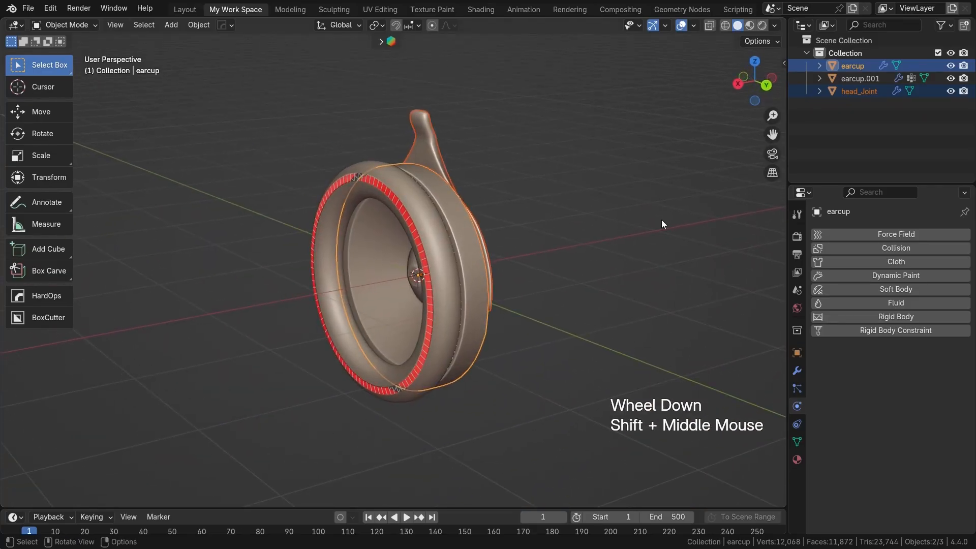
# Step: Turn off the face orientation overlay and deselect all objects
pyautogui.click(692, 26)
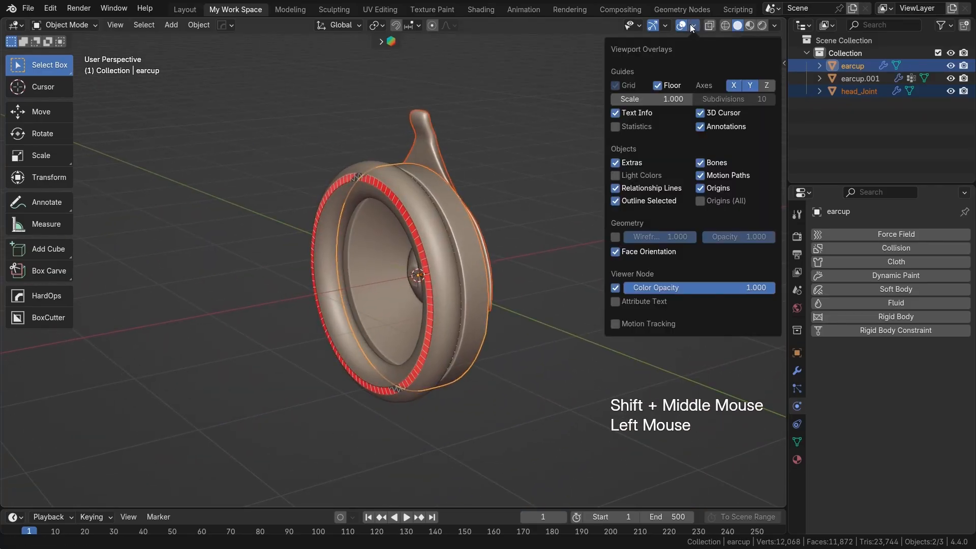
pyautogui.click(633, 253)
pyautogui.click(542, 331)
pyautogui.scroll(1, 452, 325)
pyautogui.keyDown('shift'); pyautogui.moveTo(452, 325); pyautogui.dragTo(464, 333, button='middle'); pyautogui.keyUp('shift')
# Step: Select the ear pad and play its cloth simulation from the first frame, stopping at frame 33
pyautogui.click(459, 314)
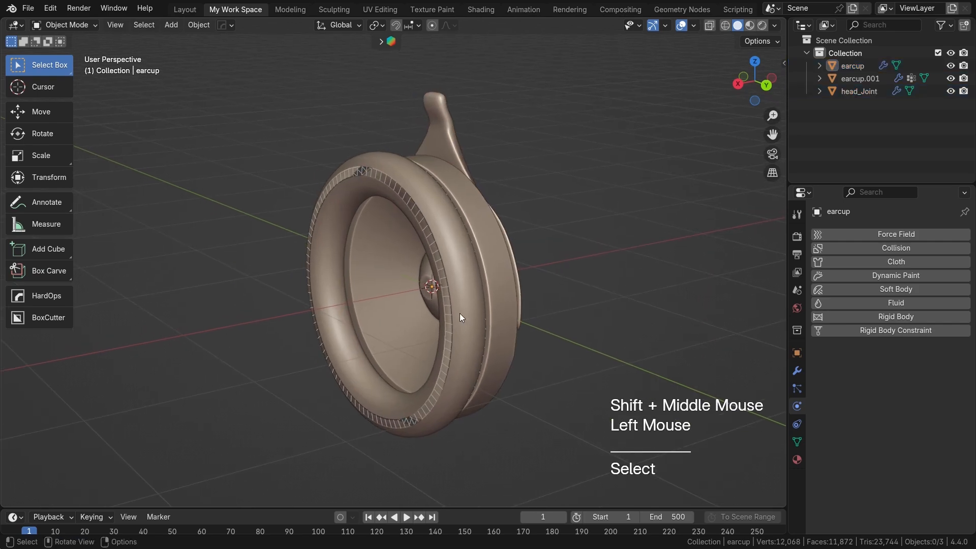
pyautogui.hotkey('shift', 'Left')
pyautogui.press('space')
pyautogui.press('space')
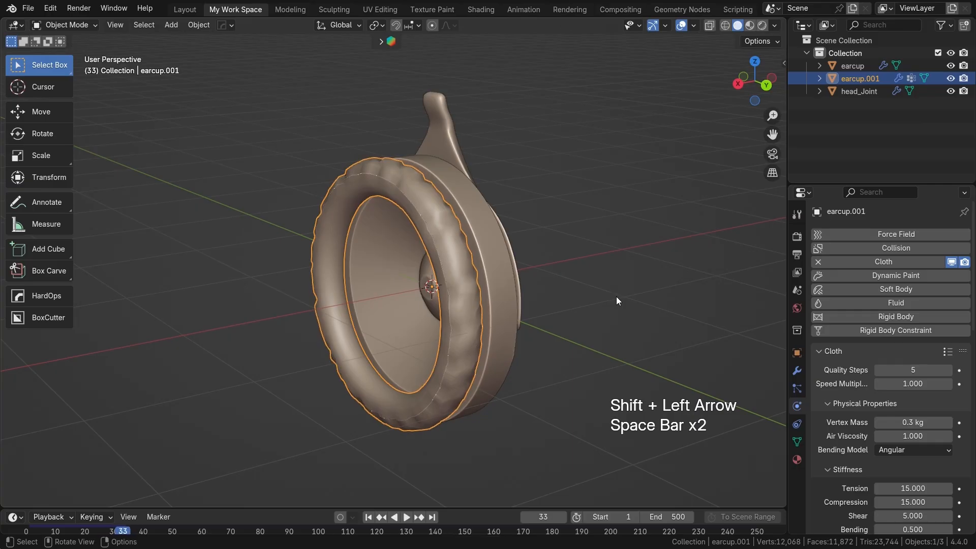
# Step: Replay the ear pad's cloth simulation from the start, stop at frame 26, and examine how the stitched seam closes
pyautogui.scroll(-4, 914, 376)
pyautogui.scroll(2, 457, 342)
pyautogui.moveTo(456, 343); pyautogui.dragTo(465, 319, button='middle')
pyautogui.hotkey('shift', 'Left')
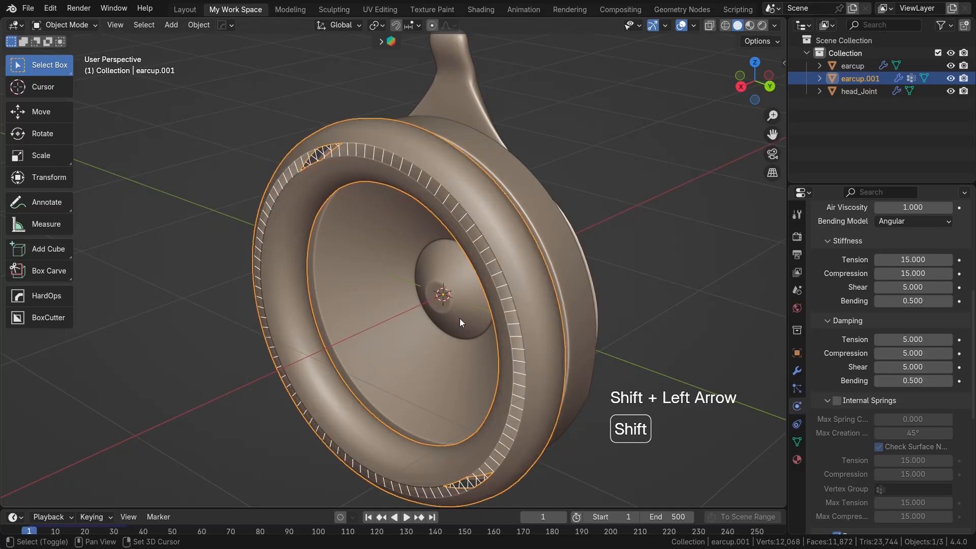
pyautogui.press('space')
pyautogui.press('space')
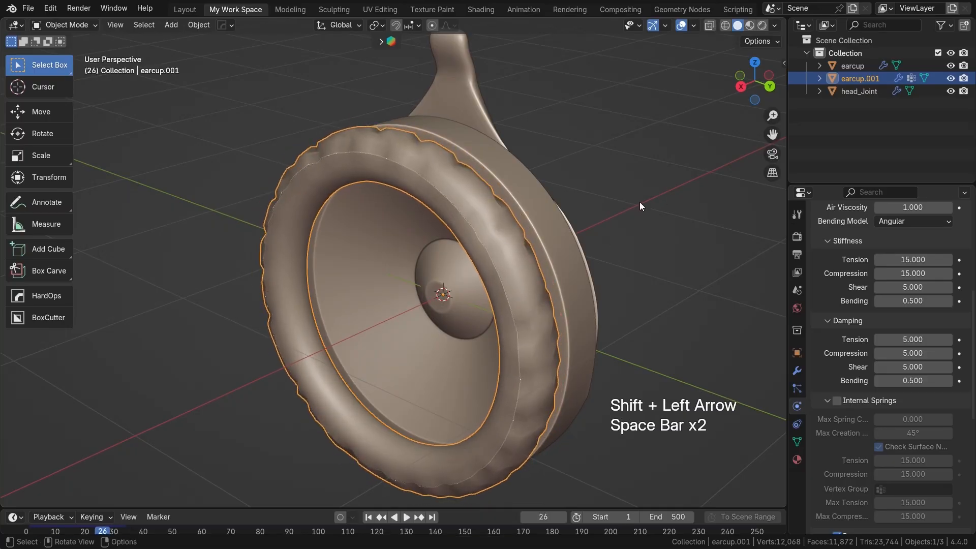
pyautogui.scroll(-1, 533, 249)
pyautogui.keyDown('shift'); pyautogui.moveTo(533, 249); pyautogui.dragTo(589, 237, button='middle'); pyautogui.keyUp('shift')
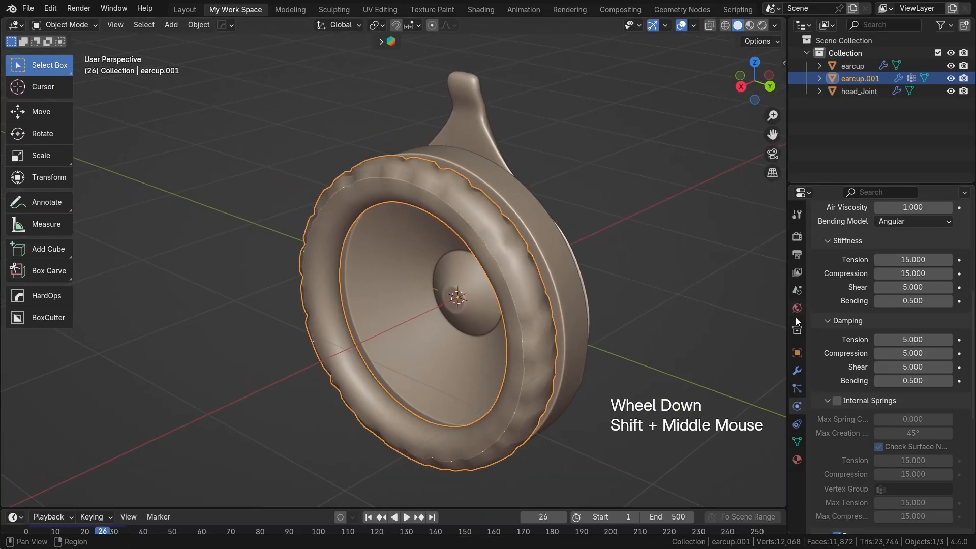
# Step: Add a Solidify modifier and a Subdivision Surface modifier to the ear pad after its Cloth modifier
pyautogui.click(796, 371)
pyautogui.click(929, 237)
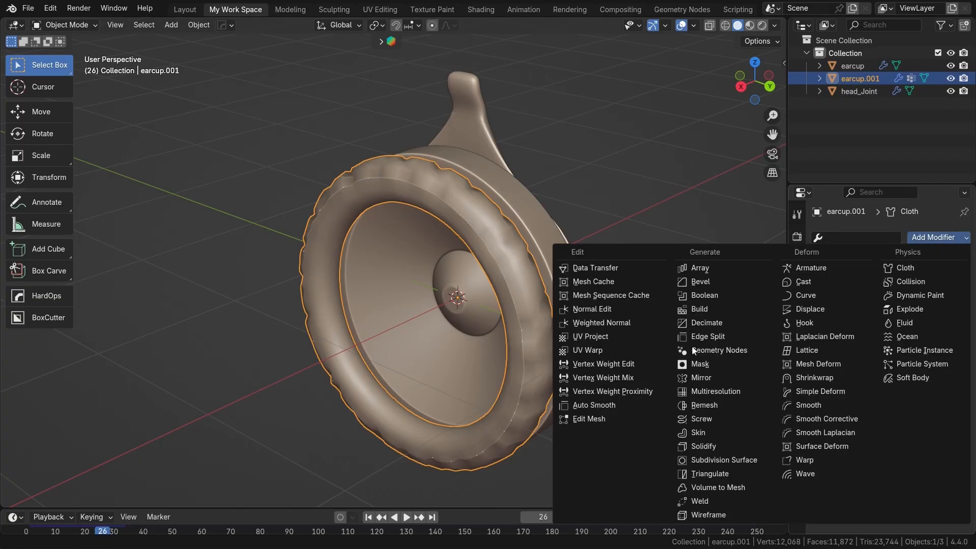
pyautogui.click(708, 446)
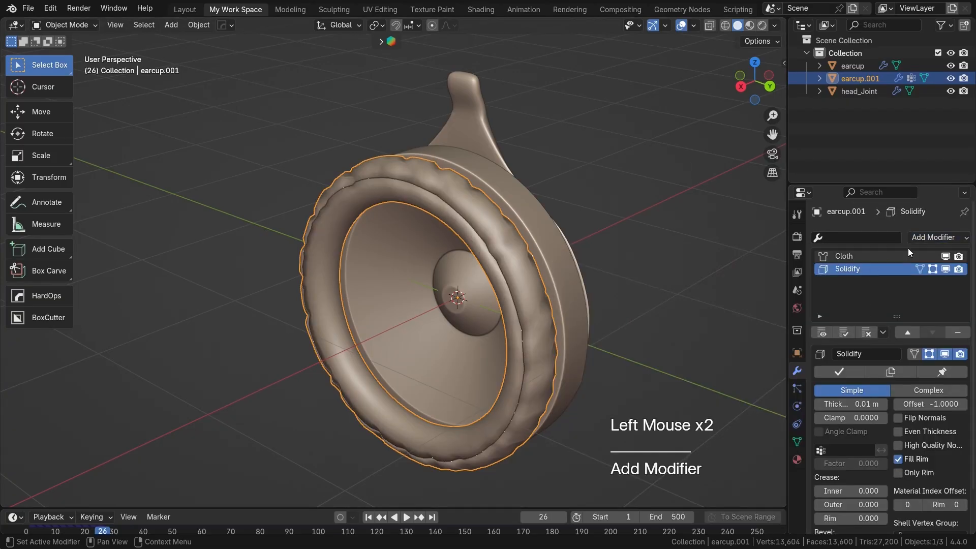
pyautogui.click(910, 239)
pyautogui.click(711, 462)
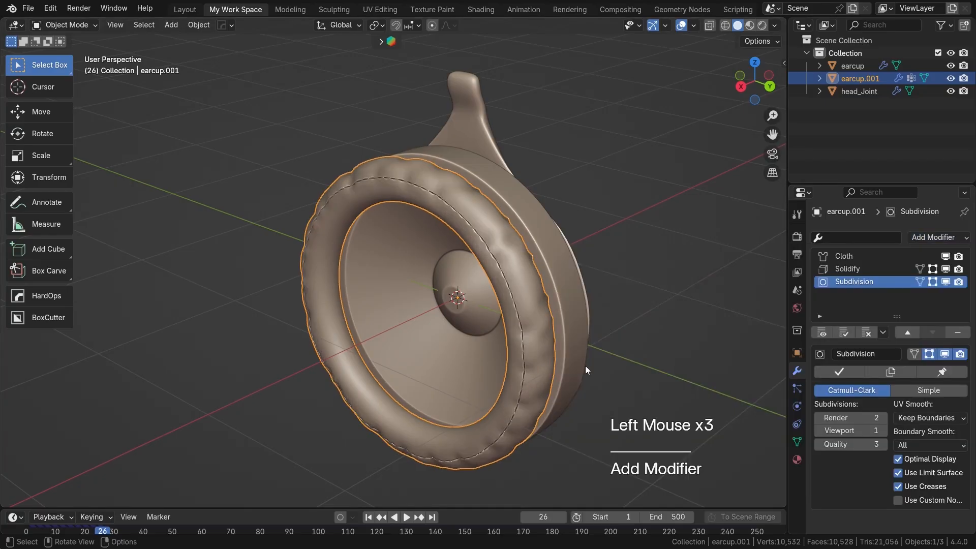
# Step: Set the ear pad's viewport subdivisions to 2 and replay the cloth simulation from the start to frame 31
pyautogui.press('shift')
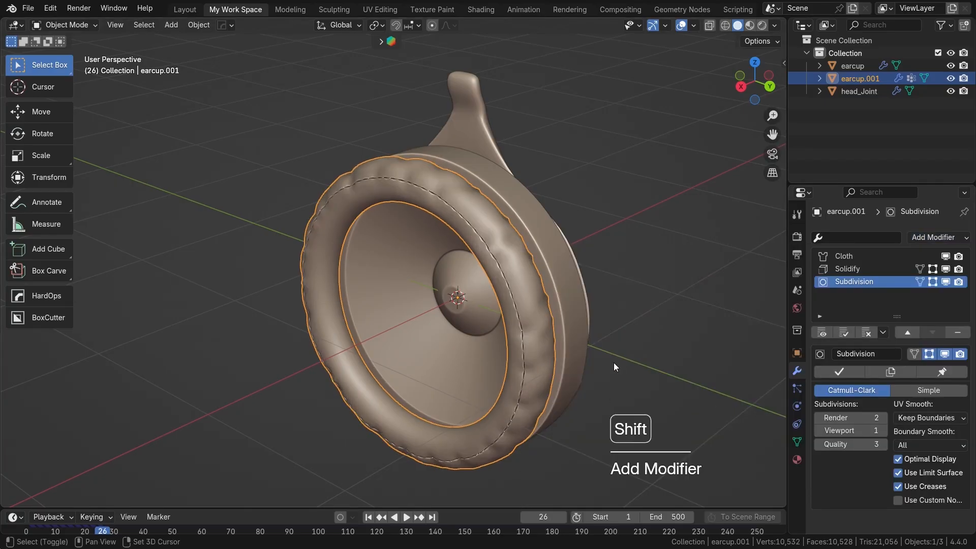
pyautogui.click(883, 431)
pyautogui.hotkey('shift', 'Left')
pyautogui.press('space')
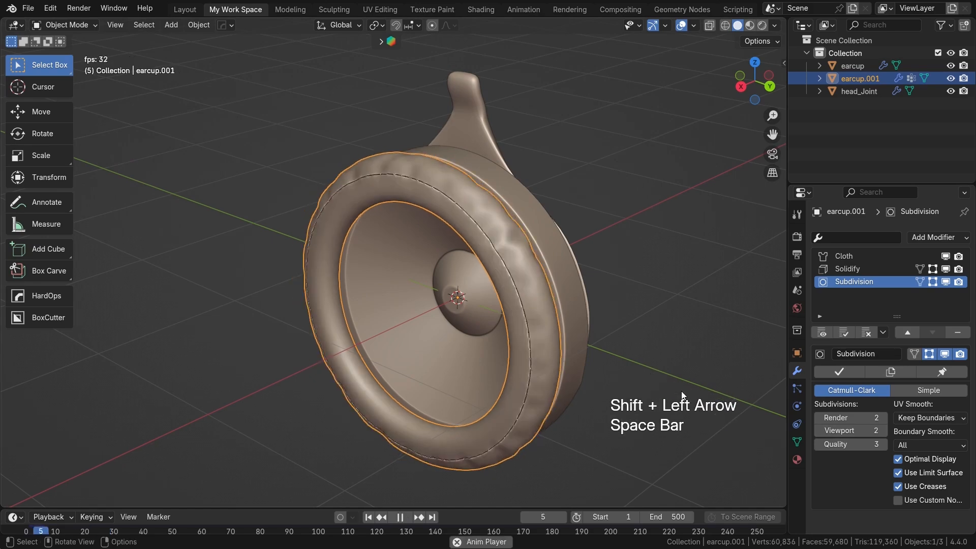
pyautogui.press('space')
pyautogui.scroll(2, 630, 355)
pyautogui.keyDown('shift'); pyautogui.moveTo(541, 294); pyautogui.dragTo(468, 263, button='middle'); pyautogui.keyUp('shift')
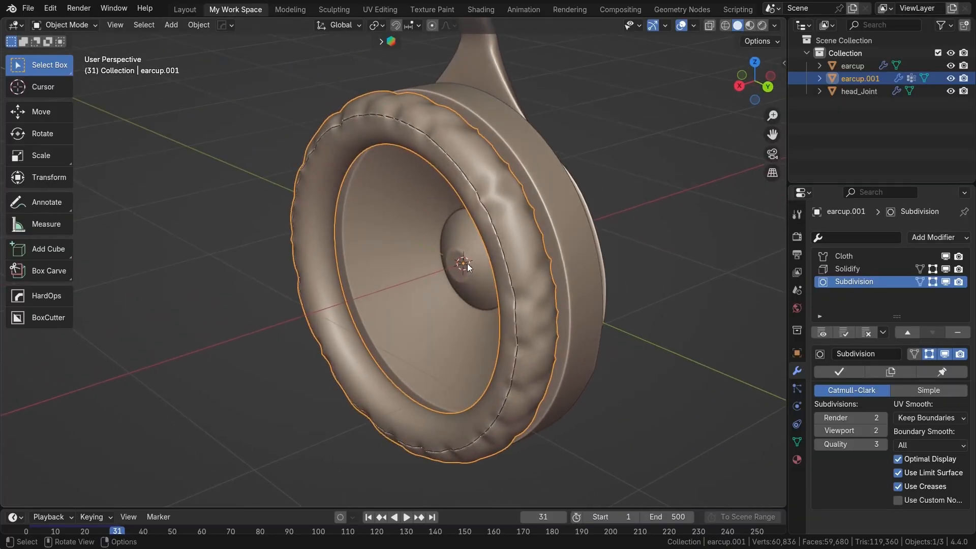
# Step: Set the ear pad's cloth pressure to 9.5 and replay the simulation from the start, stopping at frame 33
pyautogui.click(840, 258)
pyautogui.click(916, 356)
pyautogui.scroll(-9, 889, 366)
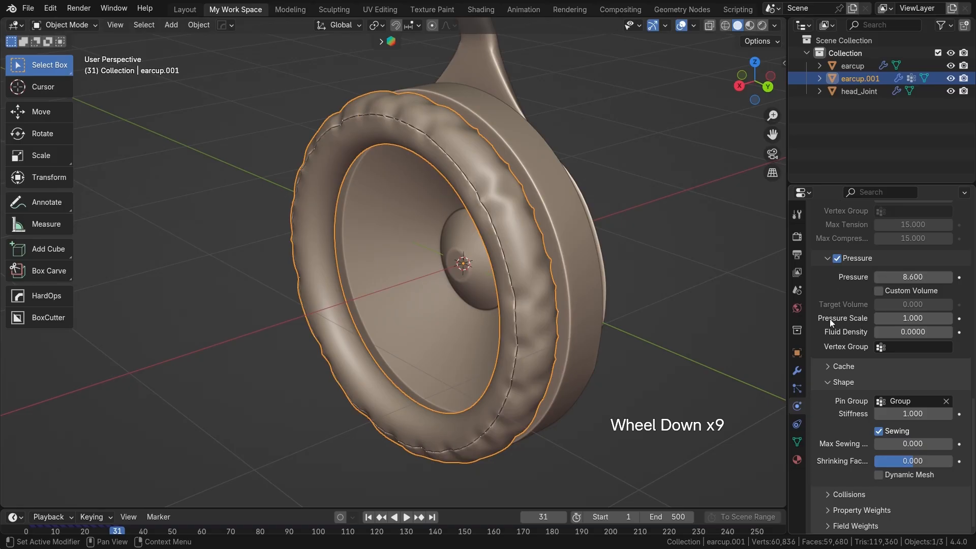
pyautogui.moveTo(898, 275); pyautogui.dragTo(902, 275)
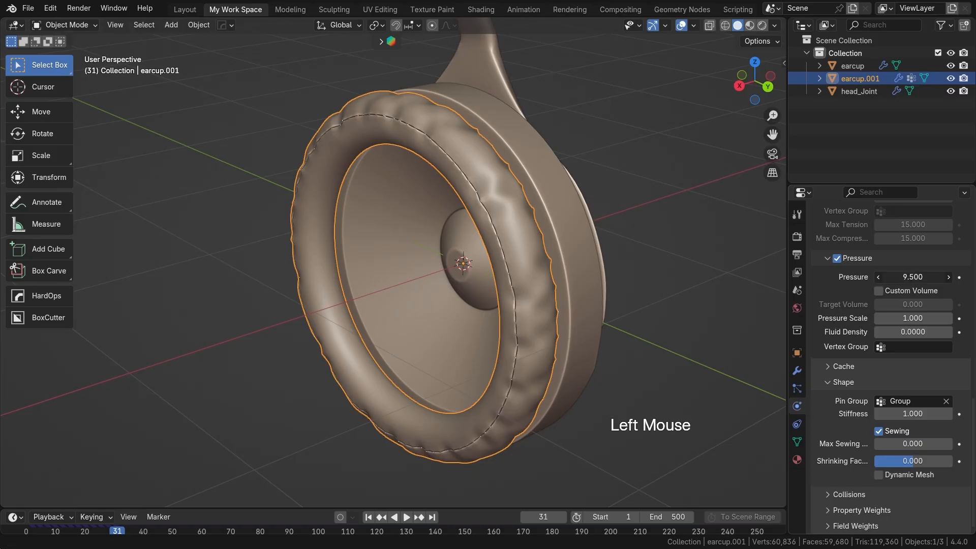
pyautogui.hotkey('shift', 'Left')
pyautogui.press('space')
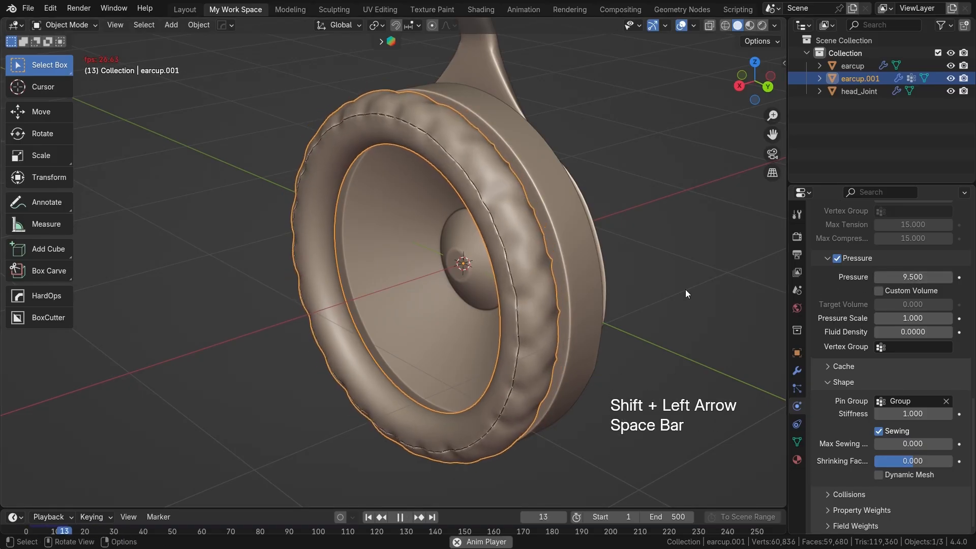
pyautogui.press('space')
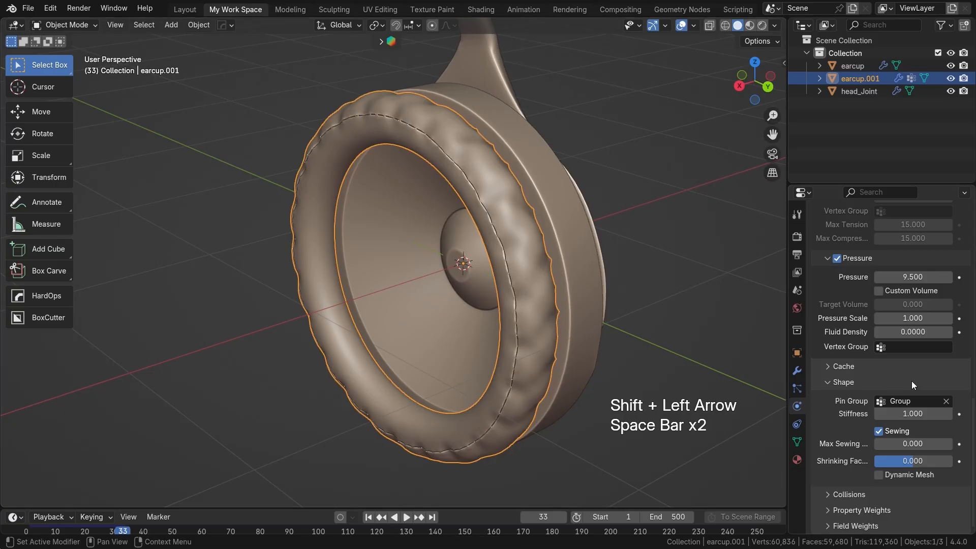
# Step: Apply the ear pad's Cloth modifier at frame 33 to keep the puffed shape, leaving Solidify and Subdivision unapplied
pyautogui.scroll(-4, 911, 382)
pyautogui.scroll(1, 911, 383)
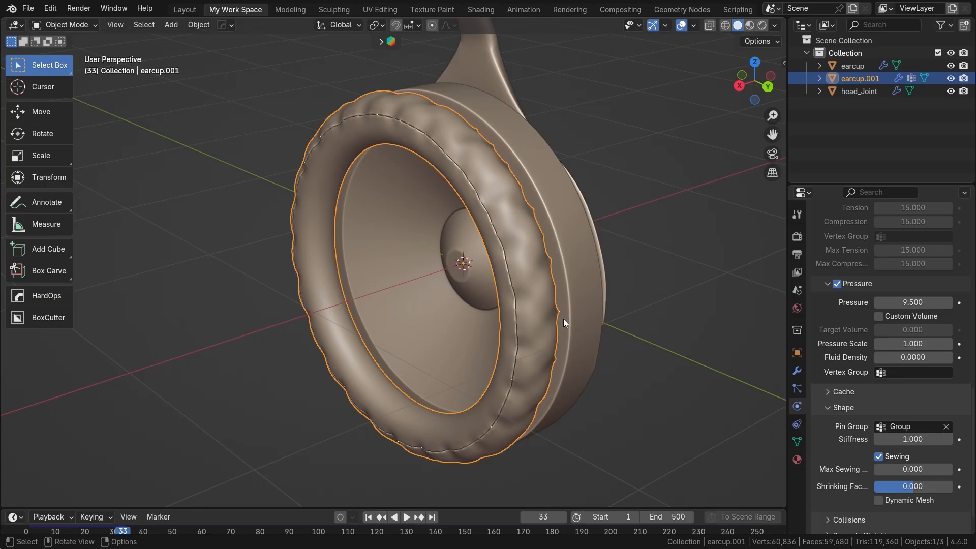
pyautogui.moveTo(504, 265)
pyautogui.keyDown('shift'); pyautogui.mouseDown(button='middle')
pyautogui.moveTo(499, 259)
pyautogui.moveTo(493, 272)
pyautogui.mouseUp(button='middle'); pyautogui.keyUp('shift')
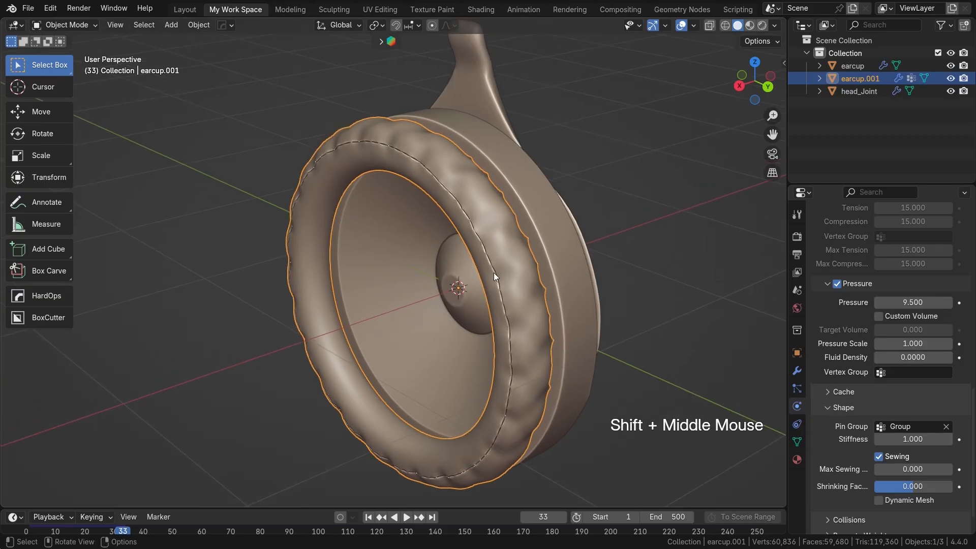
pyautogui.scroll(-2, 492, 272)
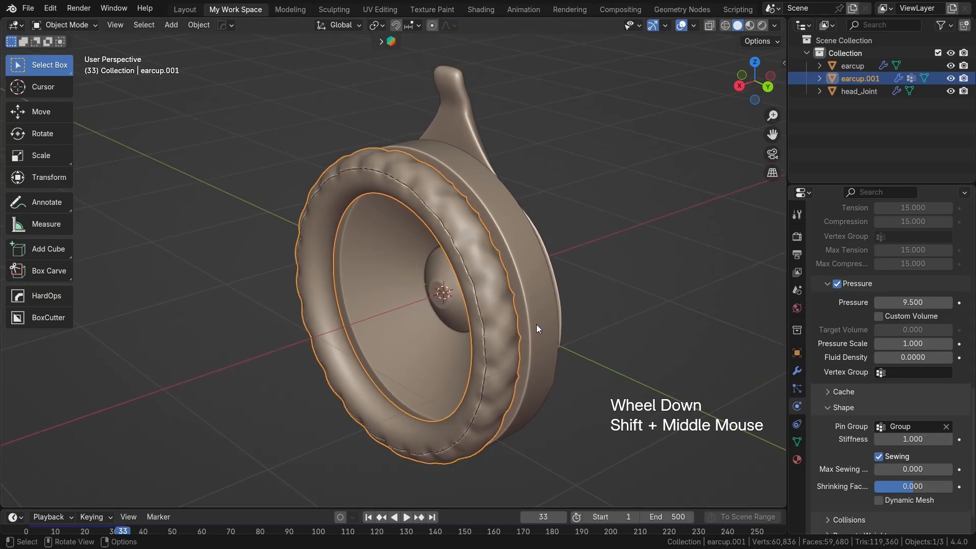
pyautogui.keyDown('shift'); pyautogui.moveTo(523, 262); pyautogui.dragTo(401, 261, button='middle'); pyautogui.keyUp('shift')
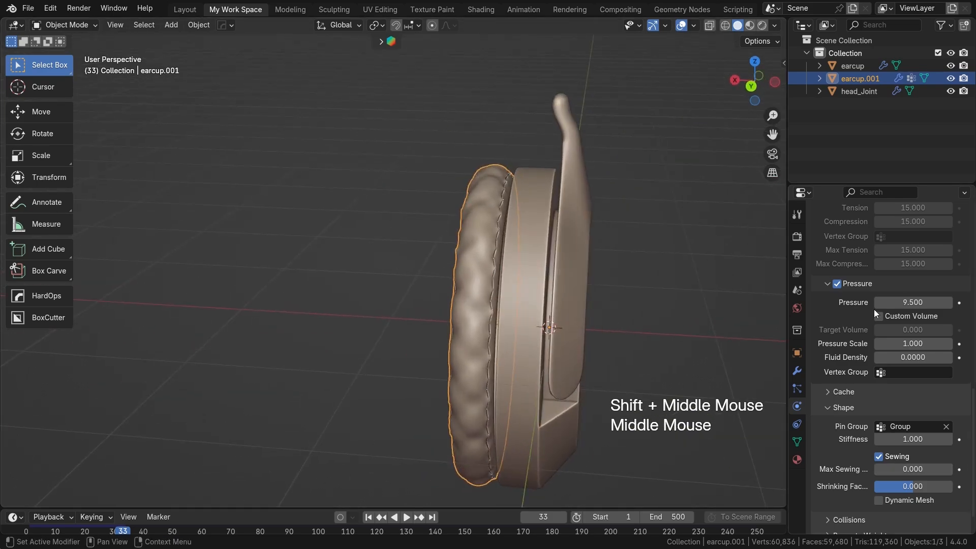
pyautogui.scroll(6, 847, 258)
pyautogui.click(795, 368)
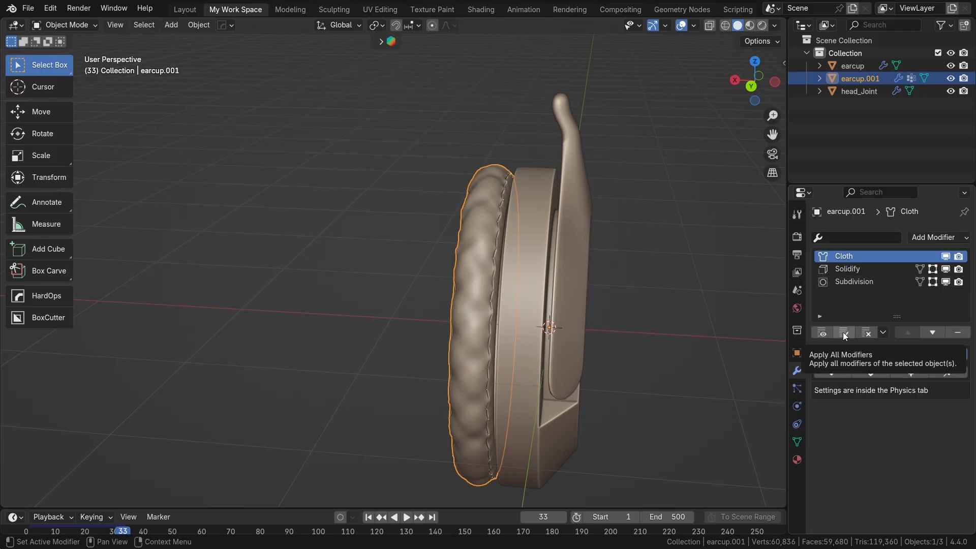
pyautogui.click(831, 371)
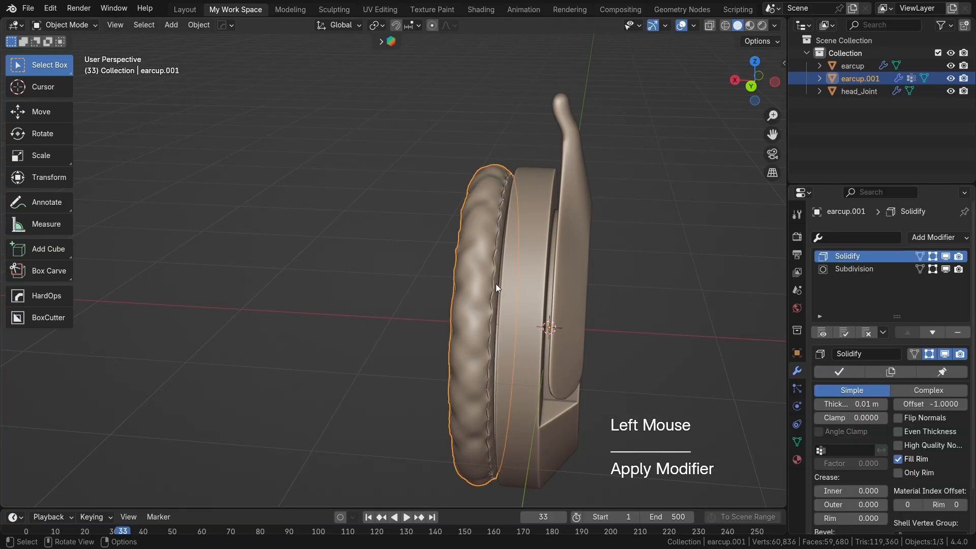
# Step: Inspect the ear pad's mesh in Edit Mode, return to Object Mode, and examine the stitched surface with nothing selected
pyautogui.moveTo(496, 283); pyautogui.dragTo(553, 290, button='middle')
pyautogui.press('Tab')
pyautogui.moveTo(376, 227); pyautogui.dragTo(708, 214, button='middle')
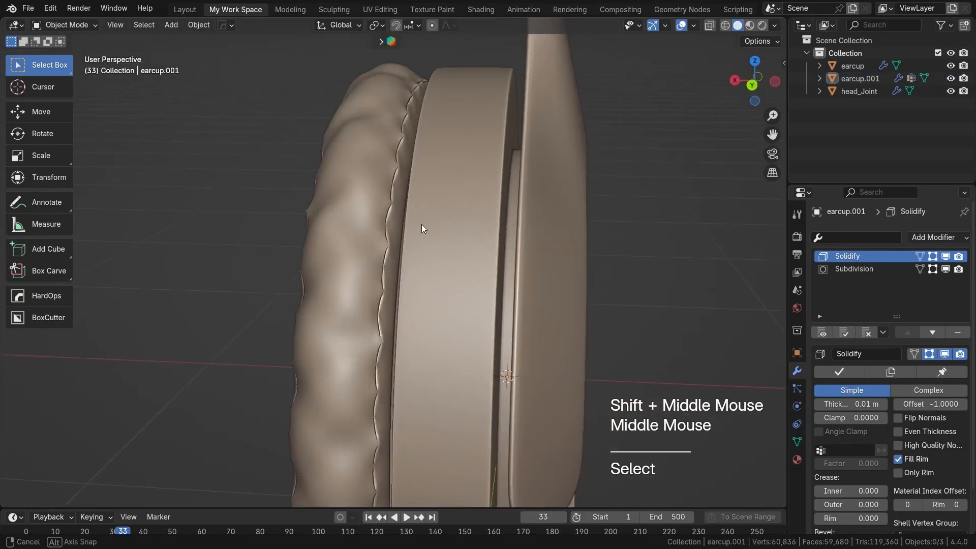
pyautogui.scroll(-3, 529, 232)
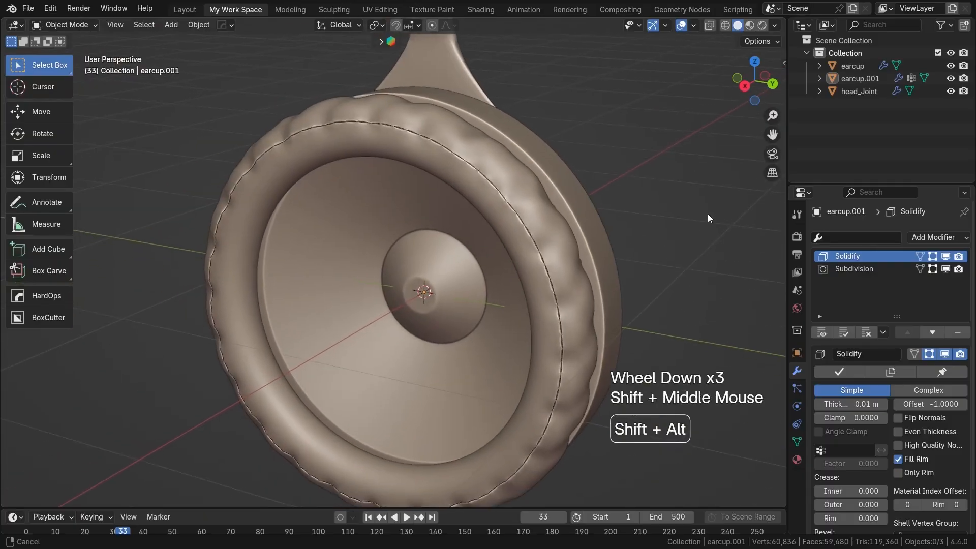
pyautogui.scroll(-1, 544, 280)
pyautogui.keyDown('shift'); pyautogui.moveTo(543, 279); pyautogui.dragTo(554, 243, button='middle'); pyautogui.keyUp('shift')
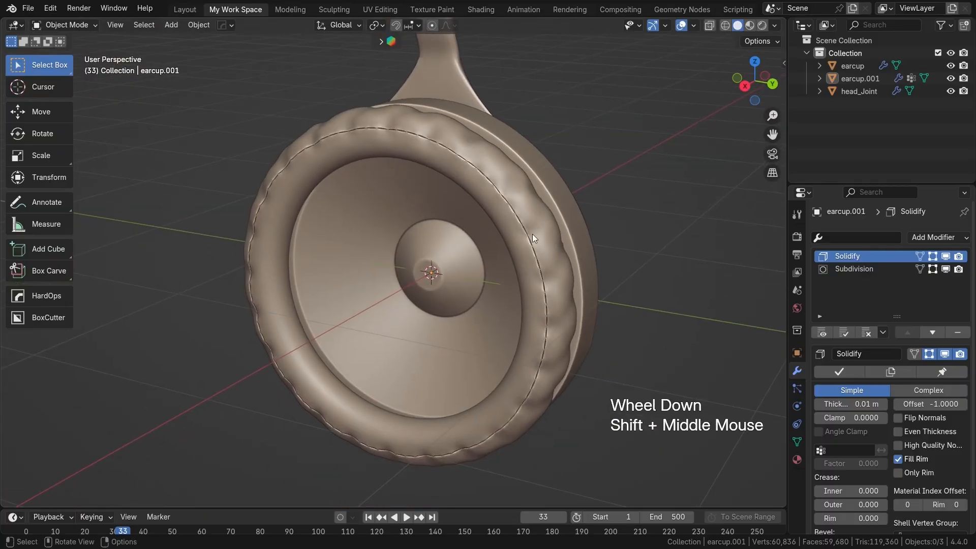
# Step: Switch the viewport shading to the light grey MatCap
pyautogui.click(773, 26)
pyautogui.click(762, 105)
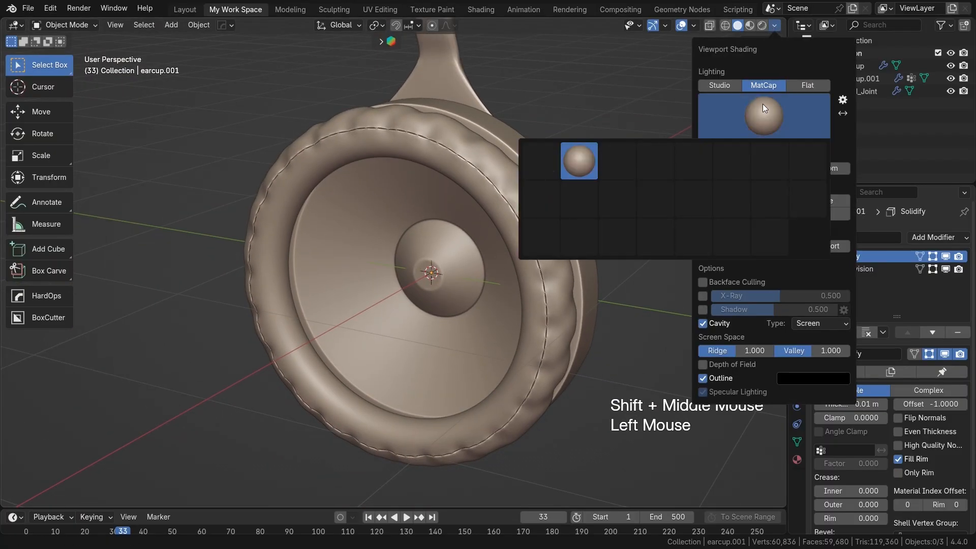
pyautogui.click(602, 164)
# Step: Move the ear pad slightly along the X axis so it sits against the ear cup, and deselect it
pyautogui.moveTo(446, 215)
pyautogui.mouseDown(button='middle')
pyautogui.moveTo(292, 207)
pyautogui.moveTo(303, 182)
pyautogui.moveTo(331, 244)
pyautogui.moveTo(404, 254)
pyautogui.moveTo(424, 226)
pyautogui.moveTo(456, 230)
pyautogui.moveTo(501, 264)
pyautogui.moveTo(464, 220)
pyautogui.moveTo(391, 242)
pyautogui.moveTo(431, 249)
pyautogui.moveTo(474, 225)
pyautogui.moveTo(602, 238)
pyautogui.moveTo(568, 239)
pyautogui.mouseUp(button='middle')
pyautogui.scroll(2, 456, 230)
pyautogui.scroll(-2, 474, 224)
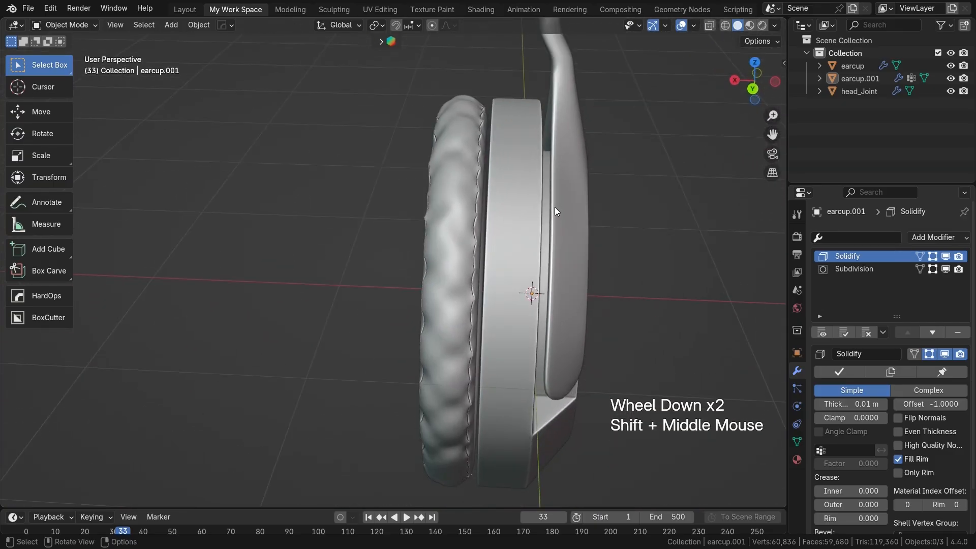
pyautogui.click(463, 237)
pyautogui.press('g')
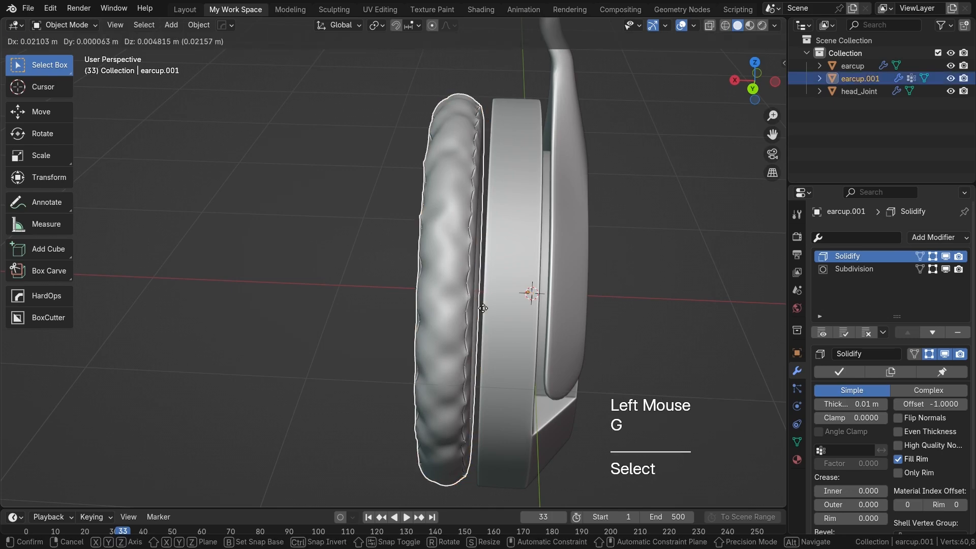
pyautogui.press('x')
pyautogui.click(487, 307)
pyautogui.scroll(2, 486, 306)
pyautogui.keyDown('shift'); pyautogui.moveTo(486, 307); pyautogui.dragTo(682, 244, button='middle'); pyautogui.keyUp('shift')
pyautogui.click(682, 243)
# Step: Switch the viewport shading to the red MatCap and view the ear cup from the side
pyautogui.scroll(-2, 468, 270)
pyautogui.moveTo(468, 271); pyautogui.dragTo(441, 264, button='middle')
pyautogui.click(773, 26)
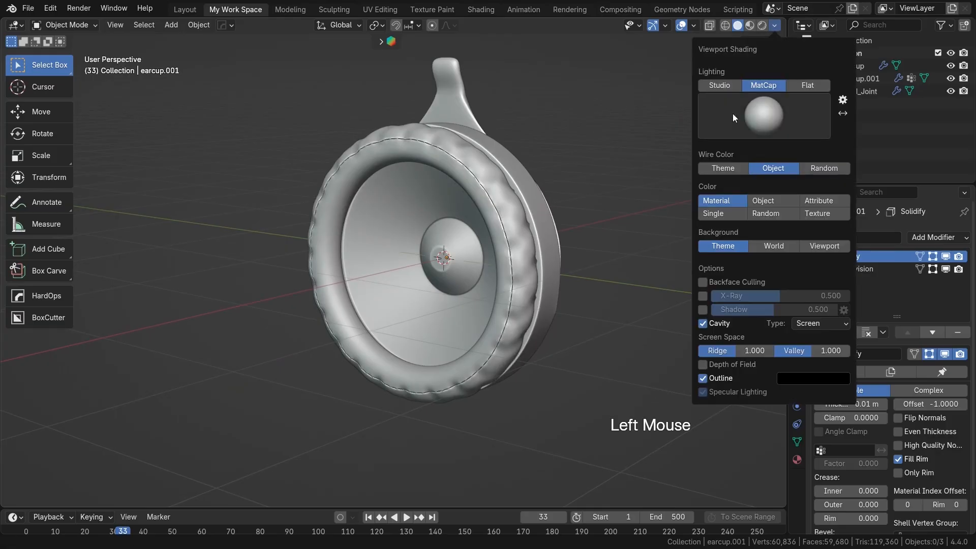
pyautogui.click(753, 117)
pyautogui.click(577, 198)
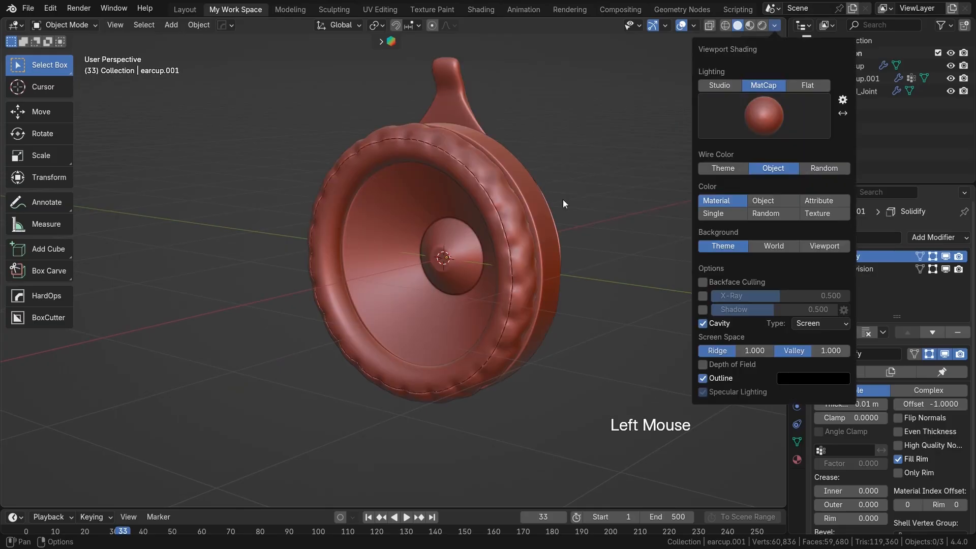
pyautogui.moveTo(492, 234); pyautogui.dragTo(431, 257, button='middle')
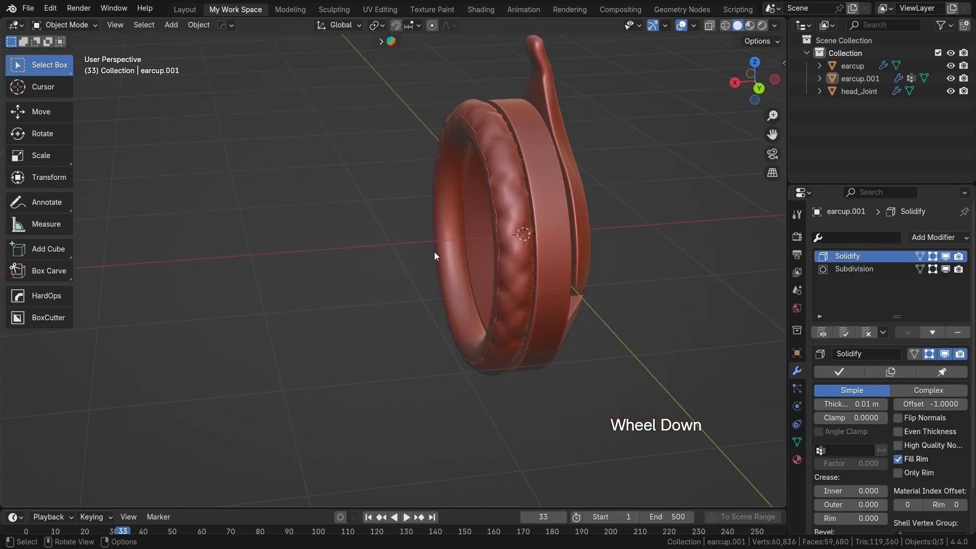
# Step: In the back orthographic view, rename the ear pad object as cushions and keep it selected
pyautogui.press('KP_1')
pyautogui.press('ctrl+KP_1')
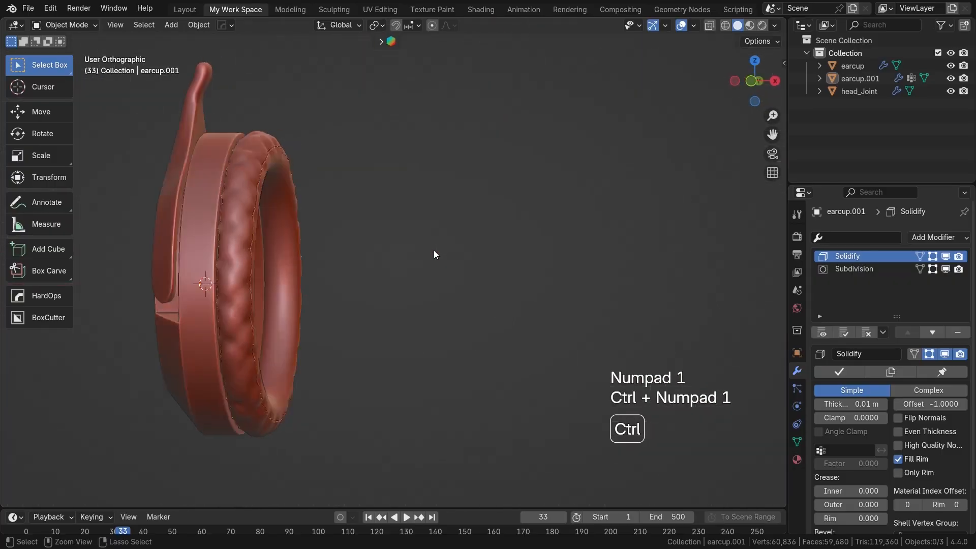
pyautogui.scroll(-2, 447, 253)
pyautogui.moveTo(369, 140); pyautogui.dragTo(586, 417)
pyautogui.click(461, 246)
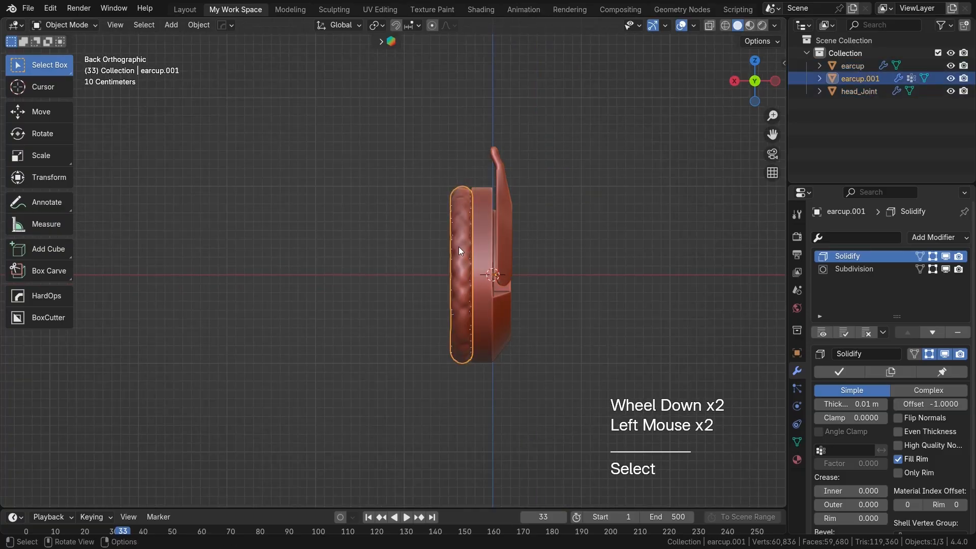
pyautogui.press('F2')
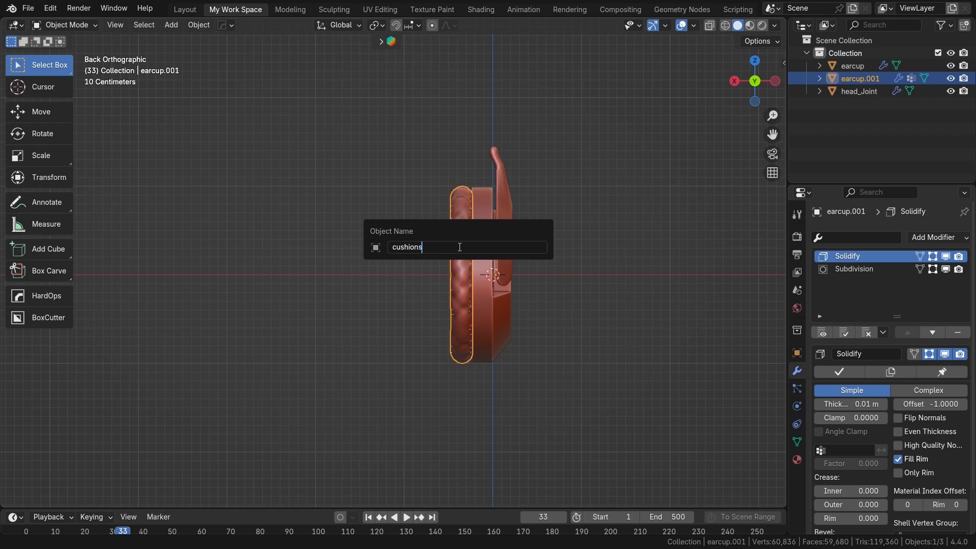
pyautogui.press('Return')
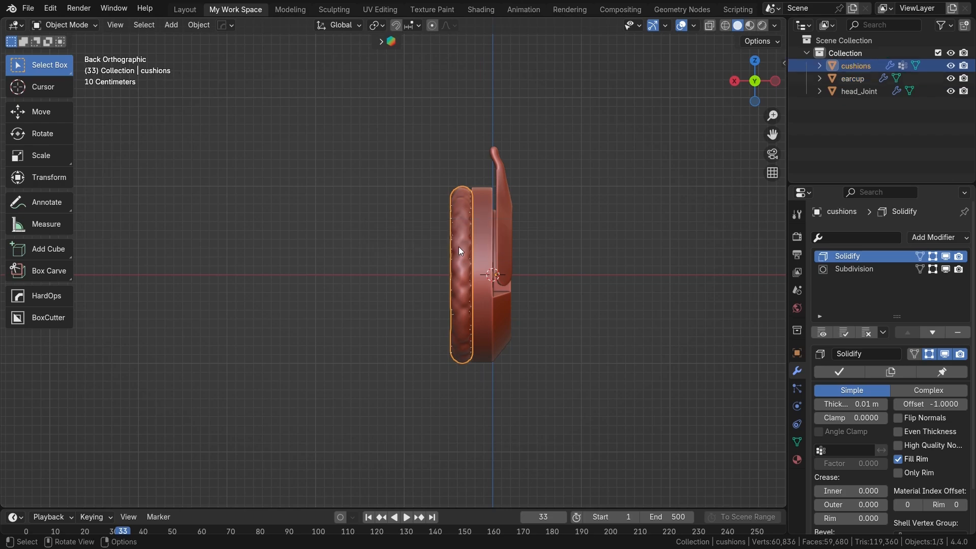
pyautogui.click(487, 221)
pyautogui.click(465, 225)
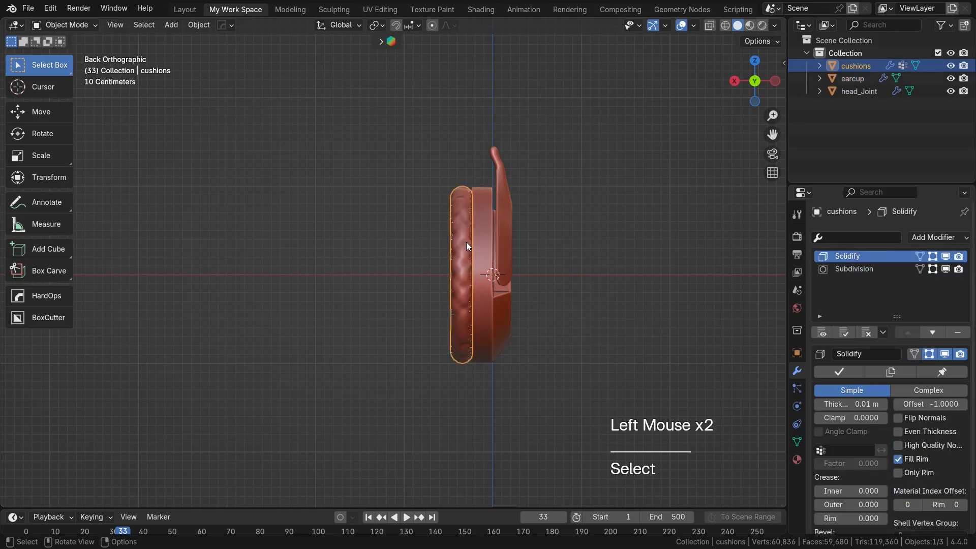
# Step: Parent the cushions to the ear cup using the Object (Keep Transform) option
pyautogui.scroll(1, 465, 242)
pyautogui.scroll(1, 468, 239)
pyautogui.keyDown('shift'); pyautogui.moveTo(468, 239); pyautogui.dragTo(489, 214, button='middle'); pyautogui.keyUp('shift')
pyautogui.keyDown('shift'); pyautogui.click(486, 218); pyautogui.keyUp('shift')
pyautogui.hotkey('ctrl', 'p')
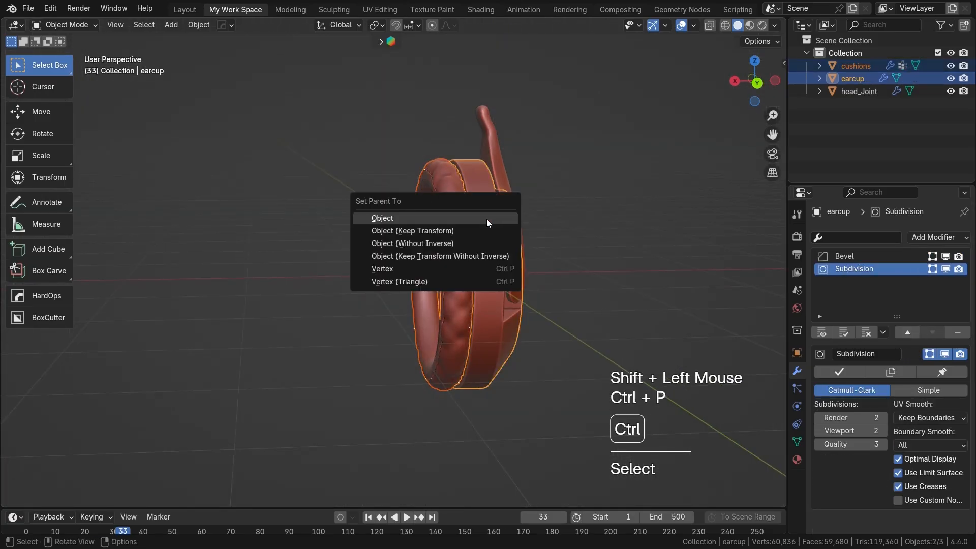
pyautogui.click(443, 231)
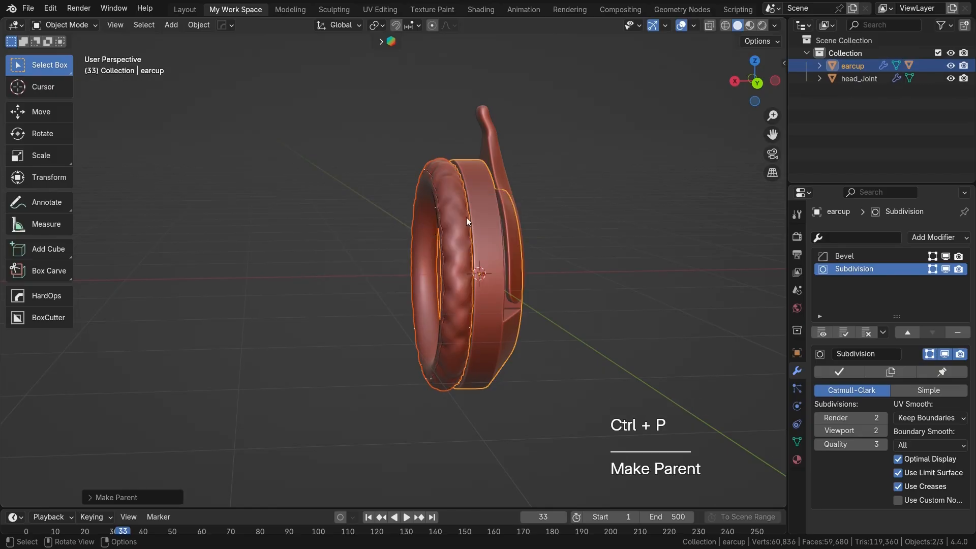
# Step: Parent the ear cup to the head joint, with the head joint as the active object
pyautogui.keyDown('shift'); pyautogui.click(495, 163); pyautogui.keyUp('shift')
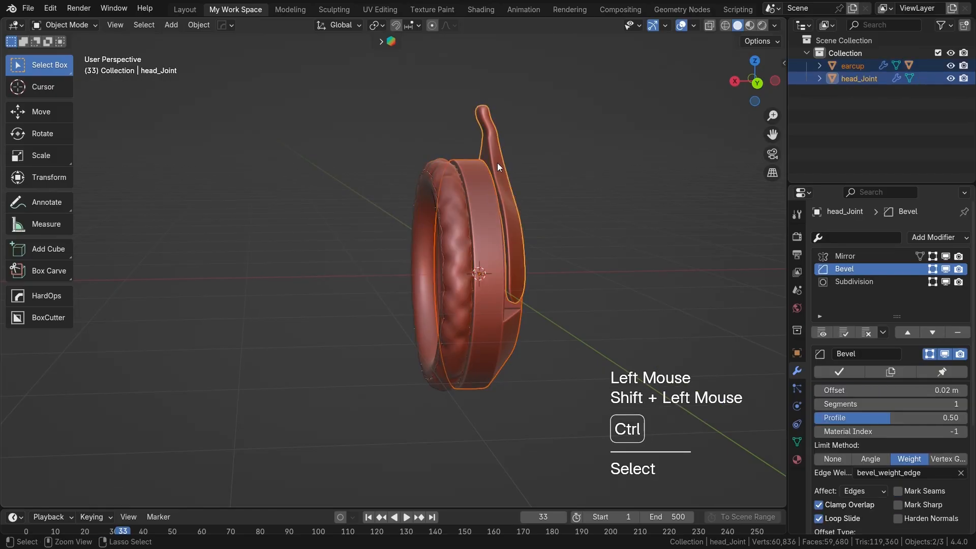
pyautogui.hotkey('ctrl', 'p')
pyautogui.click(497, 163)
# Step: Try rotating the head joint and the ear cup in turn to test the parenting, cancelling each rotation
pyautogui.click(495, 137)
pyautogui.moveTo(501, 239); pyautogui.dragTo(489, 260, button='middle')
pyautogui.press('r')
pyautogui.rightClick(498, 218)
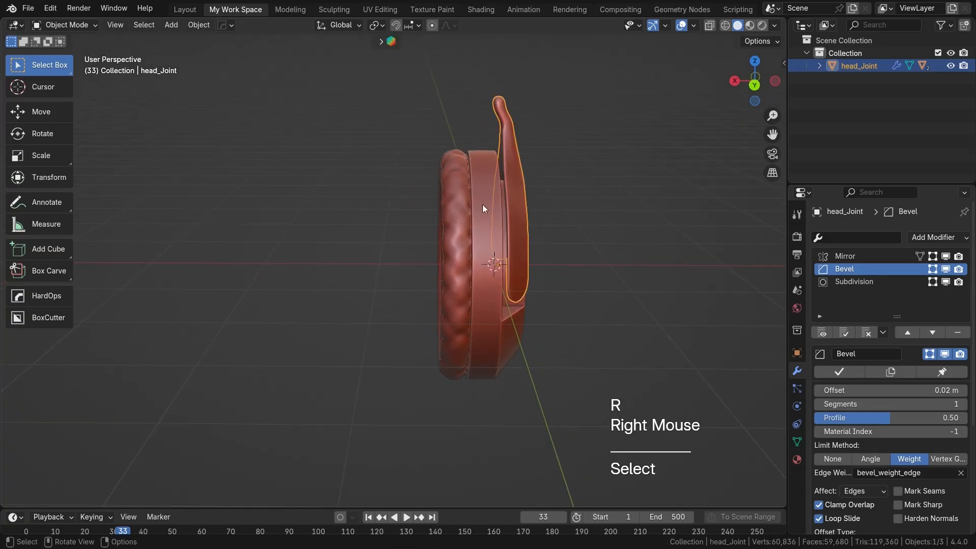
pyautogui.click(480, 188)
pyautogui.press('r')
pyautogui.rightClick(559, 258)
pyautogui.moveTo(549, 258); pyautogui.dragTo(474, 266, button='middle')
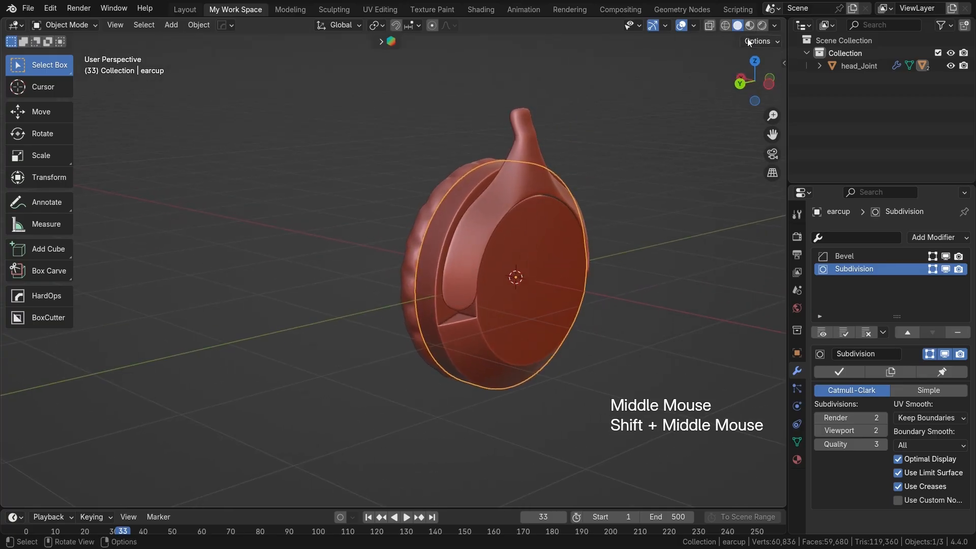
# Step: Switch the viewport shading to the beige MatCap and view the ear cup closer
pyautogui.click(773, 25)
pyautogui.click(737, 127)
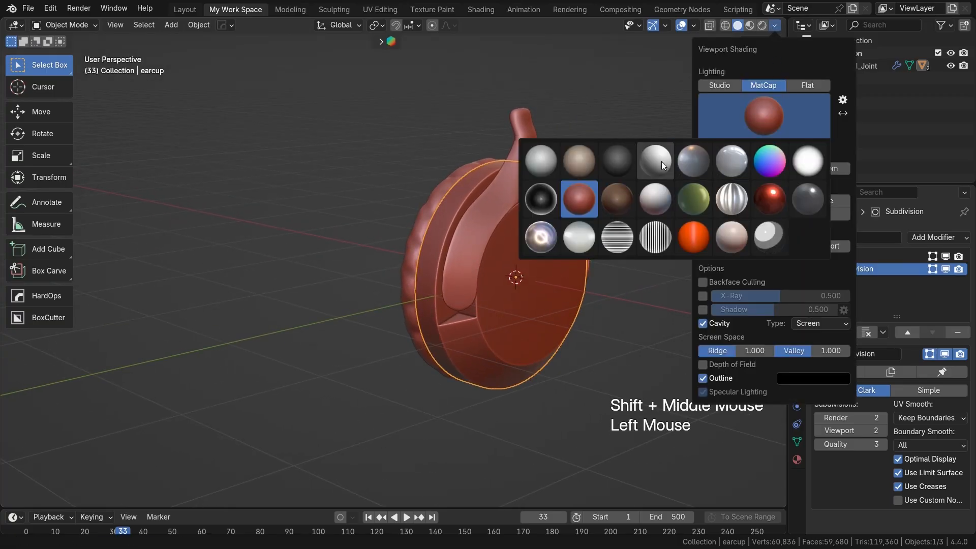
pyautogui.click(579, 160)
pyautogui.scroll(2, 534, 269)
pyautogui.keyDown('shift'); pyautogui.moveTo(525, 284); pyautogui.dragTo(517, 282, button='middle'); pyautogui.keyUp('shift')
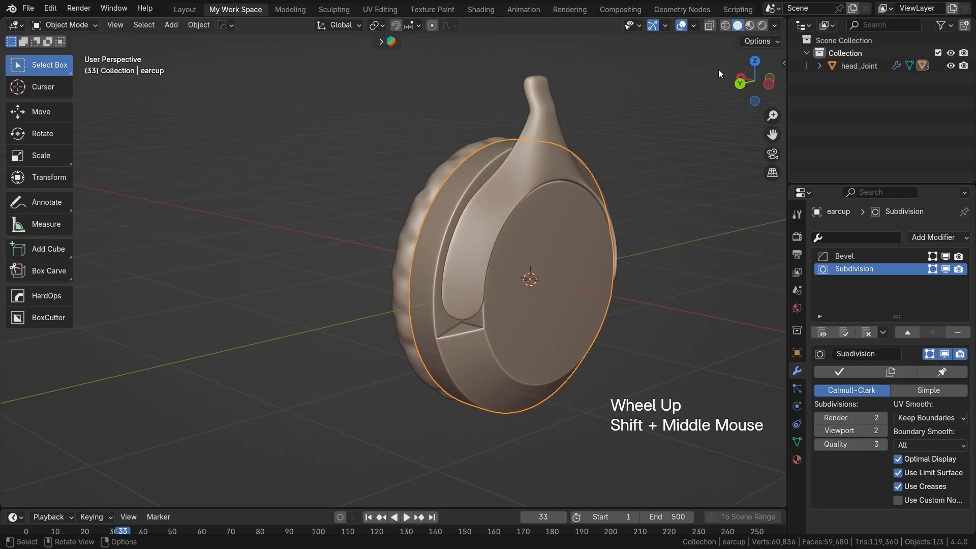
# Step: Switch the viewport shading to the olive green MatCap
pyautogui.click(774, 26)
pyautogui.click(739, 133)
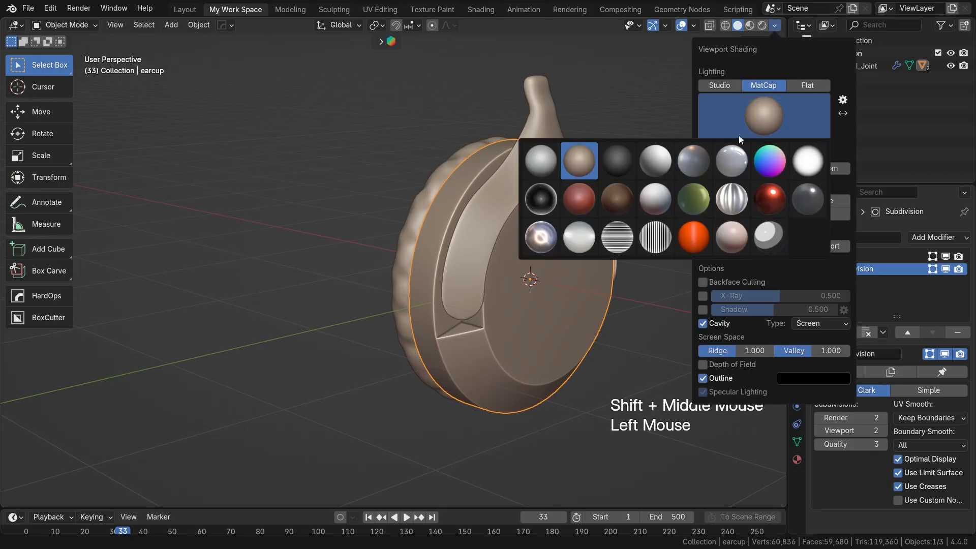
pyautogui.click(699, 199)
# Step: Try rotating the ear cup from a side angle to check its movement with the cushion, and cancel the rotation
pyautogui.moveTo(546, 255)
pyautogui.keyDown('shift'); pyautogui.mouseDown(button='middle')
pyautogui.moveTo(443, 251)
pyautogui.moveTo(587, 246)
pyautogui.moveTo(651, 214)
pyautogui.moveTo(623, 263)
pyautogui.moveTo(511, 252)
pyautogui.moveTo(546, 236)
pyautogui.moveTo(431, 233)
pyautogui.moveTo(462, 238)
pyautogui.mouseUp(button='middle'); pyautogui.keyUp('shift')
pyautogui.keyDown('shift'); pyautogui.moveTo(462, 239); pyautogui.dragTo(474, 205, button='middle'); pyautogui.keyUp('shift')
pyautogui.click(474, 205)
pyautogui.click(465, 206)
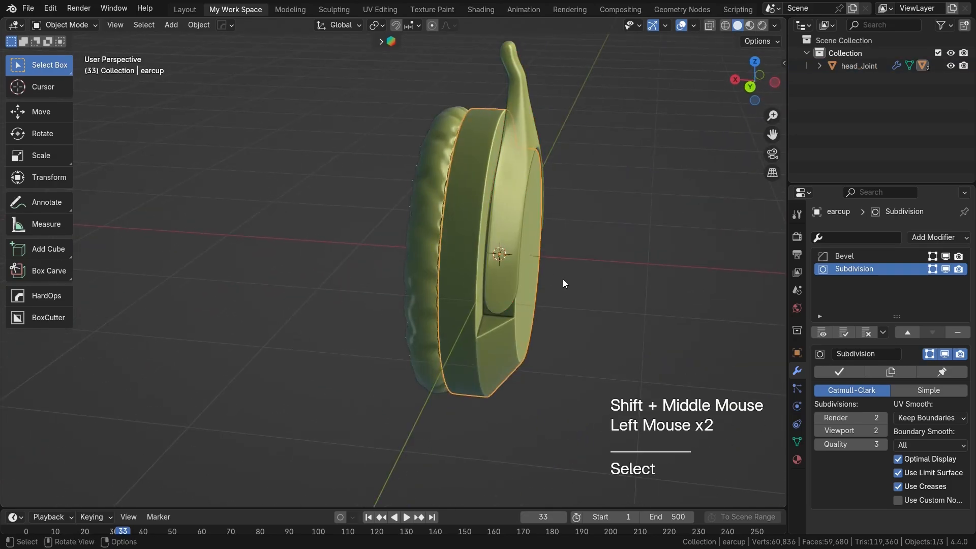
pyautogui.press('r')
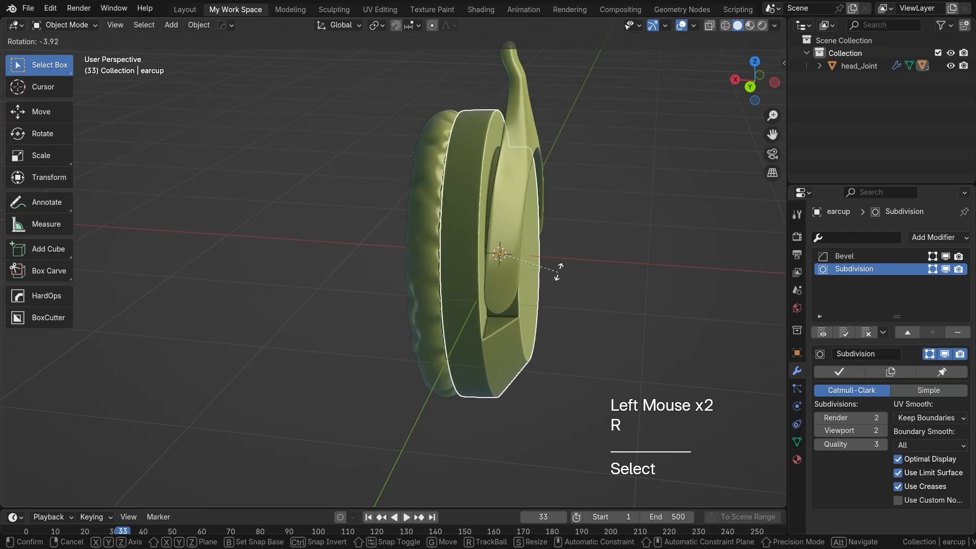
pyautogui.rightClick(556, 274)
pyautogui.moveTo(467, 224); pyautogui.dragTo(426, 220, button='middle')
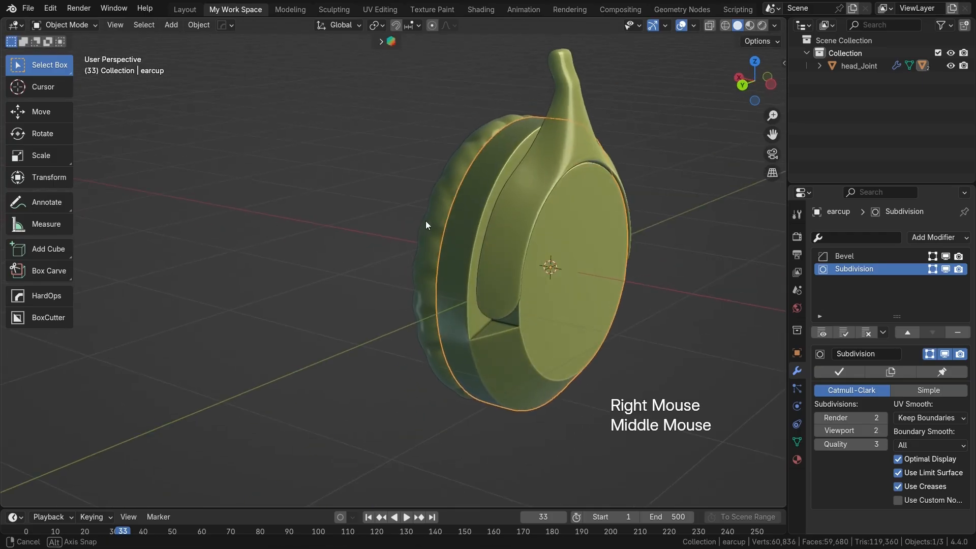
# Step: Try rotating the head joint to check how its child parts follow, cancelling each rotation
pyautogui.click(547, 194)
pyautogui.press('r')
pyautogui.rightClick(606, 260)
pyautogui.moveTo(604, 261); pyautogui.dragTo(625, 261, button='middle')
pyautogui.click(592, 108)
pyautogui.press('r')
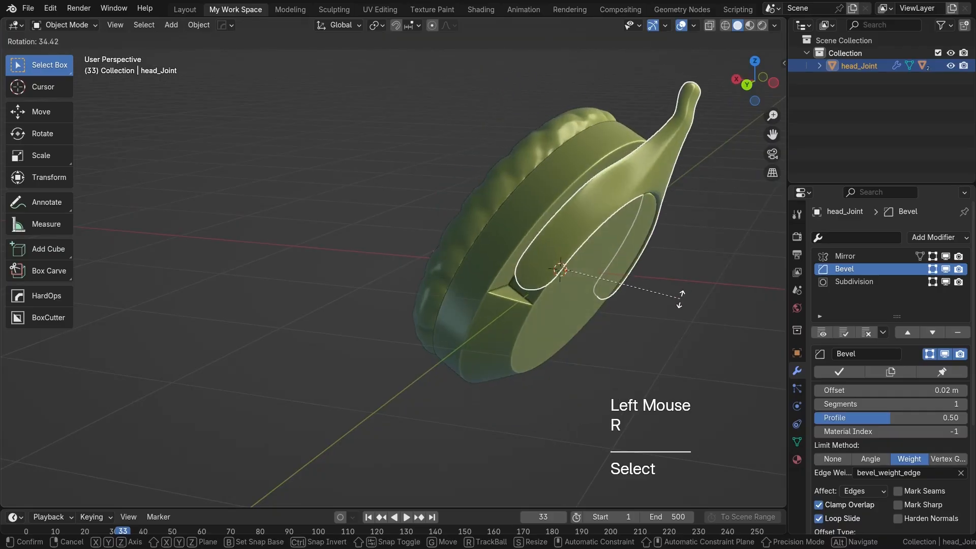
pyautogui.rightClick(669, 224)
# Step: Try tilting the ear cup inside the head joint twice, cancelling both rotations
pyautogui.click(533, 358)
pyautogui.press('r')
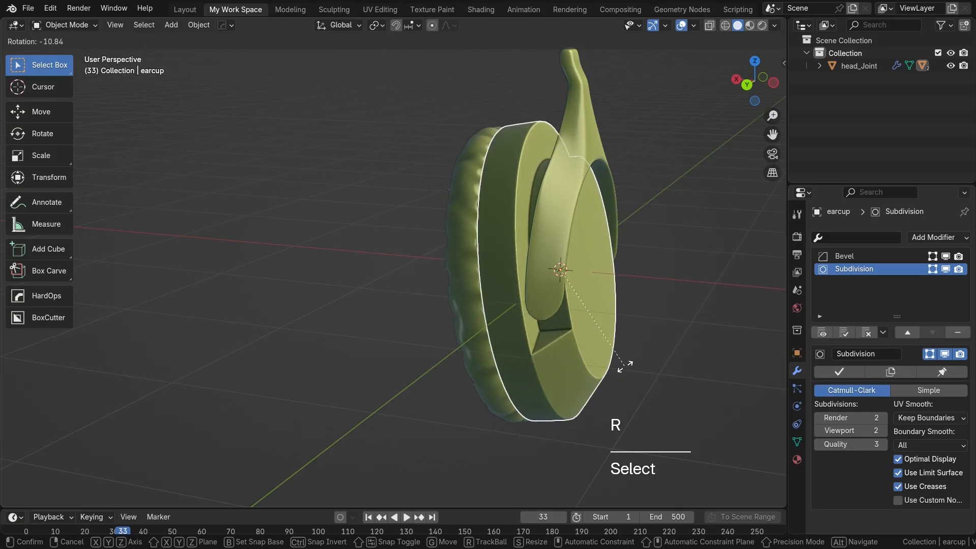
pyautogui.rightClick(547, 311)
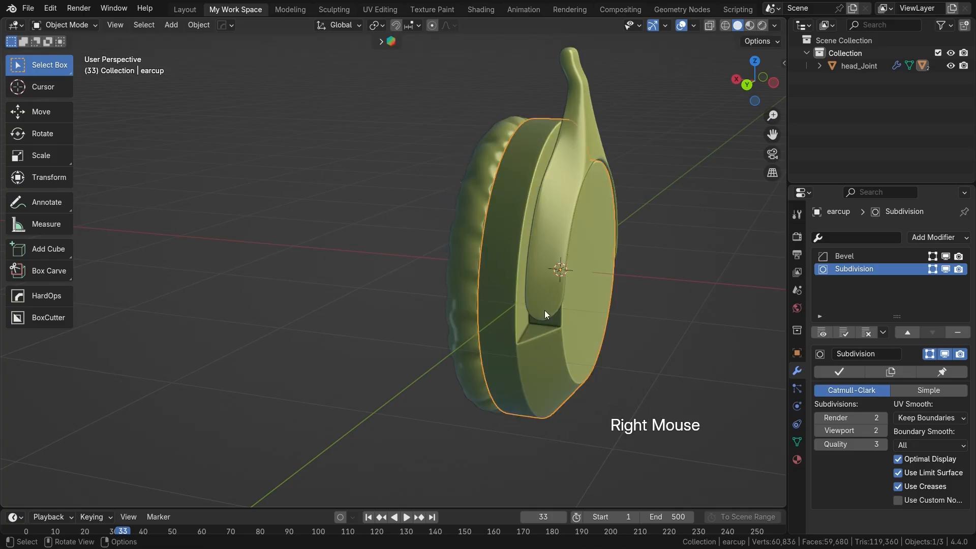
pyautogui.press('r')
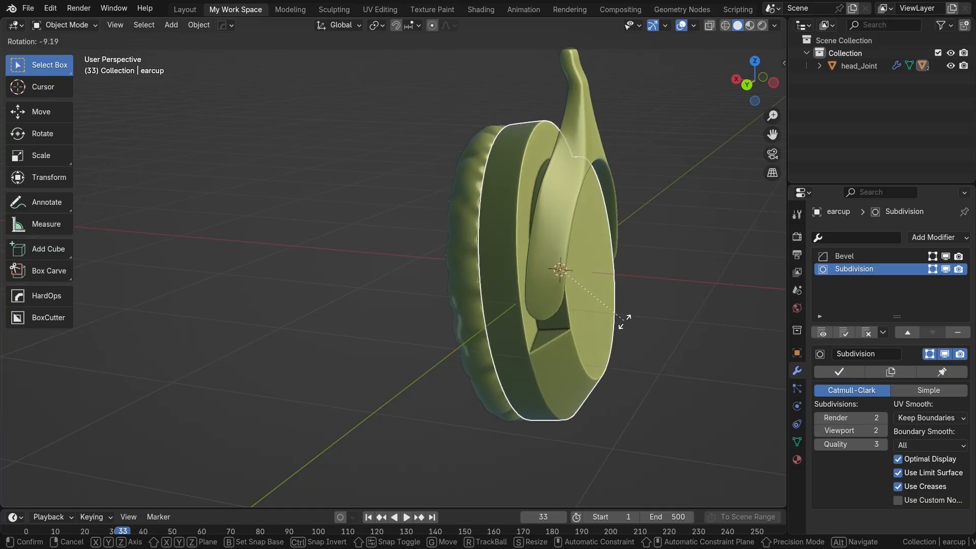
pyautogui.rightClick(631, 323)
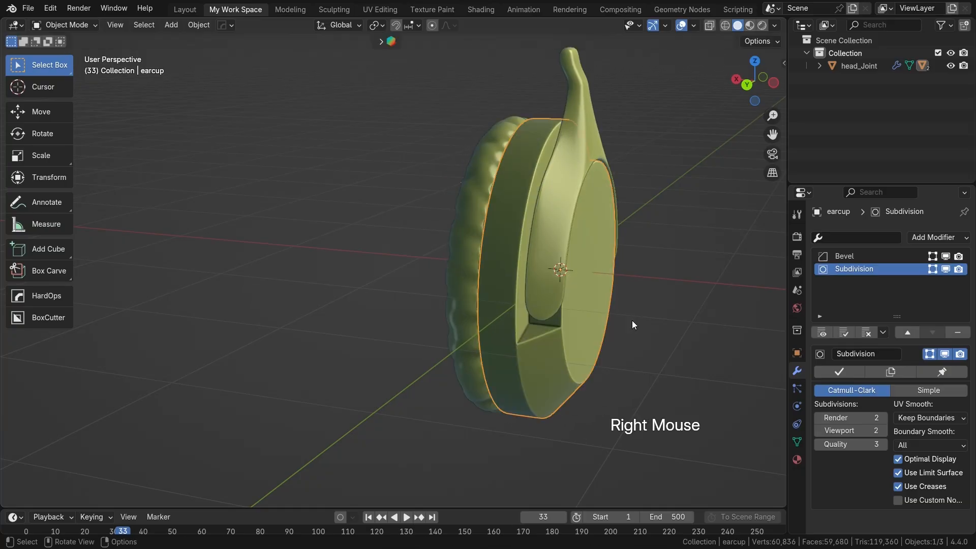
# Step: Try rotating the cushion and the ear cup separately, cancel both rotations, and deselect everything
pyautogui.click(453, 287)
pyautogui.press('r')
pyautogui.rightClick(580, 350)
pyautogui.moveTo(579, 350); pyautogui.dragTo(483, 340, button='middle')
pyautogui.click(484, 339)
pyautogui.press('r')
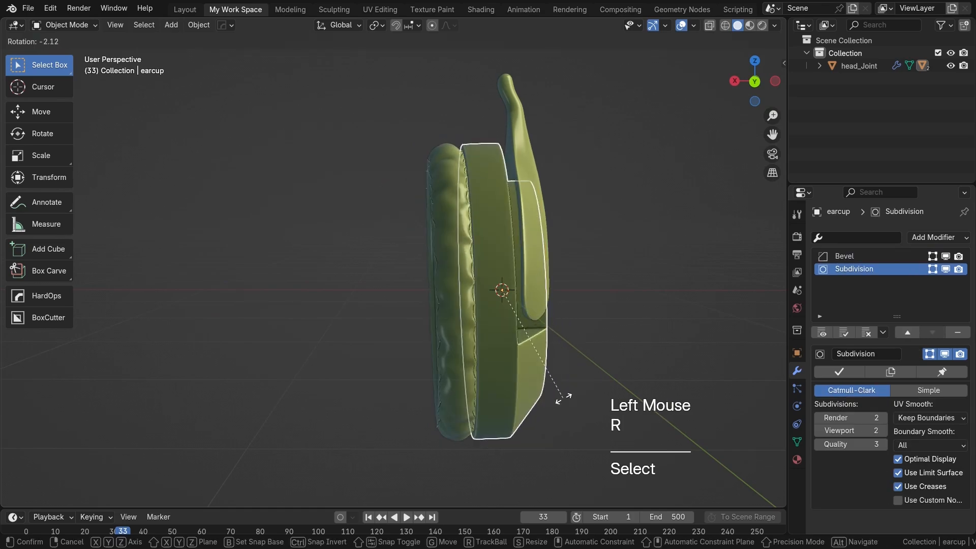
pyautogui.rightClick(563, 397)
pyautogui.moveTo(475, 336); pyautogui.dragTo(593, 323, button='middle')
pyautogui.scroll(-2, 533, 335)
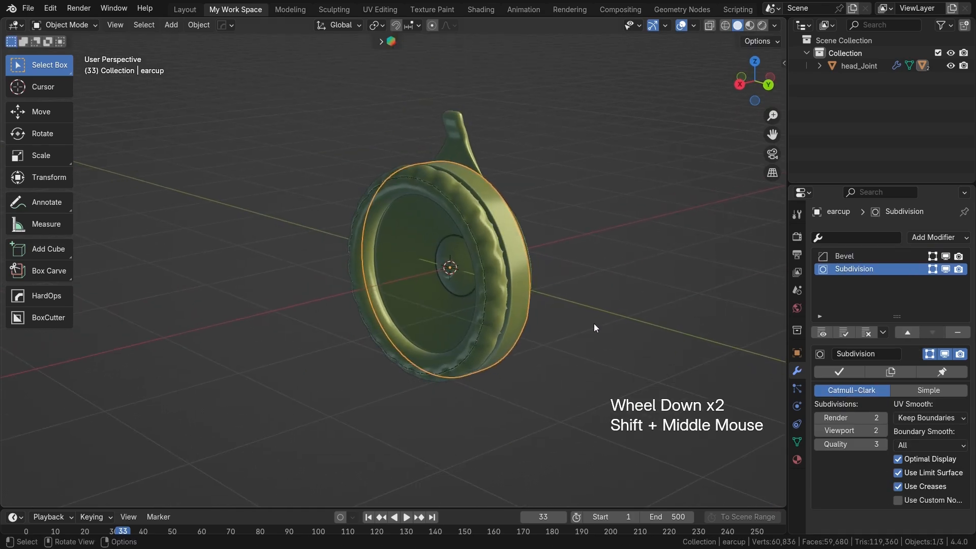
pyautogui.click(577, 295)
# Step: In the back orthographic view, move all three headphone parts along X to the negative side of the origin and deselect them
pyautogui.press('ctrl+KP_1')
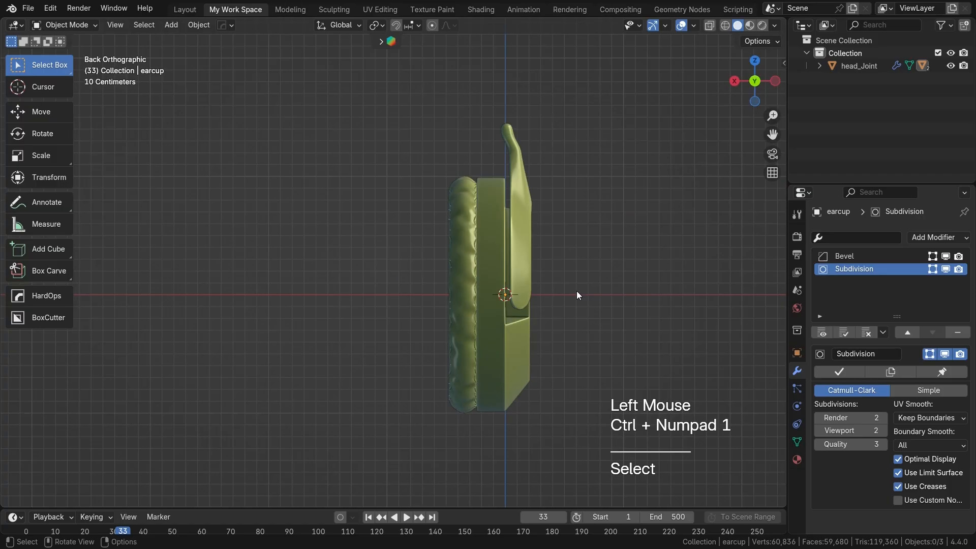
pyautogui.scroll(-2, 576, 291)
pyautogui.keyDown('shift'); pyautogui.moveTo(576, 290); pyautogui.dragTo(531, 267, button='middle'); pyautogui.keyUp('shift')
pyautogui.moveTo(285, 146); pyautogui.dragTo(568, 342)
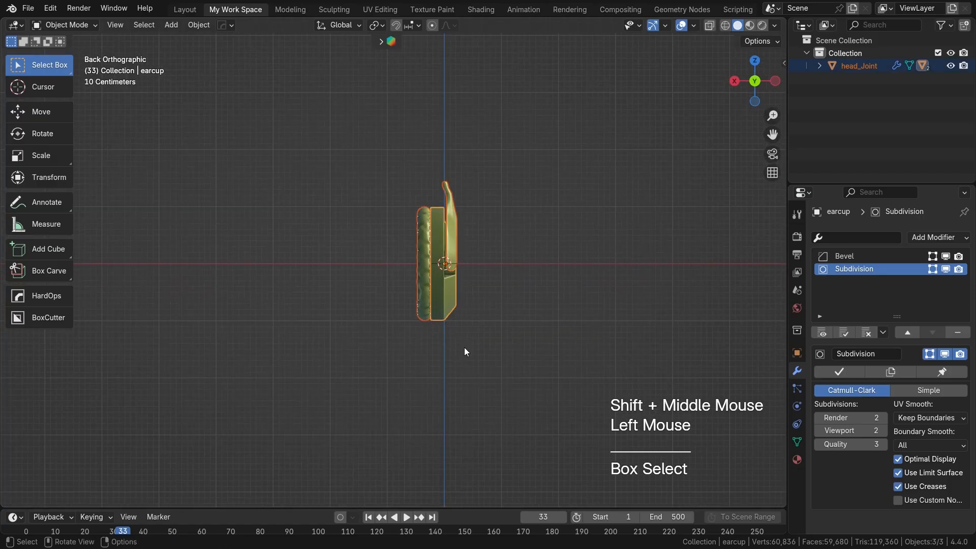
pyautogui.keyDown('shift'); pyautogui.moveTo(504, 322); pyautogui.dragTo(508, 327, button='middle'); pyautogui.keyUp('shift')
pyautogui.press('g')
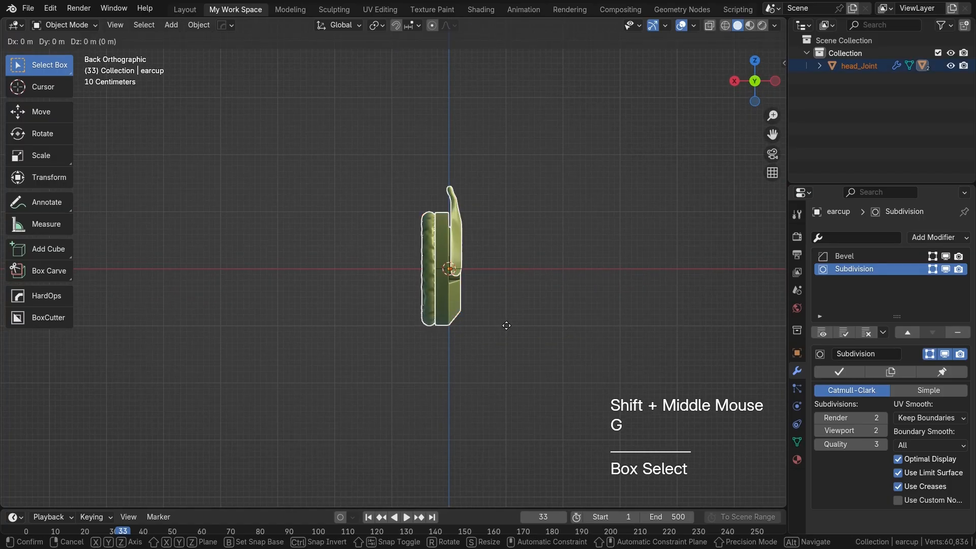
pyautogui.press('x')
pyautogui.click(584, 326)
pyautogui.scroll(1, 496, 322)
pyautogui.keyDown('shift'); pyautogui.moveTo(496, 322); pyautogui.dragTo(455, 328, button='middle'); pyautogui.keyUp('shift')
pyautogui.scroll(1, 463, 322)
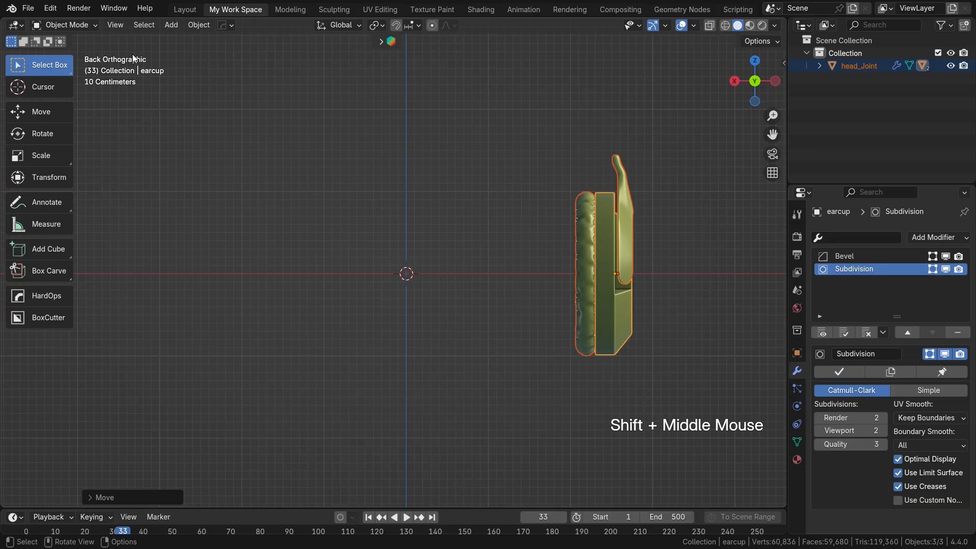
pyautogui.click(605, 349)
# Step: Compare the front and back orthographic views of the offset ear cup, ending in the back view
pyautogui.keyDown('shift'); pyautogui.moveTo(606, 348); pyautogui.dragTo(523, 279, button='middle'); pyautogui.keyUp('shift')
pyautogui.scroll(2, 537, 262)
pyautogui.press('KP_1')
pyautogui.press('ctrl+KP_1')
pyautogui.press('ctrl+KP_1')
pyautogui.press('ctrl+KP_3')
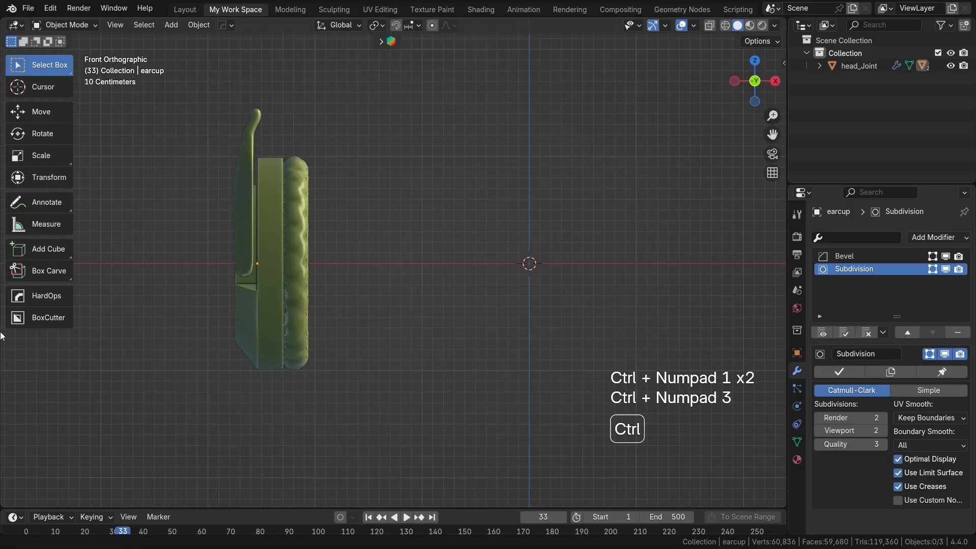
pyautogui.scroll(-2, 5, 340)
pyautogui.scroll(-2, 418, 381)
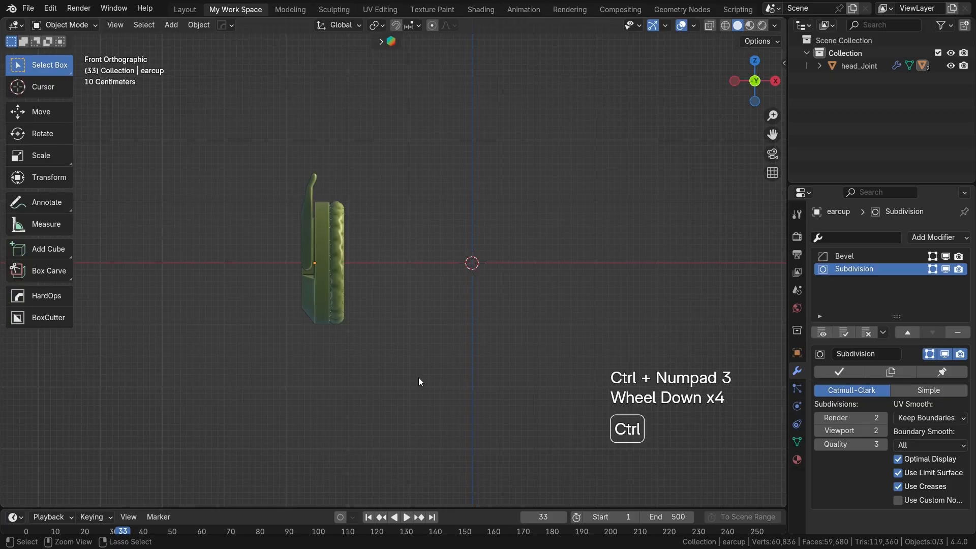
pyautogui.press('ctrl+KP_1')
pyautogui.keyDown('shift'); pyautogui.moveTo(419, 380); pyautogui.dragTo(501, 355, button='middle'); pyautogui.keyUp('shift')
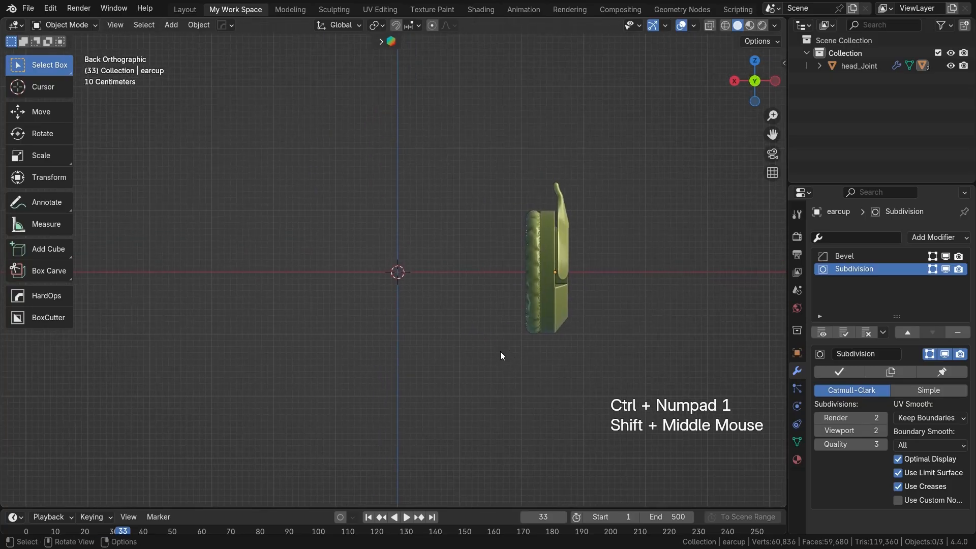
# Step: Add a cube-shaped empty at the world origin and scale it down to about 0.5
pyautogui.scroll(2, 443, 275)
pyautogui.hotkey('shift', 'a')
pyautogui.moveTo(443, 275)
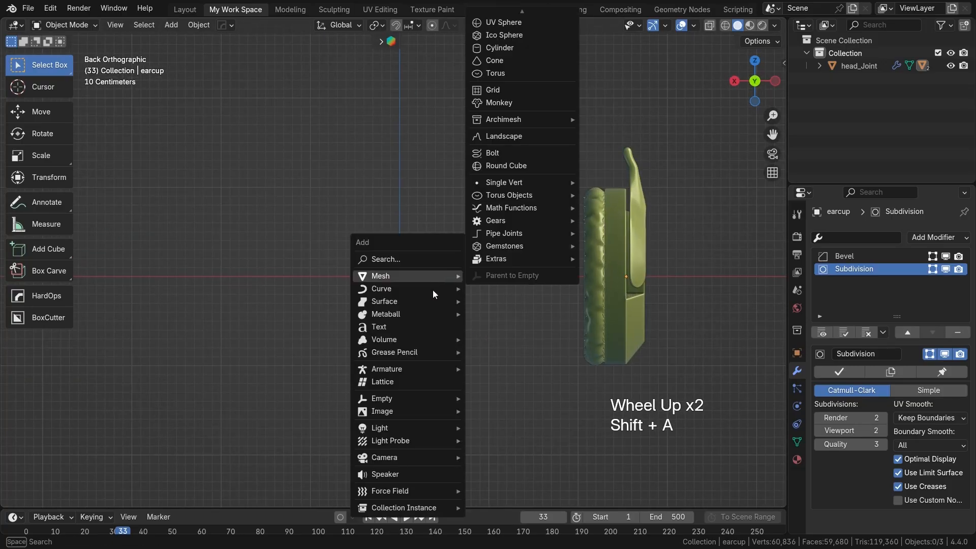
pyautogui.moveTo(457, 398)
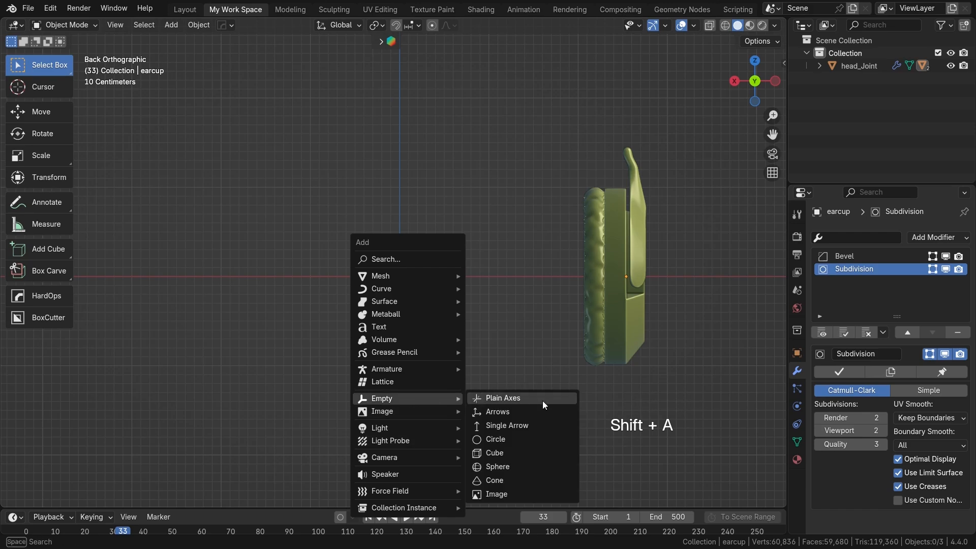
pyautogui.click(509, 453)
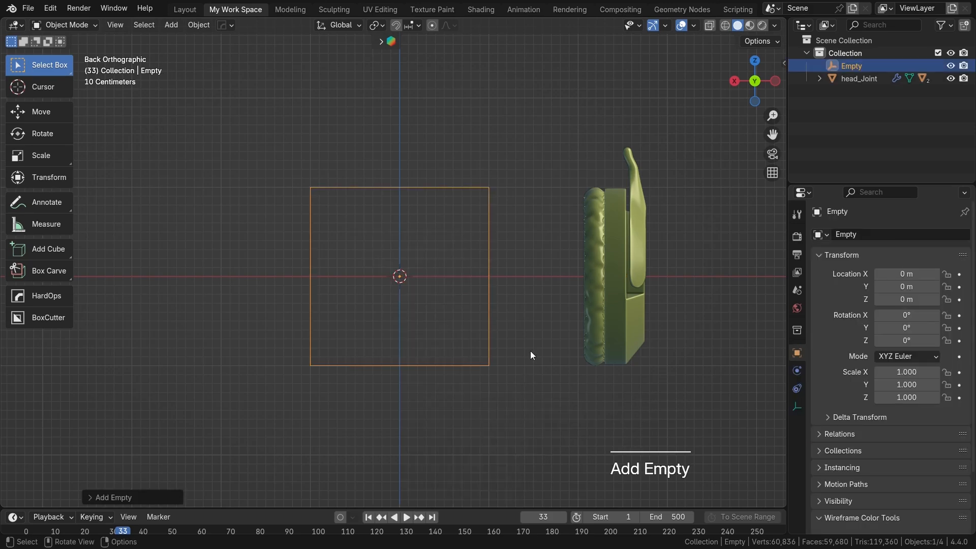
pyautogui.press('s')
pyautogui.click(489, 347)
# Step: Select only the ear cup and add a Mirror modifier to it
pyautogui.moveTo(564, 122); pyautogui.dragTo(647, 400)
pyautogui.keyDown('shift'); pyautogui.moveTo(718, 329); pyautogui.dragTo(684, 326, button='middle'); pyautogui.keyUp('shift')
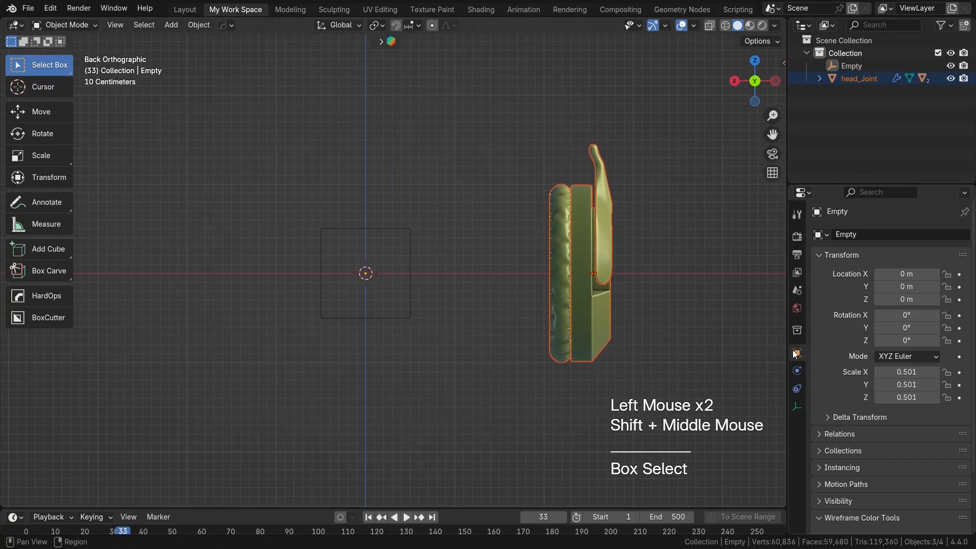
pyautogui.click(602, 229)
pyautogui.click(584, 220)
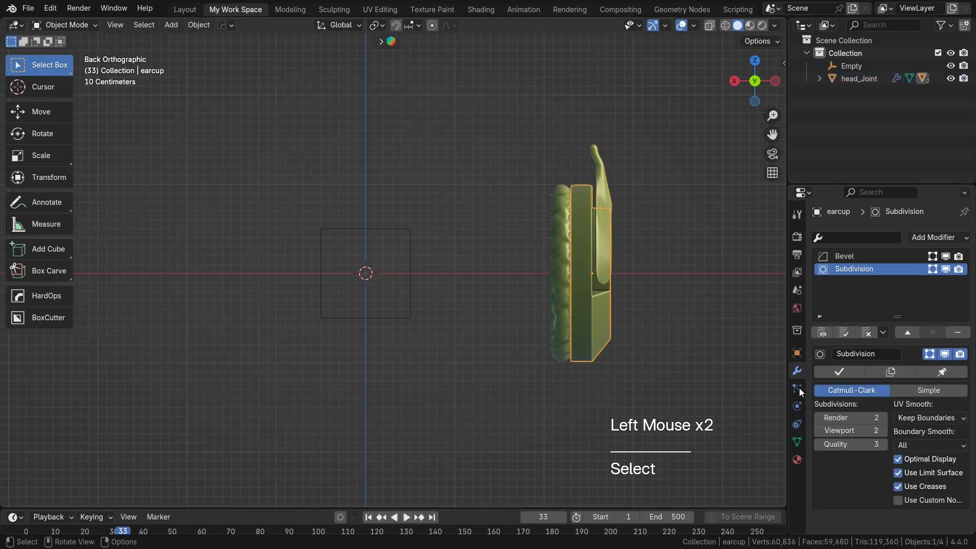
pyautogui.click(940, 238)
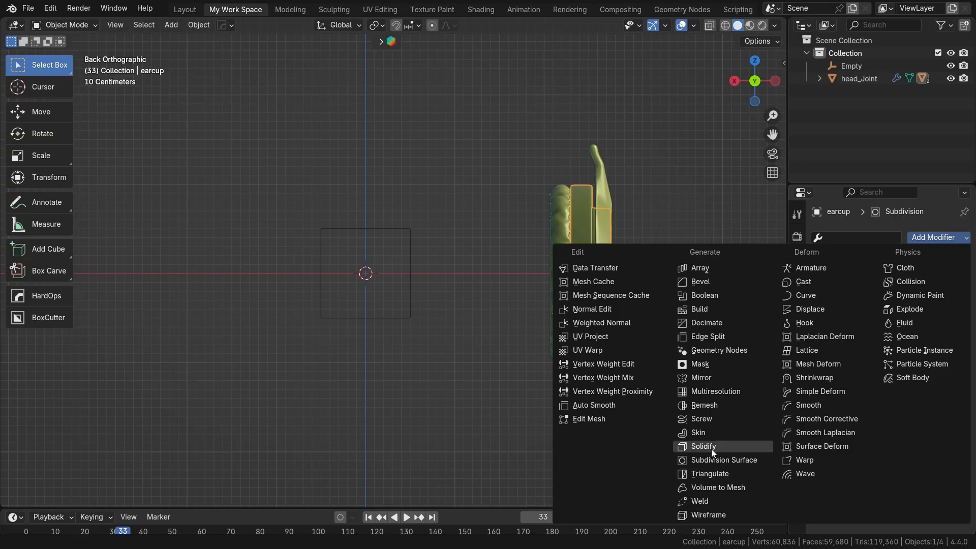
pyautogui.click(705, 377)
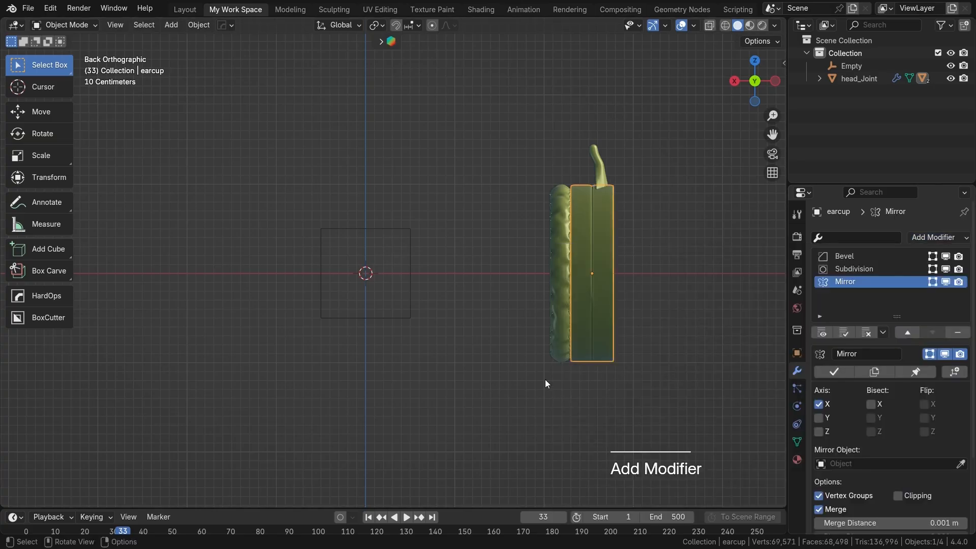
# Step: Keep the ear cup's mirror on the X axis and pick the cube empty as its mirror object
pyautogui.click(822, 405)
pyautogui.click(822, 405)
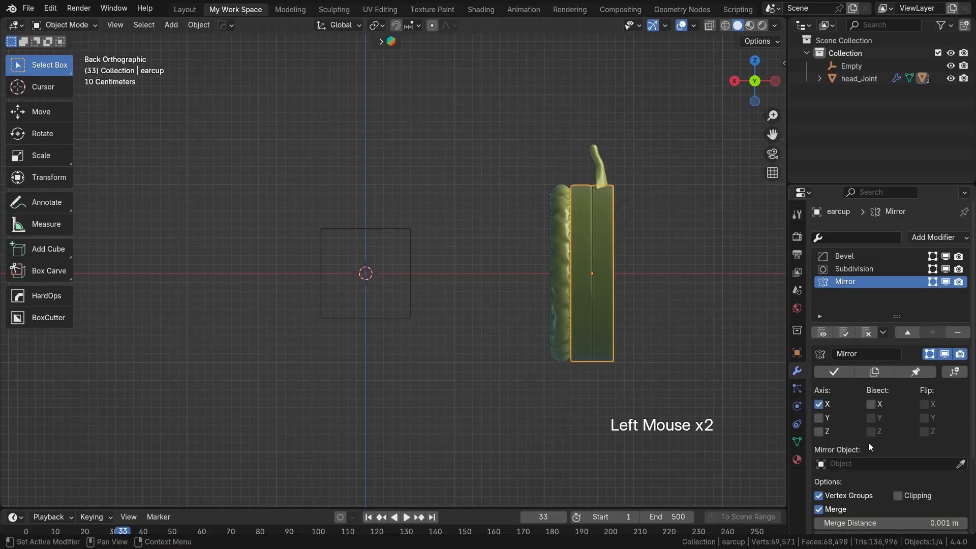
pyautogui.click(959, 463)
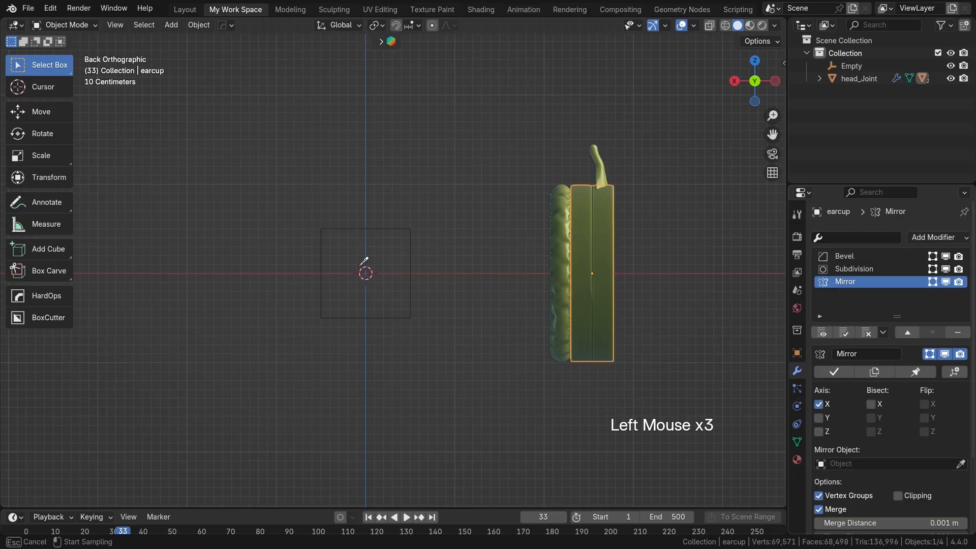
pyautogui.click(379, 226)
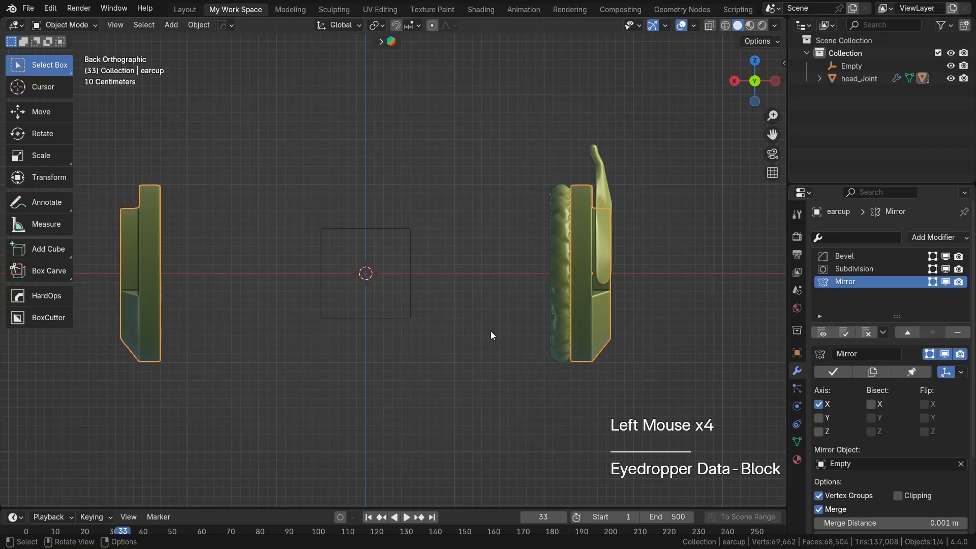
# Step: Add a Mirror modifier to the ear cushion and use the cube empty as its mirror object
pyautogui.scroll(-1, 493, 327)
pyautogui.keyDown('shift'); pyautogui.moveTo(507, 319); pyautogui.dragTo(552, 318, button='middle'); pyautogui.keyUp('shift')
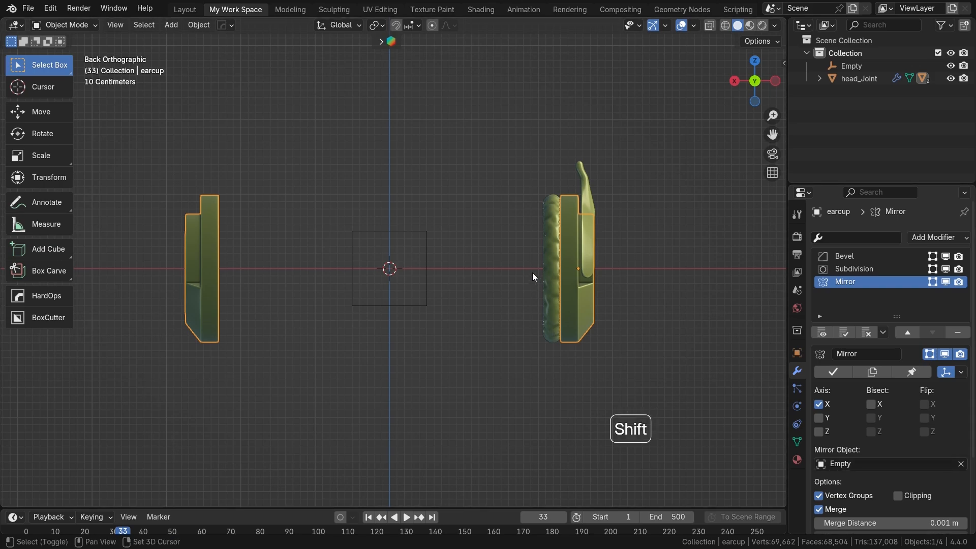
pyautogui.keyDown('shift'); pyautogui.moveTo(532, 273); pyautogui.dragTo(529, 295, button='middle'); pyautogui.keyUp('shift')
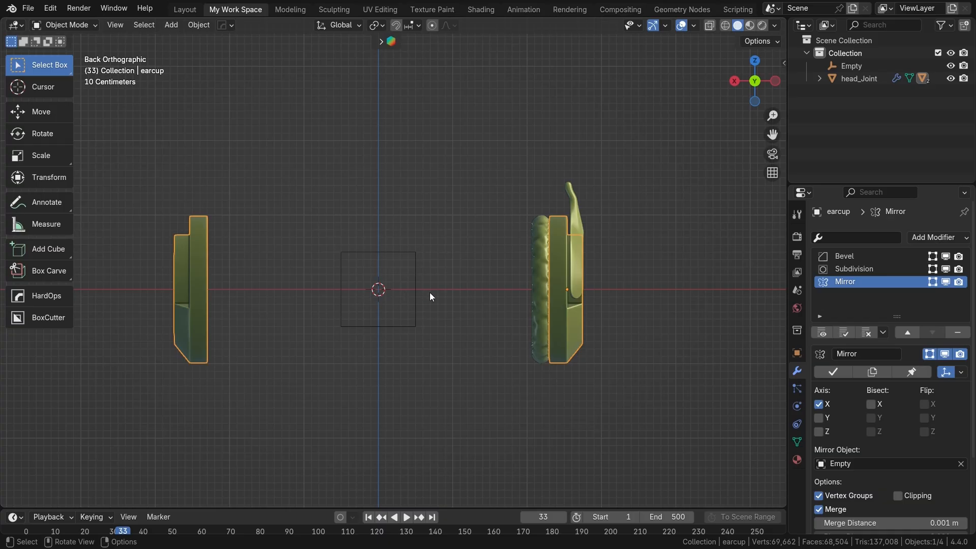
pyautogui.keyDown('shift'); pyautogui.moveTo(456, 297); pyautogui.dragTo(472, 300, button='middle'); pyautogui.keyUp('shift')
pyautogui.click(560, 279)
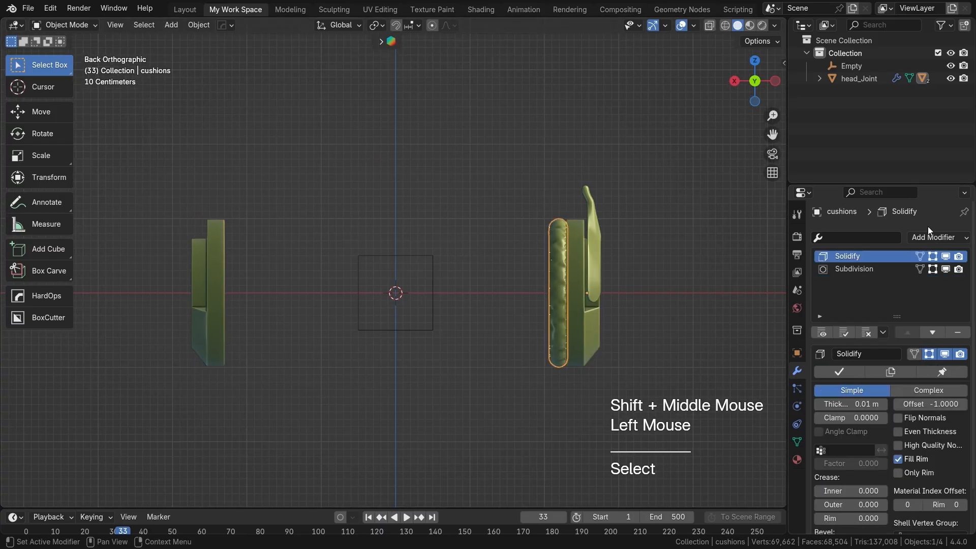
pyautogui.click(935, 238)
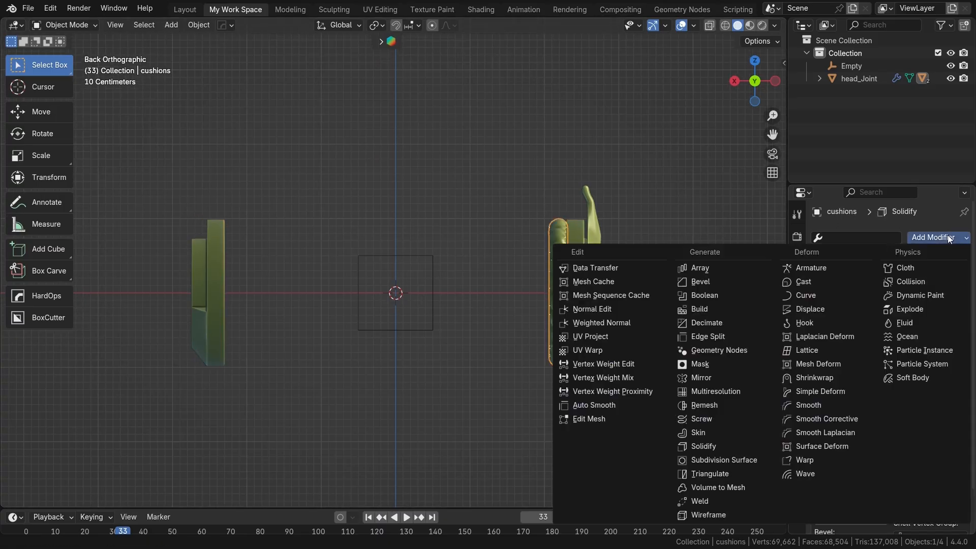
pyautogui.click(713, 382)
pyautogui.click(862, 461)
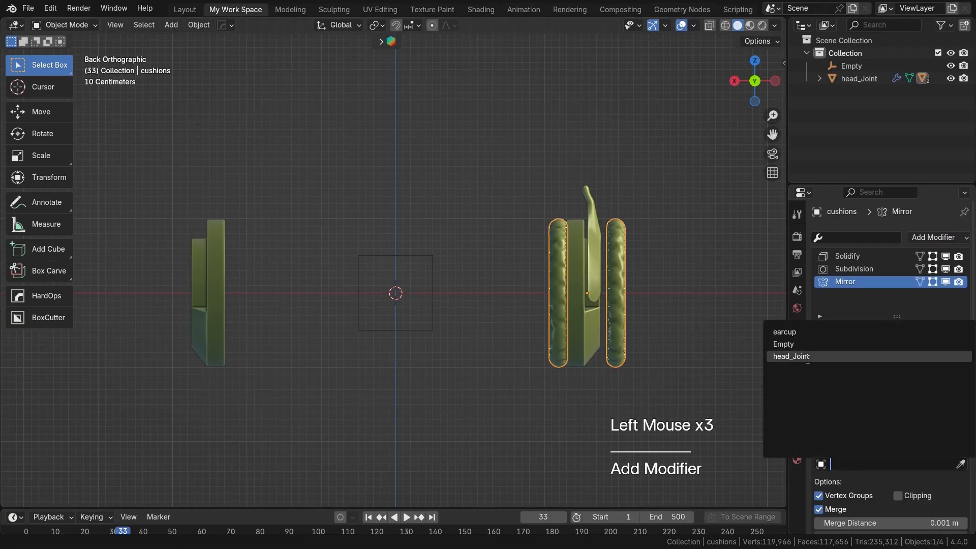
pyautogui.click(783, 344)
# Step: Add a second Mirror modifier to the head joint and use the cube empty as its mirror object
pyautogui.click(593, 215)
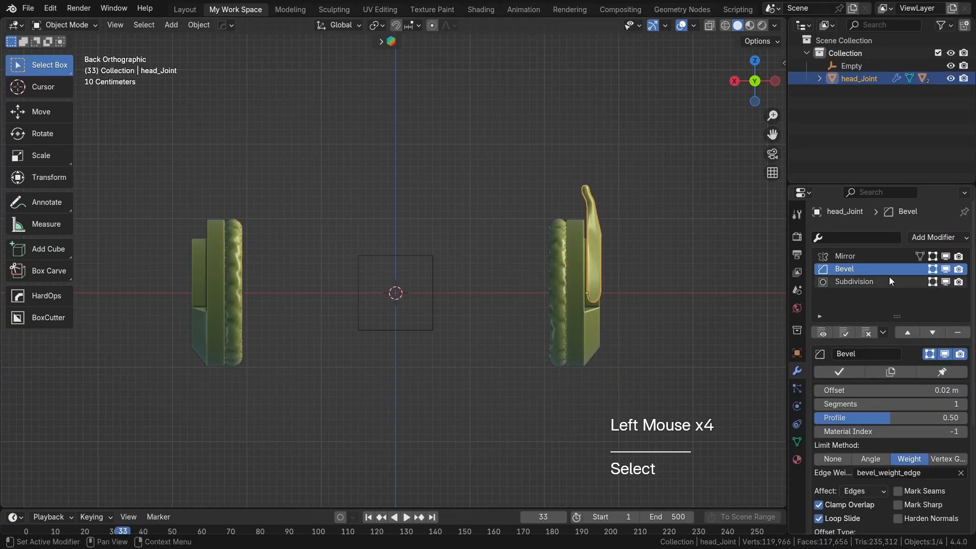
pyautogui.click(938, 236)
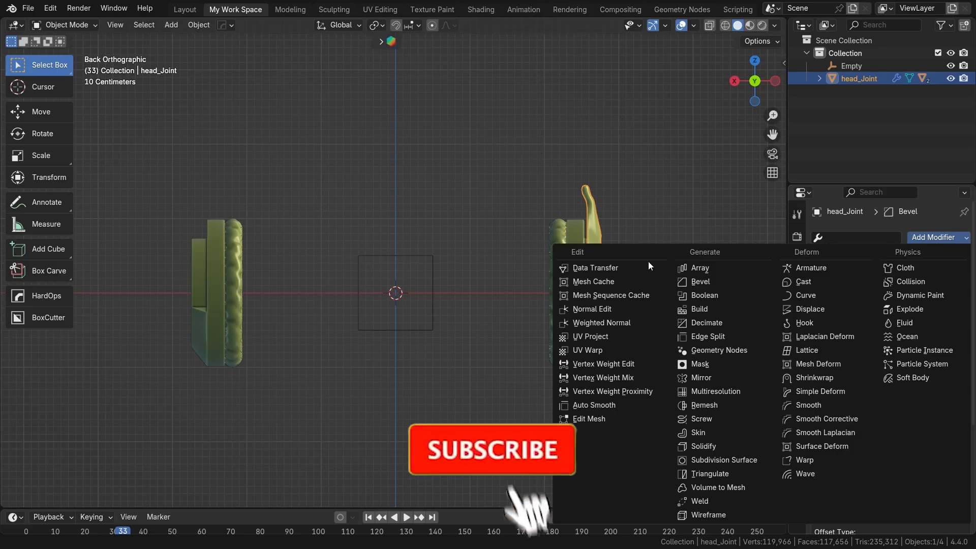
pyautogui.click(711, 376)
pyautogui.click(841, 464)
pyautogui.click(783, 356)
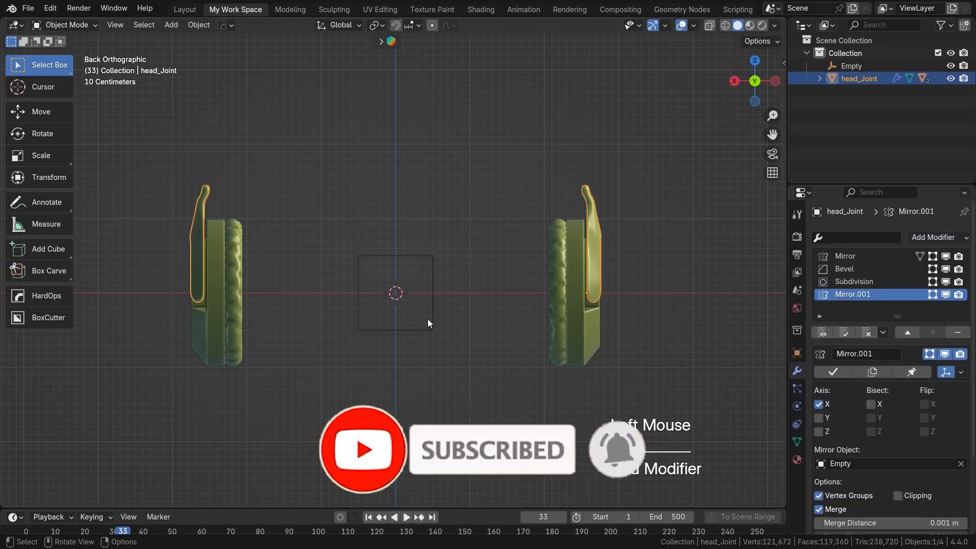
# Step: Scale the central cube empty down to about 0.134 and inspect the mirrored ear cups
pyautogui.keyDown('shift'); pyautogui.moveTo(426, 321); pyautogui.dragTo(452, 330, button='middle'); pyautogui.keyUp('shift')
pyautogui.click(582, 315)
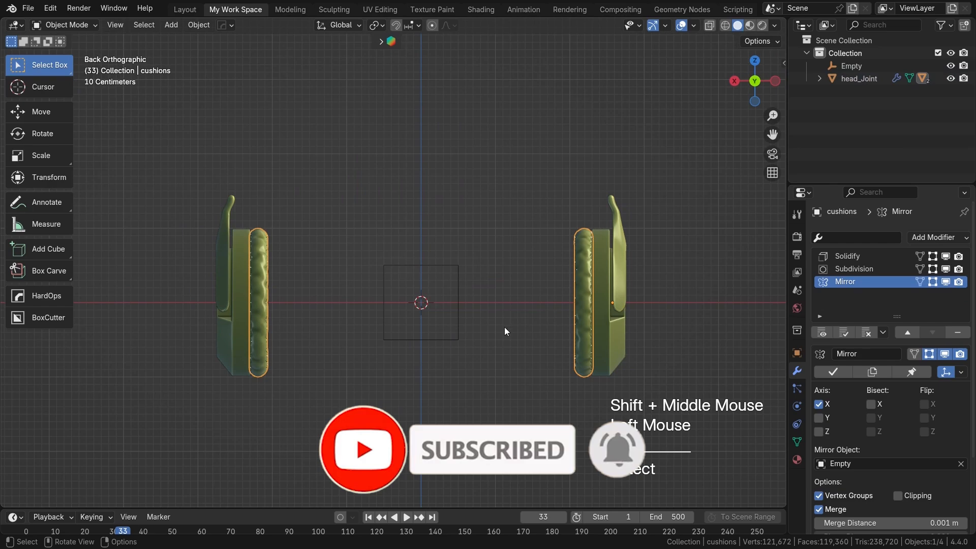
pyautogui.click(452, 263)
pyautogui.press('s')
pyautogui.click(434, 325)
pyautogui.moveTo(433, 325); pyautogui.dragTo(333, 326, button='middle')
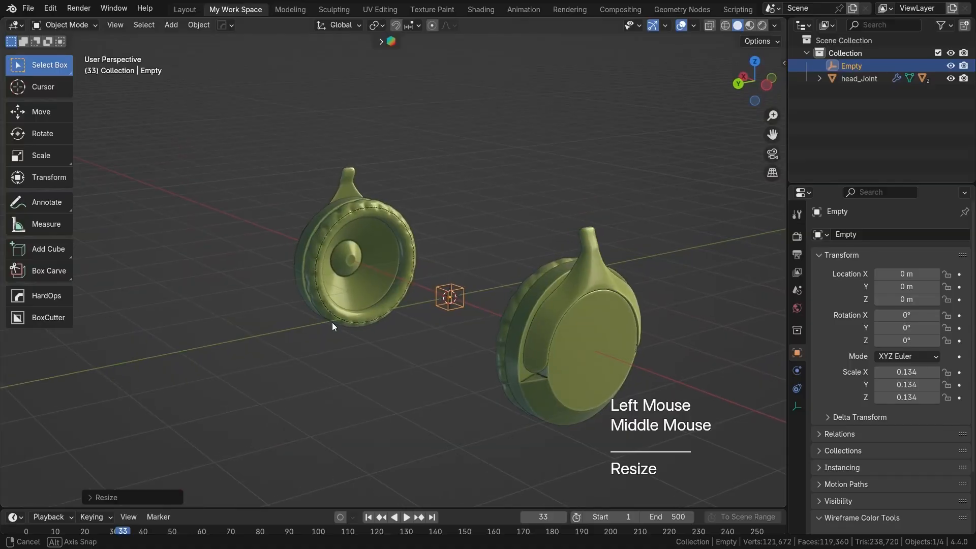
pyautogui.scroll(2, 587, 221)
pyautogui.keyDown('shift'); pyautogui.moveTo(527, 249); pyautogui.dragTo(614, 283, button='middle'); pyautogui.keyUp('shift')
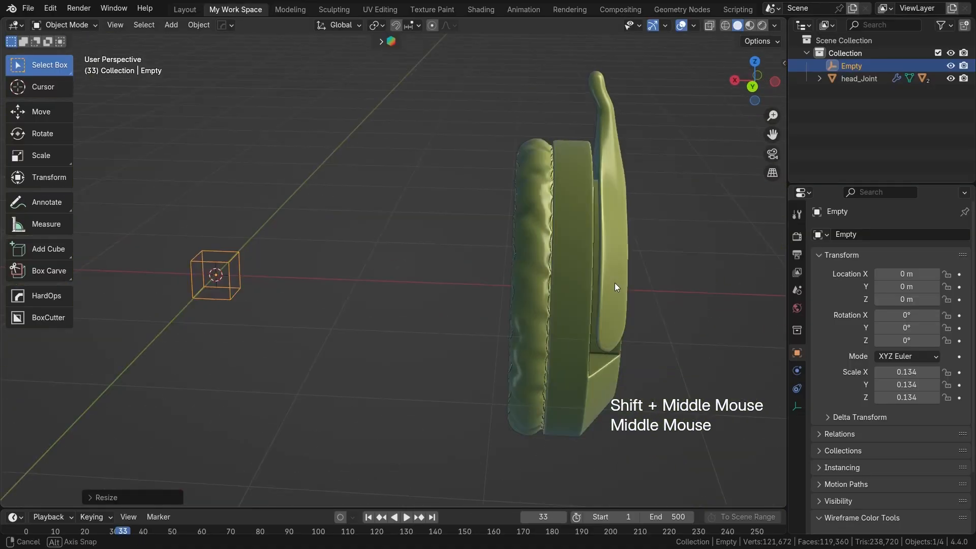
pyautogui.scroll(-3, 615, 287)
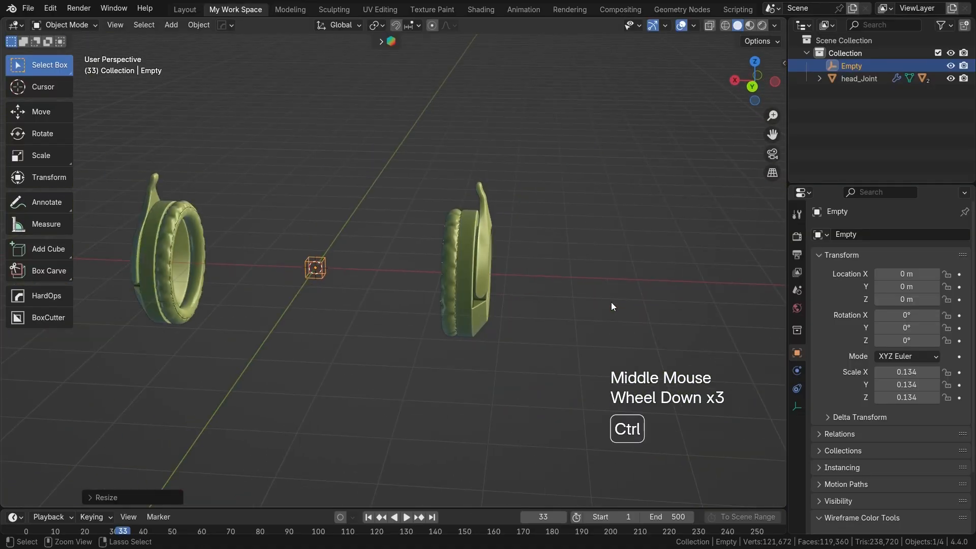
# Step: From the back orthographic view, select the original ear cup assembly and move it along X closer to the empty
pyautogui.press('ctrl+KP_1')
pyautogui.moveTo(384, 158); pyautogui.dragTo(576, 407)
pyautogui.press('g')
pyautogui.press('x')
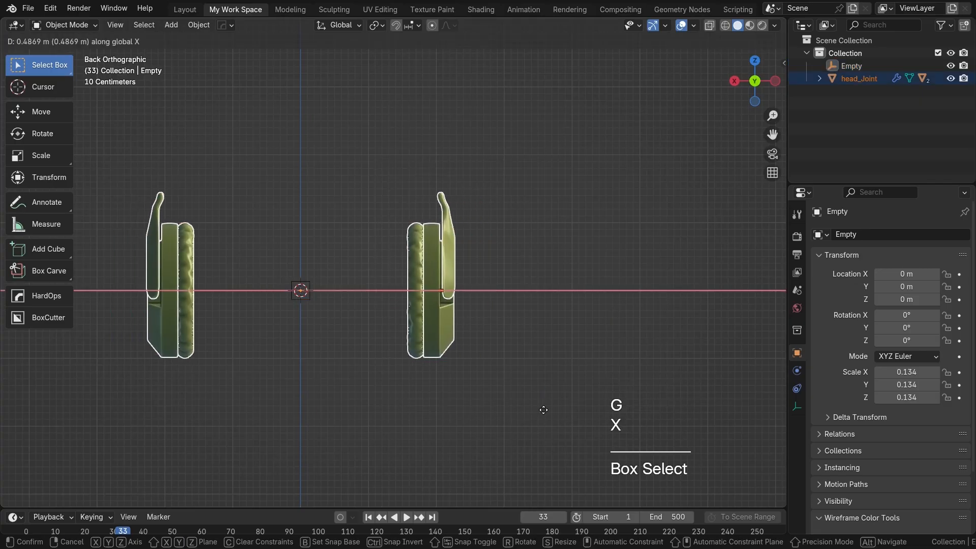
pyautogui.click(547, 414)
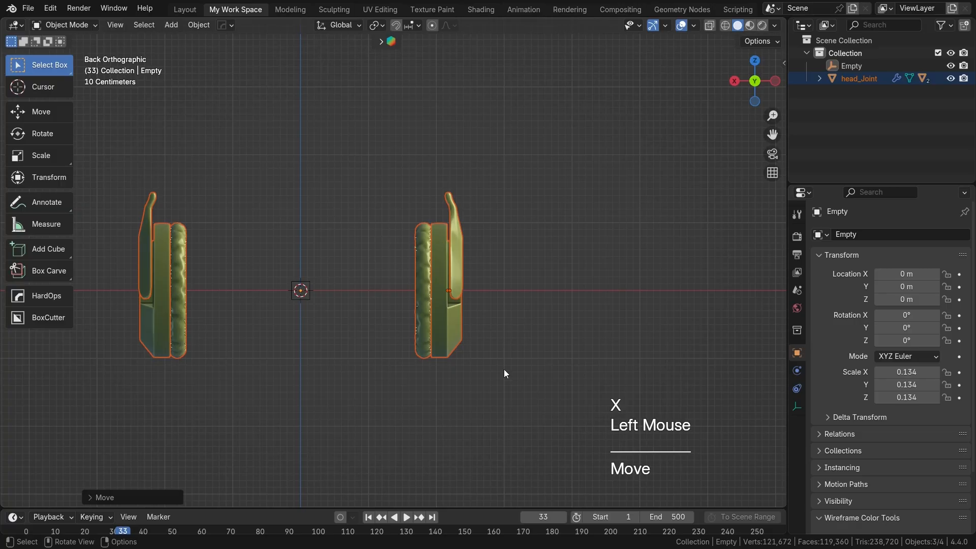
# Step: Rotate only the head joint in the back view so the ear cups tilt outward at the top
pyautogui.doubleClick(462, 255)
pyautogui.press('r')
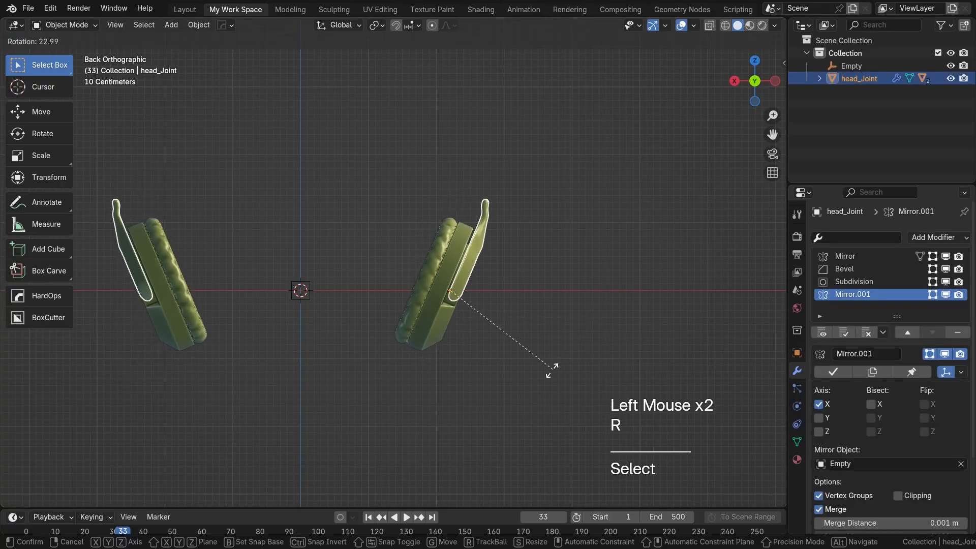
pyautogui.click(497, 342)
pyautogui.scroll(-2, 446, 314)
pyautogui.keyDown('shift'); pyautogui.moveTo(447, 314); pyautogui.dragTo(422, 300, button='middle'); pyautogui.keyUp('shift')
pyautogui.scroll(1, 483, 278)
pyautogui.keyDown('shift'); pyautogui.moveTo(484, 278); pyautogui.dragTo(475, 299, button='middle'); pyautogui.keyUp('shift')
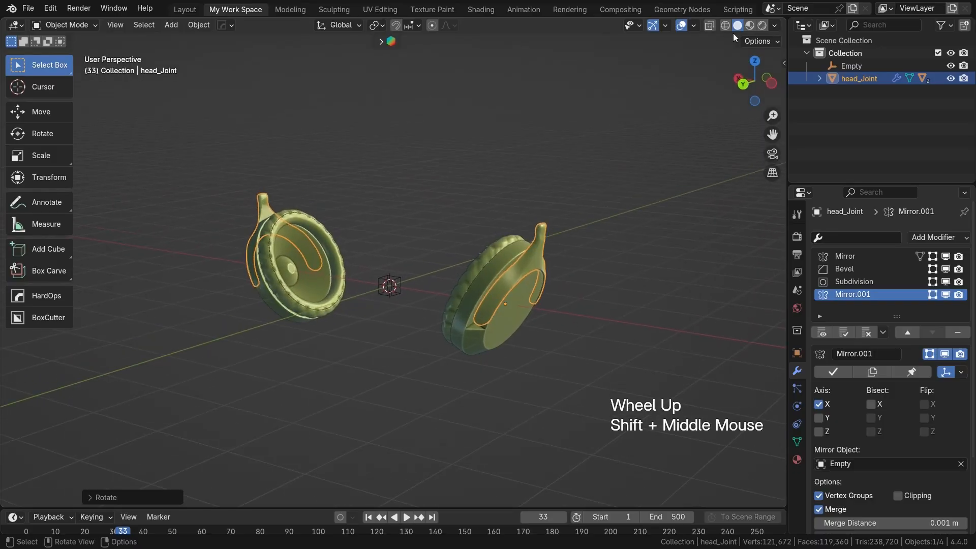
pyautogui.click(774, 26)
pyautogui.click(770, 123)
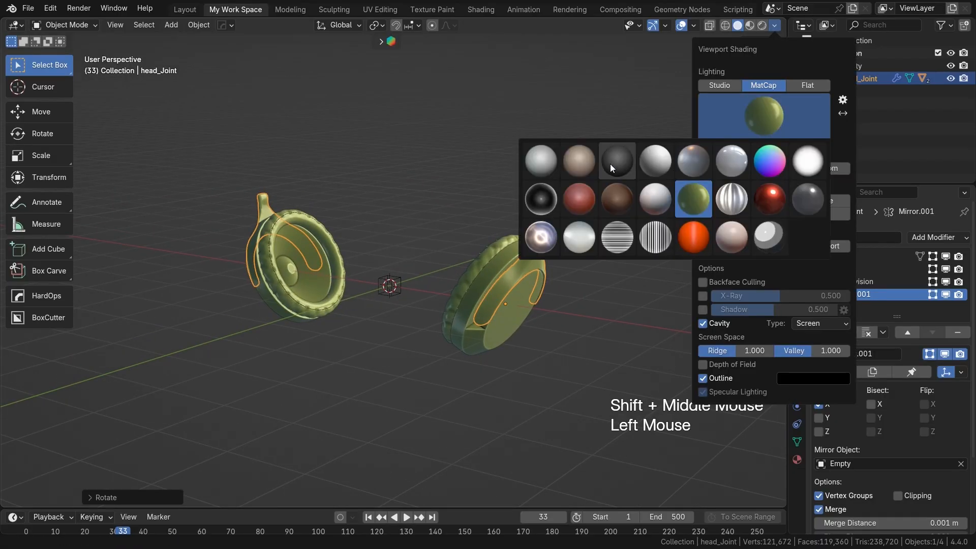
pyautogui.click(579, 160)
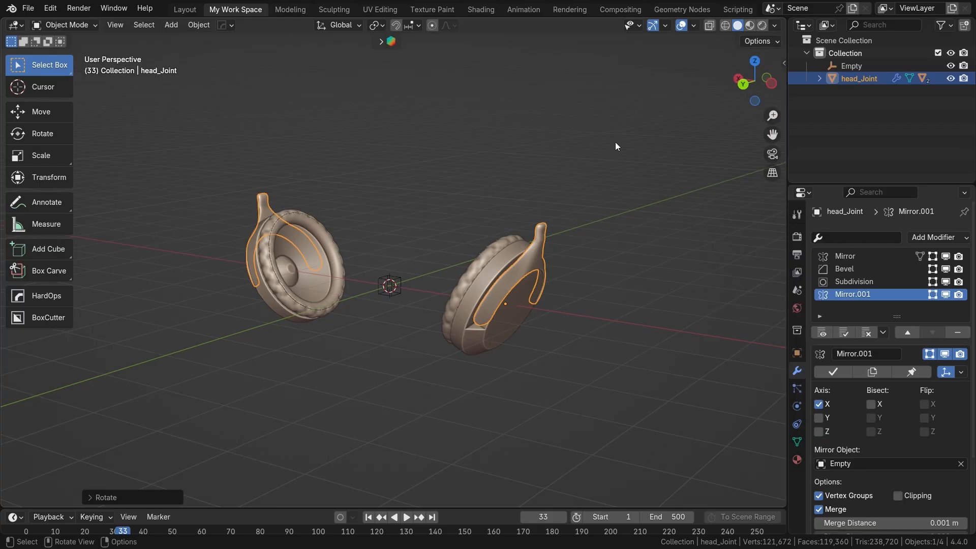
# Step: Change the viewport's MatCap shading to the matte red sphere, deselect everything and inspect both ear cups
pyautogui.click(775, 25)
pyautogui.click(752, 121)
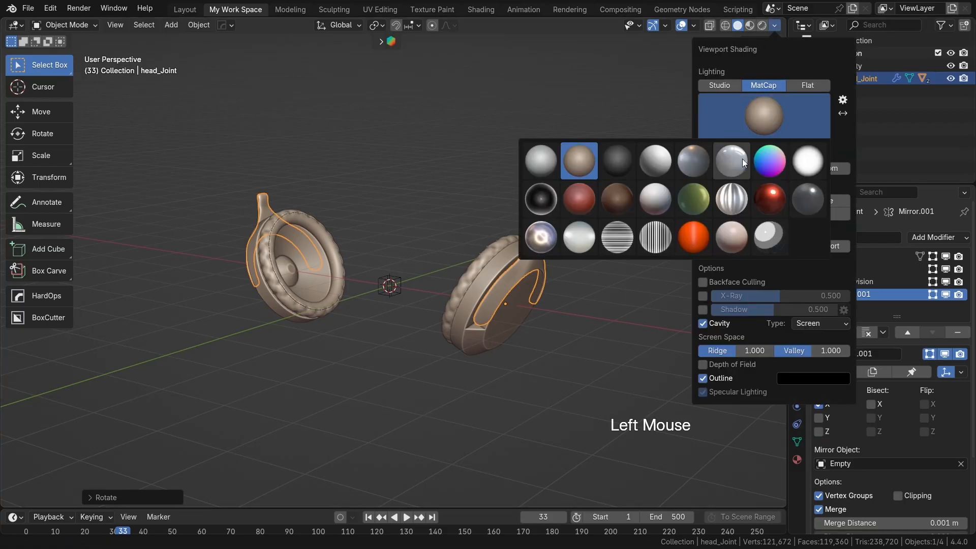
pyautogui.click(581, 198)
pyautogui.scroll(2, 457, 229)
pyautogui.keyDown('shift'); pyautogui.moveTo(444, 265); pyautogui.dragTo(483, 292, button='middle'); pyautogui.keyUp('shift')
pyautogui.keyDown('shift'); pyautogui.moveTo(573, 281); pyautogui.dragTo(537, 318, button='middle'); pyautogui.keyUp('shift')
pyautogui.click(599, 257)
pyautogui.moveTo(599, 257); pyautogui.dragTo(562, 223, button='middle')
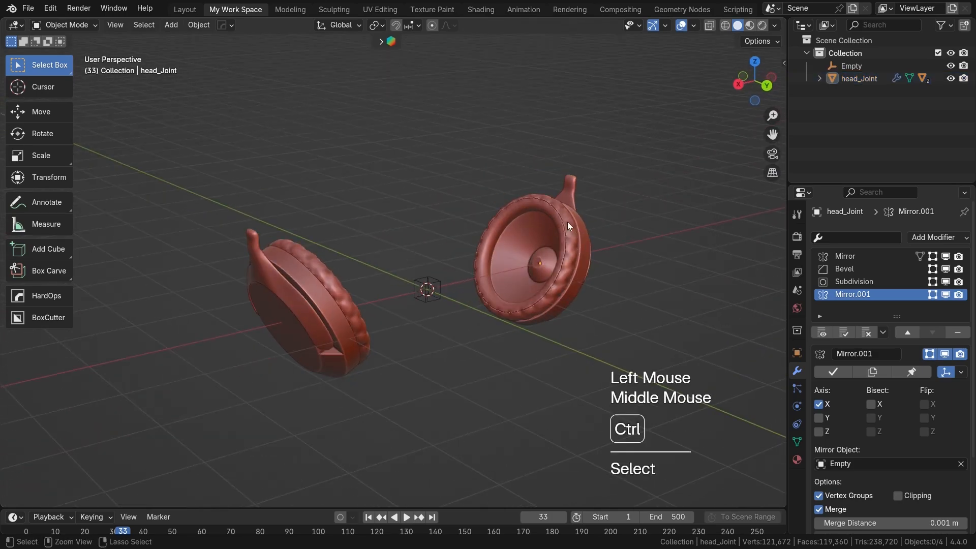
# Step: Switch to the back orthographic view and add a mesh circle at the origin between the ear cups
pyautogui.press('ctrl+KP_1')
pyautogui.scroll(-1, 507, 202)
pyautogui.keyDown('shift'); pyautogui.moveTo(507, 202); pyautogui.dragTo(170, 330, button='middle'); pyautogui.keyUp('shift')
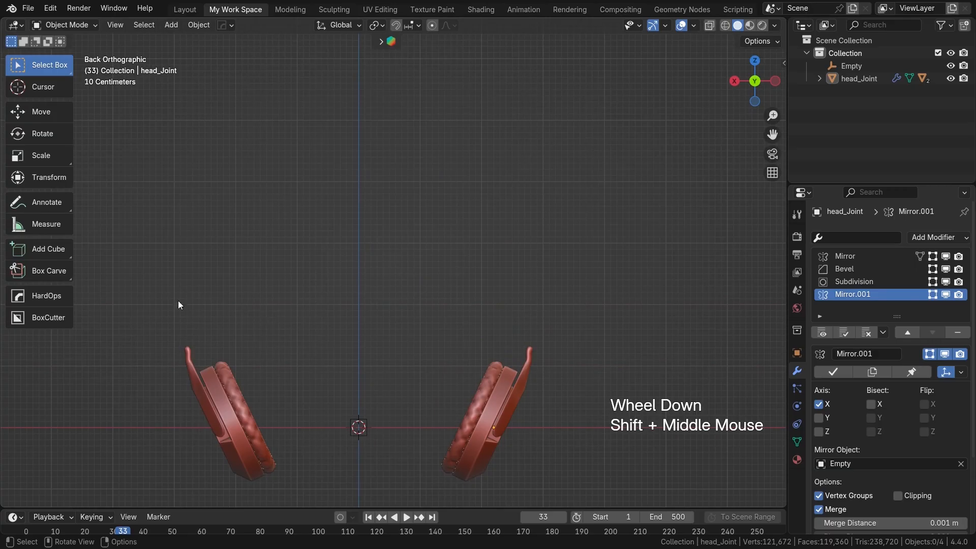
pyautogui.keyDown('shift'); pyautogui.moveTo(484, 375); pyautogui.dragTo(547, 257, button='middle'); pyautogui.keyUp('shift')
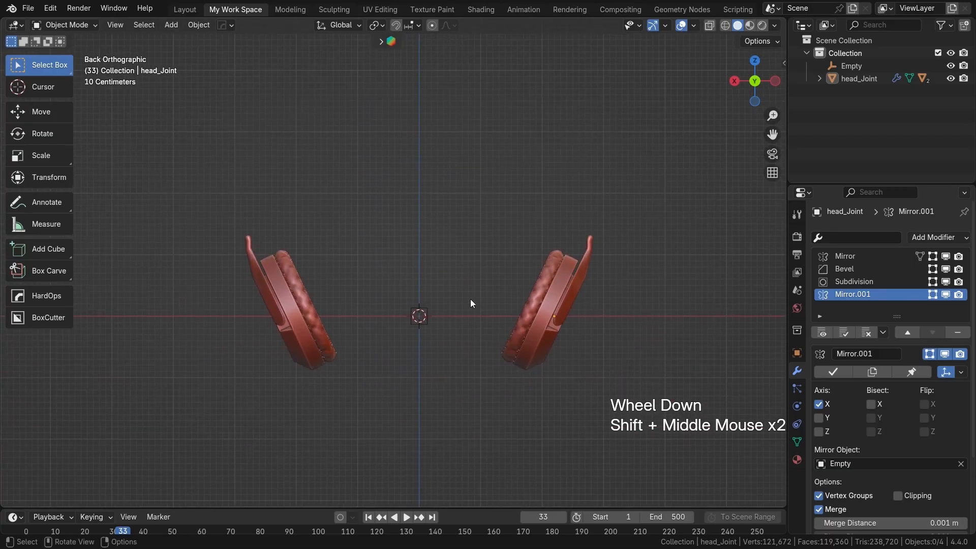
pyautogui.hotkey('shift', 'a')
pyautogui.moveTo(424, 179)
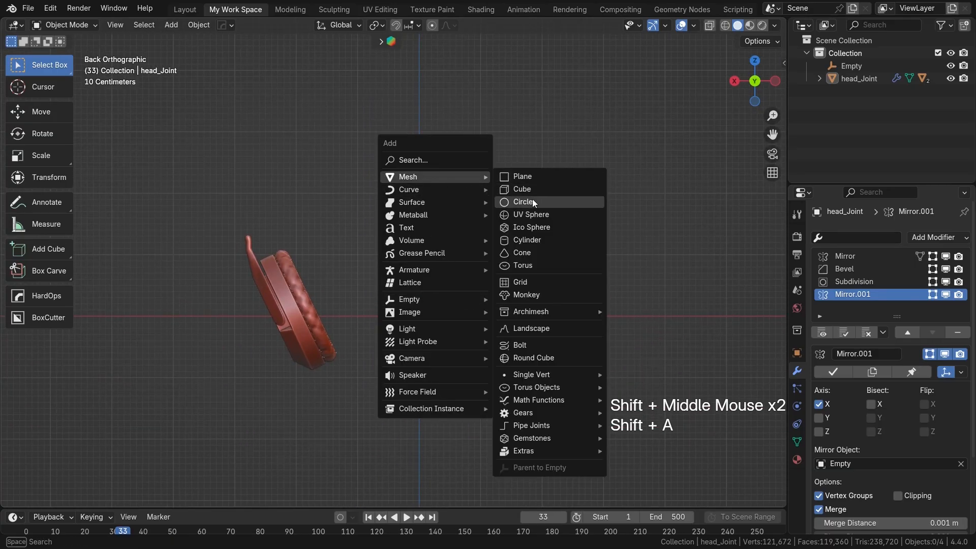
pyautogui.click(532, 199)
# Step: Rotate the circle's geometry 90° about the X axis in Edit Mode so it stands upright
pyautogui.press('Tab')
pyautogui.press('r')
pyautogui.press('y')
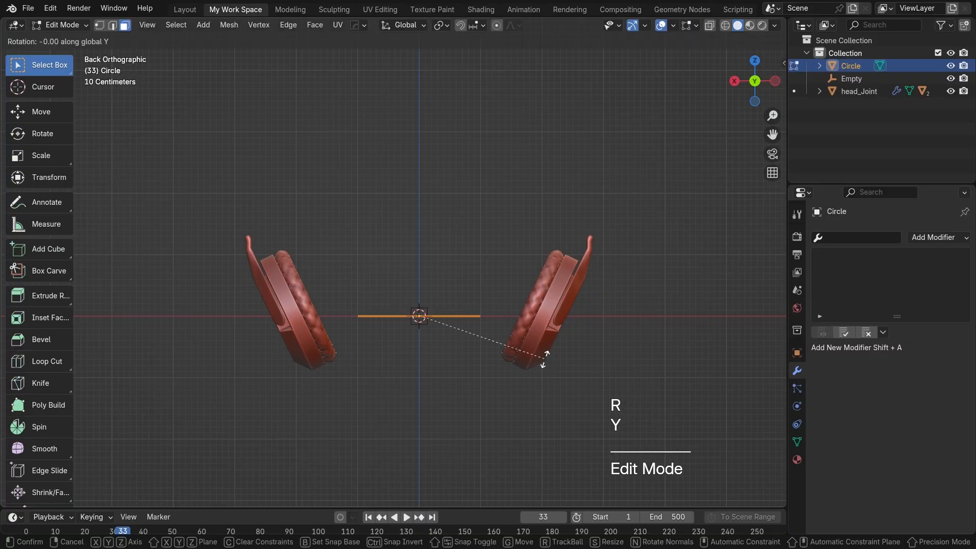
pyautogui.press('x')
pyautogui.press('KP_9')
pyautogui.press('KP_0')
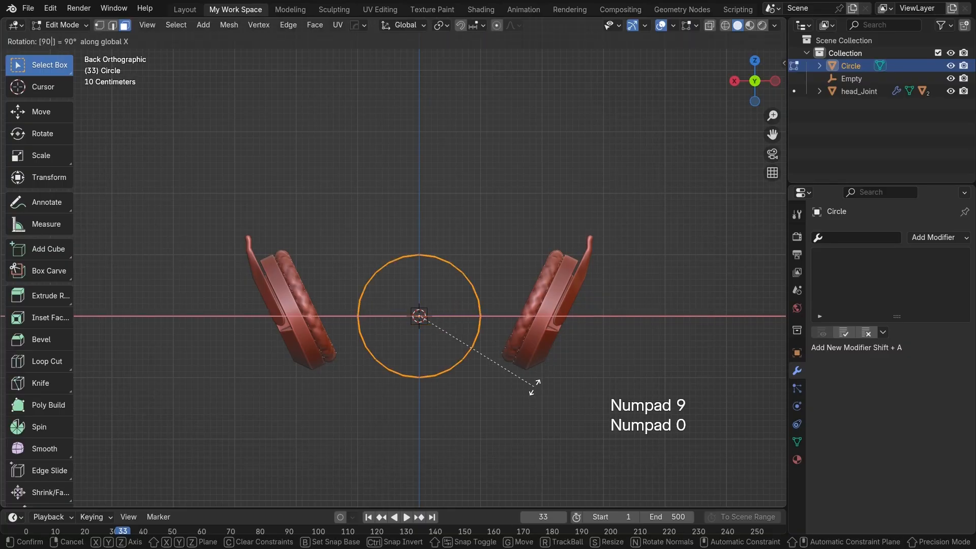
pyautogui.press('Return')
# Step: Scale the circle up and raise it along Z so its sides reach the tips of both head joints
pyautogui.press('s')
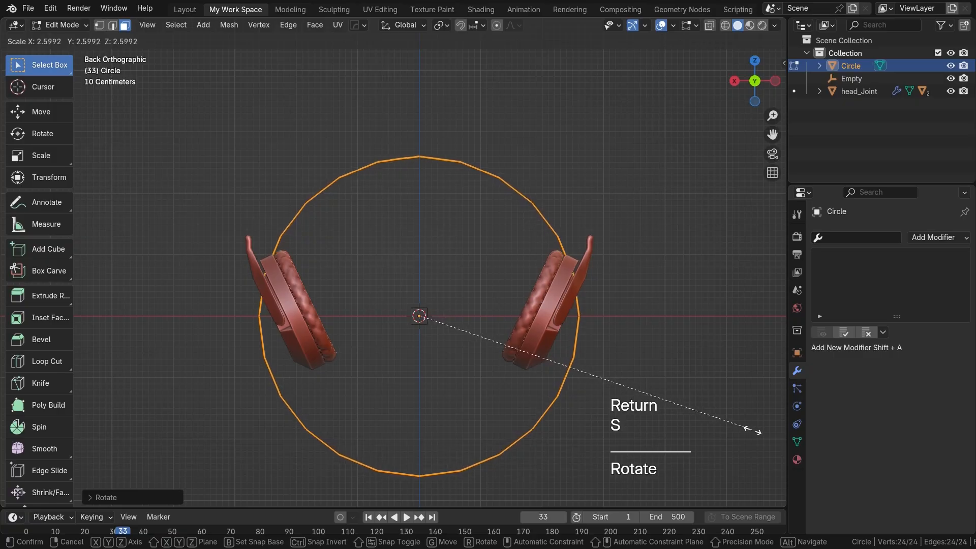
pyautogui.click(23, 448)
pyautogui.press('g')
pyautogui.press('z')
pyautogui.click(588, 396)
pyautogui.press('s')
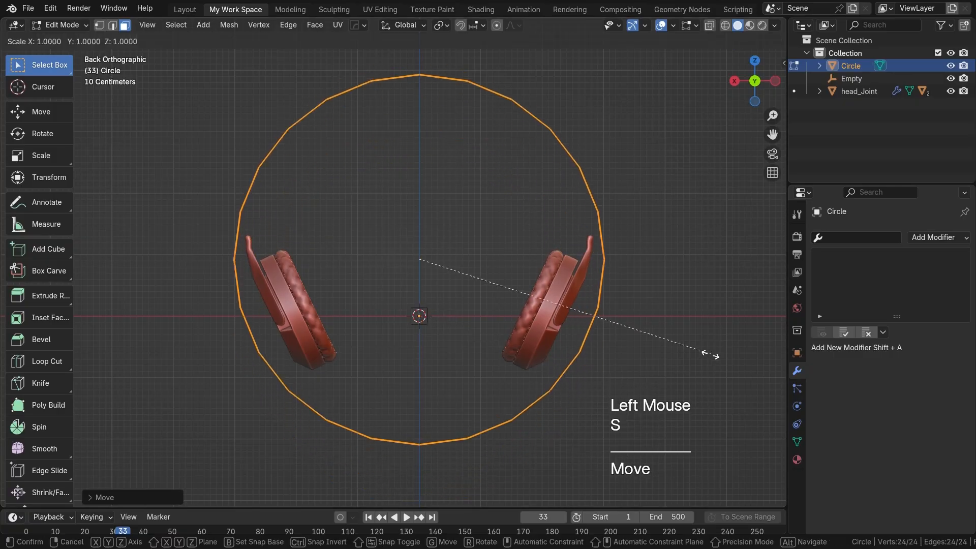
pyautogui.click(559, 313)
# Step: Raise the circle further along Z to align its sides above the head joints, and return to Object Mode
pyautogui.scroll(1, 559, 313)
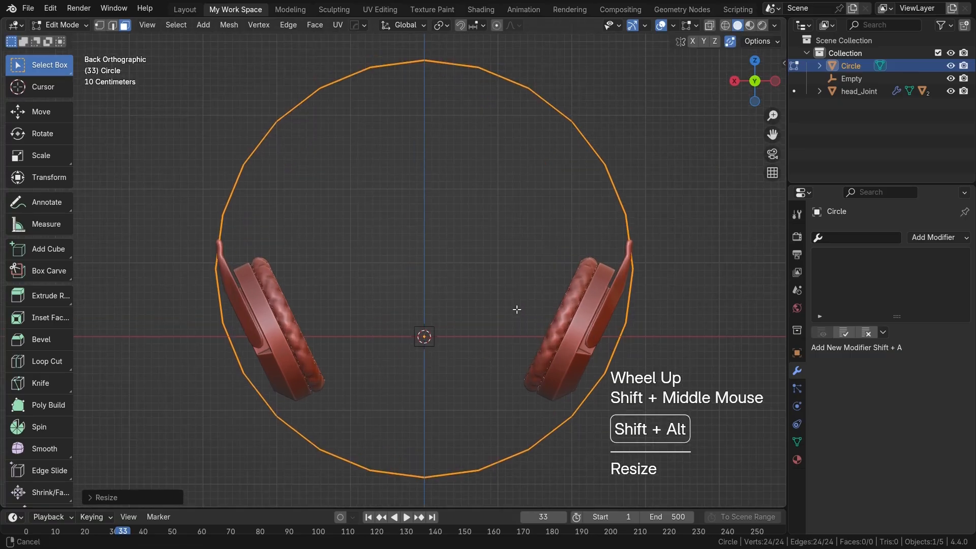
pyautogui.keyDown('shift'); pyautogui.moveTo(516, 308); pyautogui.dragTo(303, 195, button='middle'); pyautogui.keyUp('shift')
pyautogui.press('g')
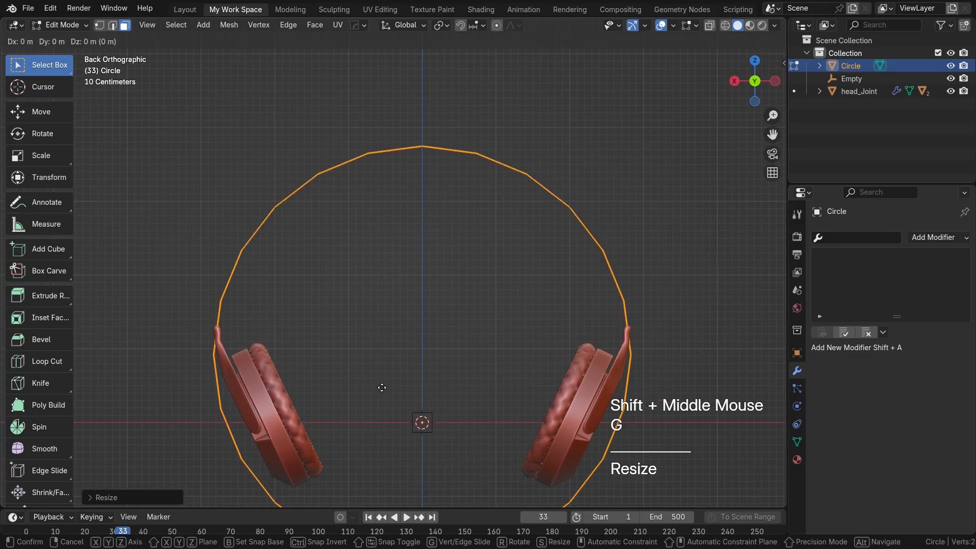
pyautogui.press('z')
pyautogui.click(381, 346)
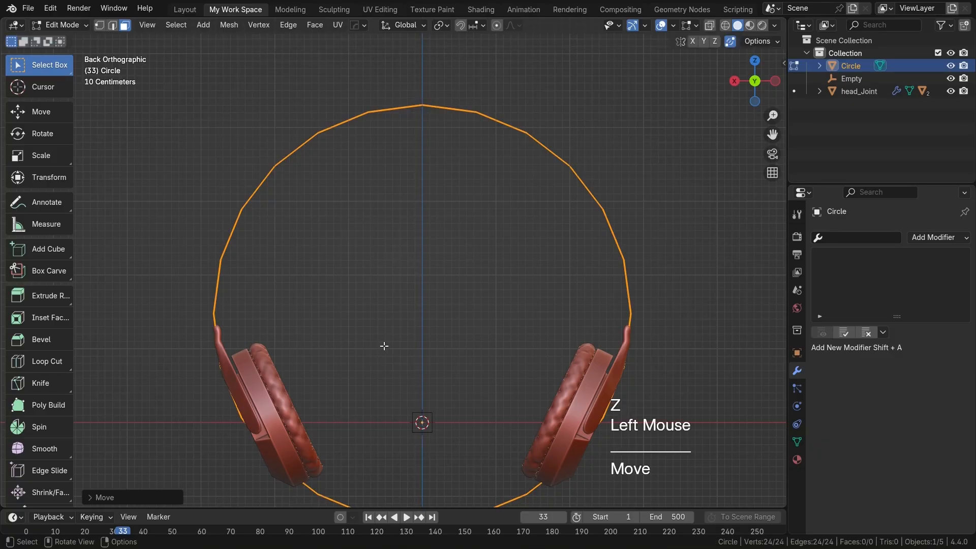
pyautogui.press('Tab')
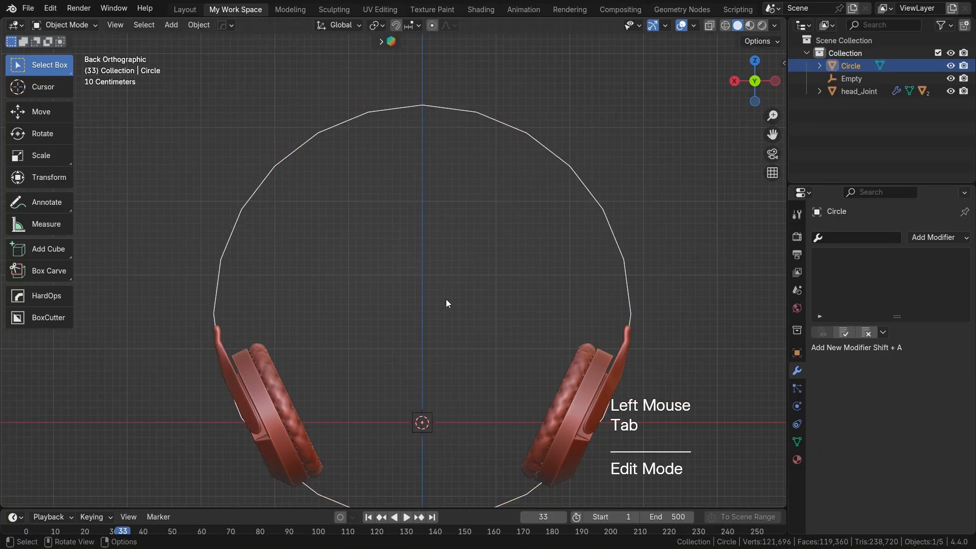
# Step: Add a cube, scale its mesh to about a quarter in Edit Mode, and place it at the original head joint's tip
pyautogui.hotkey('shift', 'a')
pyautogui.moveTo(396, 302)
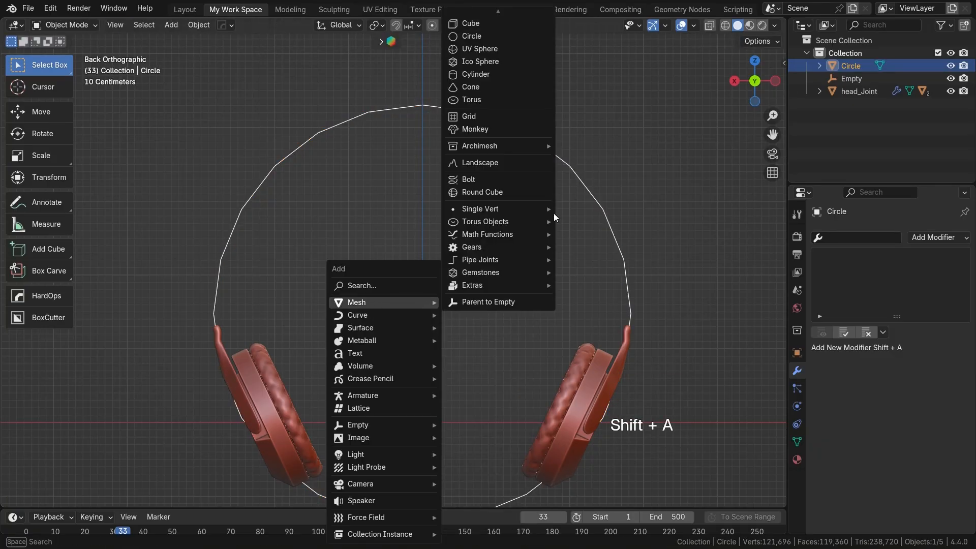
pyautogui.click(494, 33)
pyautogui.press('Tab')
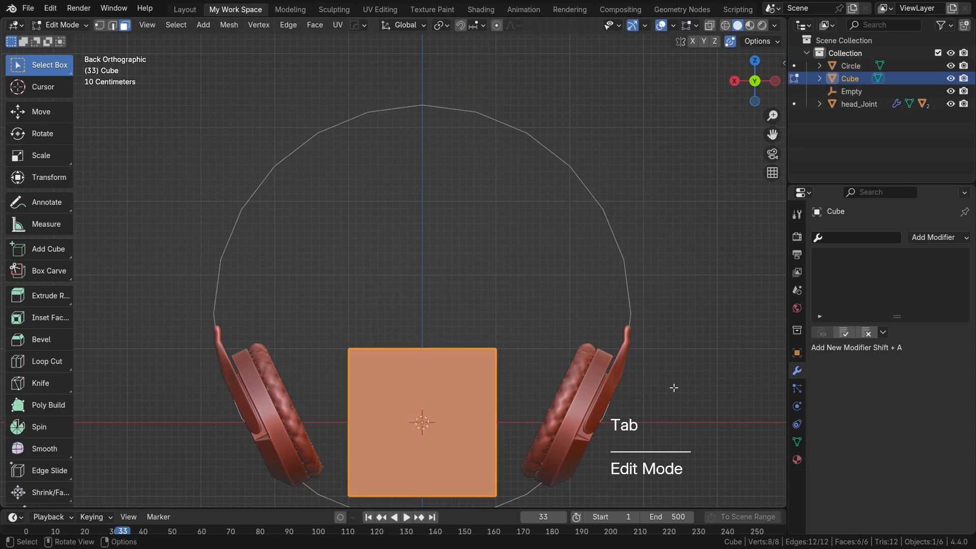
pyautogui.press('s')
pyautogui.click(433, 464)
pyautogui.press('g')
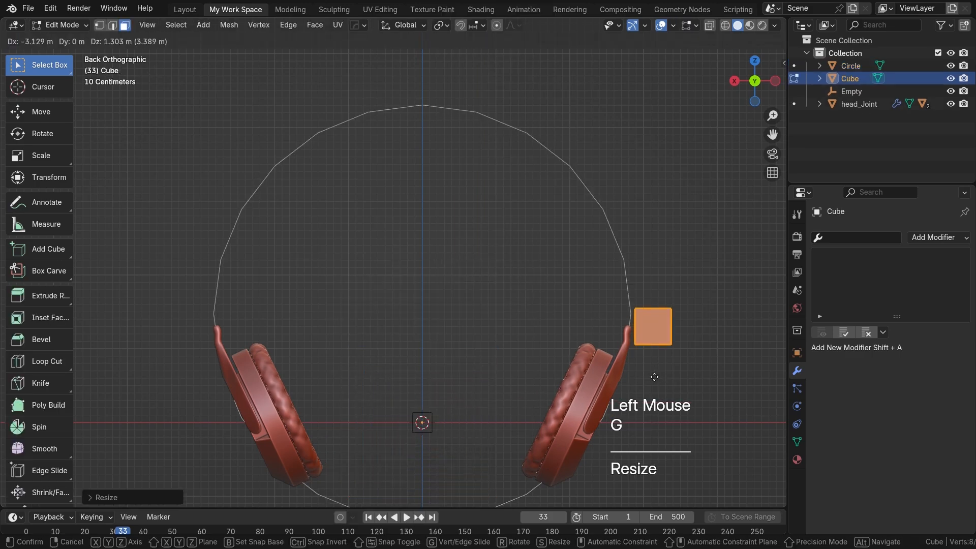
pyautogui.click(625, 358)
# Step: Scale the cube's mesh down and move it onto the guide circle's side, just above the original head joint's tip
pyautogui.scroll(2, 625, 358)
pyautogui.keyDown('shift'); pyautogui.moveTo(737, 381); pyautogui.dragTo(498, 285, button='middle'); pyautogui.keyUp('shift')
pyautogui.press('s')
pyautogui.click(513, 311)
pyautogui.scroll(2, 513, 320)
pyautogui.press('g')
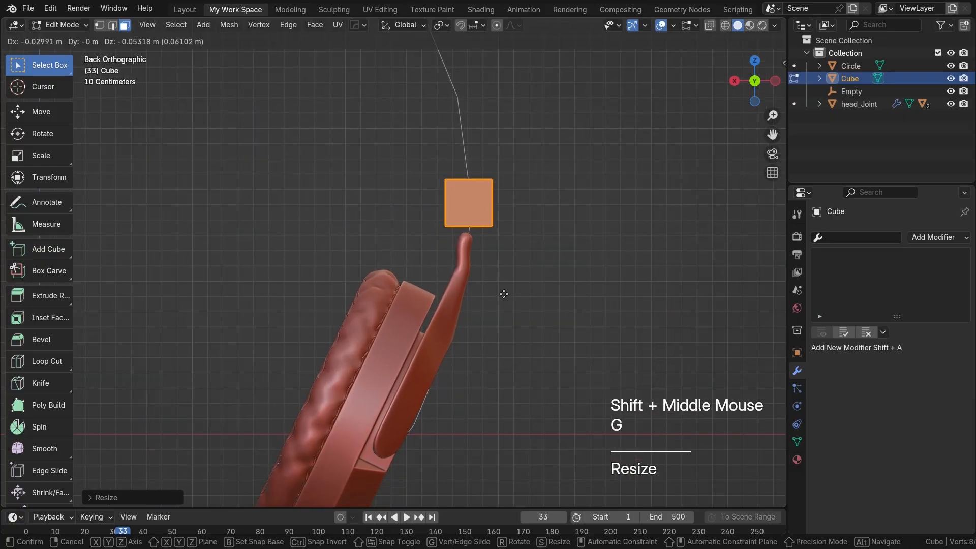
pyautogui.click(503, 301)
# Step: Shrink the cube further, reposition it on the joint's tip, and scale its mesh along the Y axis
pyautogui.press('s')
pyautogui.click(546, 283)
pyautogui.keyDown('shift'); pyautogui.moveTo(496, 284); pyautogui.dragTo(383, 284, button='middle'); pyautogui.keyUp('shift')
pyautogui.press('g')
pyautogui.click(481, 292)
pyautogui.press('s')
pyautogui.press('y')
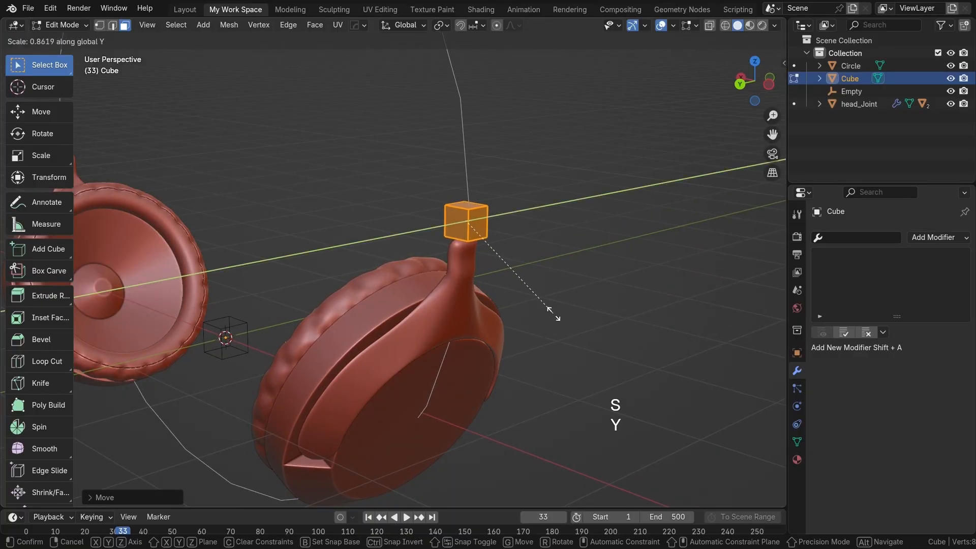
pyautogui.click(544, 304)
pyautogui.moveTo(544, 303); pyautogui.dragTo(549, 328, button='middle')
pyautogui.press('ctrl+KP_1')
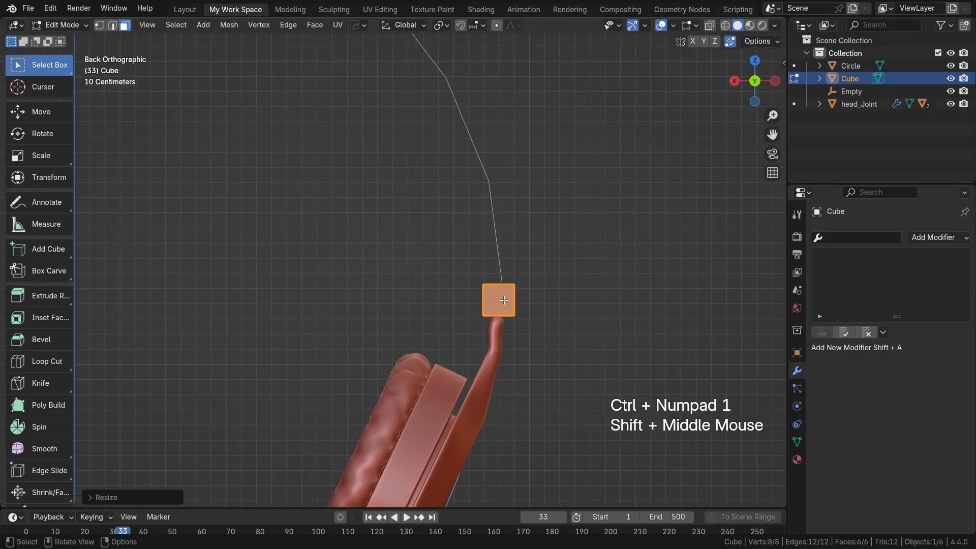
# Step: Return to Object Mode and add a Mirror modifier on the X axis to the cube
pyautogui.press('Tab')
pyautogui.scroll(-2, 514, 299)
pyautogui.keyDown('shift'); pyautogui.moveTo(487, 300); pyautogui.dragTo(657, 280, button='middle'); pyautogui.keyUp('shift')
pyautogui.scroll(-1, 630, 303)
pyautogui.press('q')
pyautogui.moveTo(482, 353)
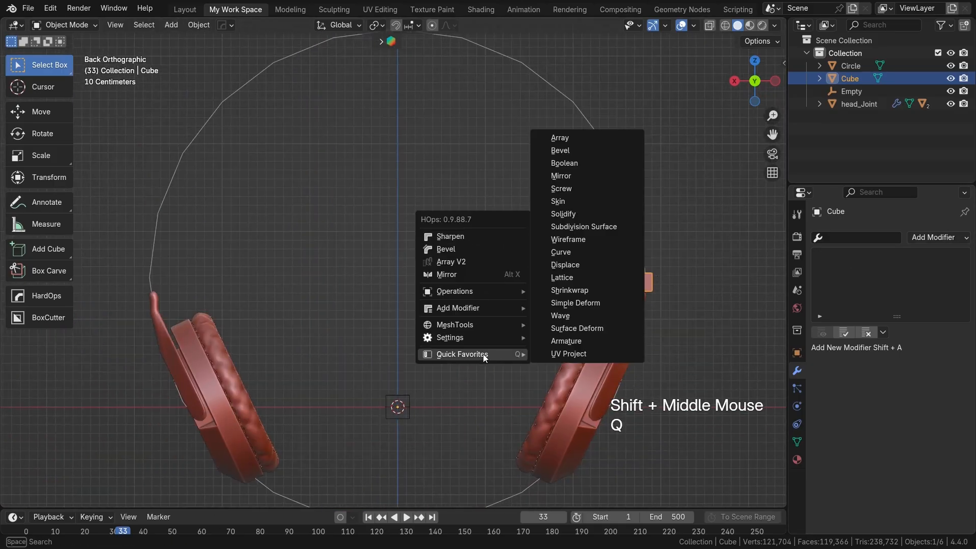
pyautogui.click(568, 173)
pyautogui.keyDown('shift'); pyautogui.moveTo(579, 321); pyautogui.dragTo(571, 332, button='middle'); pyautogui.keyUp('shift')
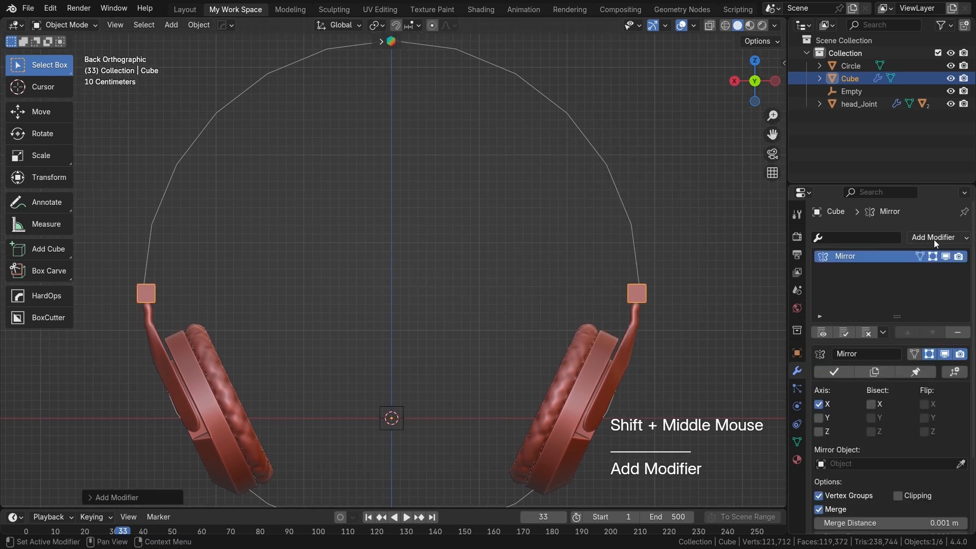
# Step: Extrude the cube's upper face upward in Edit Mode and rotate the new end to follow the guide circle
pyautogui.press('Tab')
pyautogui.moveTo(705, 315); pyautogui.dragTo(609, 298, button='middle')
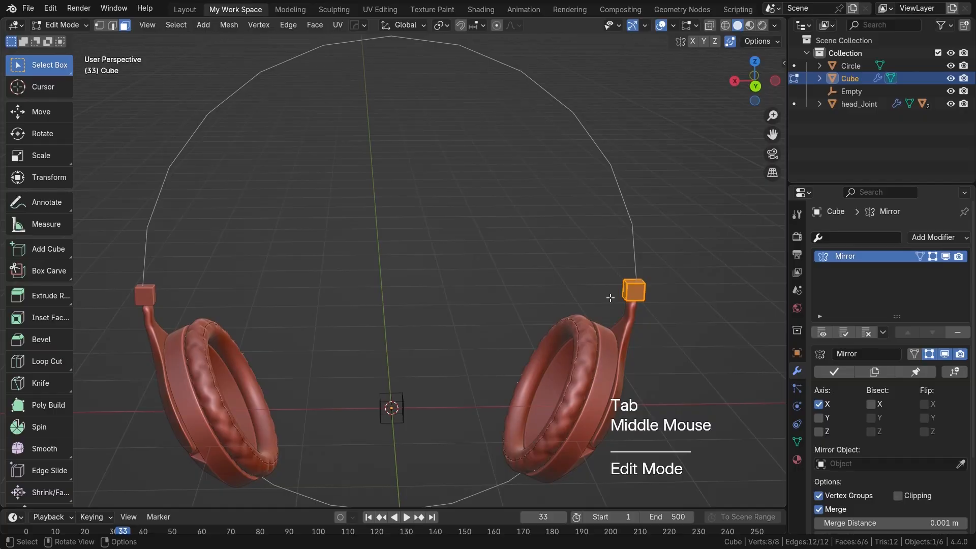
pyautogui.press('3')
pyautogui.click(641, 293)
pyautogui.press('ctrl+KP_1')
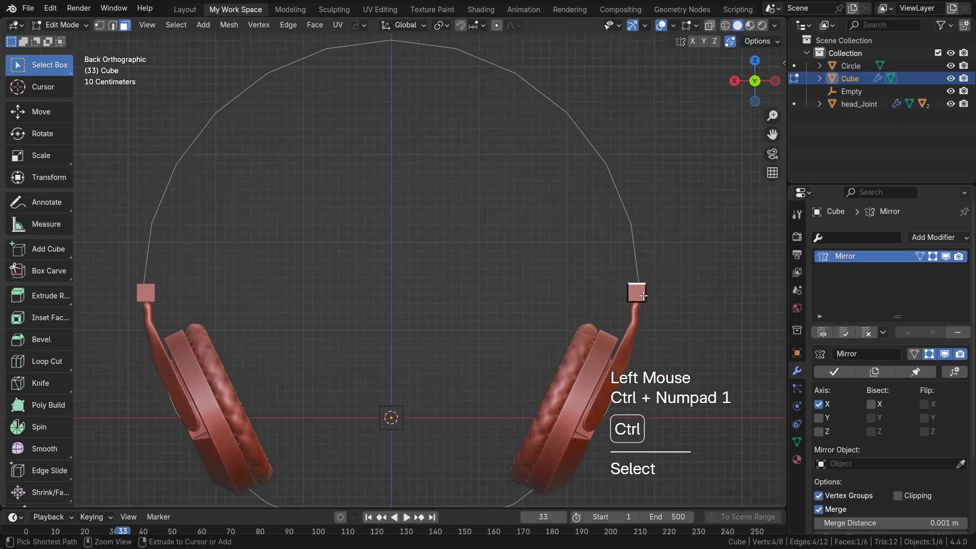
pyautogui.press('e')
pyautogui.click(638, 262)
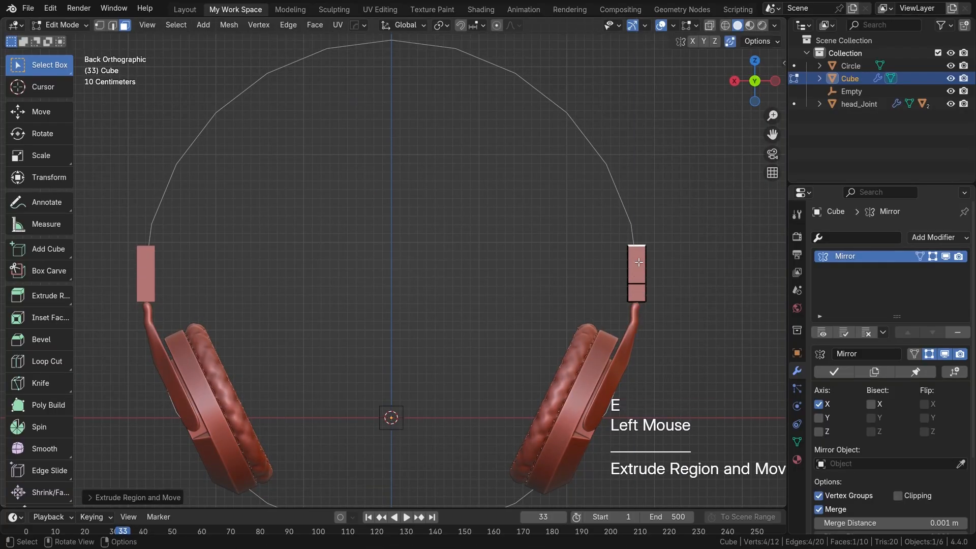
pyautogui.press('r')
pyautogui.click(648, 270)
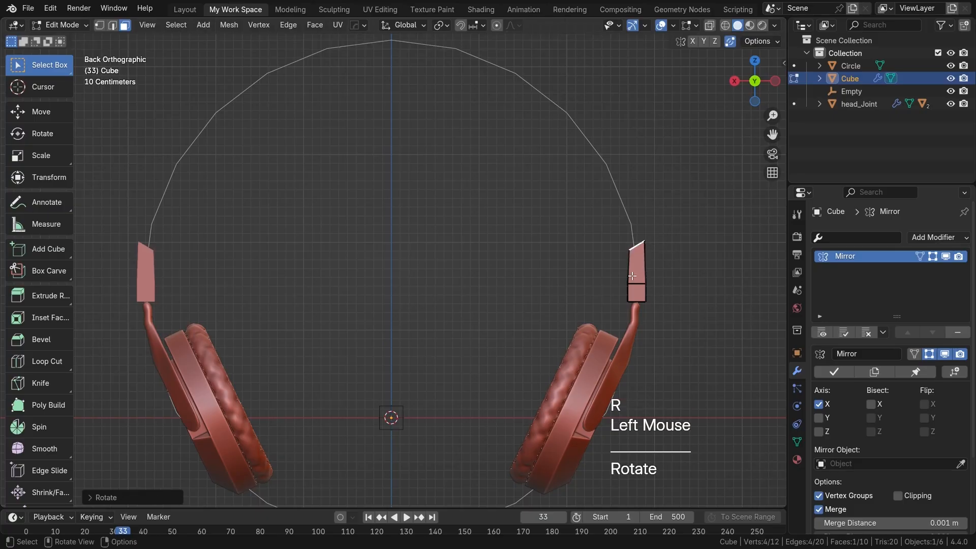
# Step: Extrude two more headband segments up along the guide circle, adjusting the end face's position and angle to the curve
pyautogui.press('e')
pyautogui.click(612, 224)
pyautogui.press('g')
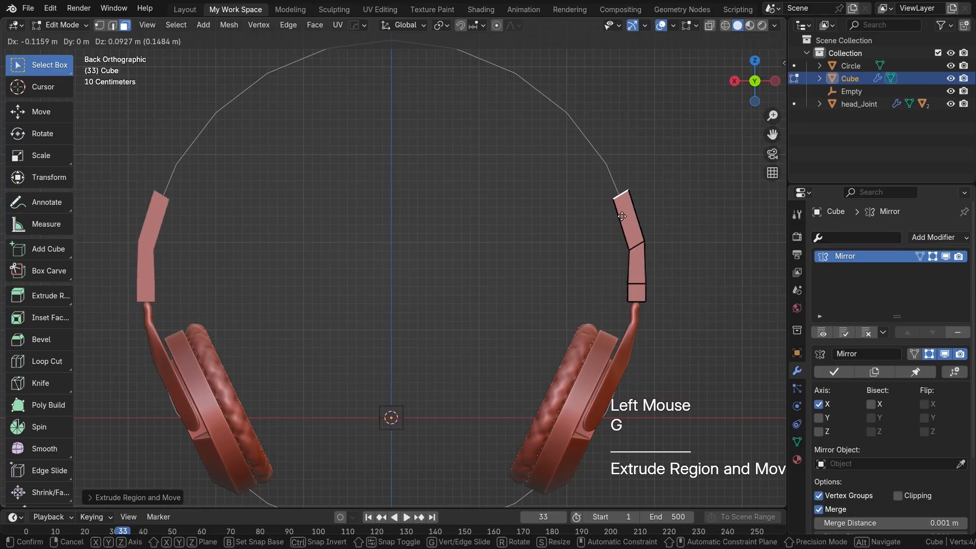
pyautogui.click(622, 216)
pyautogui.press('e')
pyautogui.click(627, 170)
pyautogui.press('r')
pyautogui.click(619, 156)
# Step: Extrude another headband segment toward the crown, rotating and moving its end face onto the guide circle
pyautogui.press('e')
pyautogui.click(583, 145)
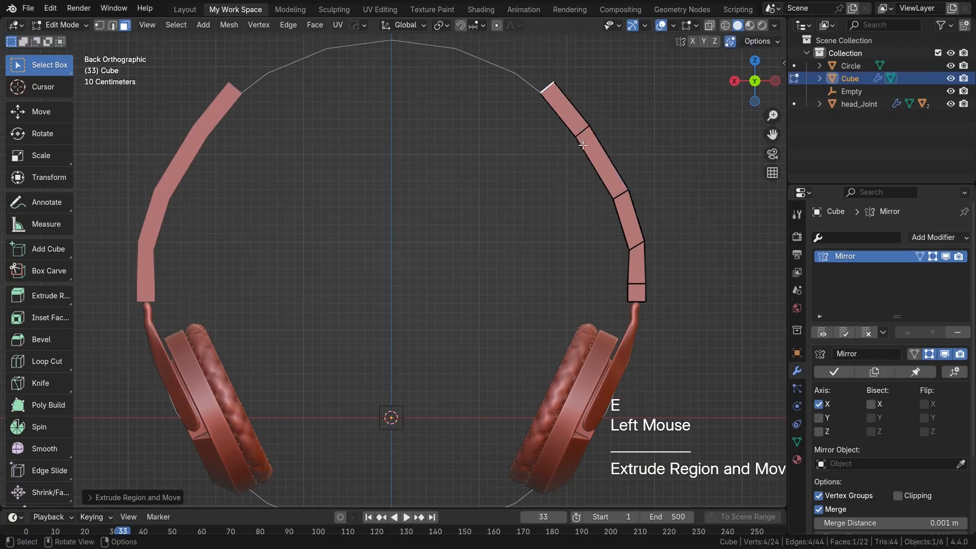
pyautogui.press('r')
pyautogui.click(643, 118)
pyautogui.press('g')
pyautogui.click(645, 144)
# Step: Return to Object Mode and add a Subdivision Surface modifier to the headband
pyautogui.press('Tab')
pyautogui.click(937, 237)
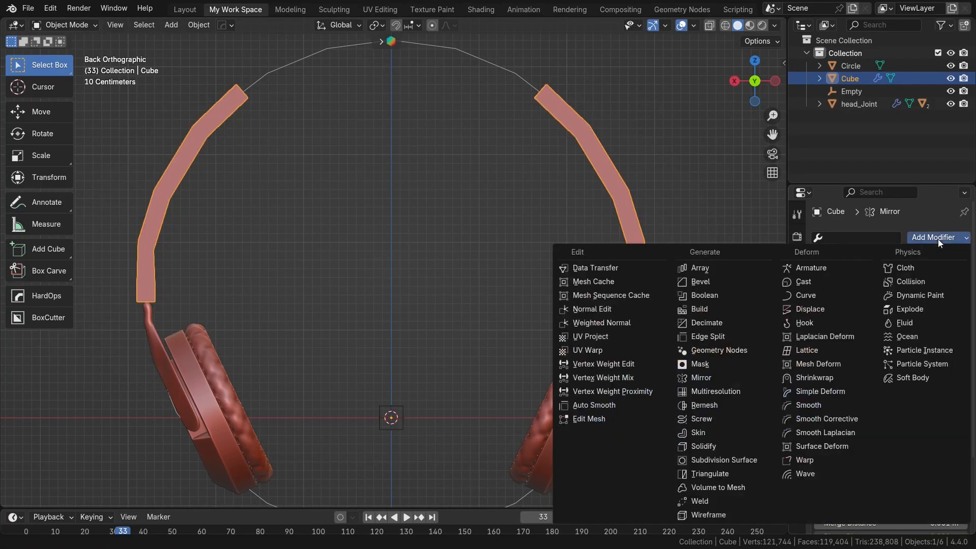
pyautogui.click(743, 458)
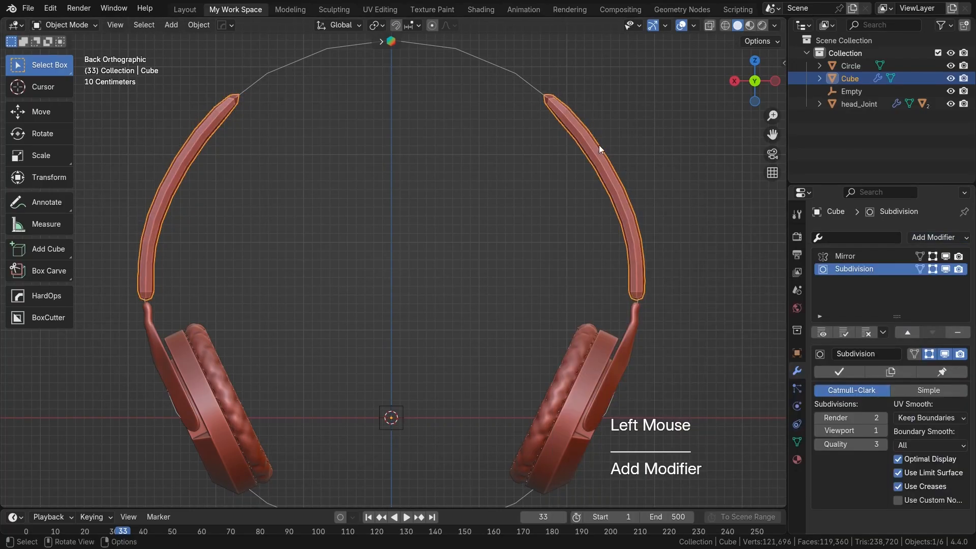
# Step: Back in Edit Mode, extrude the headband's free end one segment, then rotate and move it to match the circle
pyautogui.press('Tab')
pyautogui.press('e')
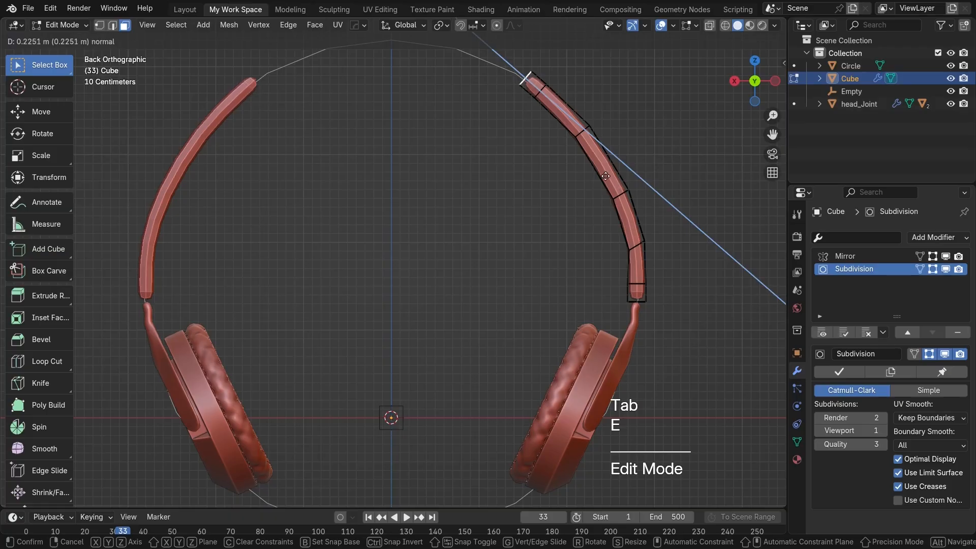
pyautogui.click(634, 144)
pyautogui.press('r')
pyautogui.click(541, 140)
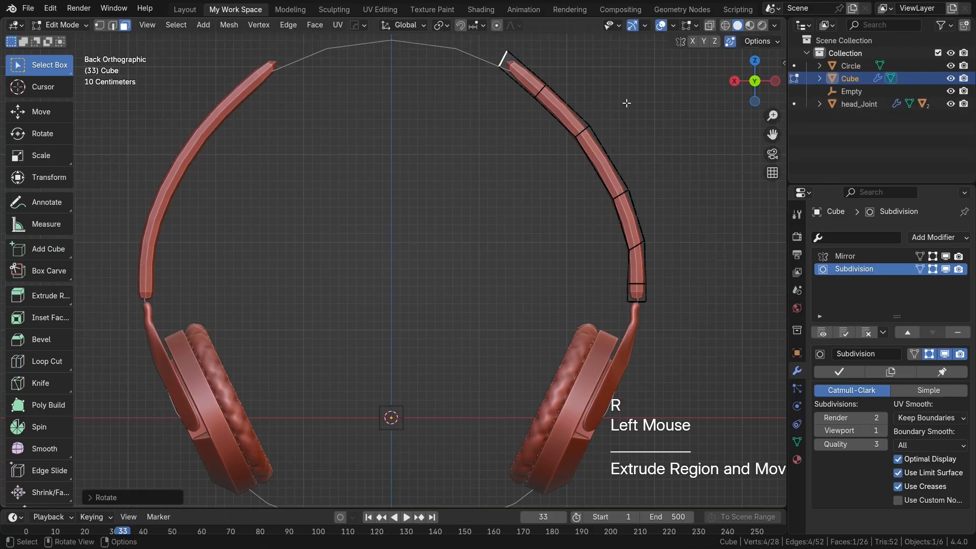
pyautogui.keyDown('shift'); pyautogui.moveTo(541, 140); pyautogui.dragTo(557, 255, button='middle'); pyautogui.keyUp('shift')
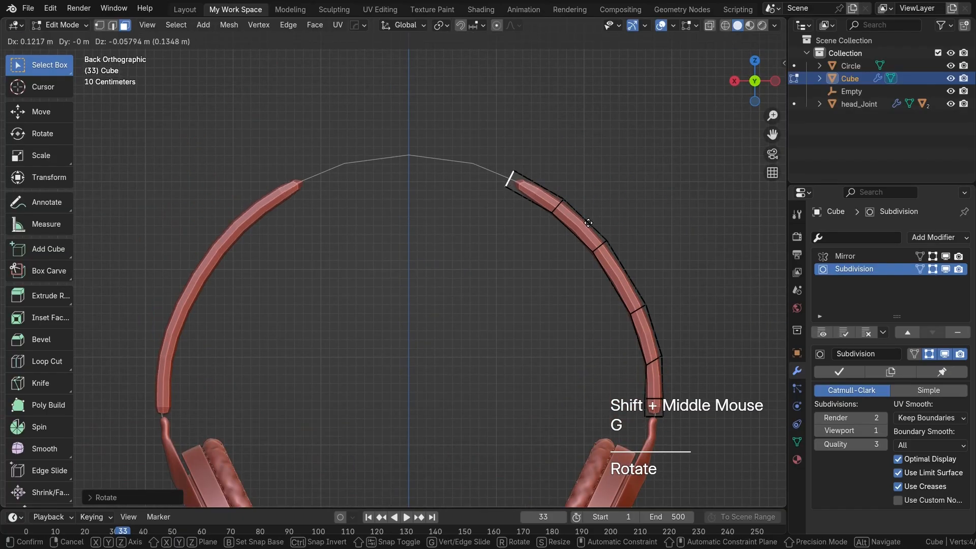
pyautogui.click(588, 222)
# Step: Extrude the next segment near the crown and turn its end face upright on the guide circle
pyautogui.press('e')
pyautogui.click(558, 212)
pyautogui.press('r')
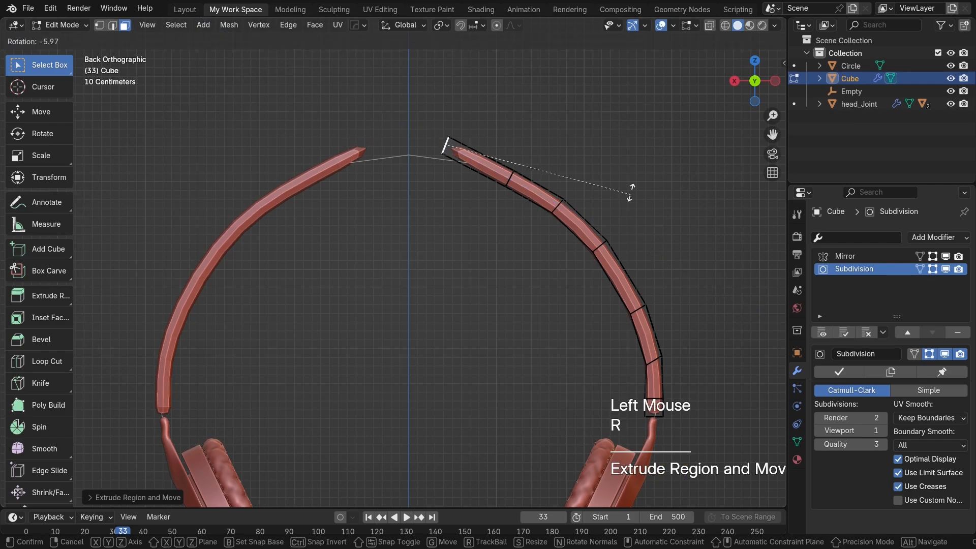
pyautogui.click(588, 139)
pyautogui.press('g')
pyautogui.click(580, 149)
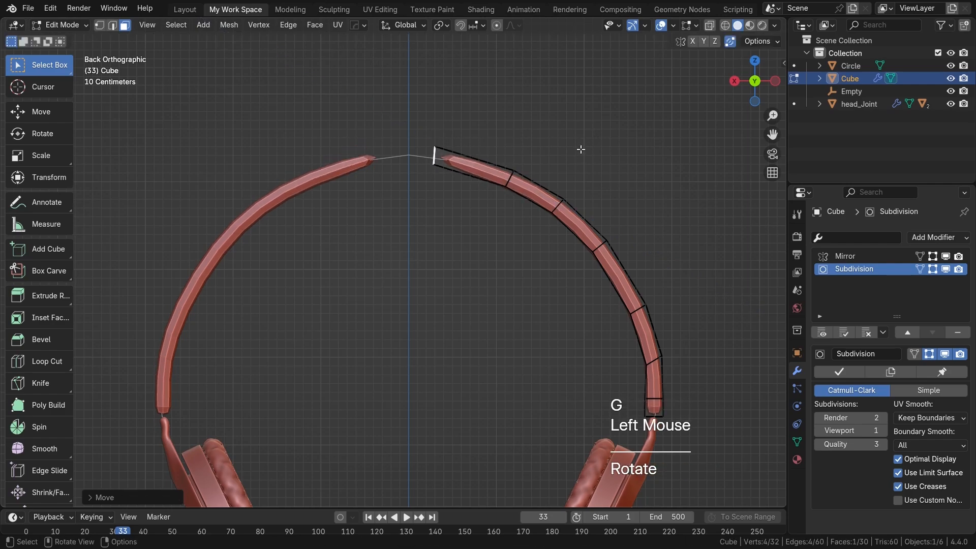
# Step: Extrude a short final segment toward the centre line, rotate its end, and place it just short of the mirror plane
pyautogui.press('e')
pyautogui.click(541, 167)
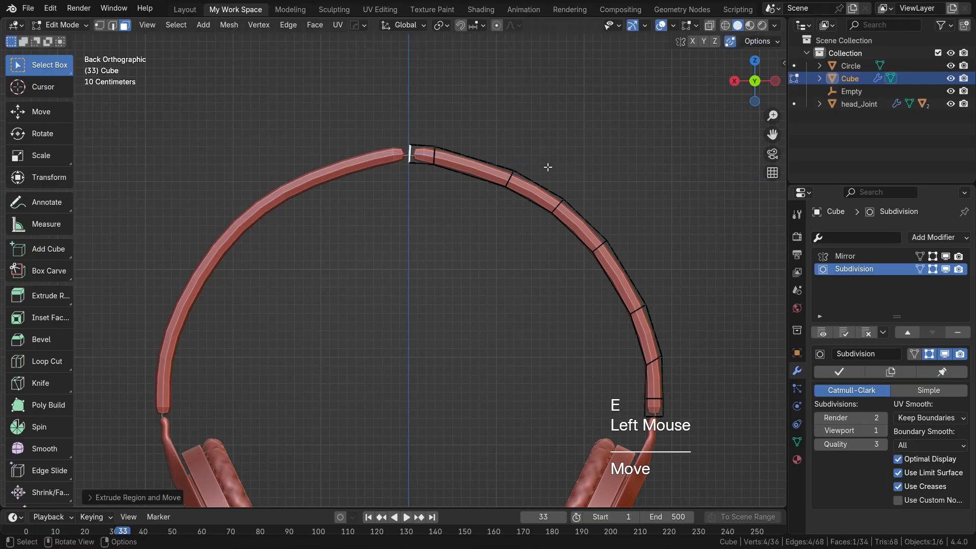
pyautogui.press('r')
pyautogui.click(568, 181)
pyautogui.press('g')
pyautogui.click(563, 219)
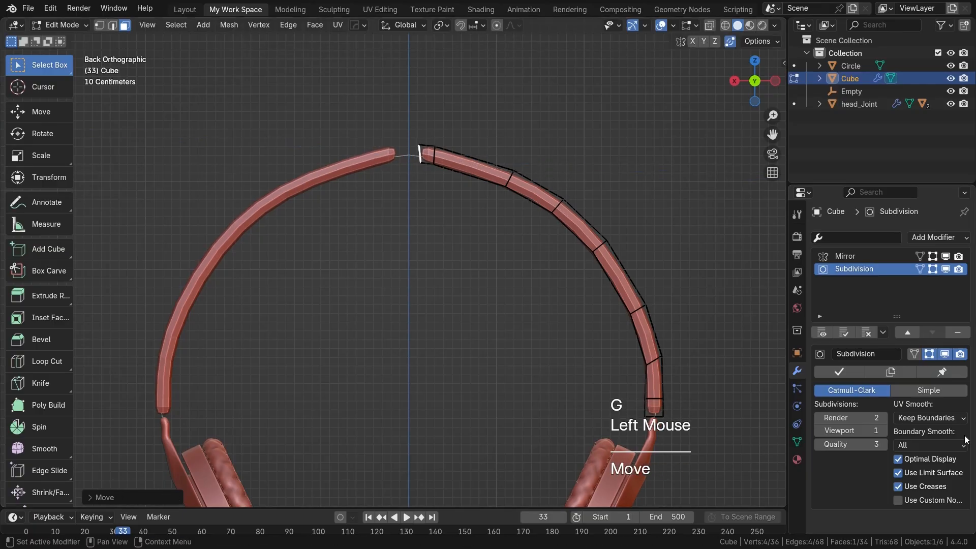
# Step: Enable Clipping in the Mirror modifier and rotate the headband's end face parallel to the mirror plane
pyautogui.click(849, 257)
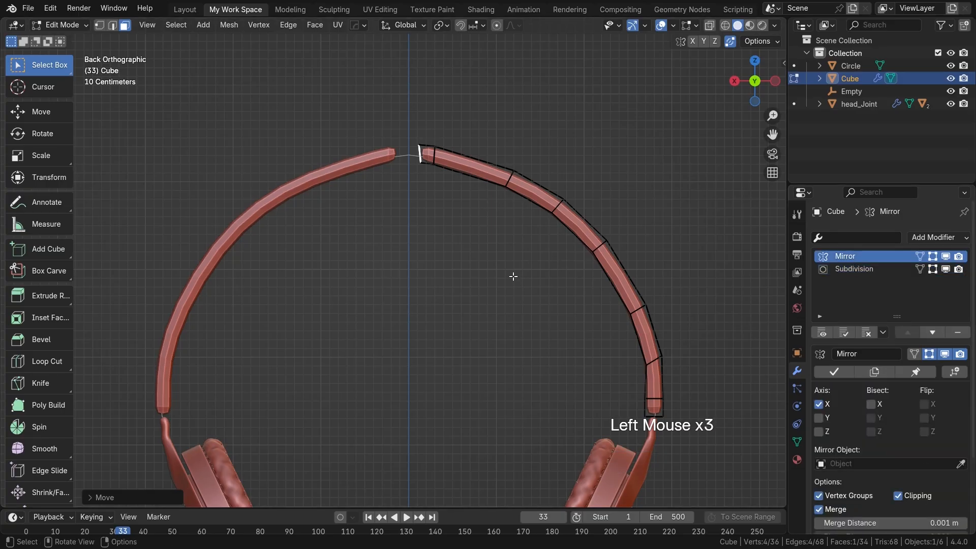
pyautogui.press('r')
pyautogui.click(484, 274)
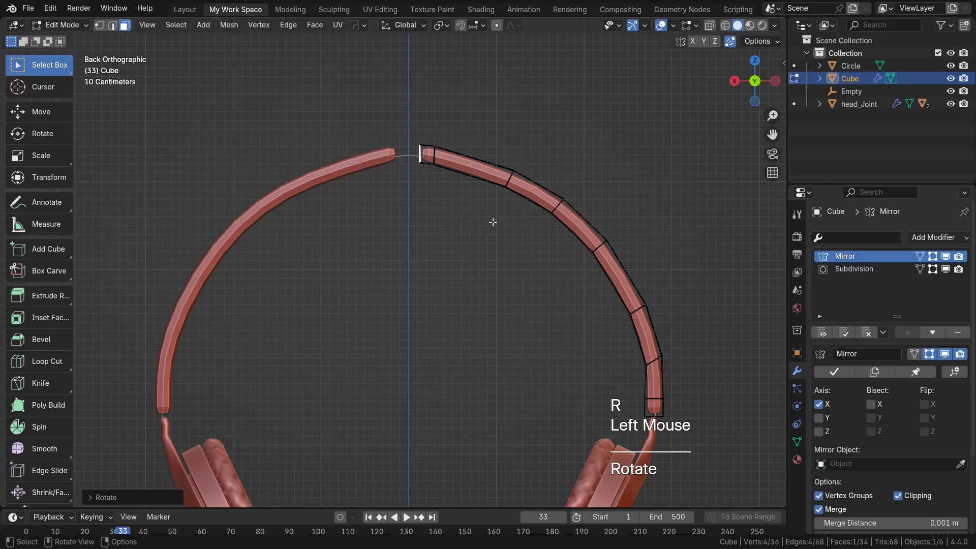
pyautogui.press('e')
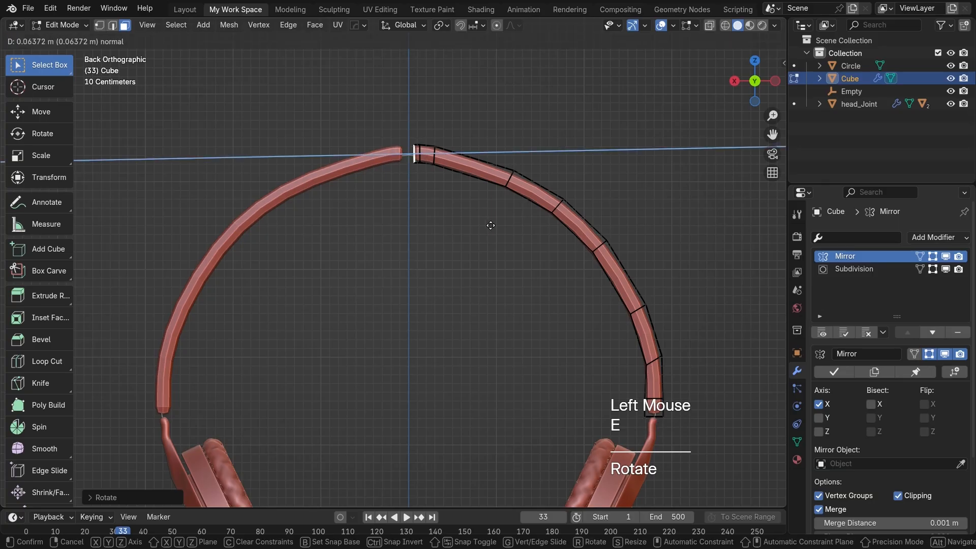
pyautogui.rightClick(490, 225)
pyautogui.hotkey('ctrl', 'z')
# Step: Move the headband's end face onto the mirror plane to join both halves at the crown
pyautogui.press('g')
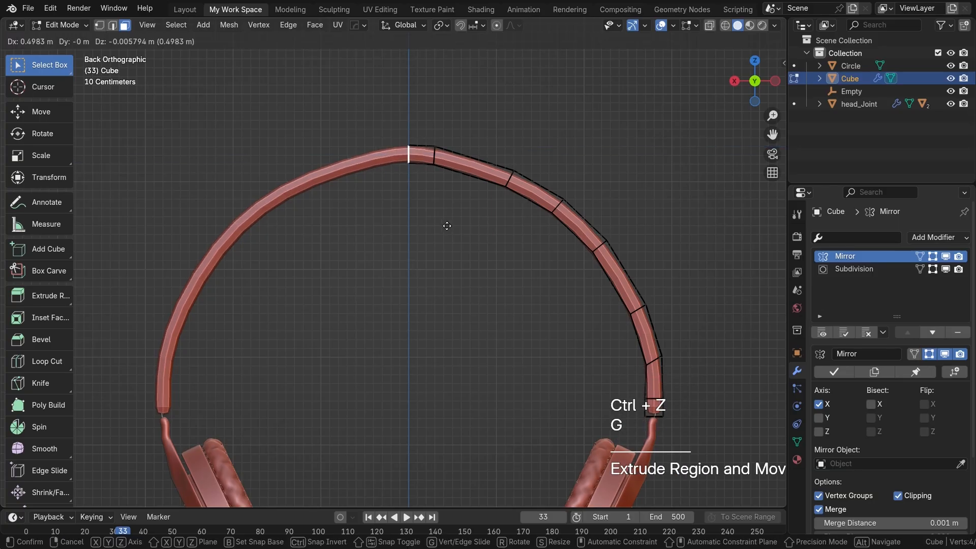
pyautogui.click(443, 227)
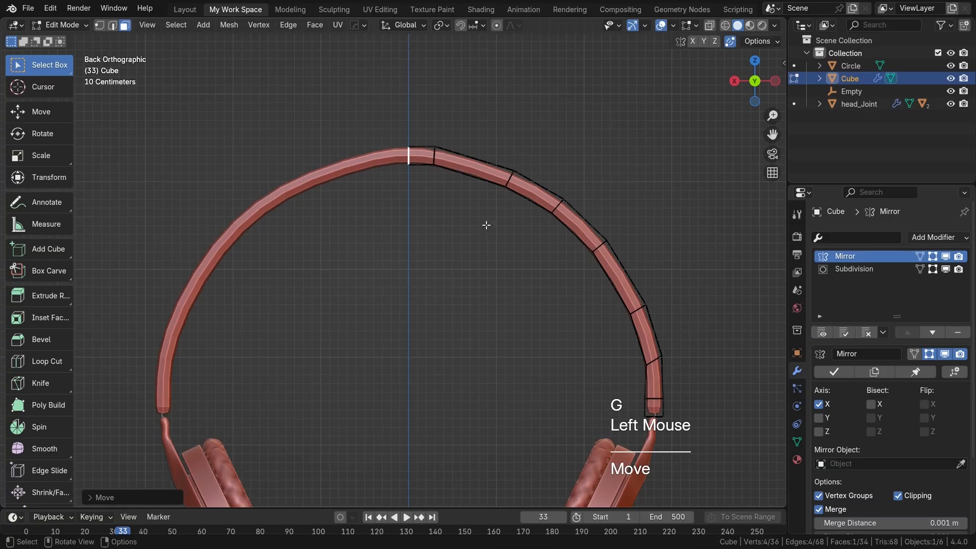
# Step: Try the Mirror modifier below the Subdivision modifier, and restore its place at the head of the stack
pyautogui.moveTo(596, 229); pyautogui.dragTo(731, 262, button='middle')
pyautogui.click(930, 332)
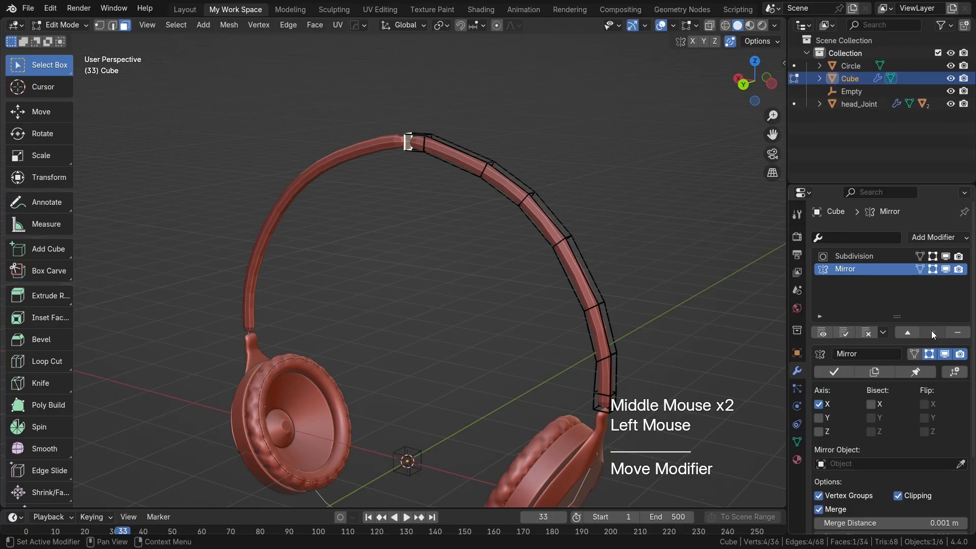
pyautogui.click(902, 336)
# Step: Set the Subdivision viewport level to 2, select the whole headband mesh, and scale it along Y to about 2.1
pyautogui.scroll(-1, 625, 322)
pyautogui.keyDown('shift'); pyautogui.moveTo(620, 328); pyautogui.dragTo(603, 280, button='middle'); pyautogui.keyUp('shift')
pyautogui.scroll(1, 617, 341)
pyautogui.keyDown('shift'); pyautogui.moveTo(642, 366); pyautogui.dragTo(633, 350, button='middle'); pyautogui.keyUp('shift')
pyautogui.moveTo(577, 325); pyautogui.dragTo(578, 319, button='middle')
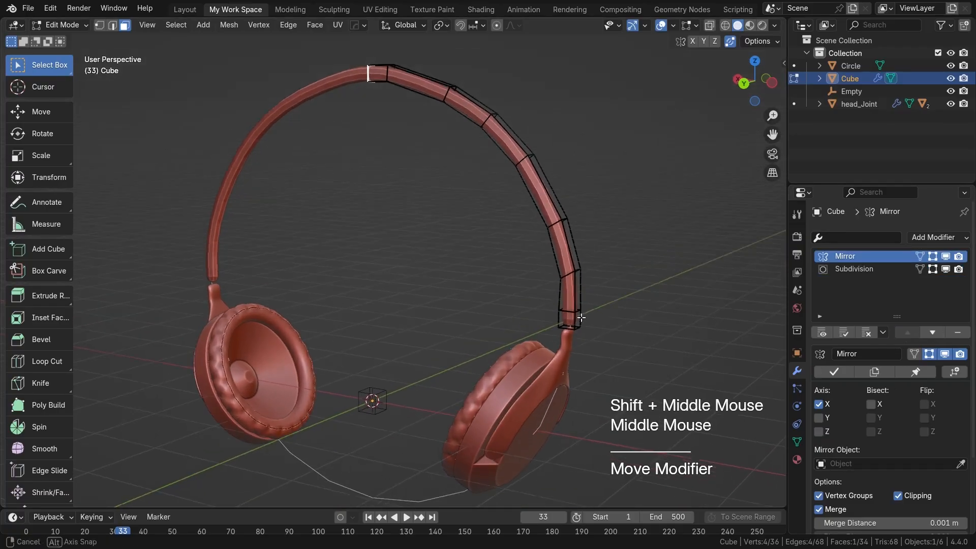
pyautogui.click(587, 355)
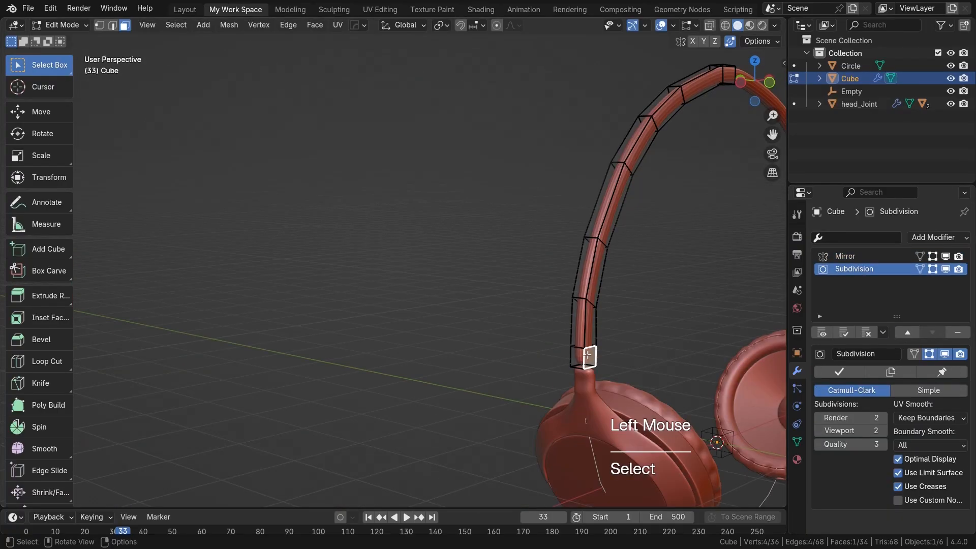
pyautogui.doubleClick(591, 307)
pyautogui.moveTo(591, 307); pyautogui.dragTo(609, 339, button='middle')
pyautogui.press('s')
pyautogui.press('y')
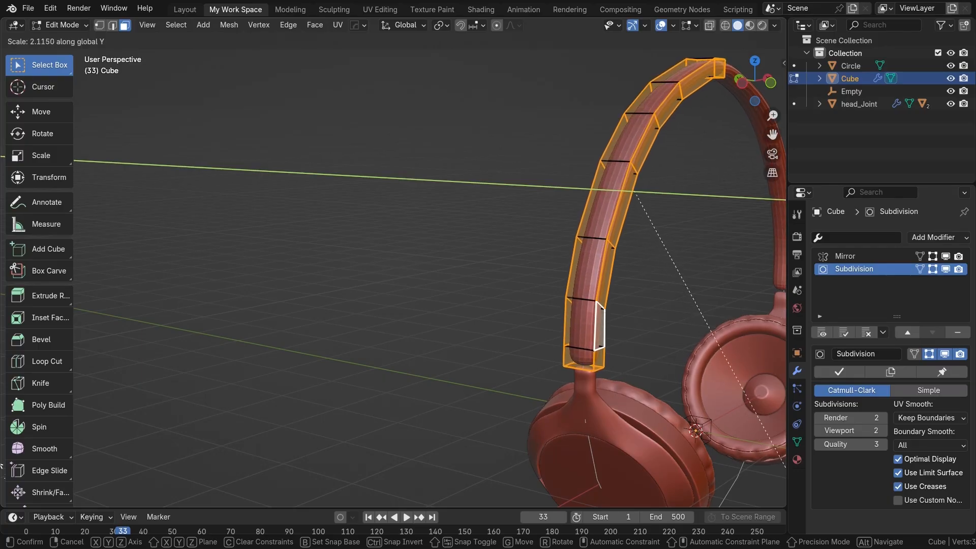
pyautogui.click(779, 467)
# Step: Examine the widened headband's shape and its lower end at the head joint, with and without the edit cage
pyautogui.moveTo(638, 399); pyautogui.dragTo(40, 408, button='middle')
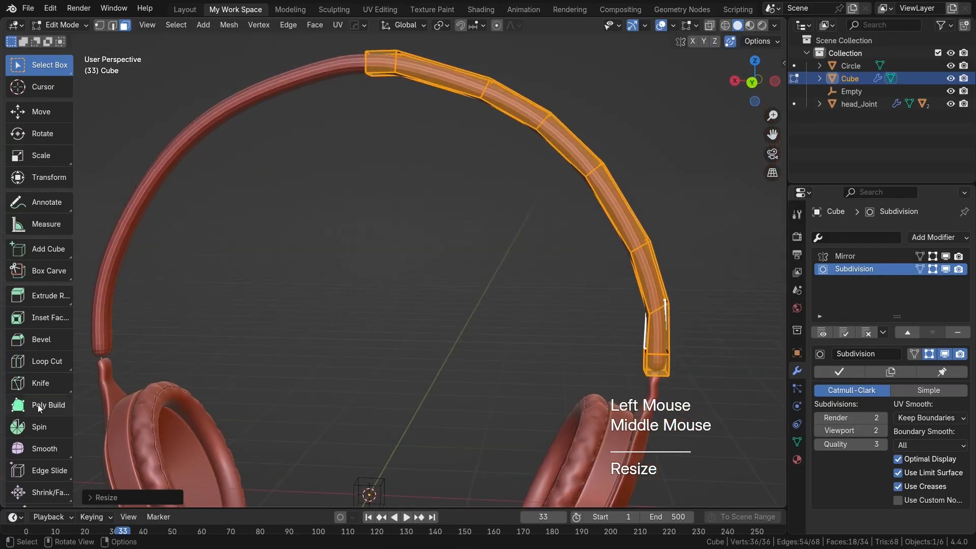
pyautogui.keyDown('shift'); pyautogui.moveTo(429, 331); pyautogui.dragTo(443, 305, button='middle'); pyautogui.keyUp('shift')
pyautogui.press('Tab')
pyautogui.moveTo(571, 338); pyautogui.dragTo(457, 286, button='middle')
pyautogui.scroll(2, 529, 348)
pyautogui.scroll(4, 508, 305)
pyautogui.press('Tab')
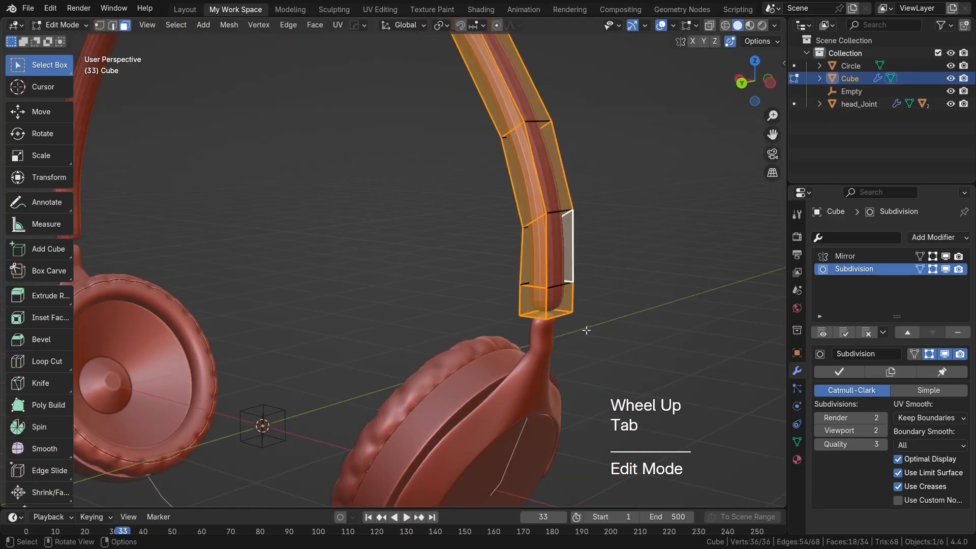
pyautogui.scroll(2, 565, 331)
pyautogui.keyDown('shift'); pyautogui.moveTo(565, 331); pyautogui.dragTo(380, 307, button='middle'); pyautogui.keyUp('shift')
pyautogui.moveTo(475, 270); pyautogui.dragTo(569, 287, button='middle')
pyautogui.scroll(-2, 555, 285)
pyautogui.scroll(2, 509, 208)
pyautogui.press('Tab')
# Step: Apply Shade Smooth to the headband object
pyautogui.rightClick(497, 170)
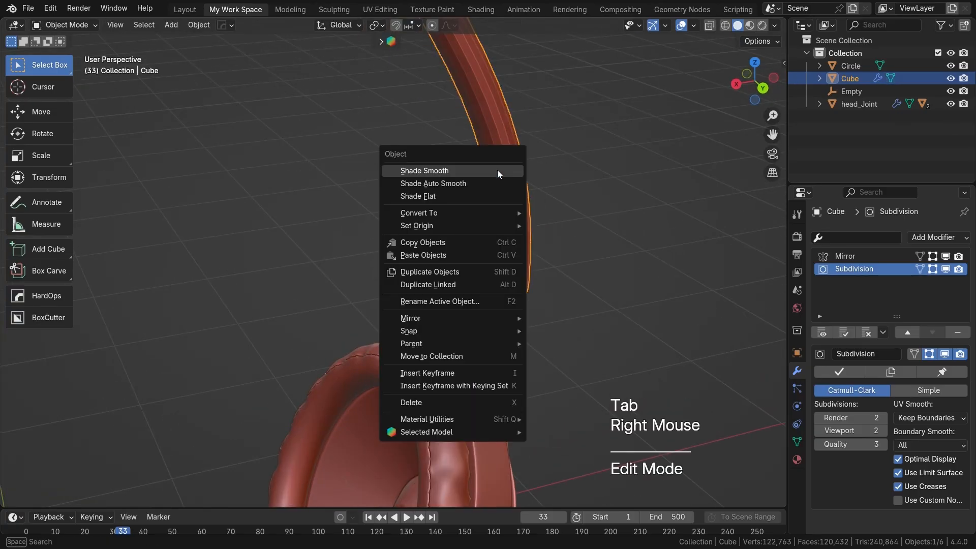
pyautogui.click(497, 170)
pyautogui.moveTo(519, 252); pyautogui.dragTo(400, 214, button='middle')
# Step: Examine the smoothed headband and the seam at its crown, with and without the edit cage
pyautogui.scroll(-3, 442, 250)
pyautogui.keyDown('shift'); pyautogui.moveTo(442, 250); pyautogui.dragTo(335, 187, button='middle'); pyautogui.keyUp('shift')
pyautogui.scroll(1, 516, 322)
pyautogui.scroll(1, 400, 275)
pyautogui.press('Tab')
pyautogui.moveTo(399, 274); pyautogui.dragTo(349, 254, button='middle')
pyautogui.scroll(2, 388, 213)
pyautogui.keyDown('shift'); pyautogui.moveTo(388, 214); pyautogui.dragTo(458, 254, button='middle'); pyautogui.keyUp('shift')
pyautogui.press('Tab')
pyautogui.press('Tab')
pyautogui.keyDown('shift'); pyautogui.moveTo(231, 264); pyautogui.dragTo(432, 281, button='middle'); pyautogui.keyUp('shift')
# Step: Delete the internal end face at the headband's mirror seam and return to Object Mode
pyautogui.press('Tab')
pyautogui.scroll(1, 374, 270)
pyautogui.press('Tab')
pyautogui.scroll(1, 414, 290)
pyautogui.keyDown('shift'); pyautogui.moveTo(405, 274); pyautogui.dragTo(434, 269, button='middle'); pyautogui.keyUp('shift')
pyautogui.click(449, 289)
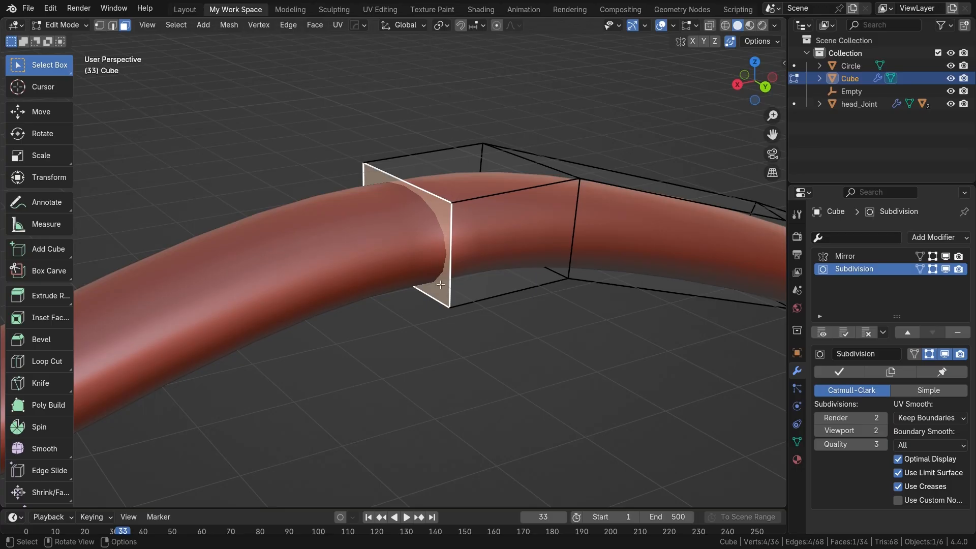
pyautogui.press('x')
pyautogui.click(391, 273)
pyautogui.press('Tab')
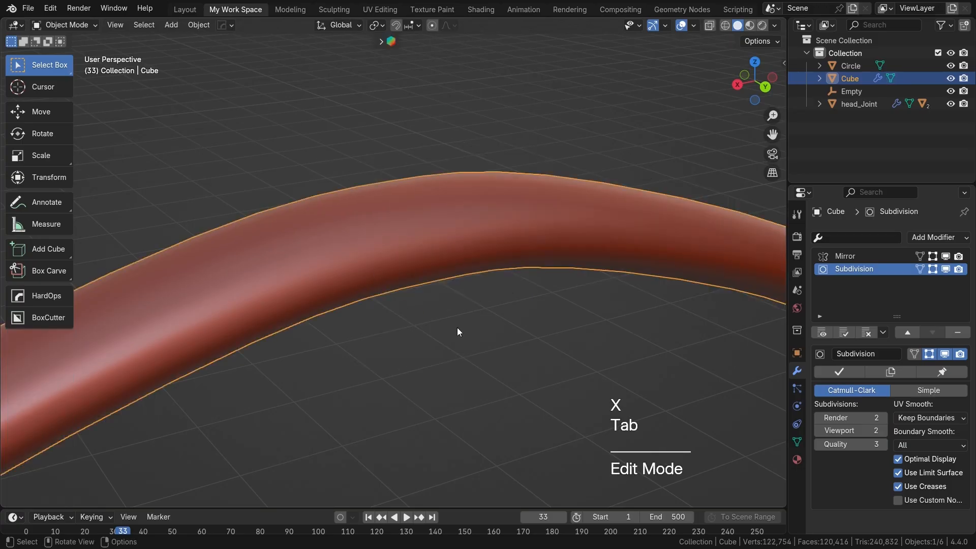
pyautogui.scroll(-4, 454, 325)
pyautogui.keyDown('shift'); pyautogui.moveTo(453, 322); pyautogui.dragTo(450, 220, button='middle'); pyautogui.keyUp('shift')
pyautogui.scroll(-1, 441, 232)
pyautogui.scroll(-1, 446, 226)
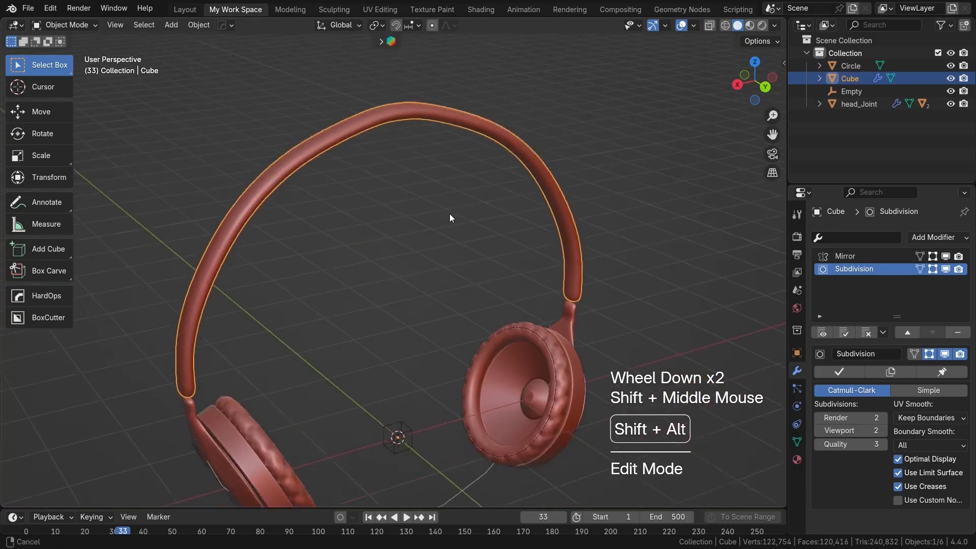
# Step: Examine the gap between the headband's lower end and the head joint
pyautogui.scroll(1, 543, 318)
pyautogui.keyDown('shift'); pyautogui.moveTo(544, 317); pyautogui.dragTo(489, 327, button='middle'); pyautogui.keyUp('shift')
pyautogui.scroll(-1, 446, 279)
pyautogui.scroll(-1, 446, 279)
pyautogui.scroll(1, 523, 301)
pyautogui.scroll(2, 593, 312)
pyautogui.scroll(1, 538, 346)
pyautogui.scroll(1, 538, 345)
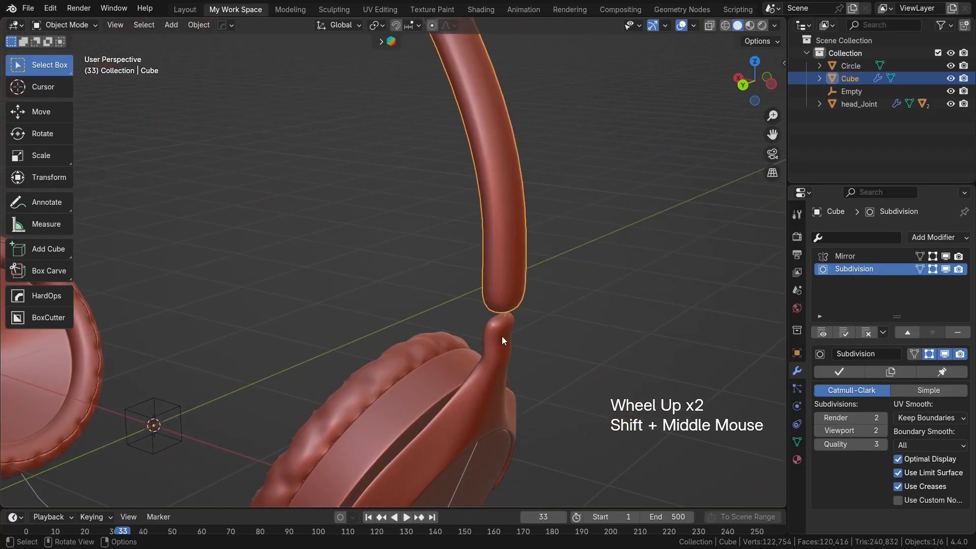
# Step: Add a Bevel modifier to the headband, limited by Weight and with 2 segments
pyautogui.click(497, 339)
pyautogui.click(504, 280)
pyautogui.scroll(-2, 502, 272)
pyautogui.keyDown('shift'); pyautogui.moveTo(502, 273); pyautogui.dragTo(513, 315, button='middle'); pyautogui.keyUp('shift')
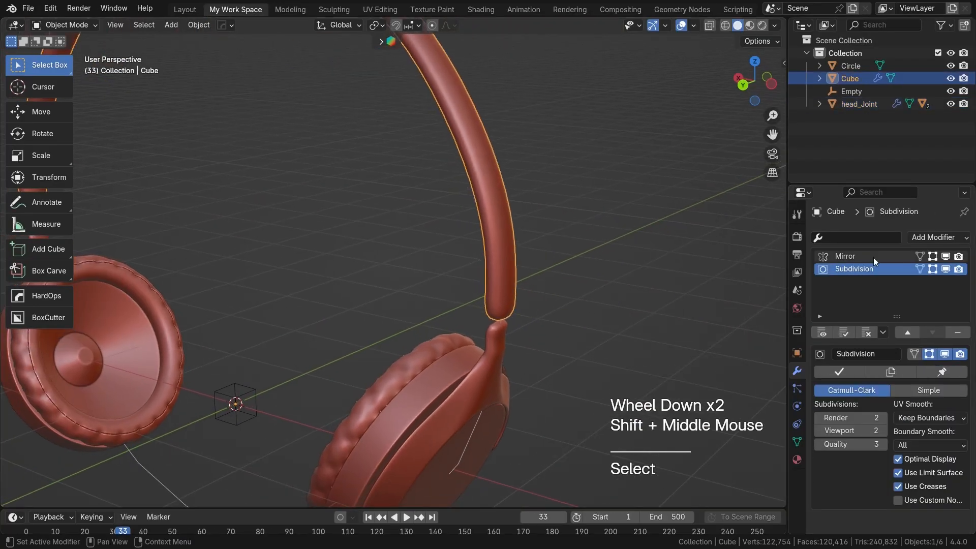
pyautogui.click(932, 237)
pyautogui.click(721, 282)
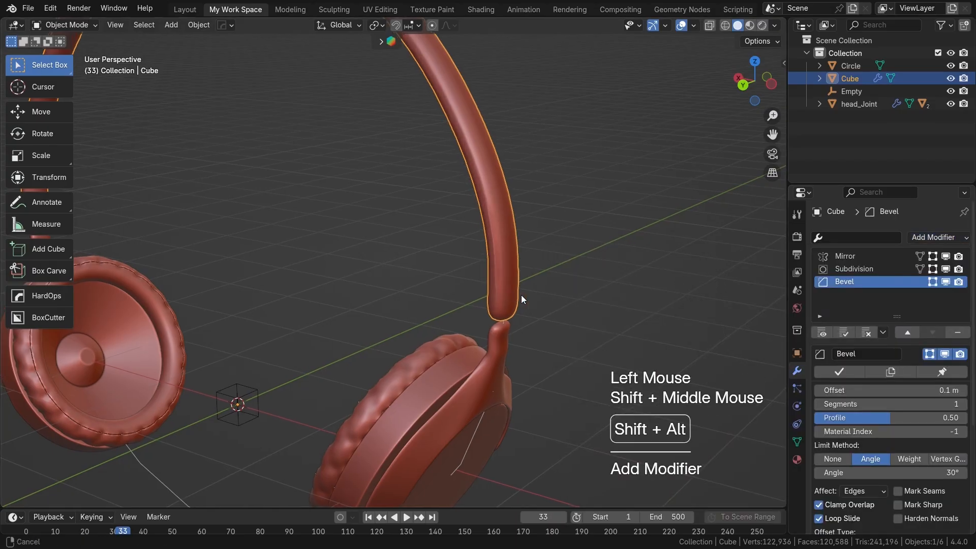
pyautogui.keyDown('shift'); pyautogui.moveTo(514, 291); pyautogui.dragTo(554, 295, button='middle'); pyautogui.keyUp('shift')
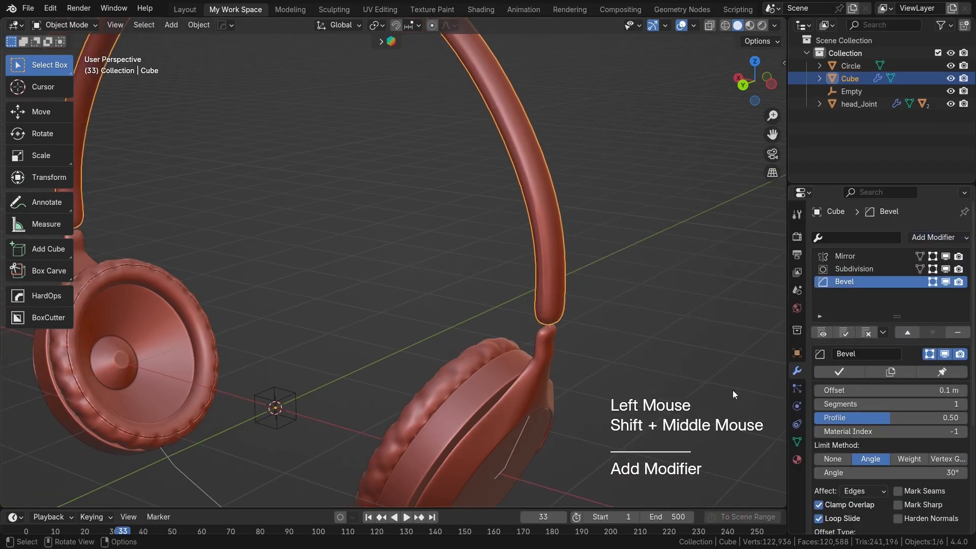
pyautogui.click(906, 459)
pyautogui.moveTo(614, 347); pyautogui.dragTo(581, 331, button='middle')
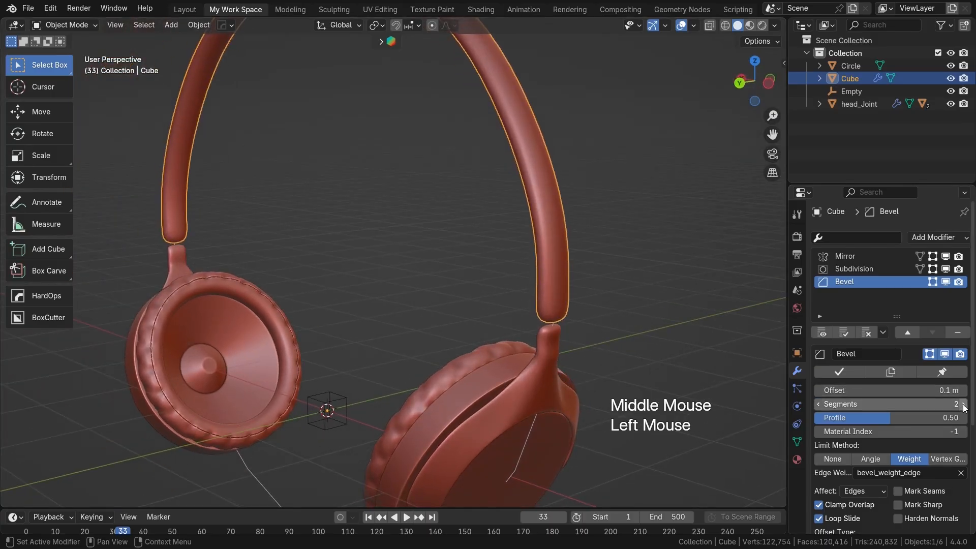
# Step: Check the head joint's Bevel settings, and match the headband's bevel to them with a 0.02 m offset and 1 segment
pyautogui.moveTo(591, 322); pyautogui.dragTo(559, 353, button='middle')
pyautogui.click(543, 357)
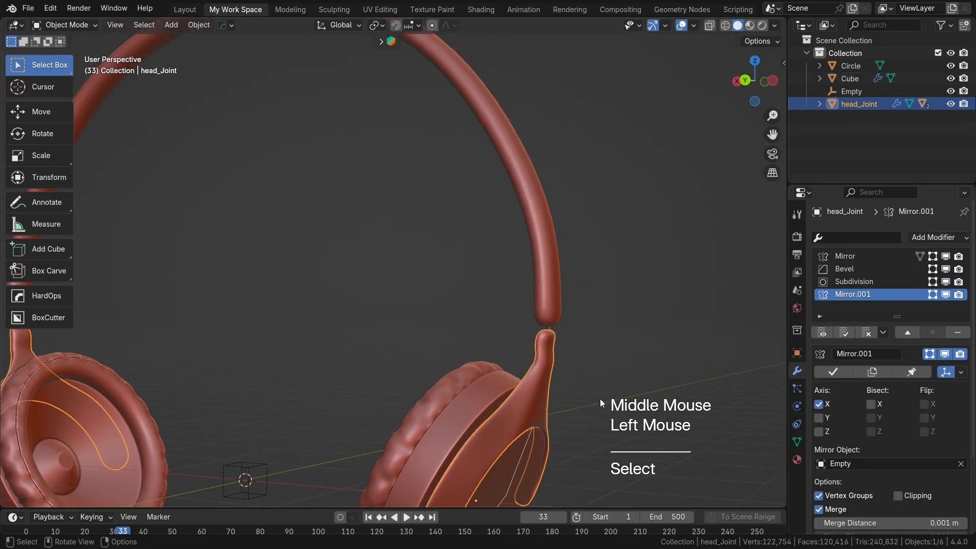
pyautogui.click(843, 269)
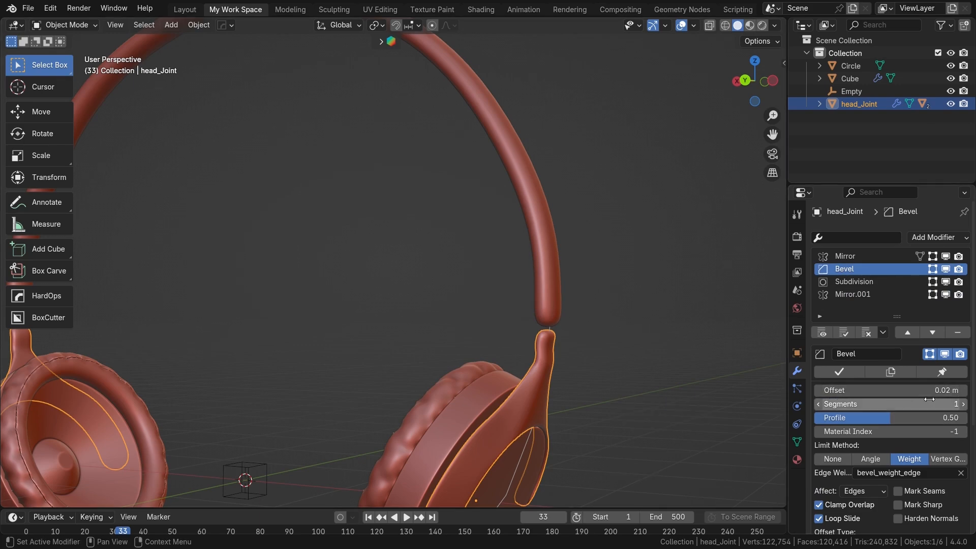
pyautogui.click(537, 266)
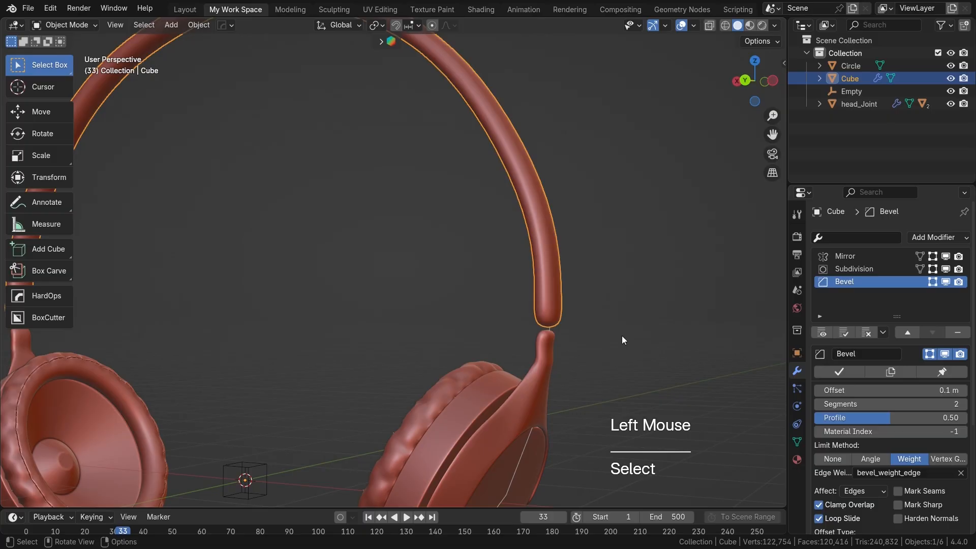
pyautogui.doubleClick(871, 389)
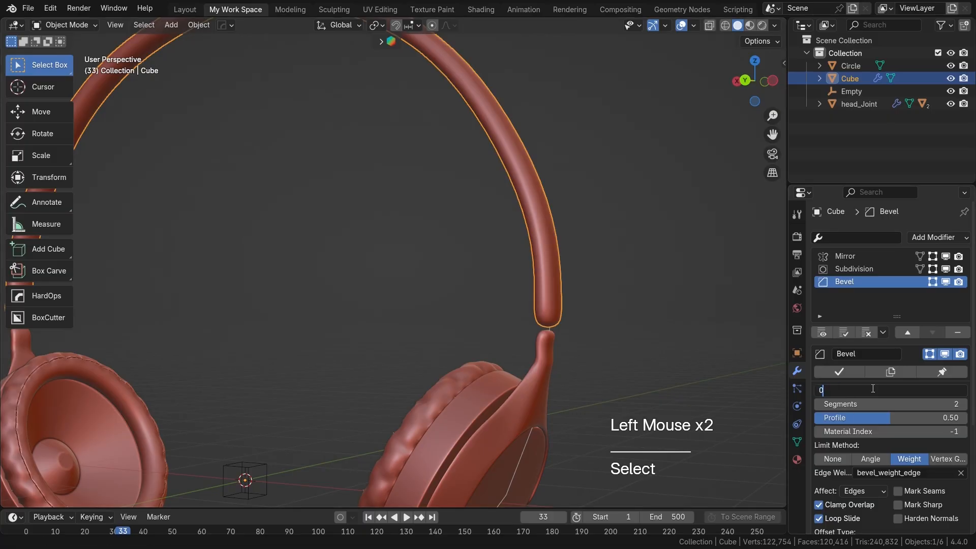
pyautogui.press('Return')
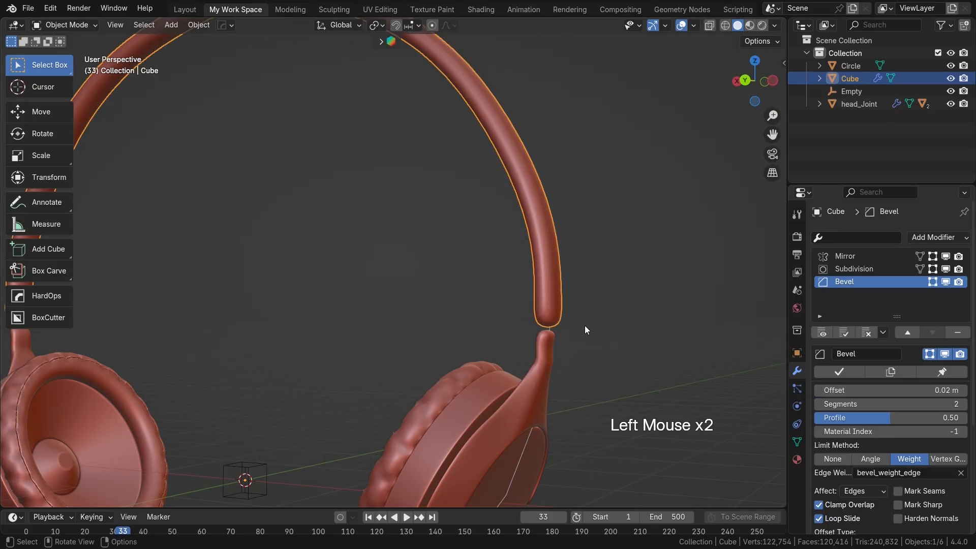
pyautogui.click(819, 403)
# Step: In Edit Mode, move the headband's bottom end face slightly down along Z toward the head joint
pyautogui.moveTo(562, 348); pyautogui.dragTo(432, 297, button='middle')
pyautogui.click(541, 312)
pyautogui.press('Tab')
pyautogui.scroll(2, 541, 312)
pyautogui.scroll(2, 432, 297)
pyautogui.scroll(-1, 431, 297)
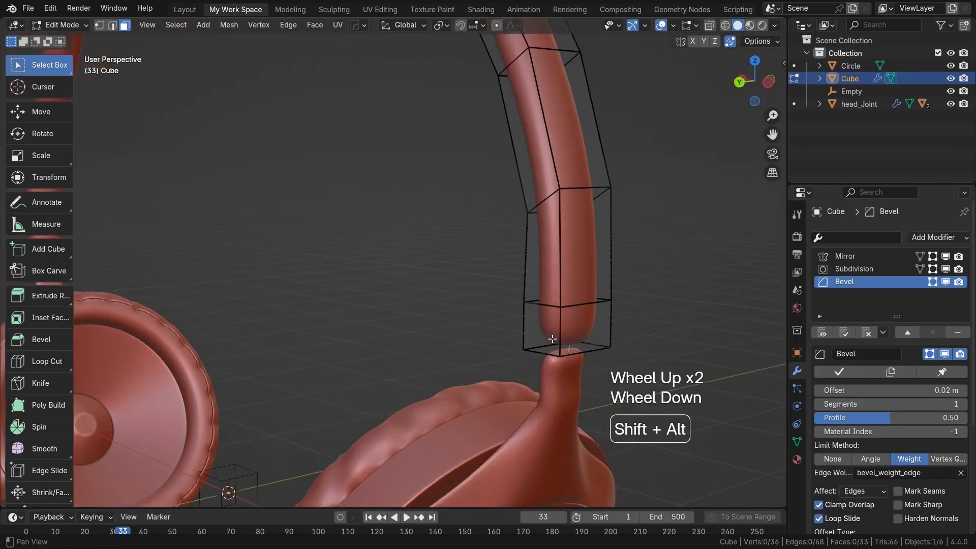
pyautogui.keyDown('shift'); pyautogui.moveTo(564, 350); pyautogui.dragTo(459, 306, button='middle'); pyautogui.keyUp('shift')
pyautogui.click(459, 306)
pyautogui.press('3')
pyautogui.click(459, 304)
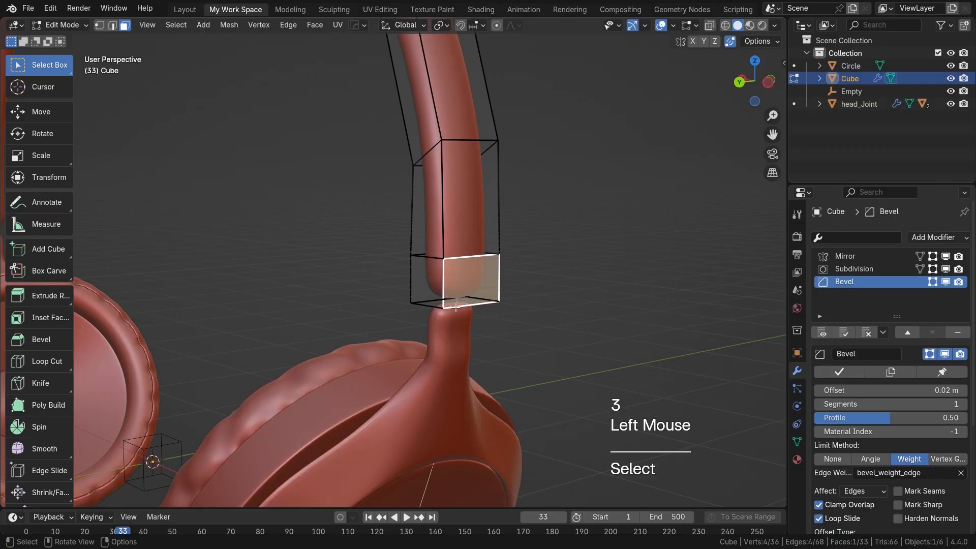
pyautogui.click(459, 305)
pyautogui.moveTo(459, 305); pyautogui.dragTo(455, 364, button='middle')
pyautogui.click(460, 313)
pyautogui.press('g')
pyautogui.press('z')
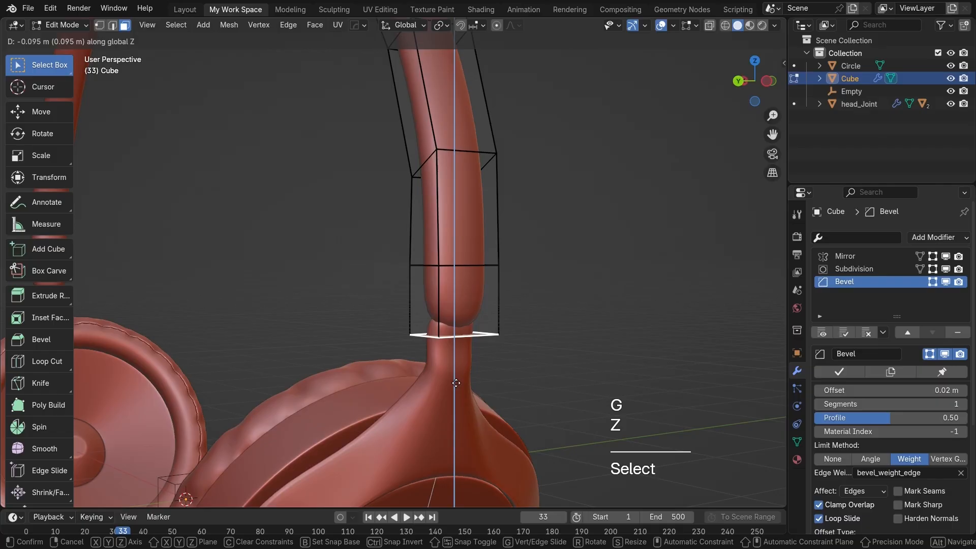
pyautogui.click(456, 367)
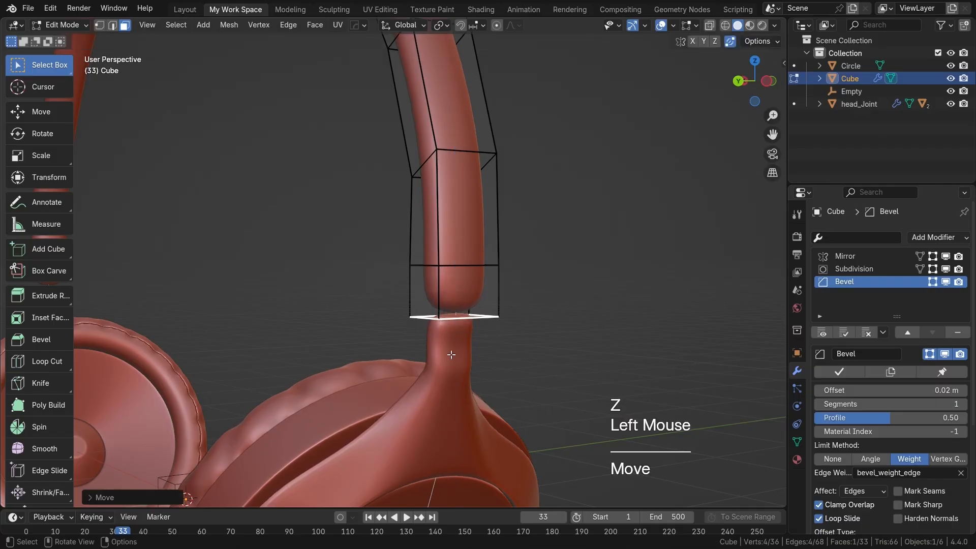
# Step: Set the mean edge bevel weight of the headband's bottom end face to 1.00
pyautogui.moveTo(456, 368); pyautogui.dragTo(478, 362, button='middle')
pyautogui.press('n')
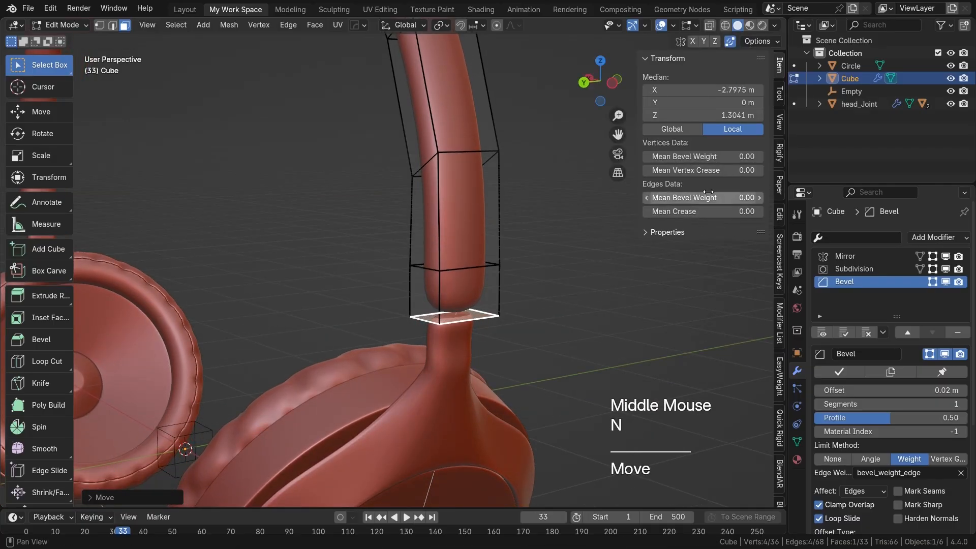
pyautogui.moveTo(683, 198); pyautogui.dragTo(734, 197)
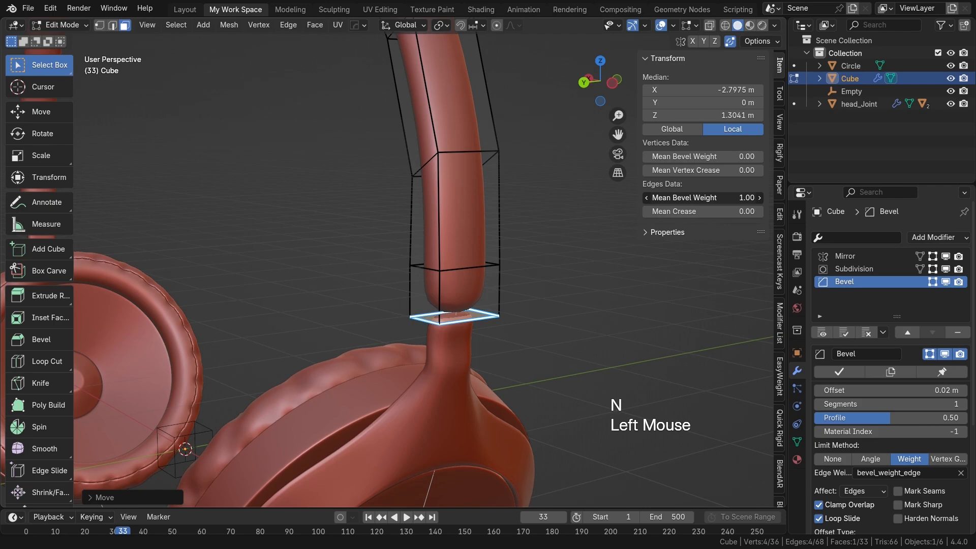
# Step: Set the mean bevel weight of one lengthwise edge loop along the headband to 0.97
pyautogui.doubleClick(445, 218)
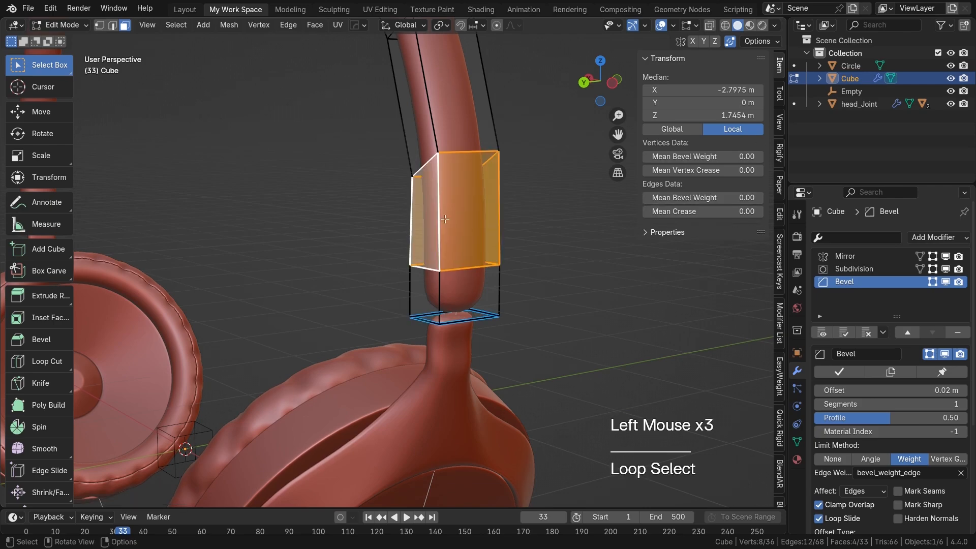
pyautogui.press('2')
pyautogui.doubleClick(411, 222)
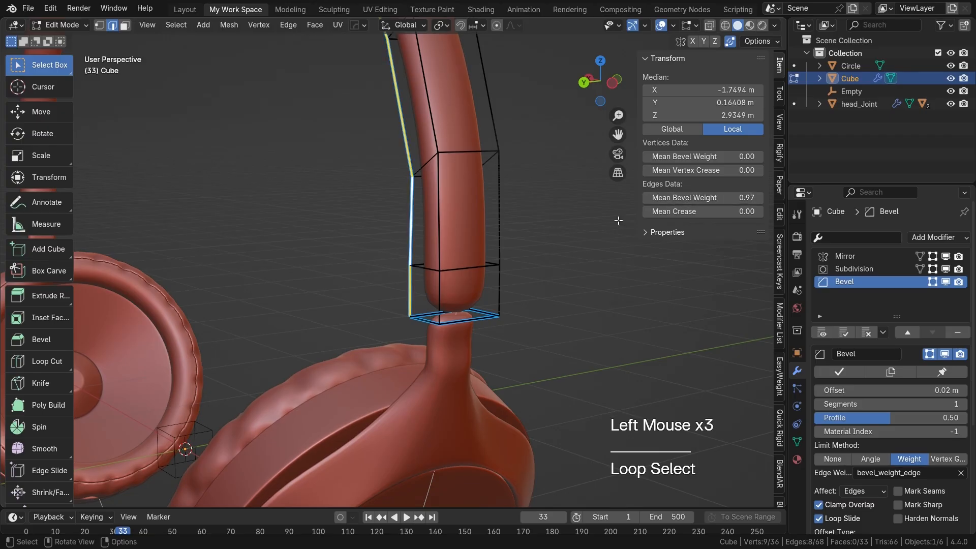
pyautogui.keyDown('shift'); pyautogui.moveTo(385, 286); pyautogui.dragTo(353, 320, button='middle'); pyautogui.keyUp('shift')
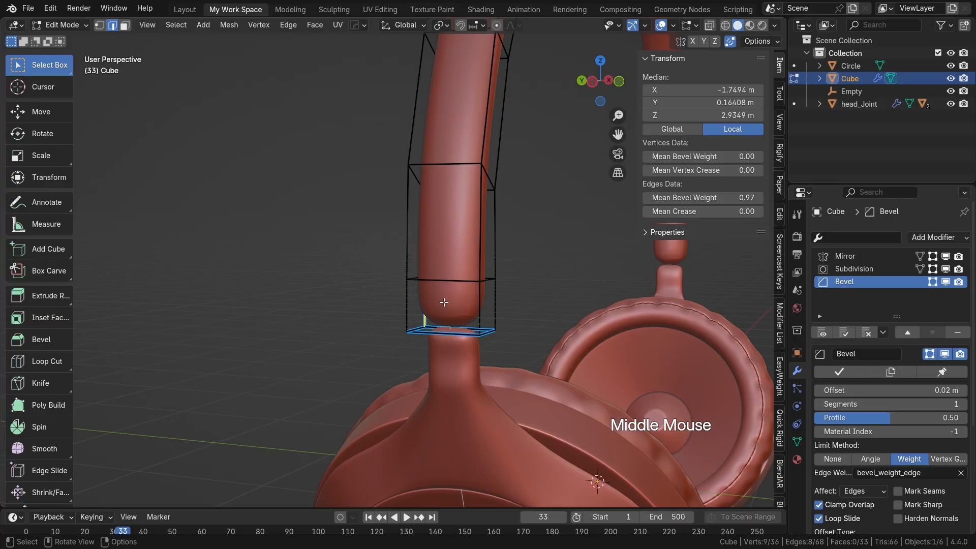
# Step: Add a loop cut around the headband's lowest segment, slide it toward the bottom end, and return to Object Mode
pyautogui.hotkey('ctrl', 'r')
pyautogui.click(416, 305)
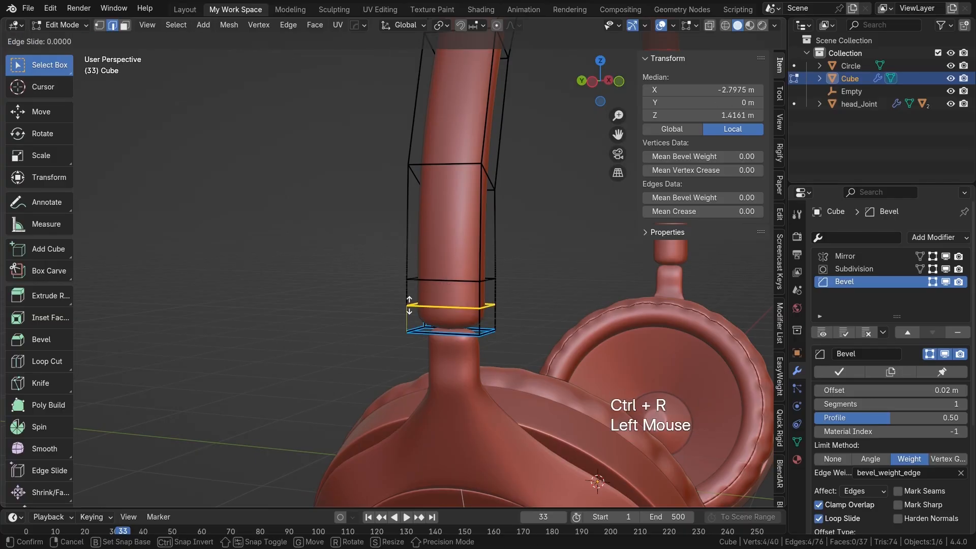
pyautogui.click(405, 317)
pyautogui.moveTo(405, 318); pyautogui.dragTo(383, 279, button='middle')
pyautogui.press('Tab')
# Step: Examine the whole headband's shape and its sharpened ends from several angles and in the back view
pyautogui.scroll(-3, 474, 321)
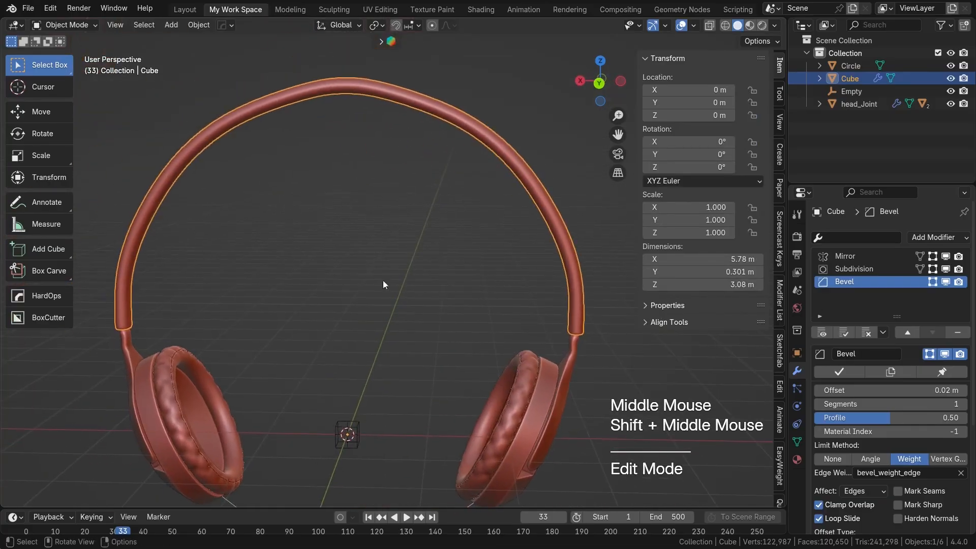
pyautogui.moveTo(301, 252); pyautogui.dragTo(448, 268, button='middle')
pyautogui.press('n')
pyautogui.keyDown('shift'); pyautogui.moveTo(429, 236); pyautogui.dragTo(480, 249, button='middle'); pyautogui.keyUp('shift')
pyautogui.scroll(1, 510, 245)
pyautogui.press('ctrl+KP_1')
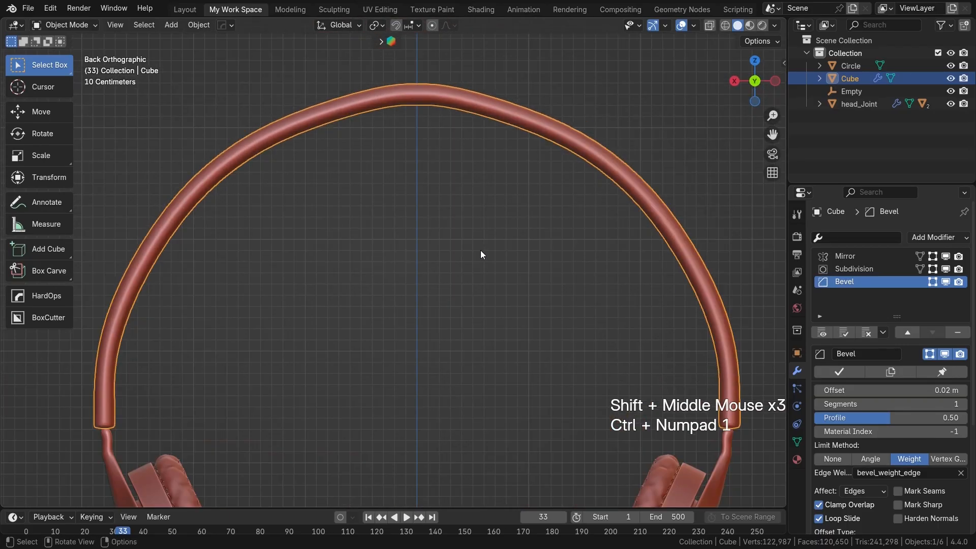
pyautogui.scroll(-3, 407, 203)
pyautogui.scroll(1, 407, 204)
pyautogui.scroll(2, 413, 329)
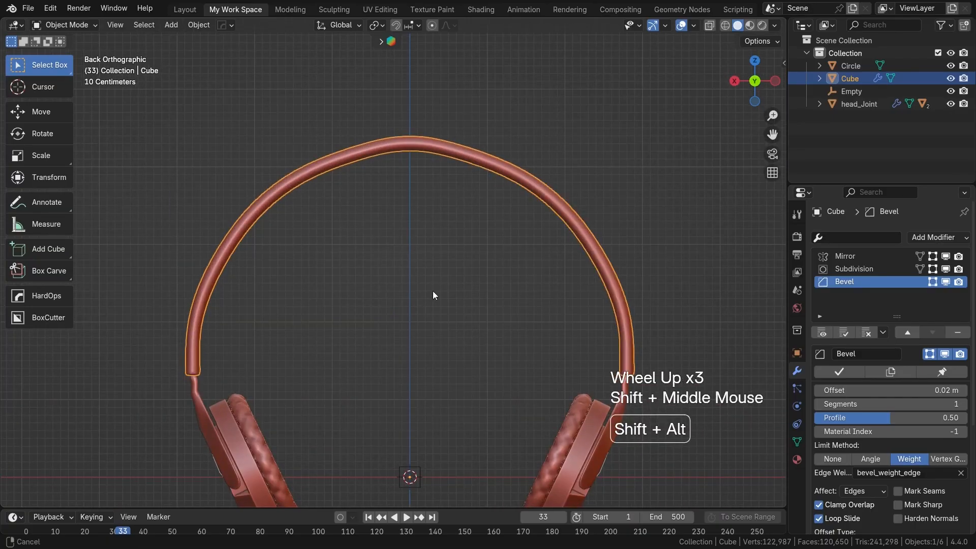
pyautogui.keyDown('shift'); pyautogui.moveTo(432, 292); pyautogui.dragTo(438, 270, button='middle'); pyautogui.keyUp('shift')
# Step: Reset the mean edge bevel weight of the entire headband mesh to 0.00 and clear the selection
pyautogui.press('Tab')
pyautogui.scroll(1, 521, 282)
pyautogui.keyDown('shift'); pyautogui.moveTo(521, 282); pyautogui.dragTo(488, 264, button='middle'); pyautogui.keyUp('shift')
pyautogui.moveTo(488, 264); pyautogui.dragTo(430, 268, button='middle')
pyautogui.press('a')
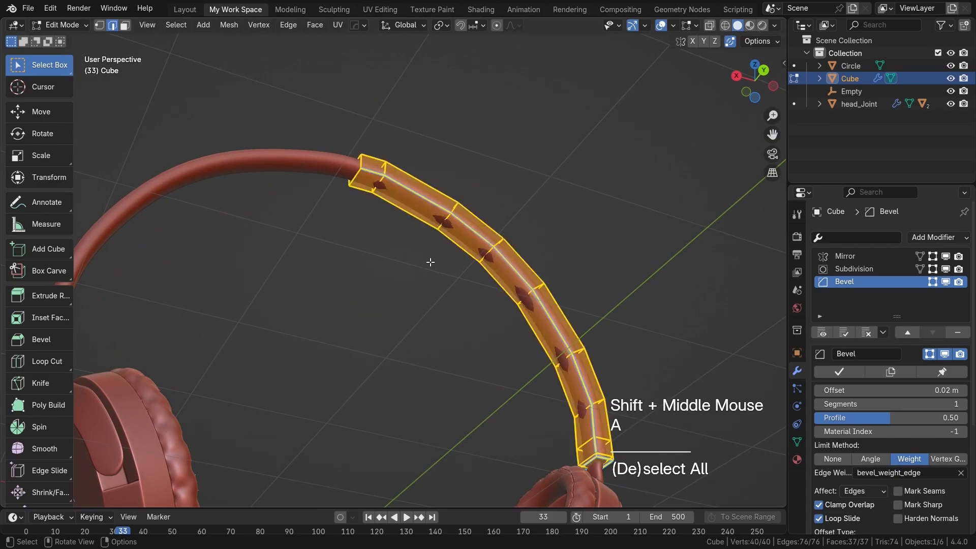
pyautogui.press('n')
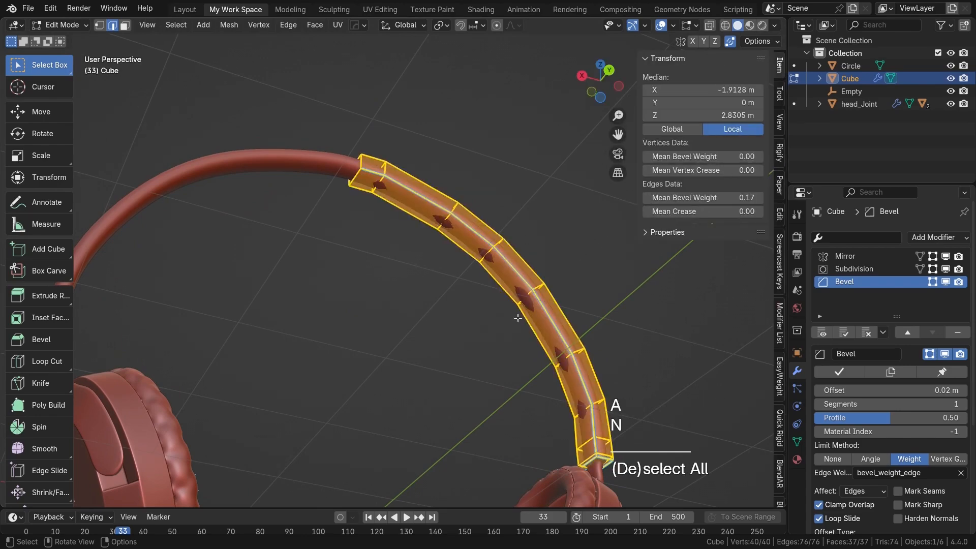
pyautogui.click(437, 307)
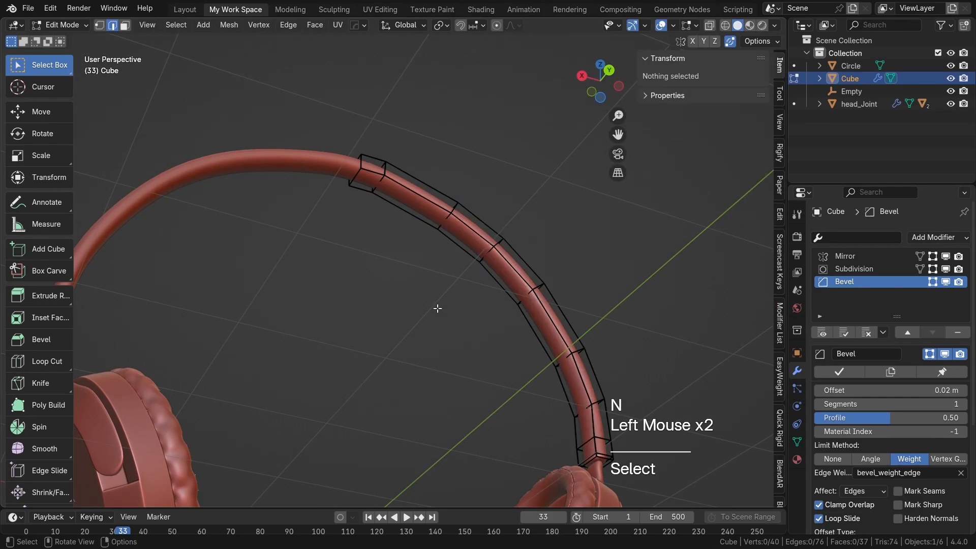
# Step: Duplicate the full strip of faces along the headband's inner side in place and separate it into its own object
pyautogui.click(368, 192)
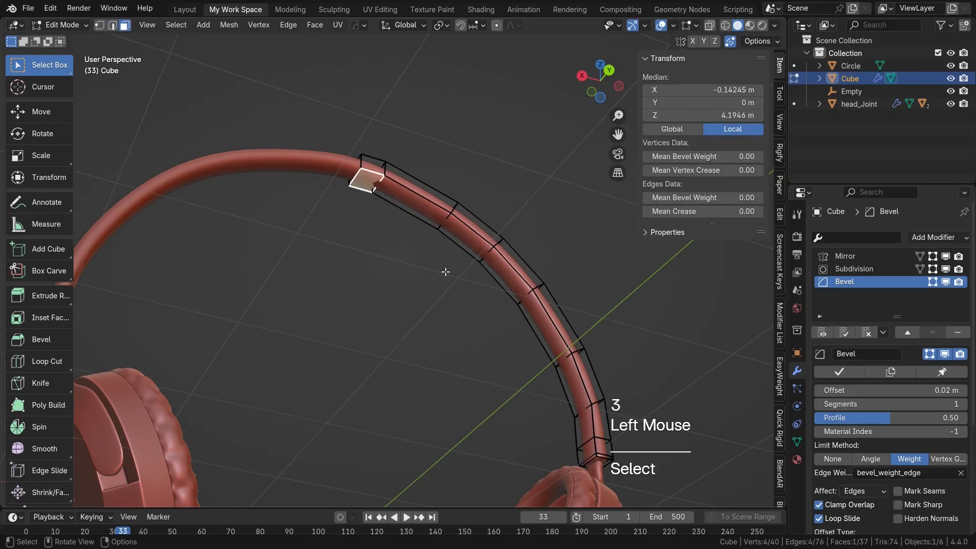
pyautogui.keyDown('shift'); pyautogui.moveTo(444, 270); pyautogui.dragTo(401, 174, button='middle'); pyautogui.keyUp('shift')
pyautogui.keyDown('ctrl'); pyautogui.click(545, 325); pyautogui.keyUp('ctrl')
pyautogui.moveTo(542, 320); pyautogui.dragTo(478, 283, button='middle')
pyautogui.scroll(2, 524, 324)
pyautogui.scroll(1, 540, 346)
pyautogui.moveTo(540, 346); pyautogui.dragTo(585, 362, button='middle')
pyautogui.keyDown('shift'); pyautogui.click(595, 364); pyautogui.keyUp('shift')
pyautogui.scroll(-3, 514, 322)
pyautogui.keyDown('shift'); pyautogui.moveTo(514, 322); pyautogui.dragTo(484, 341, button='middle'); pyautogui.keyUp('shift')
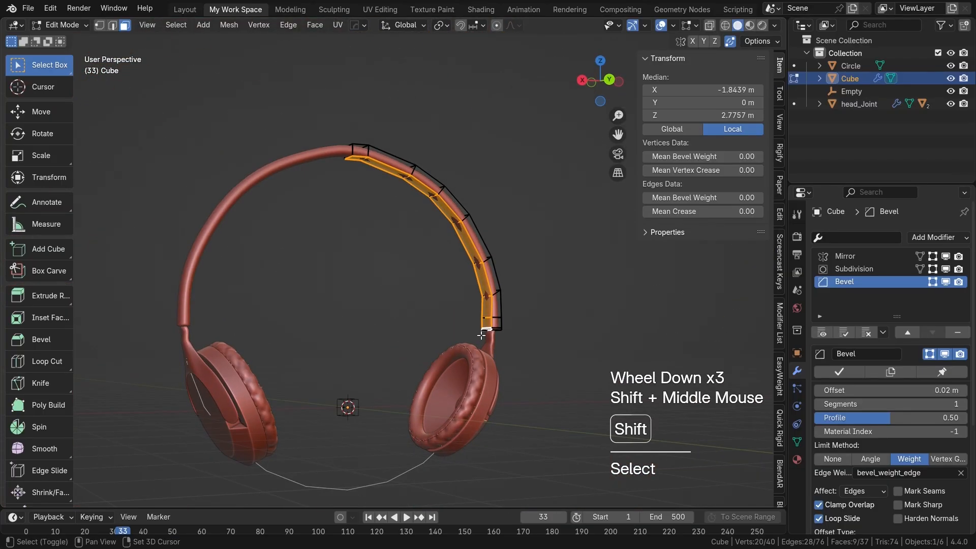
pyautogui.hotkey('shift', 'd')
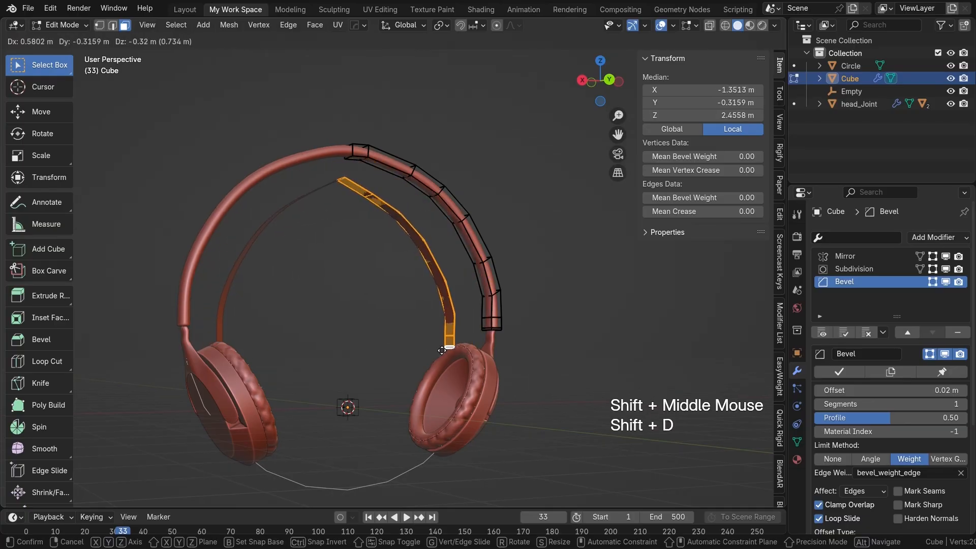
pyautogui.rightClick(440, 348)
pyautogui.press('p')
pyautogui.click(444, 329)
pyautogui.press('Tab')
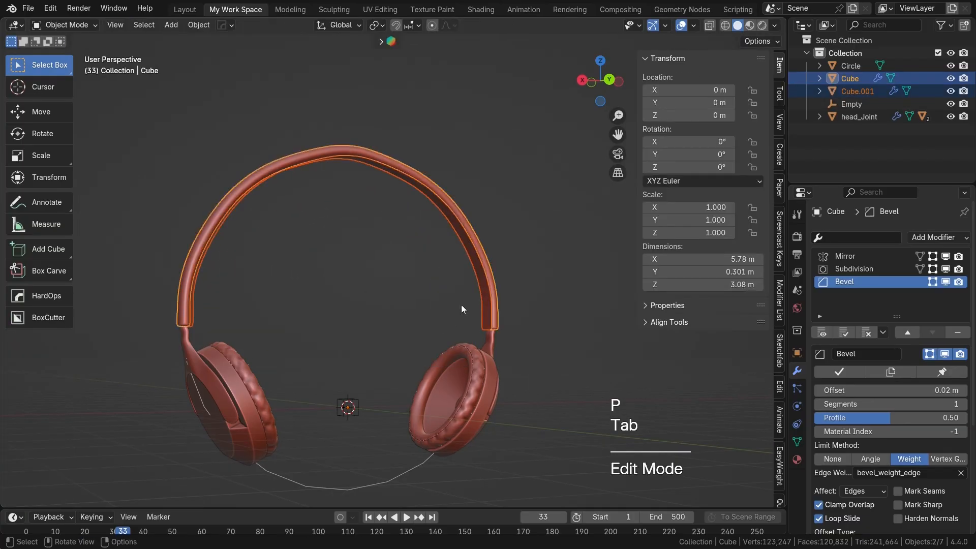
# Step: Select the separated inner headband strip and add a Solidify modifier to it
pyautogui.click(472, 264)
pyautogui.moveTo(460, 275); pyautogui.dragTo(431, 283, button='middle')
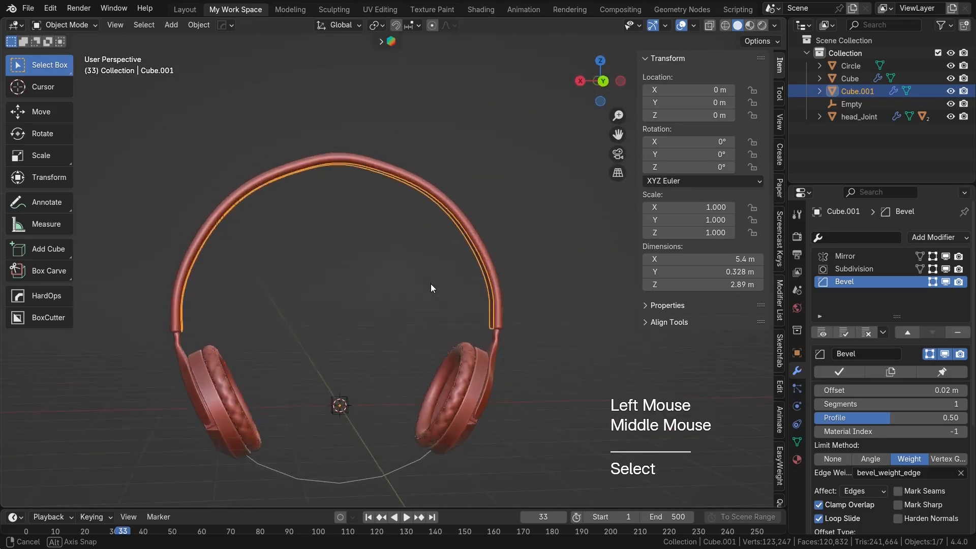
pyautogui.keyDown('shift'); pyautogui.moveTo(510, 318); pyautogui.dragTo(561, 304, button='middle'); pyautogui.keyUp('shift')
pyautogui.press('n')
pyautogui.keyDown('shift'); pyautogui.moveTo(430, 282); pyautogui.dragTo(392, 256, button='middle'); pyautogui.keyUp('shift')
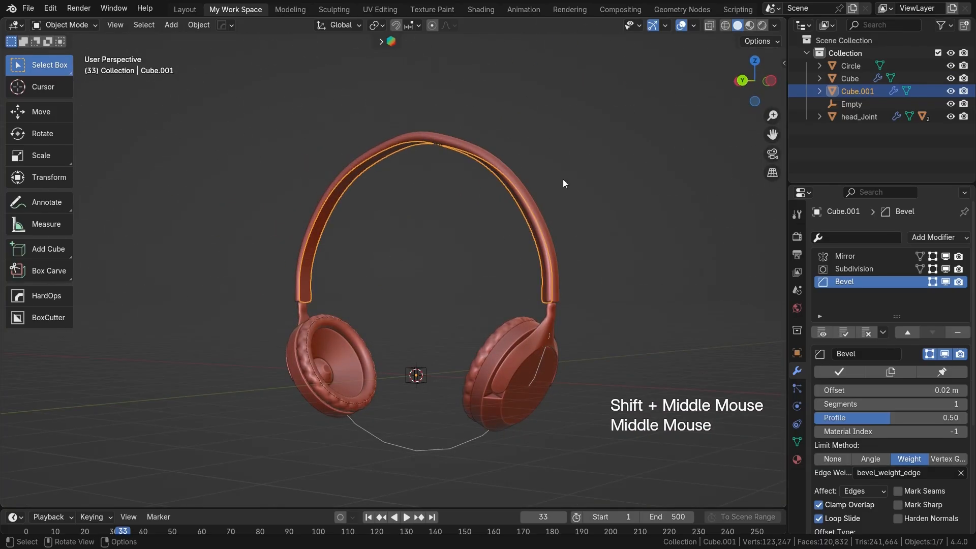
pyautogui.scroll(2, 469, 259)
pyautogui.moveTo(504, 250)
pyautogui.mouseDown(button='middle')
pyautogui.moveTo(516, 181)
pyautogui.moveTo(496, 264)
pyautogui.mouseUp(button='middle')
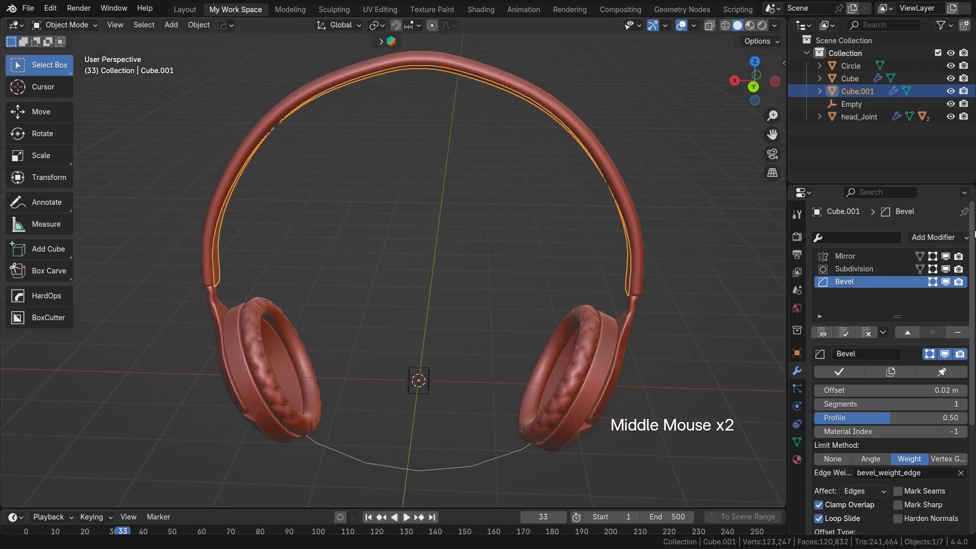
pyautogui.click(939, 237)
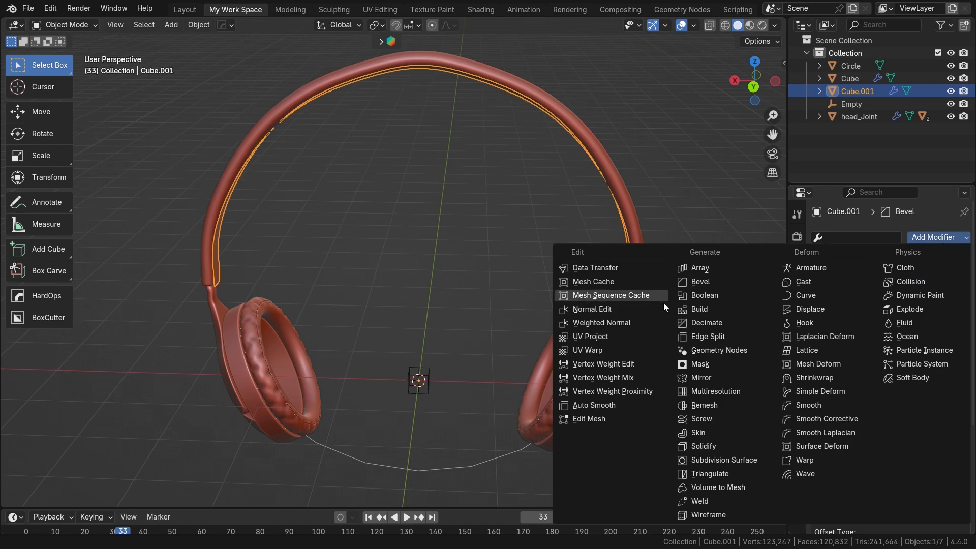
pyautogui.click(716, 446)
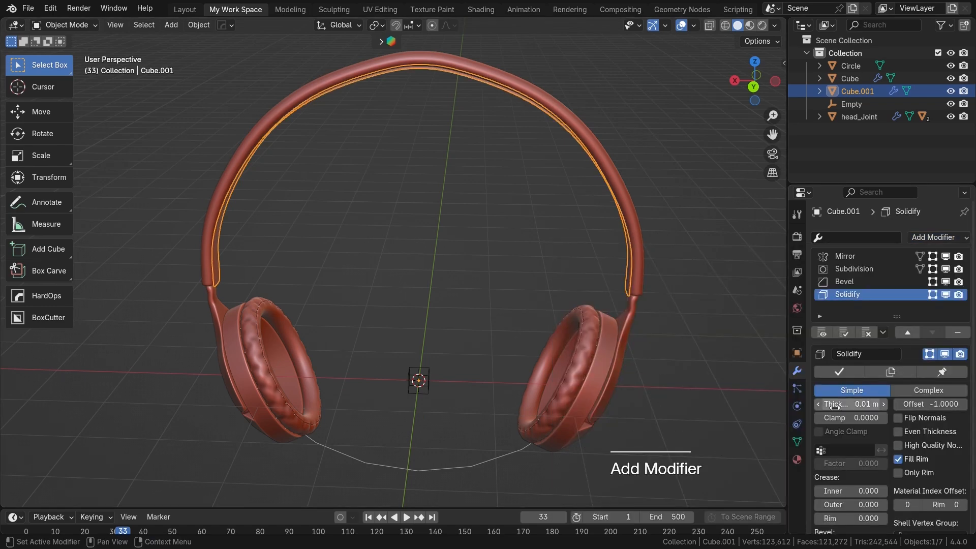
# Step: Set the Solidify thickness of the inner headband strip to about -0.3 m so it thickens inward
pyautogui.moveTo(842, 404); pyautogui.dragTo(798, 404)
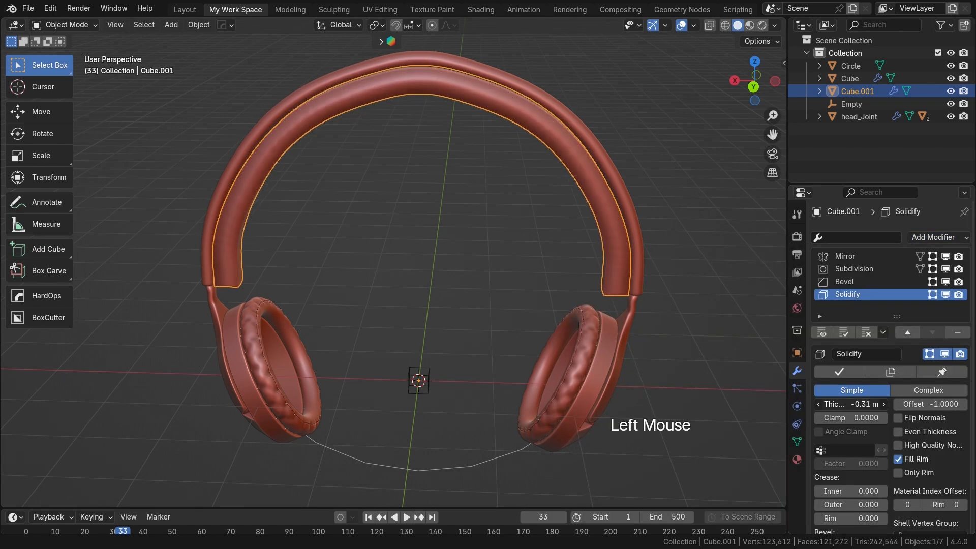
pyautogui.moveTo(618, 347); pyautogui.dragTo(453, 272, button='middle')
pyautogui.scroll(-2, 604, 340)
pyautogui.scroll(2, 513, 327)
pyautogui.scroll(2, 460, 305)
pyautogui.scroll(-2, 479, 303)
pyautogui.keyDown('shift'); pyautogui.moveTo(480, 304); pyautogui.dragTo(544, 278, button='middle'); pyautogui.keyUp('shift')
# Step: Examine the inner strip's base mesh in Edit Mode and its Bevel modifier settings
pyautogui.press('Tab')
pyautogui.press('Tab')
pyautogui.press('Tab')
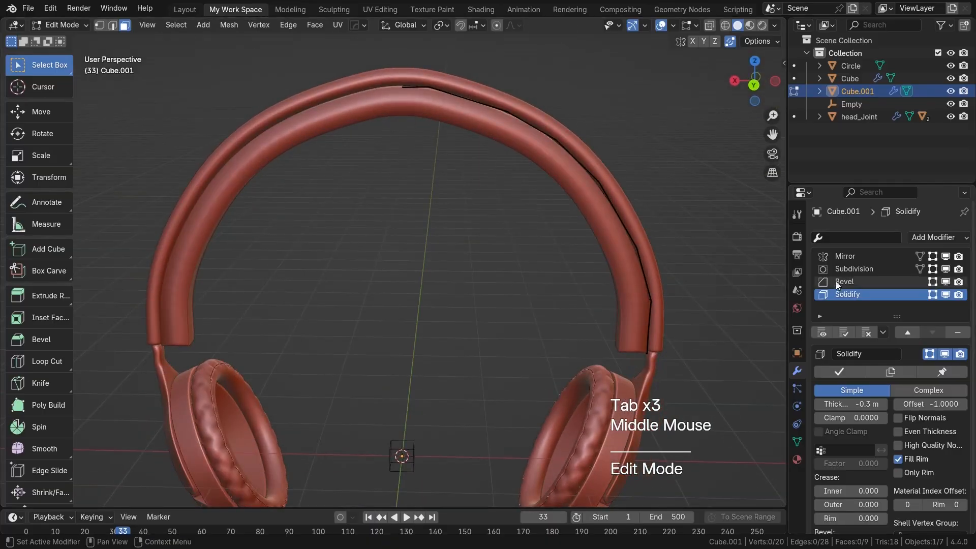
pyautogui.press('Tab')
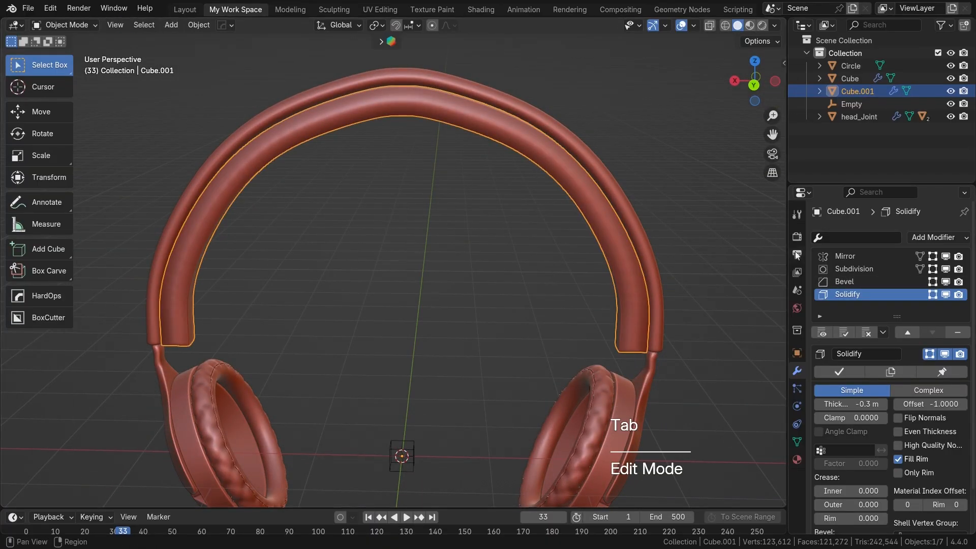
pyautogui.click(843, 283)
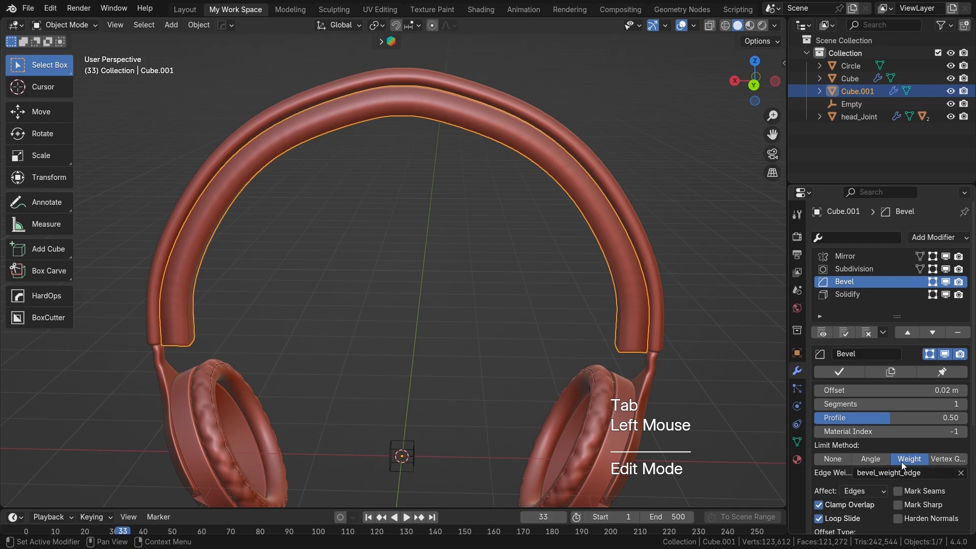
pyautogui.press('Tab')
pyautogui.scroll(2, 457, 157)
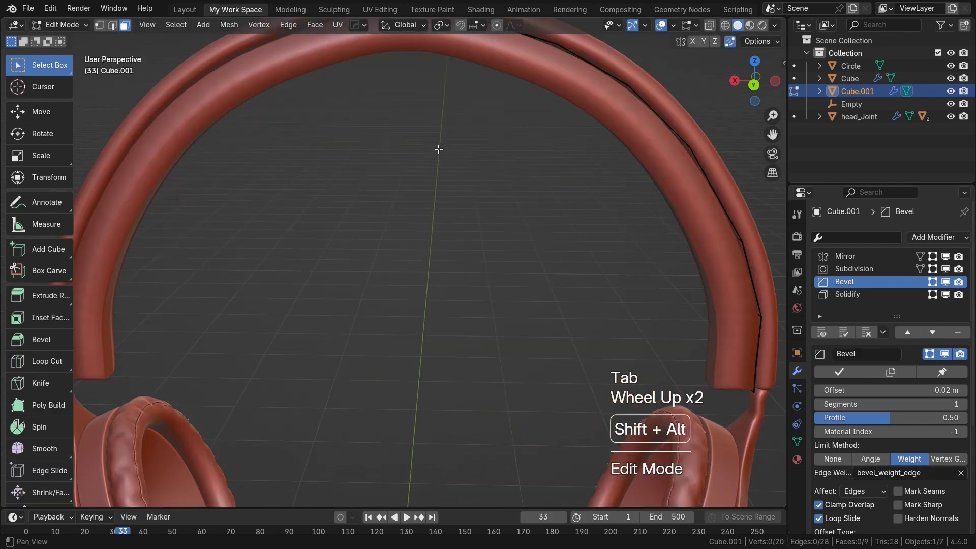
pyautogui.keyDown('shift'); pyautogui.moveTo(433, 150); pyautogui.dragTo(440, 231, button='middle'); pyautogui.keyUp('shift')
pyautogui.keyDown('alt'); pyautogui.keyDown('shift'); pyautogui.click(511, 177); pyautogui.keyUp('shift'); pyautogui.keyUp('alt')
pyautogui.press('Tab')
pyautogui.press('Tab')
pyautogui.moveTo(473, 158); pyautogui.dragTo(547, 315, button='middle')
pyautogui.scroll(2, 462, 133)
# Step: Select all boundary edges of the inner strip, including both ends, and set their mean crease to 1.00
pyautogui.press('2')
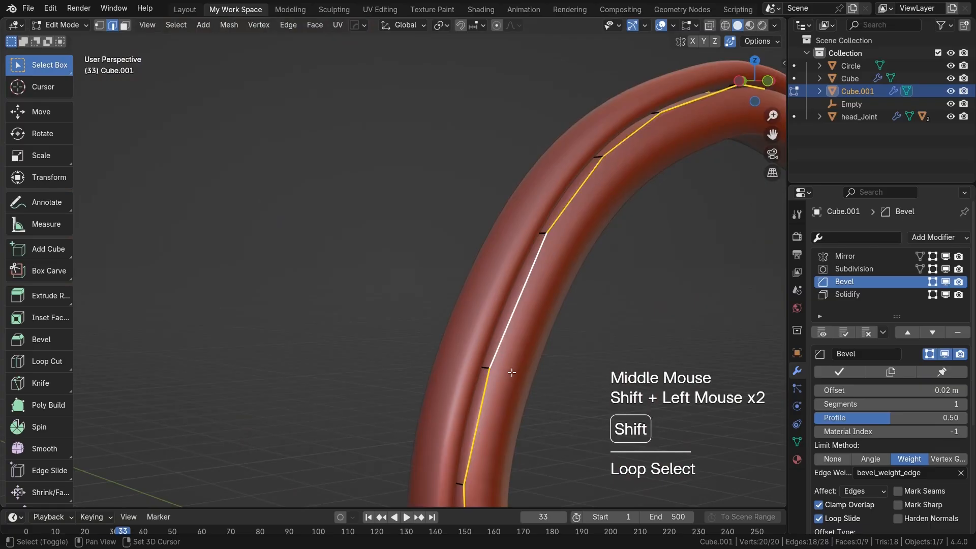
pyautogui.keyDown('shift'); pyautogui.moveTo(512, 373); pyautogui.dragTo(529, 93, button='middle'); pyautogui.keyUp('shift')
pyautogui.keyDown('shift'); pyautogui.click(476, 320); pyautogui.keyUp('shift')
pyautogui.moveTo(571, 290); pyautogui.dragTo(481, 232, button='middle')
pyautogui.scroll(-2, 711, 298)
pyautogui.scroll(3, 478, 268)
pyautogui.keyDown('shift'); pyautogui.click(461, 219); pyautogui.keyUp('shift')
pyautogui.moveTo(527, 282); pyautogui.dragTo(543, 288, button='middle')
pyautogui.scroll(-1, 544, 288)
pyautogui.keyDown('shift'); pyautogui.moveTo(572, 316); pyautogui.dragTo(510, 239, button='middle'); pyautogui.keyUp('shift')
pyautogui.press('n')
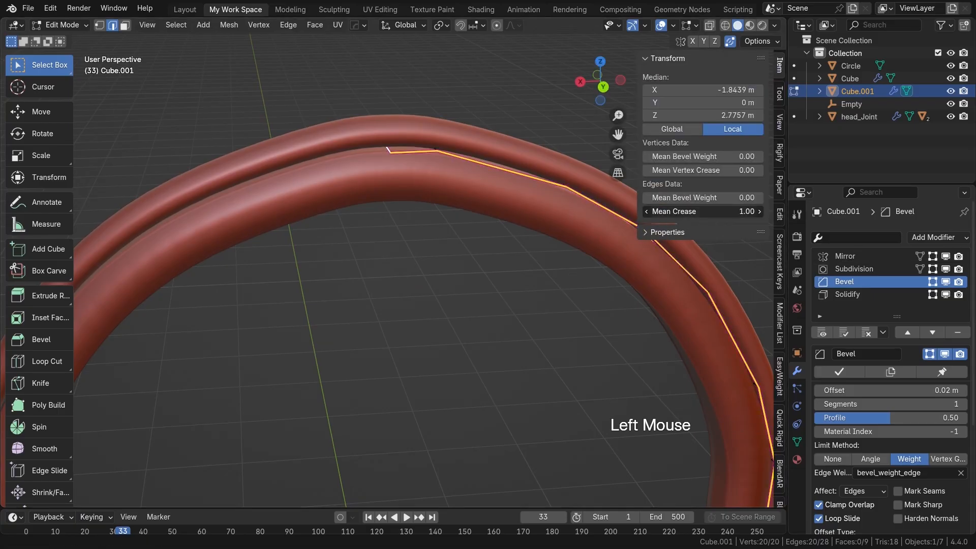
pyautogui.press('n')
pyautogui.moveTo(549, 313); pyautogui.dragTo(368, 308, button='middle')
pyautogui.press('Tab')
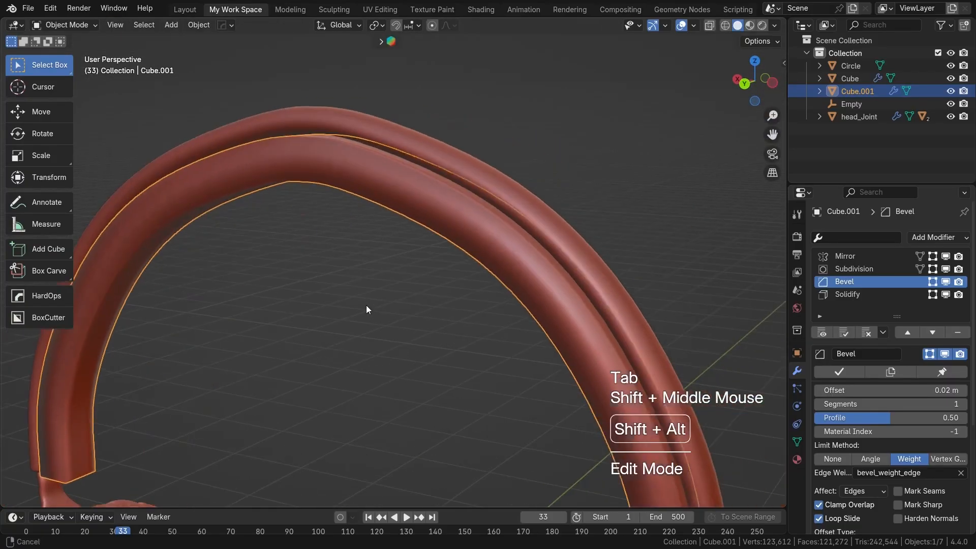
# Step: Examine the creased inner strip along the whole headband, comparing its base mesh with the smoothed result
pyautogui.scroll(3, 367, 307)
pyautogui.keyDown('shift'); pyautogui.moveTo(511, 212); pyautogui.dragTo(148, 312, button='middle'); pyautogui.keyUp('shift')
pyautogui.moveTo(404, 263); pyautogui.dragTo(621, 232, button='middle')
pyautogui.scroll(-5, 624, 251)
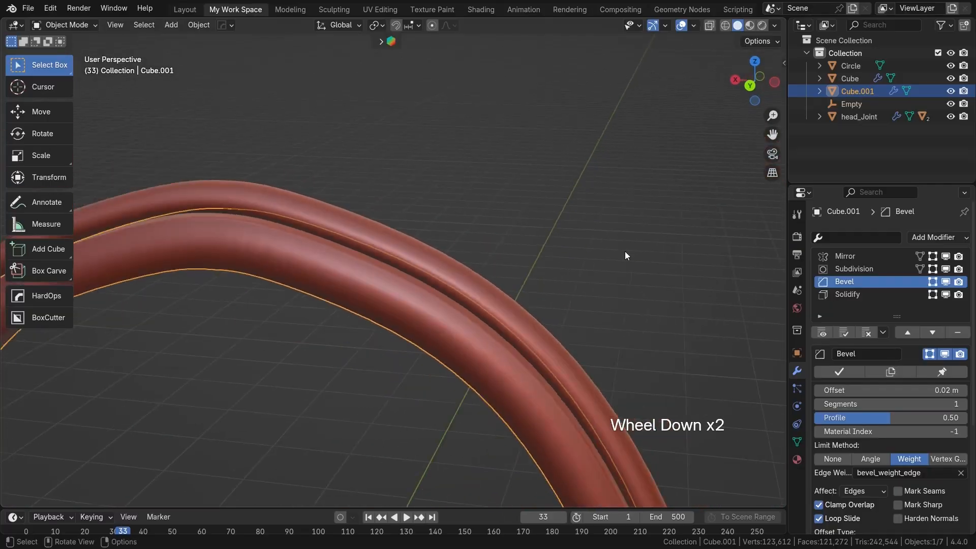
pyautogui.keyDown('shift'); pyautogui.moveTo(584, 313); pyautogui.dragTo(652, 285, button='middle'); pyautogui.keyUp('shift')
pyautogui.scroll(2, 635, 265)
pyautogui.click(635, 265)
pyautogui.press('Tab')
pyautogui.scroll(1, 609, 314)
pyautogui.keyDown('shift'); pyautogui.moveTo(609, 314); pyautogui.dragTo(632, 294, button='middle'); pyautogui.keyUp('shift')
pyautogui.scroll(-2, 491, 338)
pyautogui.press('Tab')
pyautogui.scroll(-2, 436, 338)
pyautogui.scroll(-3, 633, 294)
pyautogui.press('Tab')
pyautogui.press('Tab')
pyautogui.press('Tab')
pyautogui.press('Tab')
pyautogui.keyDown('shift'); pyautogui.moveTo(509, 283); pyautogui.dragTo(522, 304, button='middle'); pyautogui.keyUp('shift')
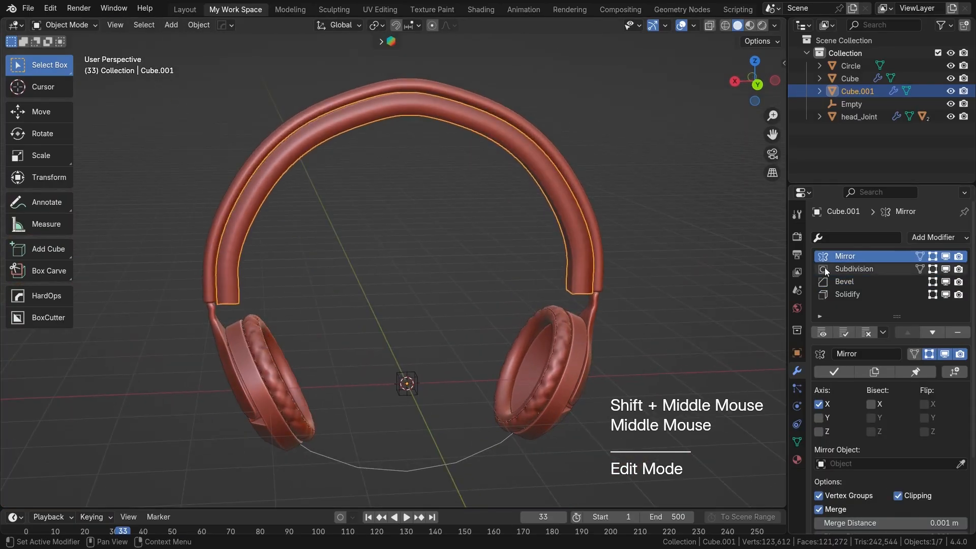
# Step: Apply the inner strip's Mirror, Solidify and Subdivision modifiers, in that order
pyautogui.hotkey('ctrl', 'a')
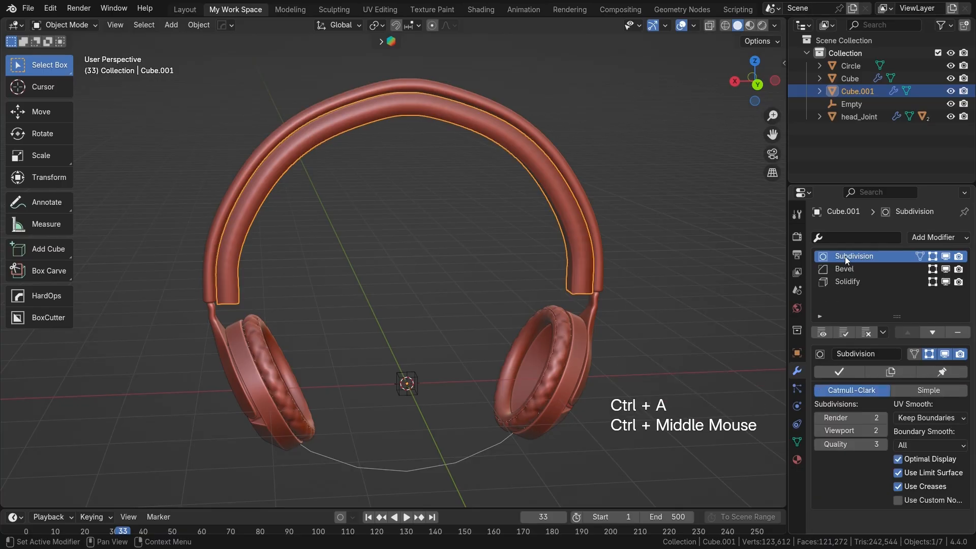
pyautogui.press('Tab')
pyautogui.press('Tab')
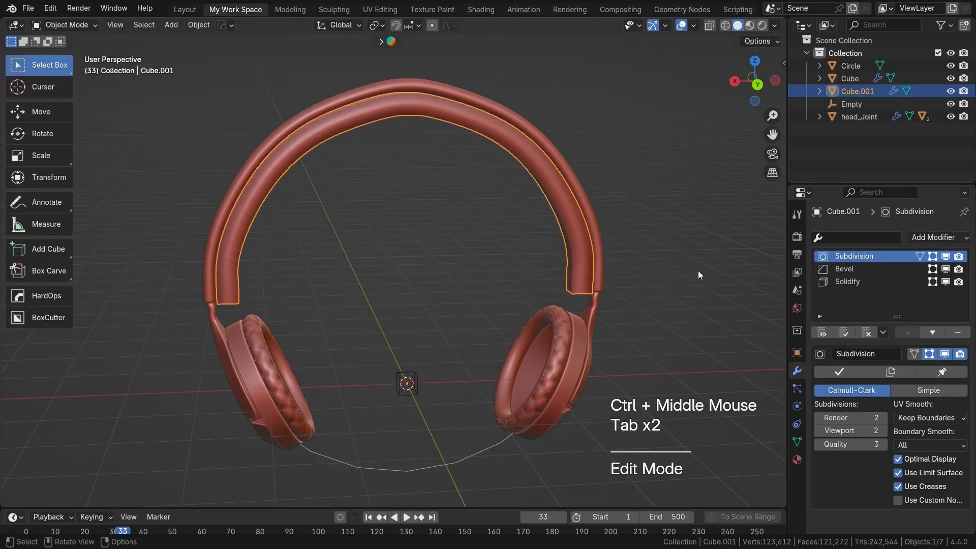
pyautogui.click(843, 282)
pyautogui.hotkey('ctrl', 'a')
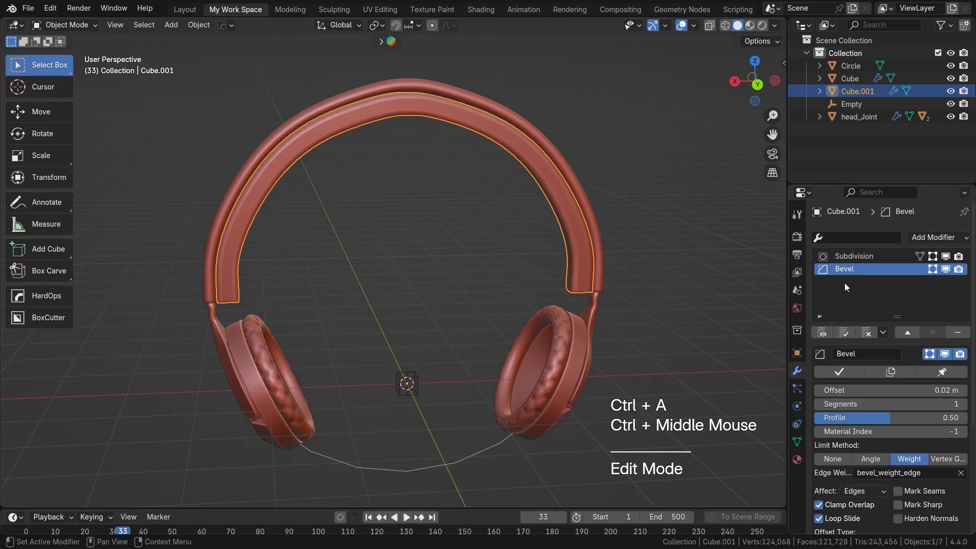
pyautogui.click(845, 255)
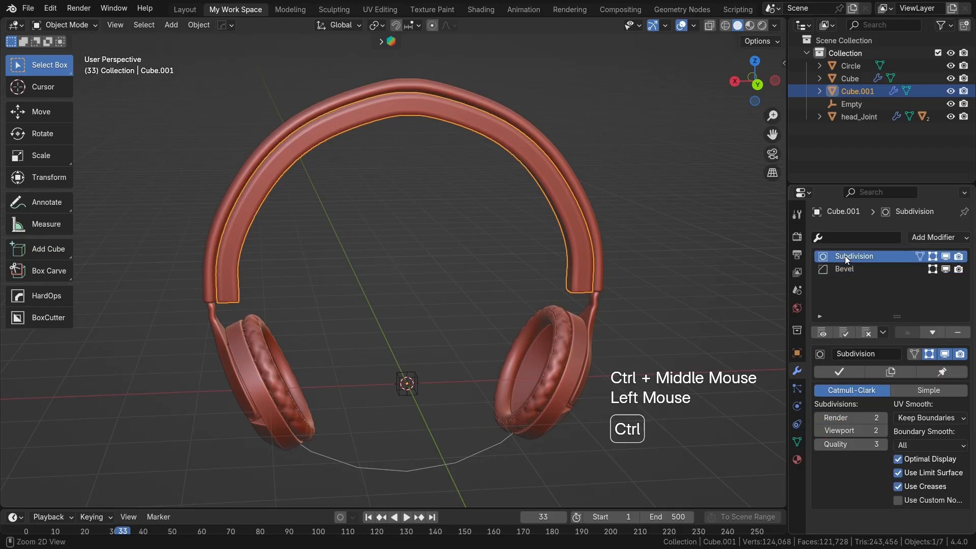
pyautogui.hotkey('ctrl', 'a')
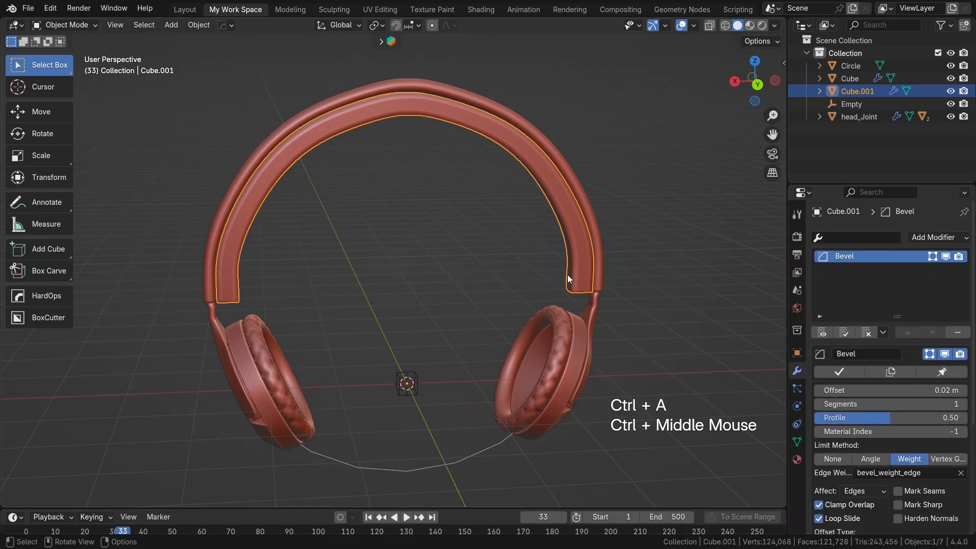
# Step: Check the inner strip's applied mesh and remove its remaining Bevel modifier
pyautogui.press('Tab')
pyautogui.moveTo(562, 262); pyautogui.dragTo(625, 264, button='middle')
pyautogui.scroll(2, 589, 252)
pyautogui.press('Tab')
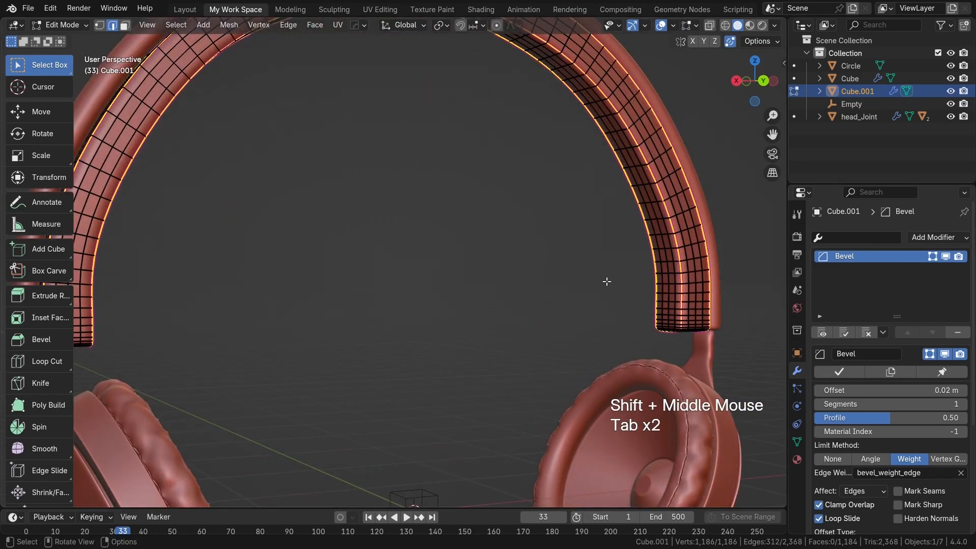
pyautogui.press('Tab')
pyautogui.click(957, 332)
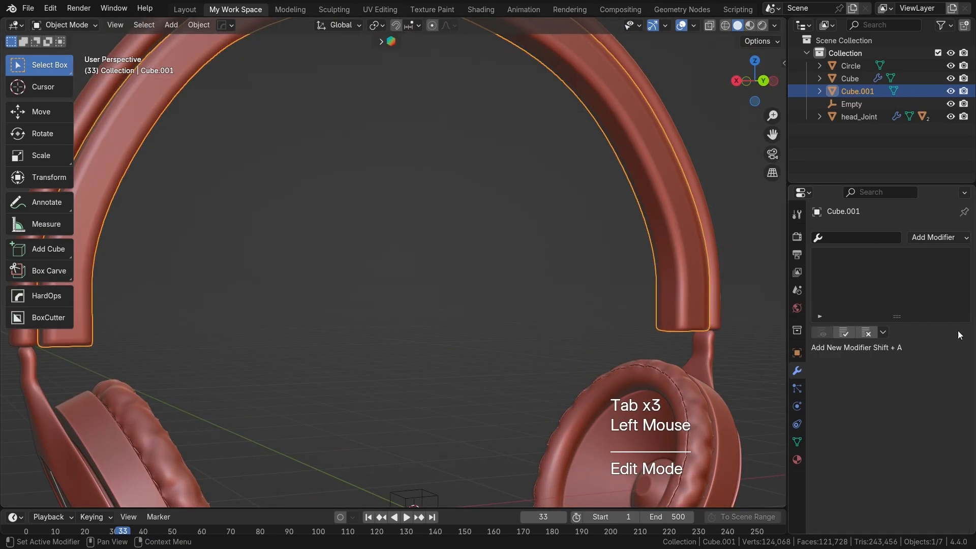
# Step: Add two centred loop cuts running lengthwise around the inner strip, one in each outermost face row of its broad inner face
pyautogui.press('Tab')
pyautogui.scroll(-1, 554, 274)
pyautogui.keyDown('shift'); pyautogui.moveTo(554, 284); pyautogui.dragTo(506, 286, button='middle'); pyautogui.keyUp('shift')
pyautogui.press('Tab')
pyautogui.press('Tab')
pyautogui.scroll(-1, 523, 268)
pyautogui.scroll(3, 540, 252)
pyautogui.scroll(1, 462, 290)
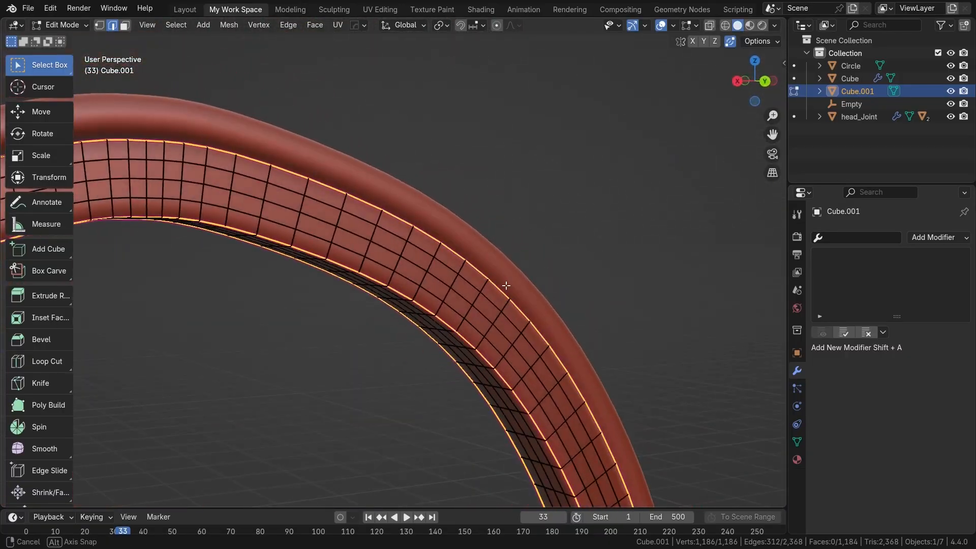
pyautogui.keyDown('shift'); pyautogui.moveTo(383, 276); pyautogui.dragTo(398, 290, button='middle'); pyautogui.keyUp('shift')
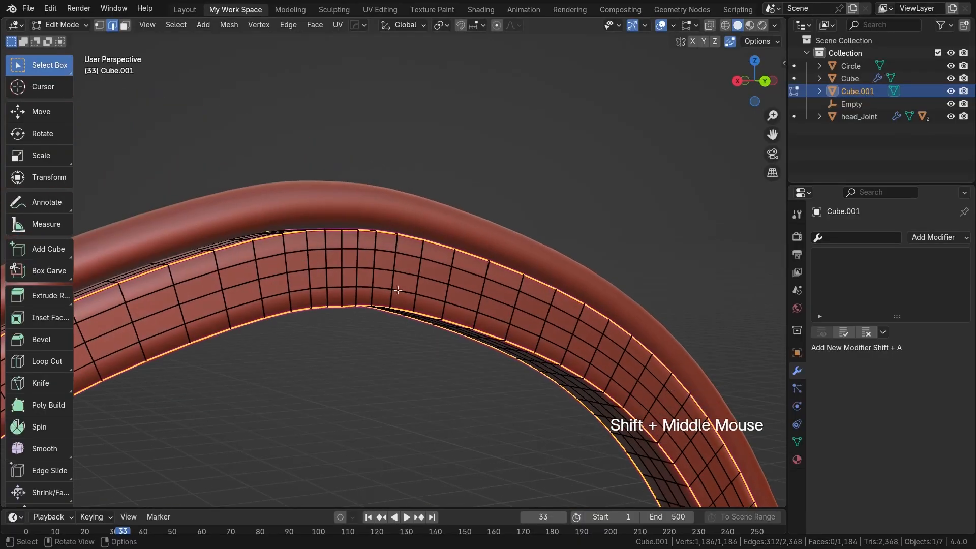
pyautogui.hotkey('ctrl', 'r')
pyautogui.click(325, 241)
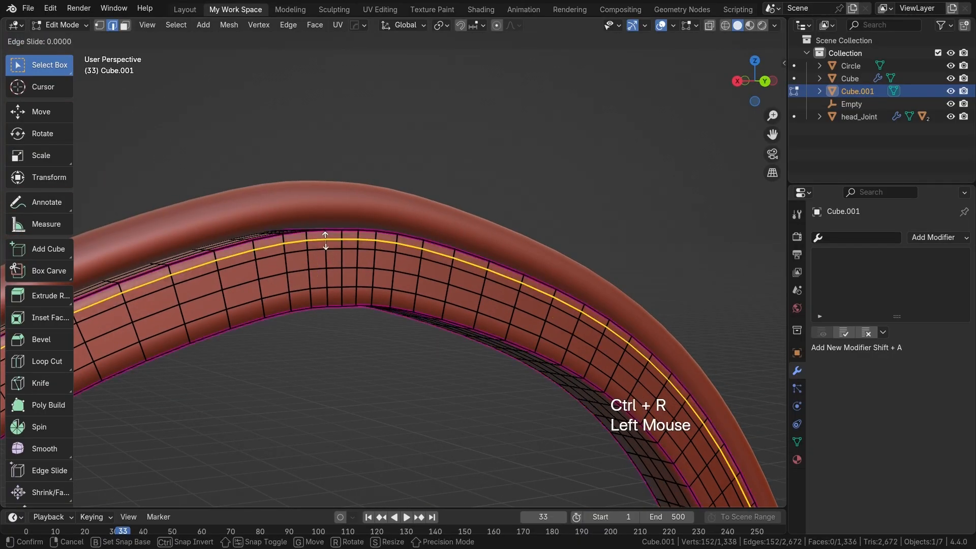
pyautogui.click(325, 241)
pyautogui.hotkey('ctrl', 'r')
pyautogui.doubleClick(371, 300)
pyautogui.moveTo(398, 308); pyautogui.dragTo(323, 318, button='middle')
pyautogui.keyDown('shift'); pyautogui.moveTo(401, 322); pyautogui.dragTo(359, 320, button='middle'); pyautogui.keyUp('shift')
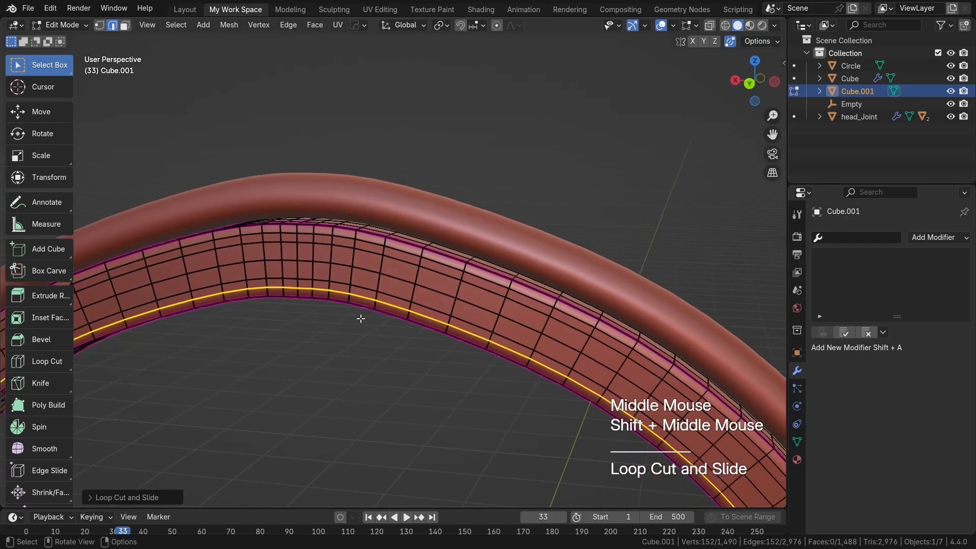
# Step: Select the two narrow lengthwise face loops near the strip's borders and delete only their faces, keeping the cross edges
pyautogui.press('3')
pyautogui.doubleClick(408, 306)
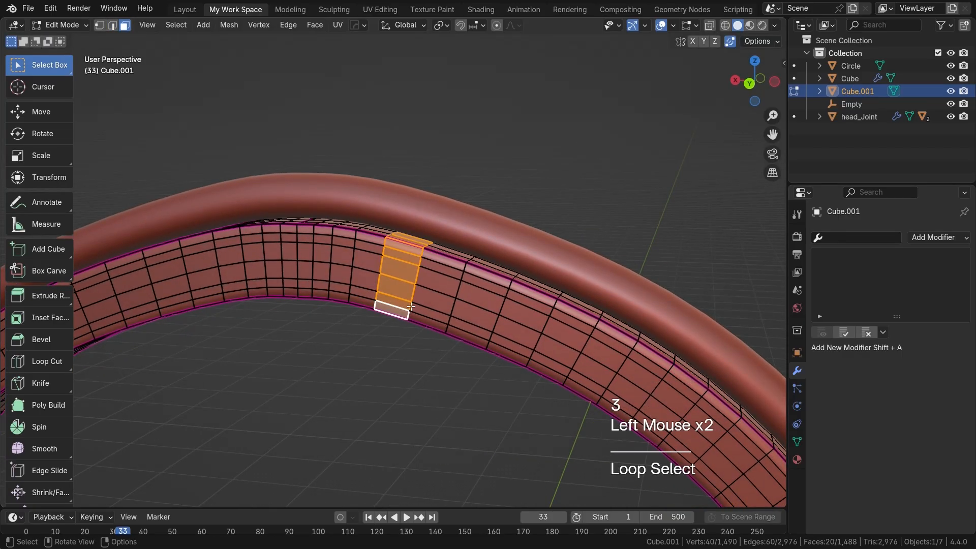
pyautogui.doubleClick(411, 306)
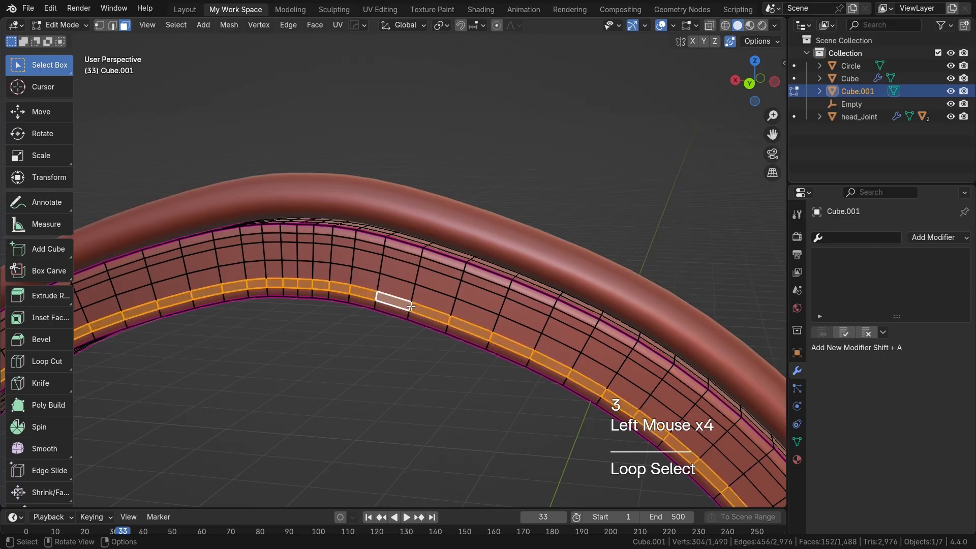
pyautogui.keyDown('shift'); pyautogui.doubleClick(421, 259); pyautogui.keyUp('shift')
pyautogui.moveTo(421, 259); pyautogui.dragTo(383, 272, button='middle')
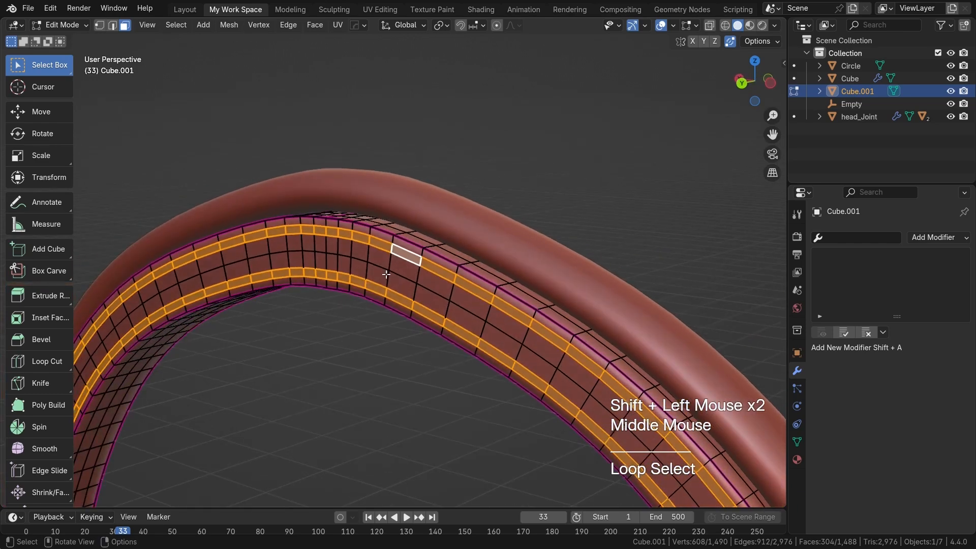
pyautogui.press('x')
pyautogui.click(386, 275)
pyautogui.press('Tab')
pyautogui.scroll(-2, 406, 327)
pyautogui.keyDown('shift'); pyautogui.moveTo(411, 337); pyautogui.dragTo(498, 283, button='middle'); pyautogui.keyUp('shift')
# Step: Add Cloth physics to the inner strip and set its gravity field weight to 0.000
pyautogui.click(797, 406)
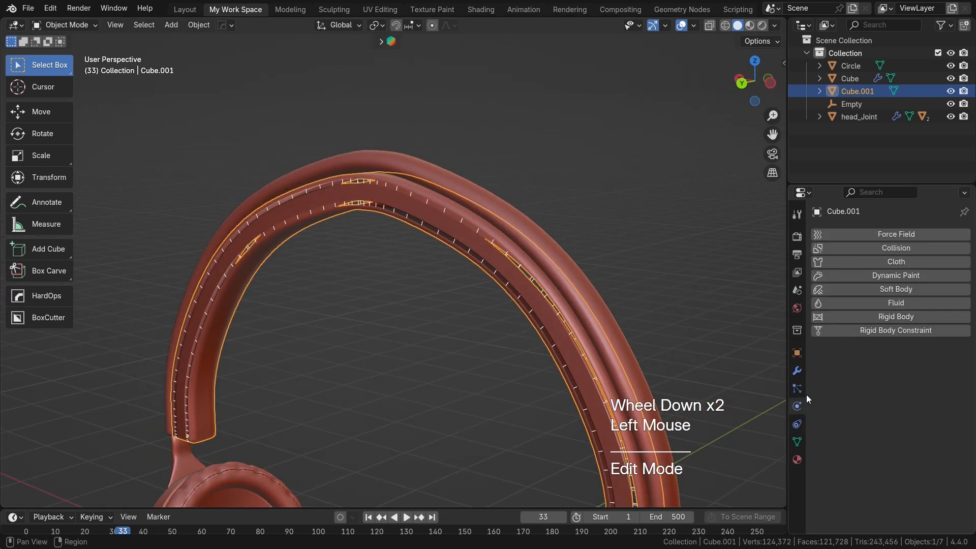
pyautogui.click(892, 262)
pyautogui.scroll(-11, 881, 319)
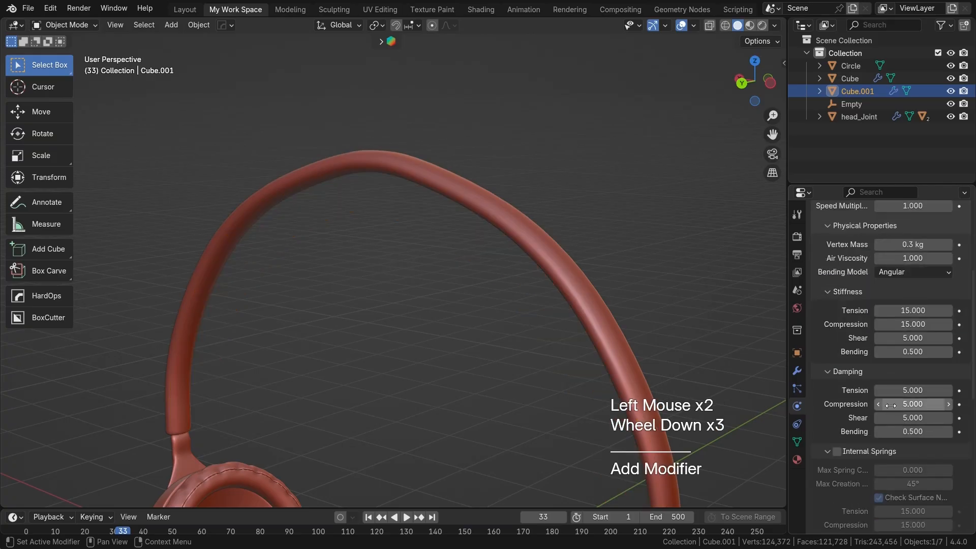
pyautogui.scroll(-1, 864, 508)
pyautogui.click(859, 526)
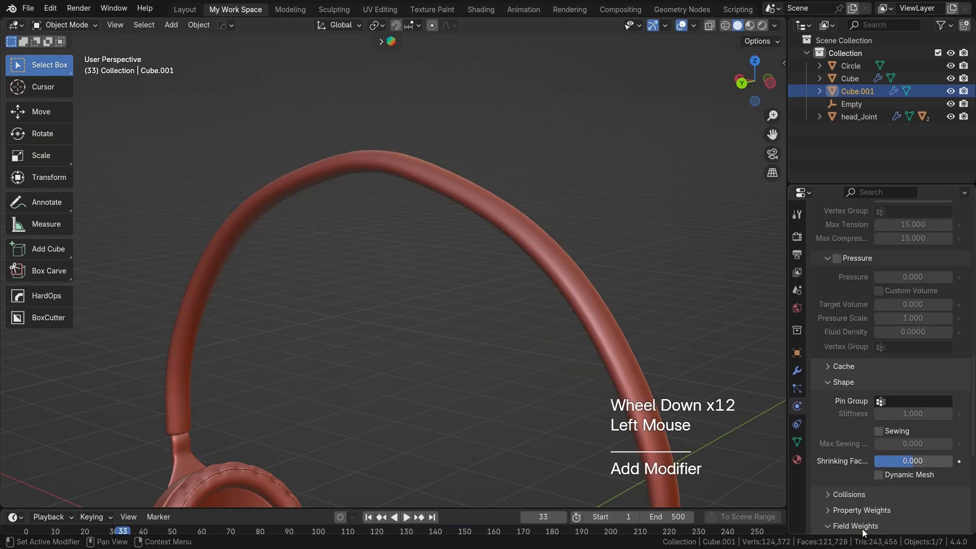
pyautogui.scroll(-2, 880, 502)
pyautogui.scroll(1, 915, 417)
pyautogui.scroll(-1, 930, 381)
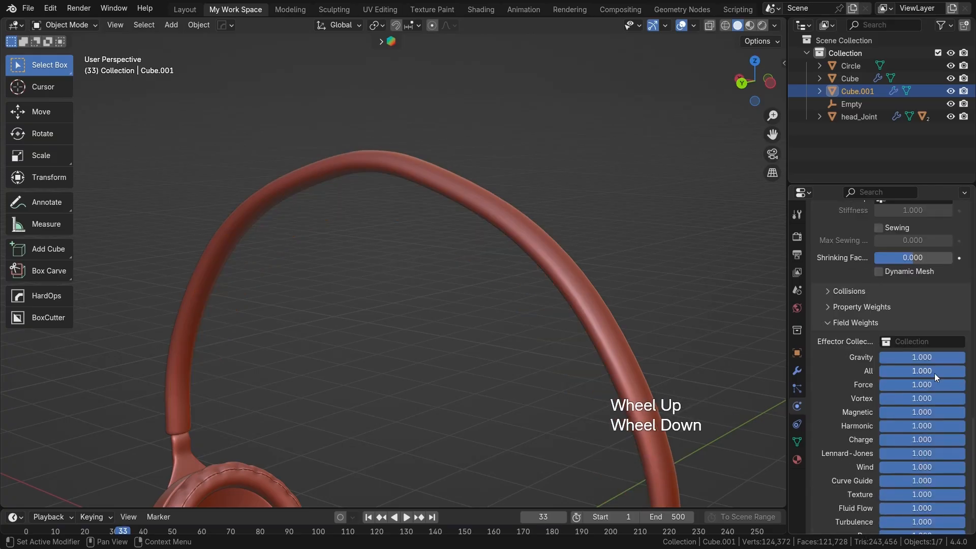
# Step: Enable sewing for the strip's cloth, and turn on pressure with a value of 8.400
pyautogui.scroll(2, 883, 359)
pyautogui.click(879, 355)
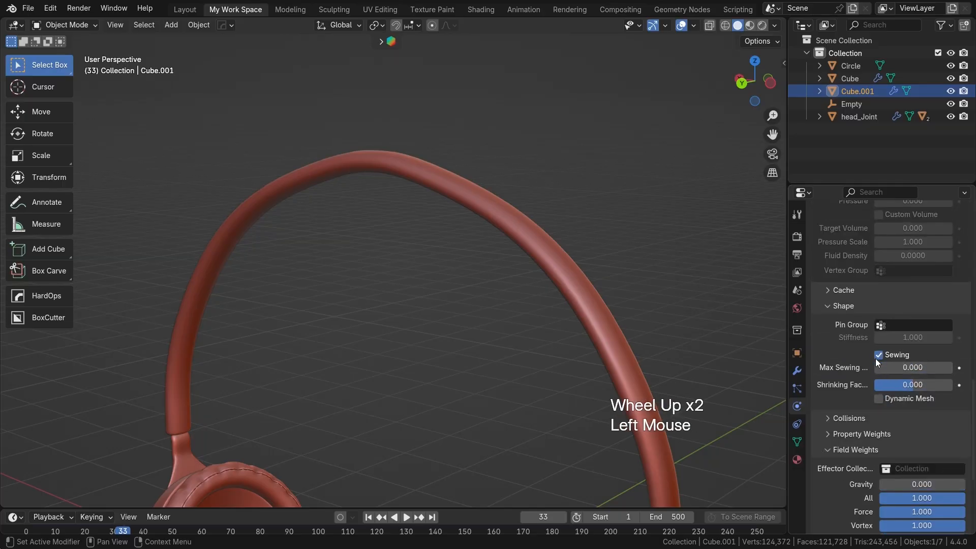
pyautogui.scroll(-2, 557, 339)
pyautogui.keyDown('shift'); pyautogui.moveTo(557, 339); pyautogui.dragTo(519, 316, button='middle'); pyautogui.keyUp('shift')
pyautogui.moveTo(519, 316); pyautogui.dragTo(563, 328, button='middle')
pyautogui.scroll(-3, 527, 327)
pyautogui.hotkey('shift', 'Left')
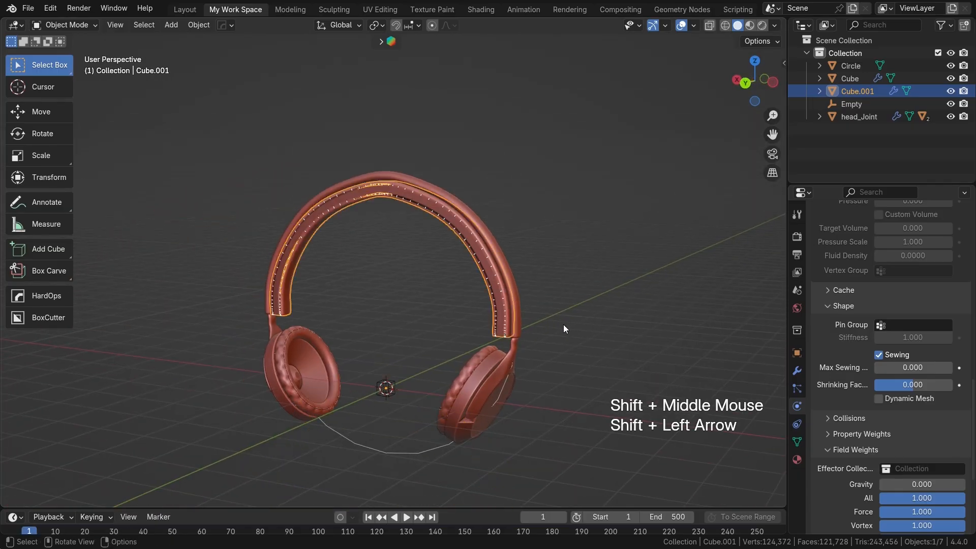
pyautogui.scroll(4, 877, 328)
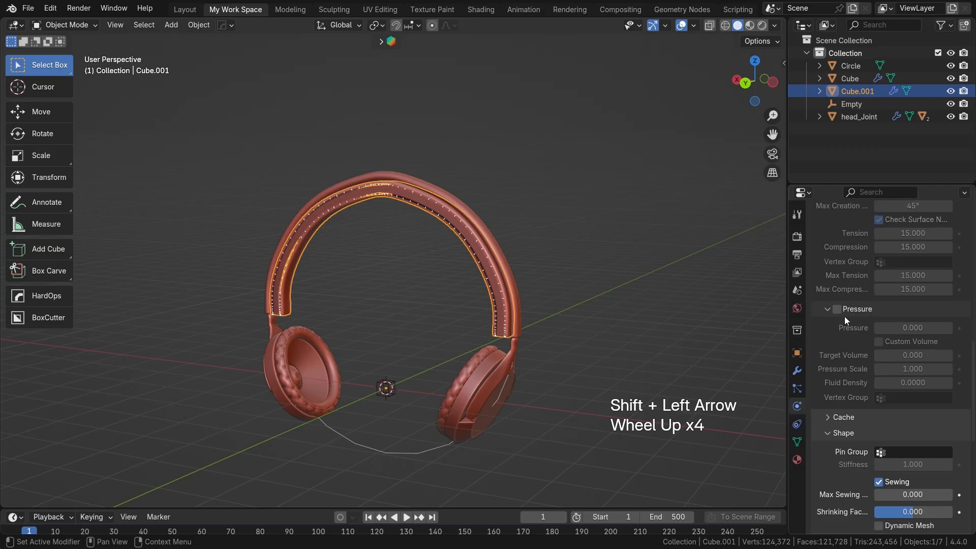
pyautogui.click(836, 309)
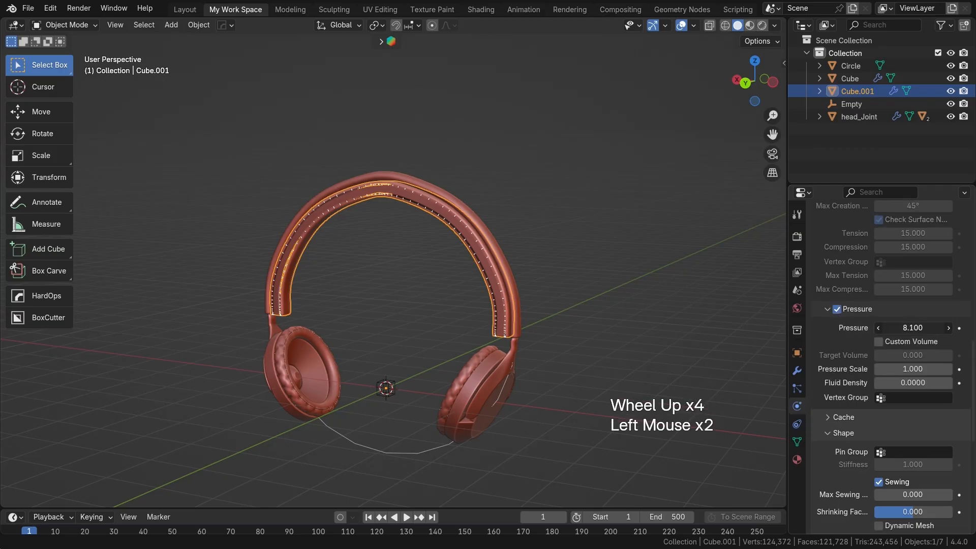
# Step: Play the cloth simulation from frame 1 to frame 56, inspect the inflated strip, and return to frame 1
pyautogui.hotkey('shift', 'Left')
pyautogui.press('space')
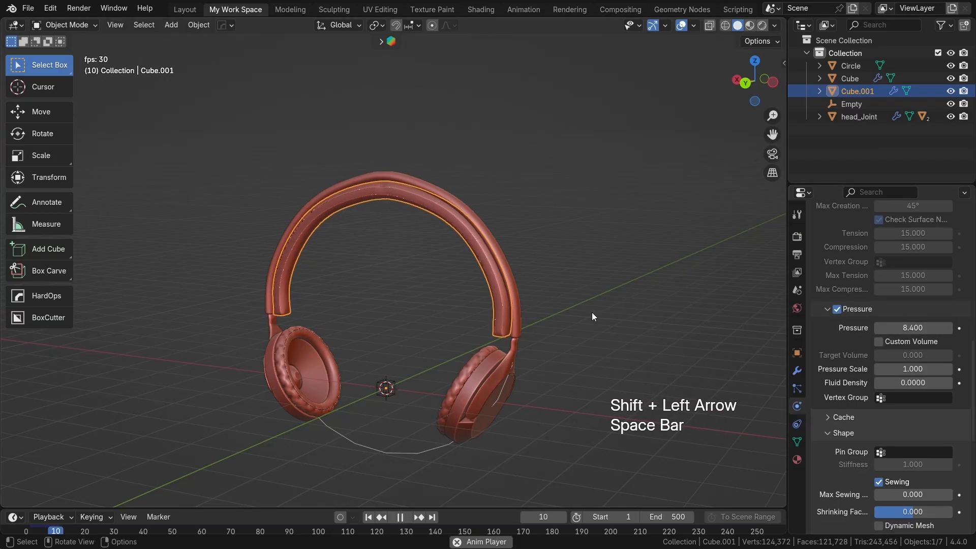
pyautogui.press('space')
pyautogui.scroll(2, 472, 270)
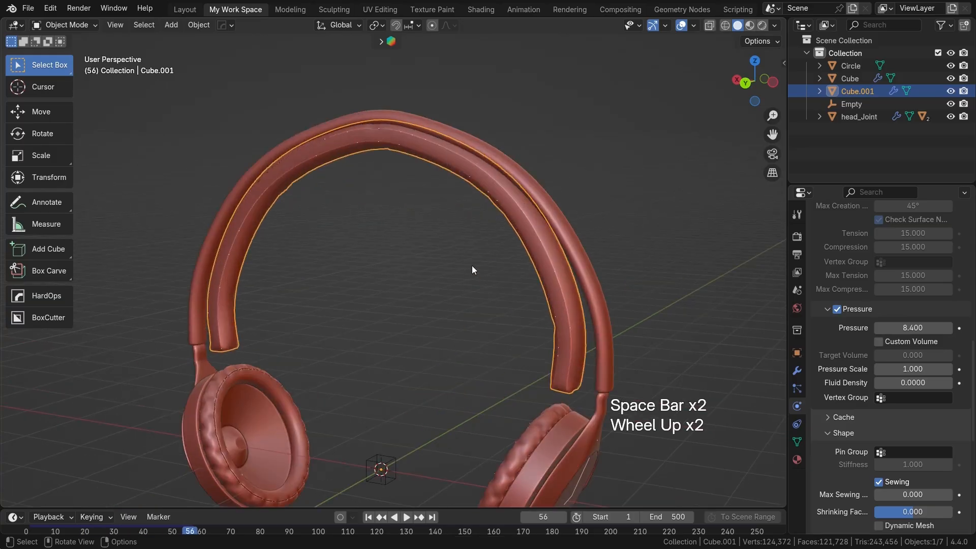
pyautogui.keyDown('shift'); pyautogui.moveTo(472, 270); pyautogui.dragTo(479, 298, button='middle'); pyautogui.keyUp('shift')
pyautogui.hotkey('shift', 'Left')
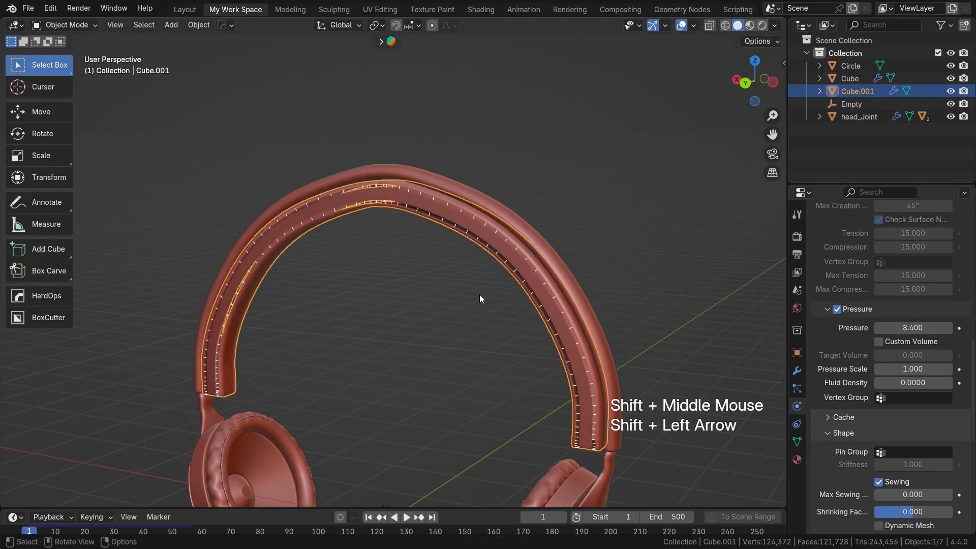
# Step: Isolate the inner strip and select the central lengthwise edge loop on its outer side, growing the selection twice
pyautogui.scroll(1, 428, 286)
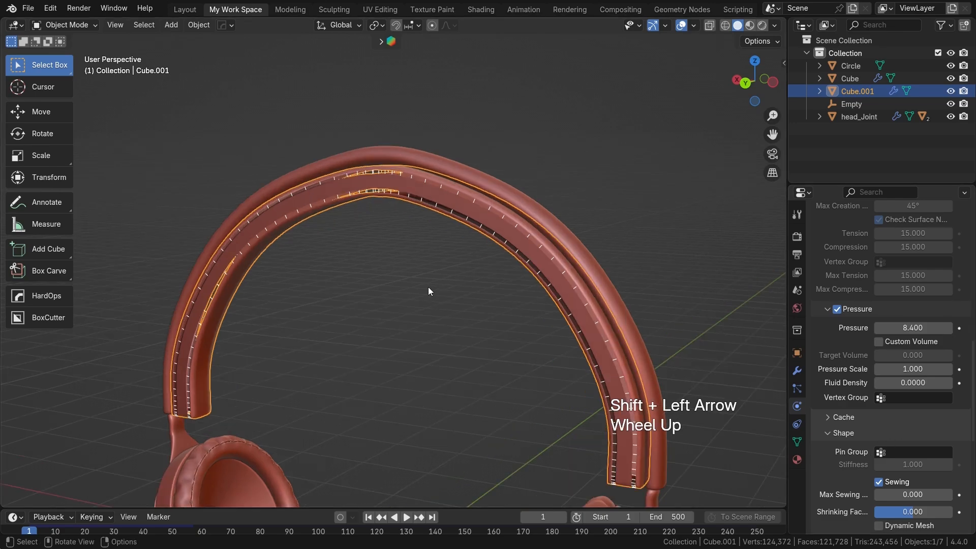
pyautogui.press('/')
pyautogui.press('Tab')
pyautogui.scroll(2, 453, 262)
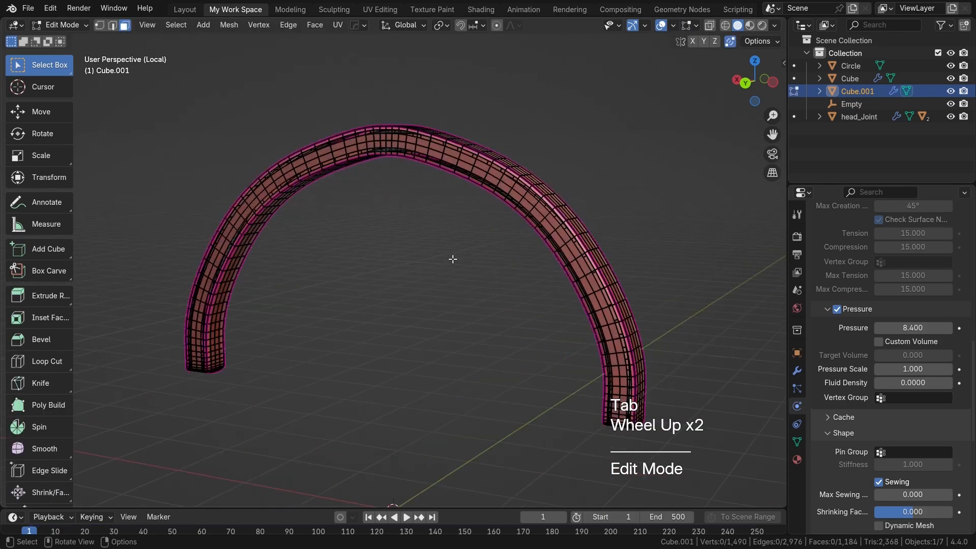
pyautogui.keyDown('shift'); pyautogui.moveTo(453, 261); pyautogui.dragTo(426, 323, button='middle'); pyautogui.keyUp('shift')
pyautogui.scroll(2, 410, 355)
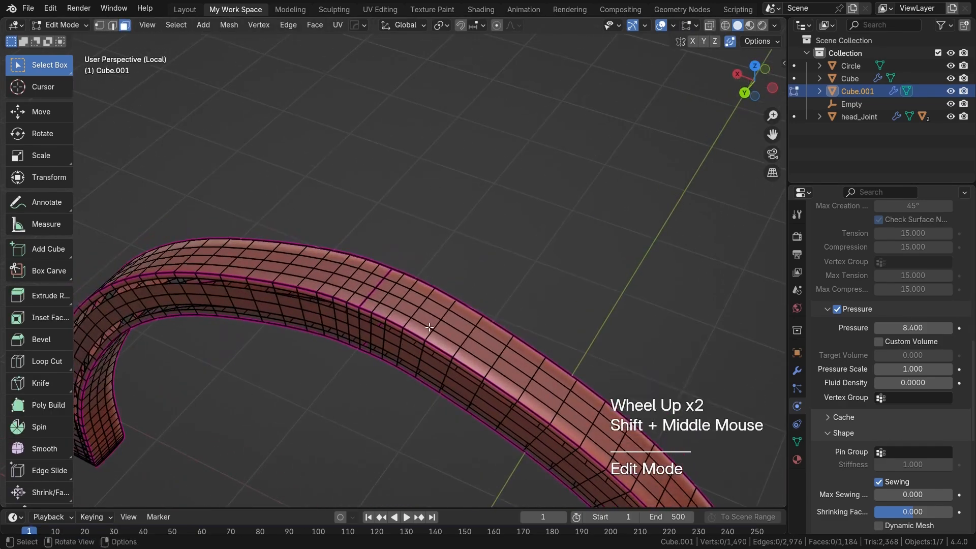
pyautogui.press('2')
pyautogui.doubleClick(435, 315)
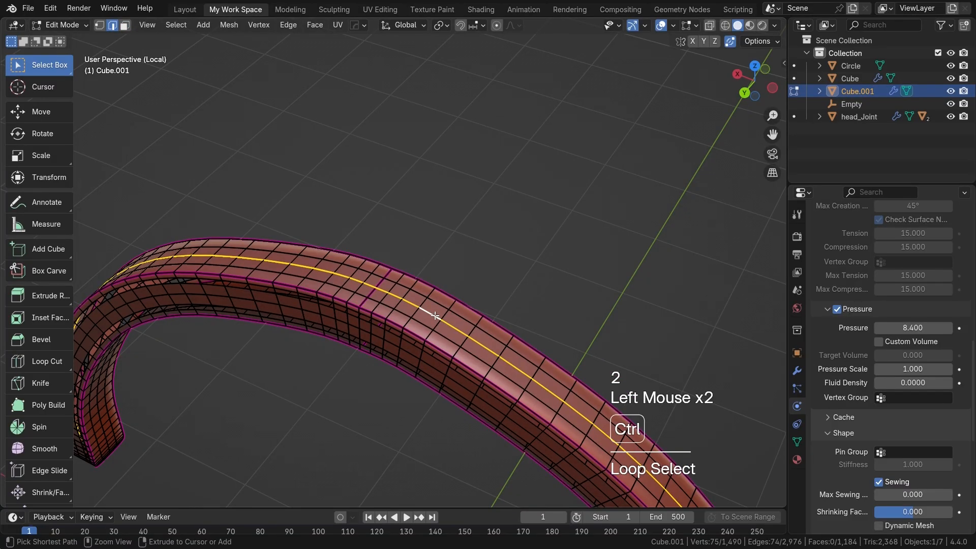
pyautogui.press('ctrl+KP_Add')
pyautogui.press('ctrl+KP_Add')
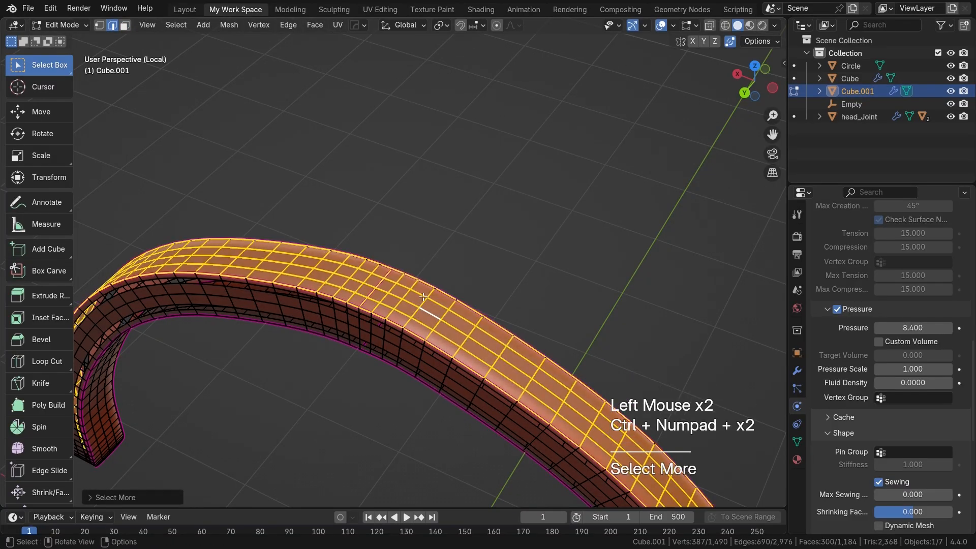
# Step: Assign the selected outer-side vertices to a new vertex group, then return to Object Mode and exit the isolated view
pyautogui.click(800, 443)
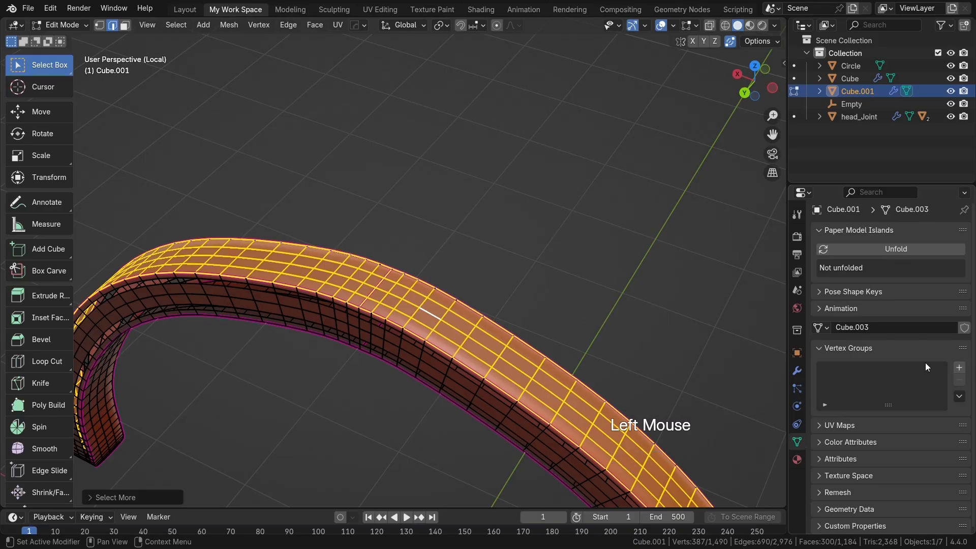
pyautogui.click(959, 370)
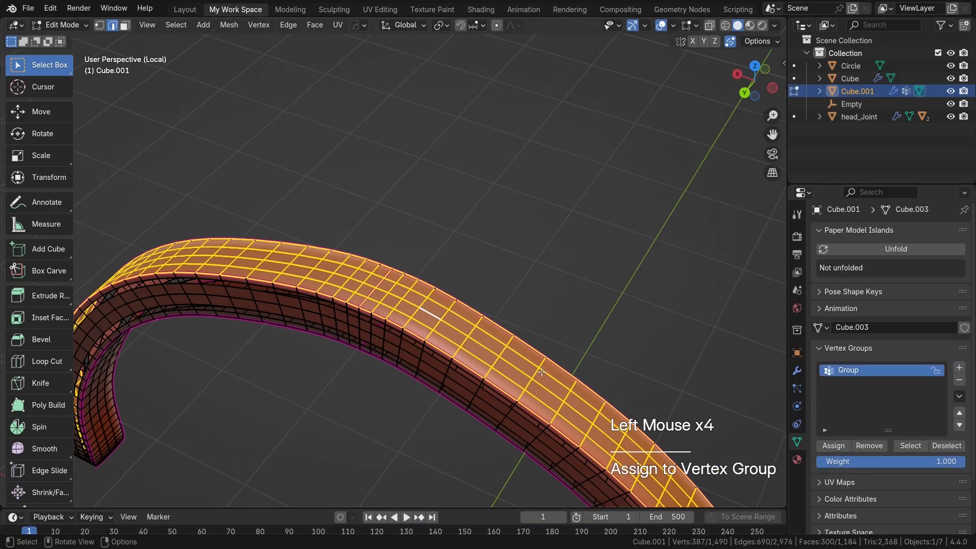
pyautogui.press('Tab')
pyautogui.scroll(-2, 534, 370)
pyautogui.keyDown('shift'); pyautogui.moveTo(535, 370); pyautogui.dragTo(559, 293, button='middle'); pyautogui.keyUp('shift')
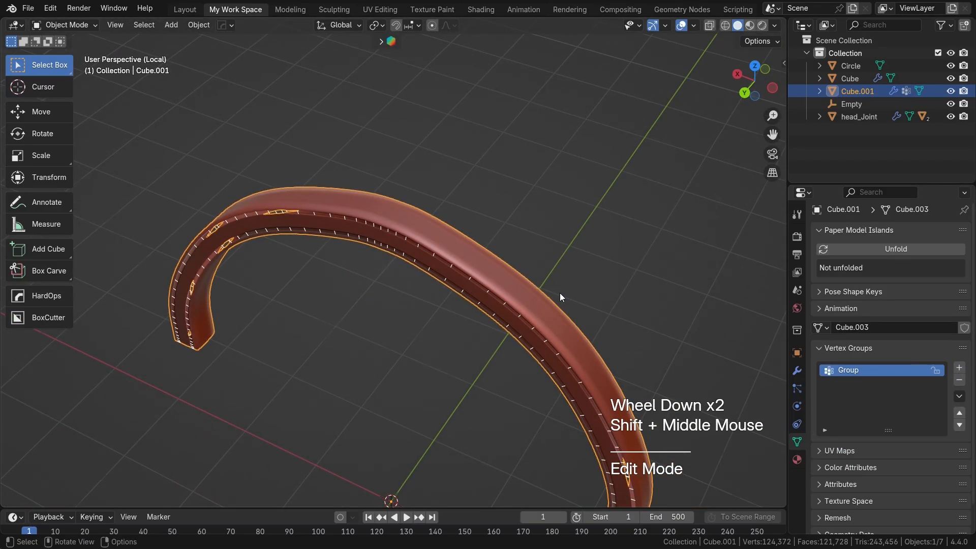
pyautogui.press('KP_Divide')
pyautogui.scroll(-3, 897, 408)
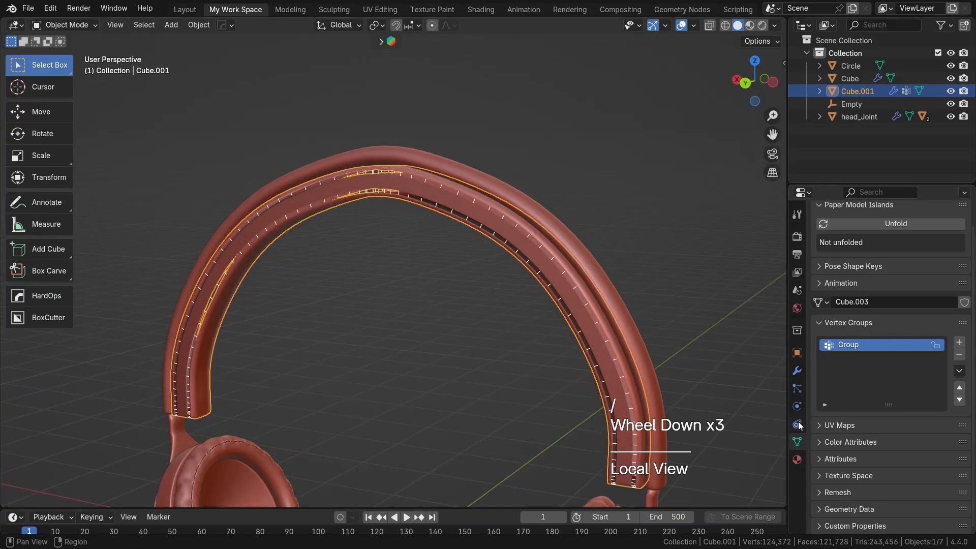
# Step: Set the vertex group named Group as the pin group in the strip's cloth shape settings
pyautogui.click(796, 406)
pyautogui.scroll(-5, 866, 446)
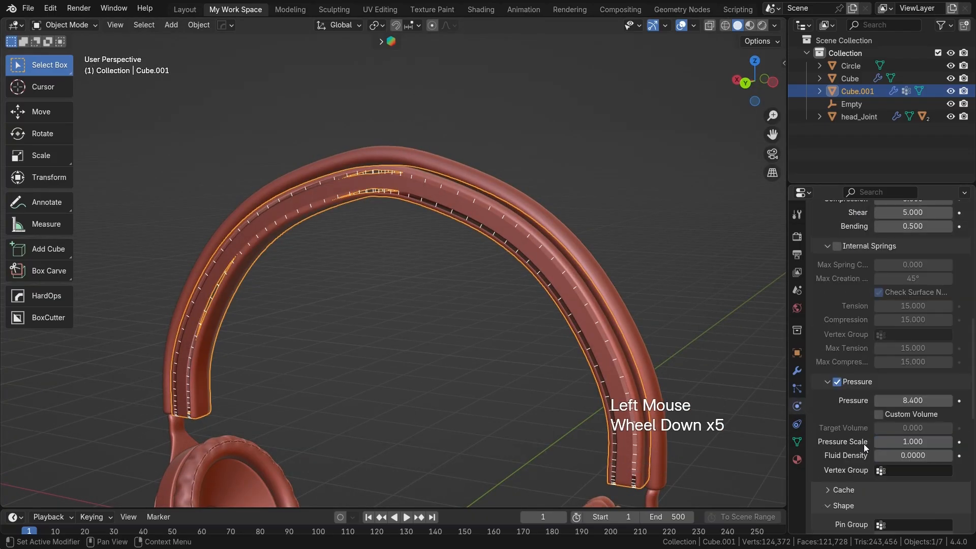
pyautogui.scroll(-2, 904, 484)
pyautogui.click(901, 446)
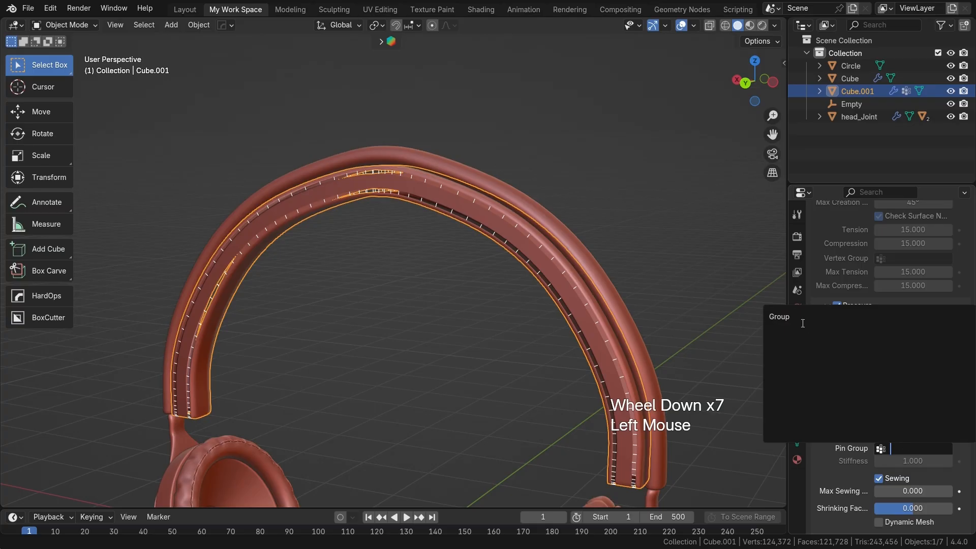
pyautogui.click(793, 317)
# Step: Play the pinned cloth simulation from frame 1 to frame 67, inspect the inflated strip, and deselect it
pyautogui.hotkey('shift', 'Left')
pyautogui.press('space')
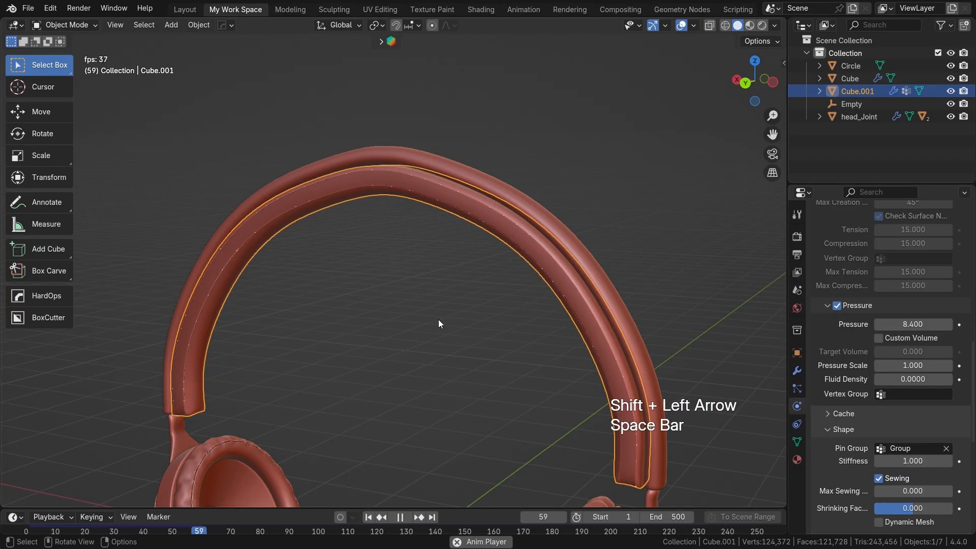
pyautogui.press('space')
pyautogui.scroll(2, 404, 297)
pyautogui.keyDown('shift'); pyautogui.moveTo(404, 297); pyautogui.dragTo(391, 265, button='middle'); pyautogui.keyUp('shift')
pyautogui.click(526, 277)
pyautogui.moveTo(526, 276); pyautogui.dragTo(709, 321, button='middle')
pyautogui.scroll(-2, 538, 293)
# Step: Add a Solidify modifier followed by a Subdivision modifier to the inner strip, after its Cloth modifier
pyautogui.click(796, 370)
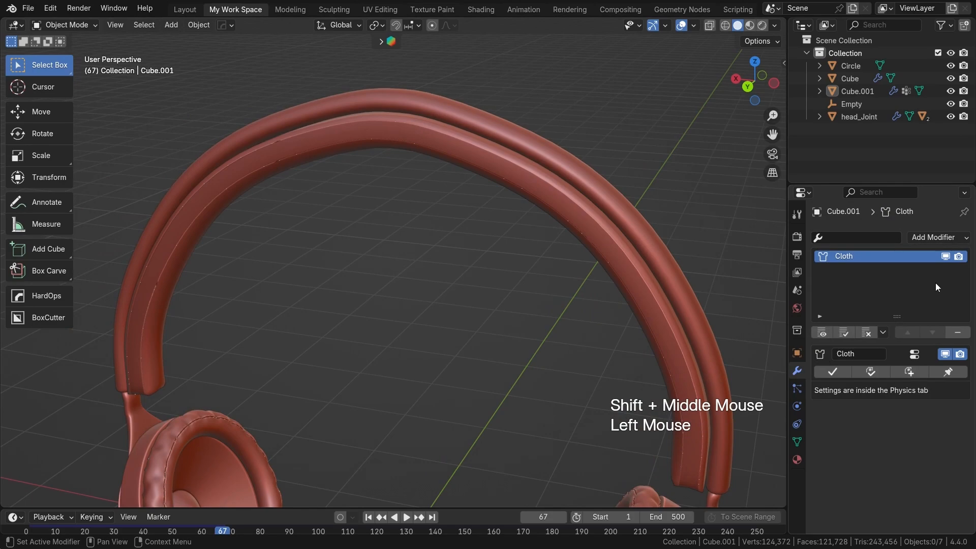
pyautogui.click(941, 237)
pyautogui.click(703, 445)
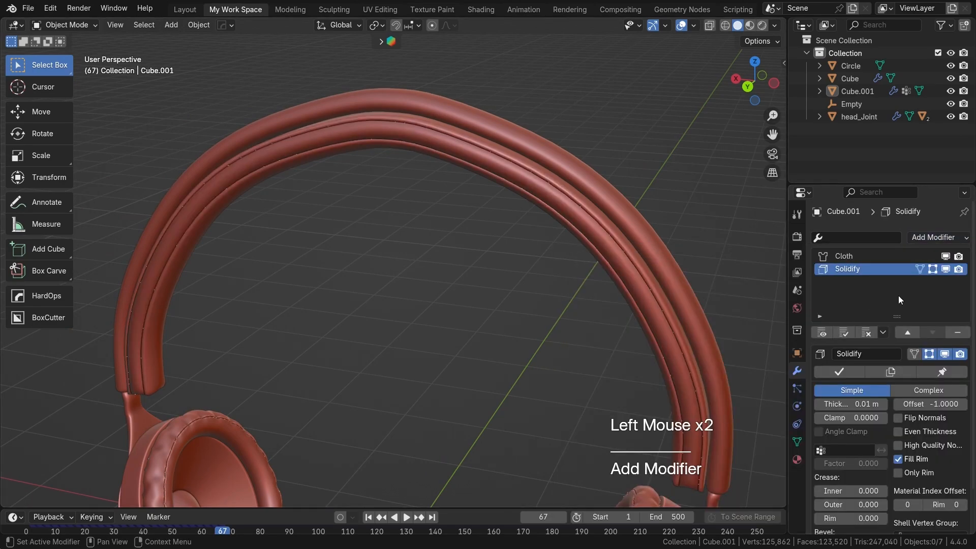
pyautogui.click(928, 238)
pyautogui.click(702, 459)
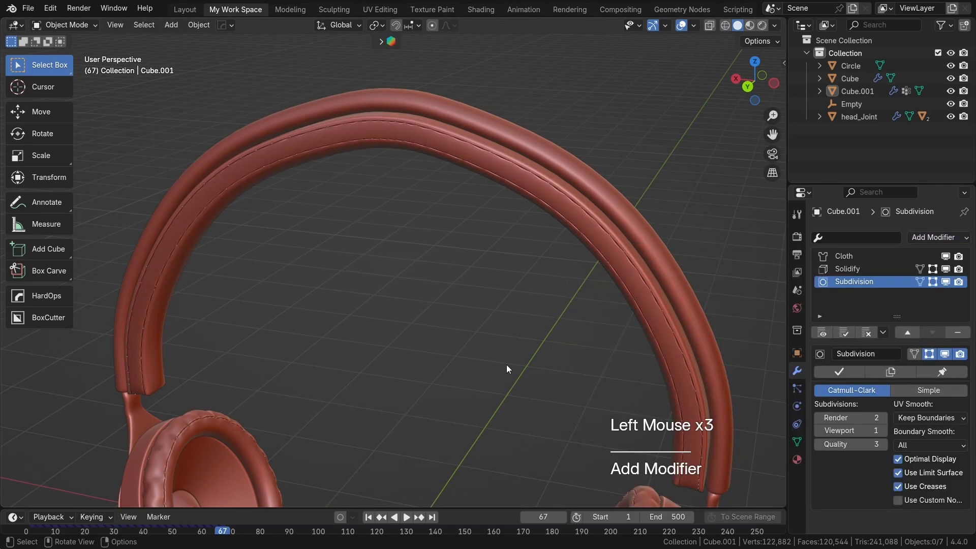
# Step: Replay the strip's cloth simulation from frame 1 to frame 40 and inspect the thickened, smoothed seams
pyautogui.hotkey('shift', 'Left')
pyautogui.press('space')
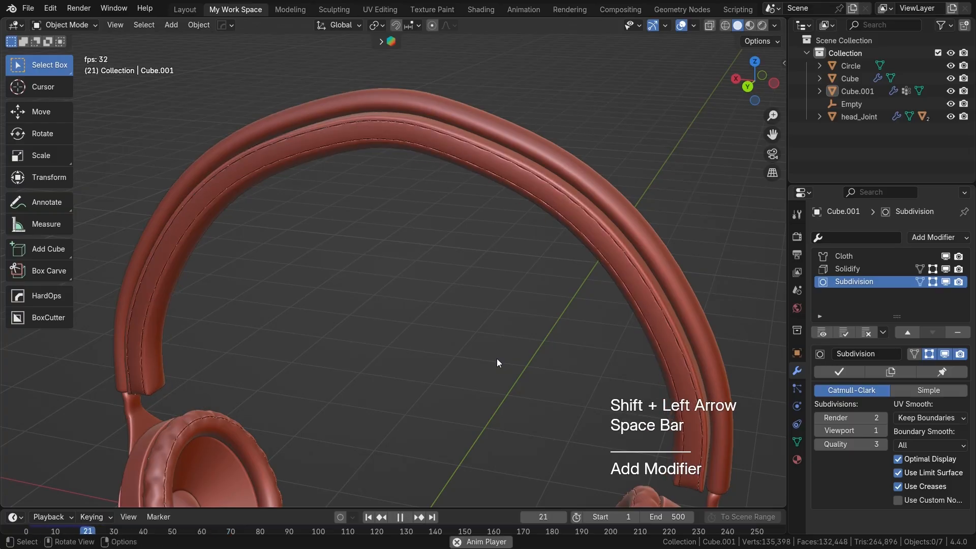
pyautogui.press('space')
pyautogui.click(525, 307)
pyautogui.moveTo(525, 308); pyautogui.dragTo(524, 244, button='middle')
pyautogui.scroll(-1, 580, 270)
pyautogui.moveTo(600, 304); pyautogui.dragTo(628, 368, button='middle')
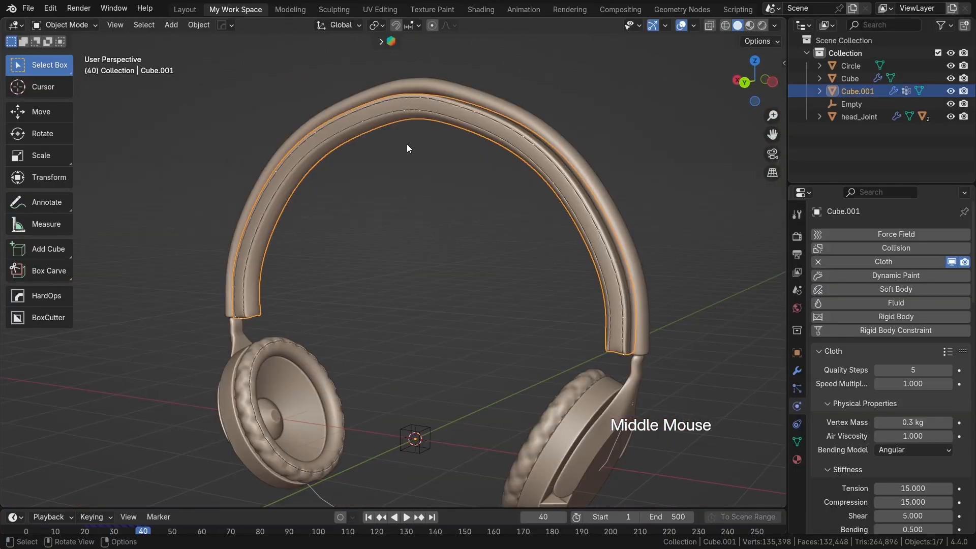
# Step: Try a grey MatCap for the viewport shading, then switch it to the red clay MatCap
pyautogui.scroll(1, 446, 122)
pyautogui.keyDown('shift'); pyautogui.moveTo(446, 121); pyautogui.dragTo(337, 183, button='middle'); pyautogui.keyUp('shift')
pyautogui.scroll(1, 518, 231)
pyautogui.keyDown('shift'); pyautogui.moveTo(518, 231); pyautogui.dragTo(367, 168, button='middle'); pyautogui.keyUp('shift')
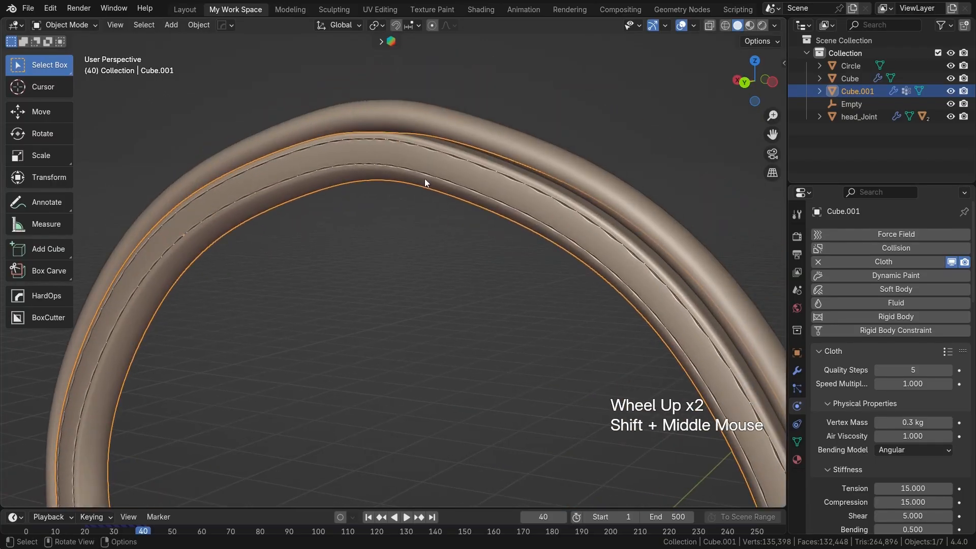
pyautogui.click(774, 25)
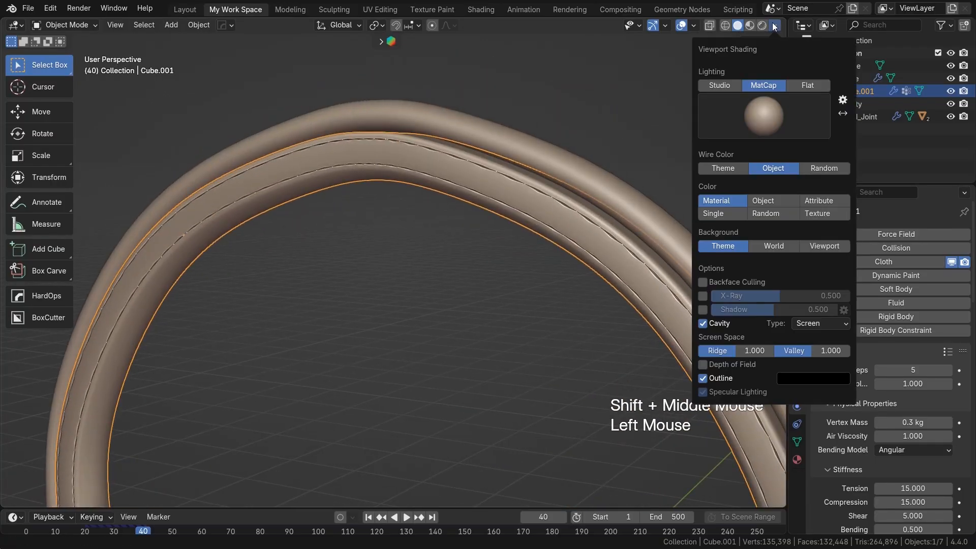
pyautogui.click(764, 114)
pyautogui.click(542, 164)
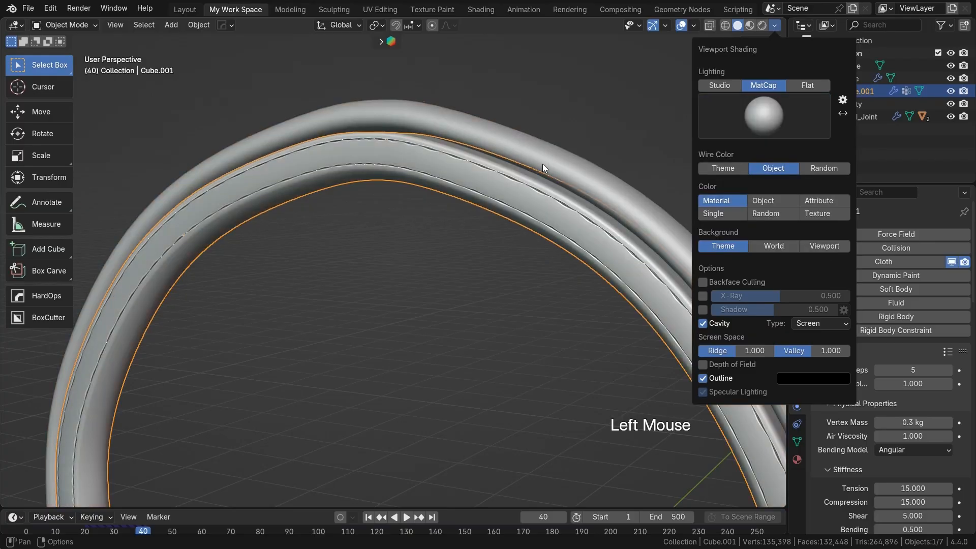
pyautogui.click(764, 111)
pyautogui.click(583, 196)
pyautogui.scroll(-1, 458, 240)
pyautogui.keyDown('shift'); pyautogui.moveTo(459, 240); pyautogui.dragTo(432, 217, button='middle'); pyautogui.keyUp('shift')
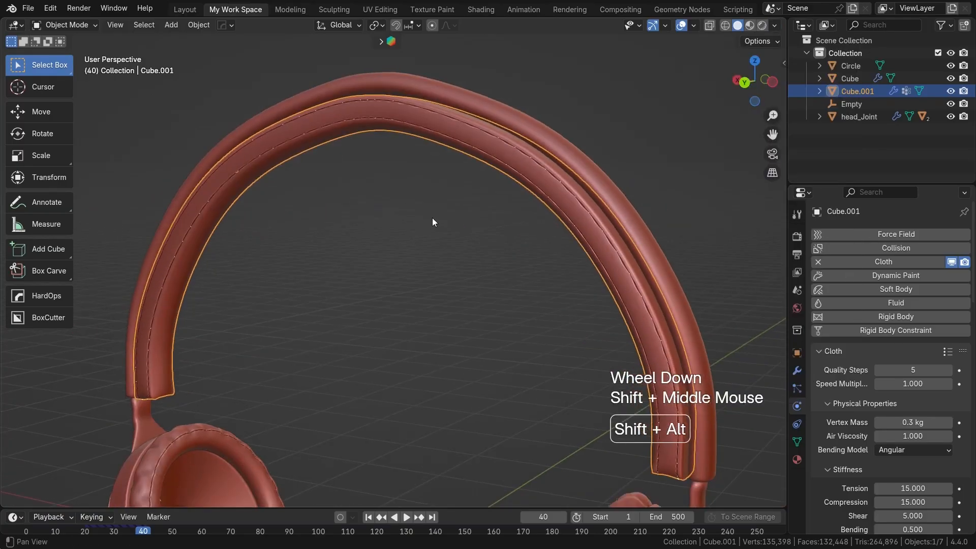
# Step: Deselect the strip, switch to the back orthographic view, and add a cube-shaped empty at the scene origin
pyautogui.click(444, 270)
pyautogui.scroll(-2, 444, 269)
pyautogui.moveTo(444, 269)
pyautogui.mouseDown(button='middle')
pyautogui.moveTo(499, 325)
pyautogui.moveTo(522, 315)
pyautogui.moveTo(465, 298)
pyautogui.moveTo(448, 272)
pyautogui.mouseUp(button='middle')
pyautogui.scroll(-2, 519, 317)
pyautogui.moveTo(448, 272); pyautogui.dragTo(414, 279, button='middle')
pyautogui.press('ctrl+KP_1')
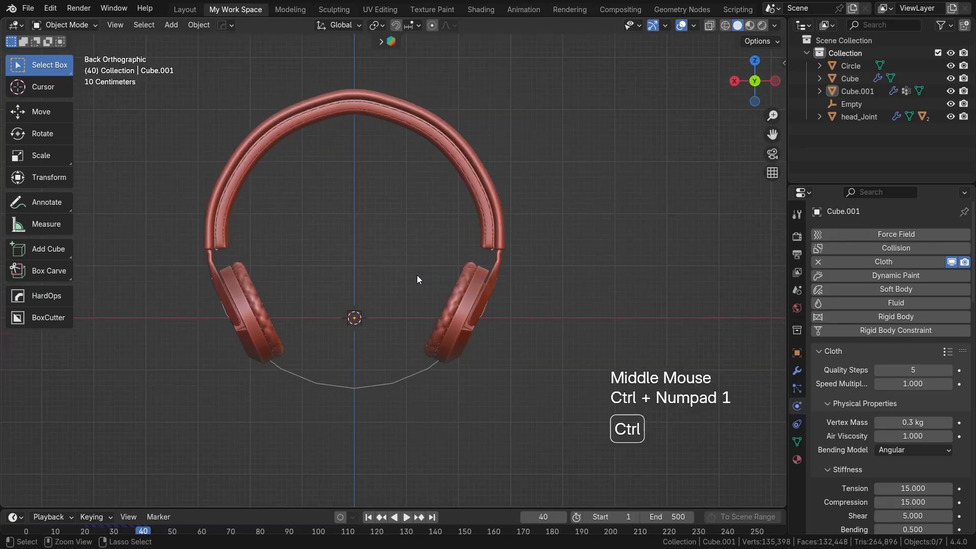
pyautogui.scroll(1, 416, 262)
pyautogui.moveTo(415, 263)
pyautogui.keyDown('shift'); pyautogui.mouseDown(button='middle')
pyautogui.moveTo(469, 291)
pyautogui.moveTo(406, 263)
pyautogui.mouseUp(button='middle'); pyautogui.keyUp('shift')
pyautogui.hotkey('shift', 'a')
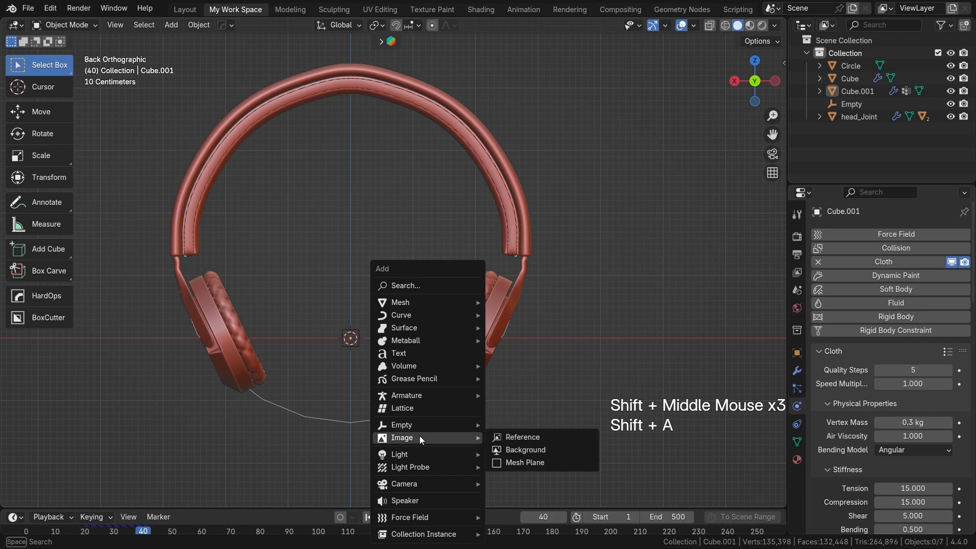
pyautogui.moveTo(472, 424)
pyautogui.click(522, 480)
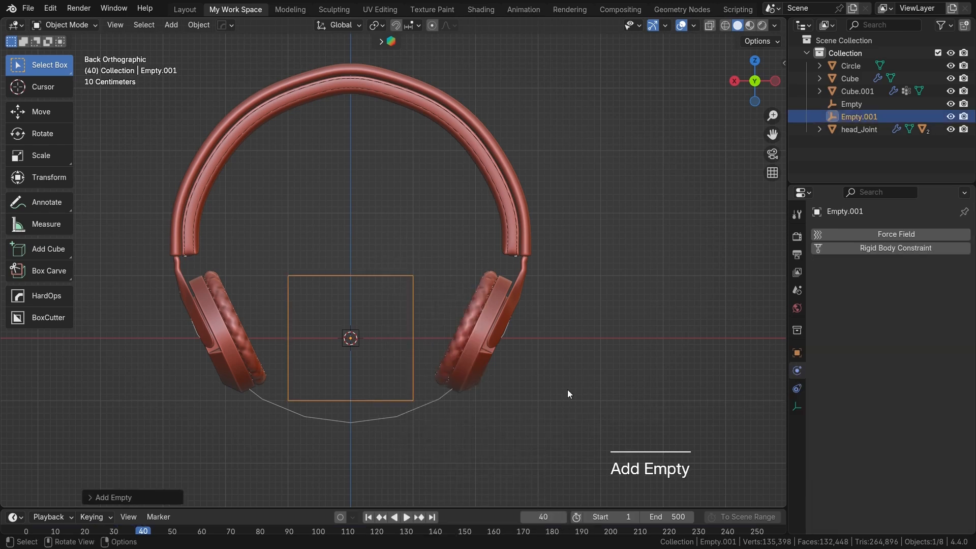
# Step: Move the new cube empty about -2.07 m along the X axis so it surrounds the ear cup
pyautogui.press('g')
pyautogui.press('x')
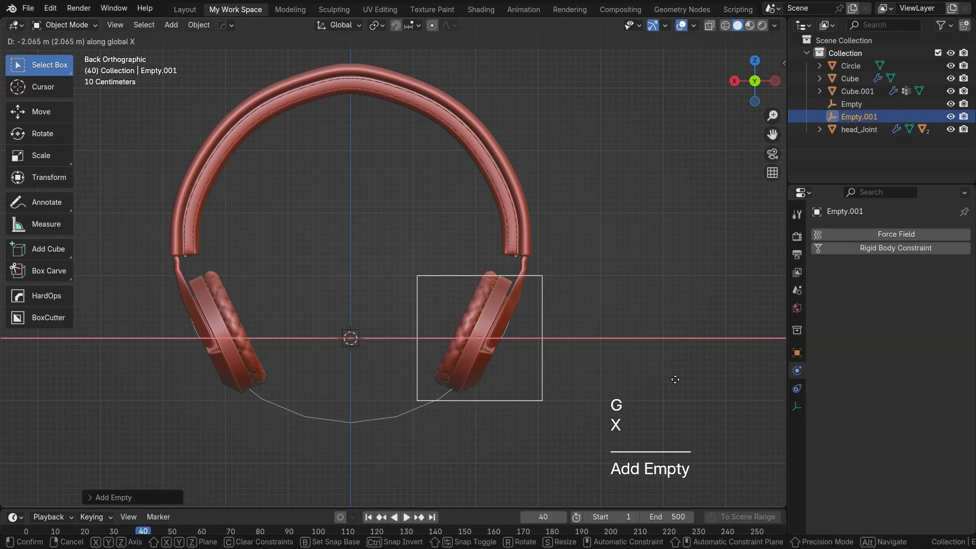
pyautogui.click(675, 379)
pyautogui.scroll(2, 572, 359)
pyautogui.keyDown('shift'); pyautogui.moveTo(571, 359); pyautogui.dragTo(462, 314, button='middle'); pyautogui.keyUp('shift')
pyautogui.scroll(1, 434, 286)
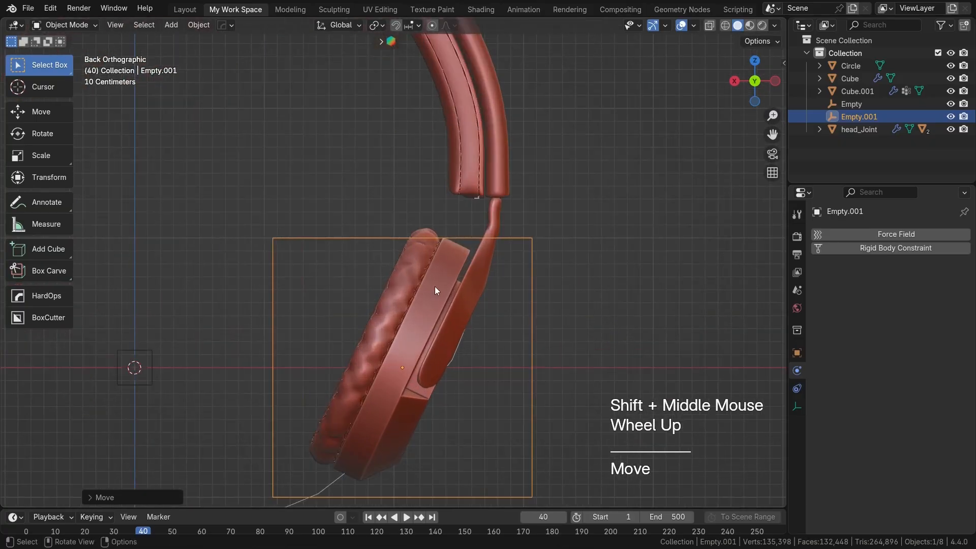
# Step: Parent the head_Joint arm to the cube empty around the ear cup
pyautogui.click(410, 264)
pyautogui.click(489, 255)
pyautogui.keyDown('shift'); pyautogui.click(508, 236); pyautogui.keyUp('shift')
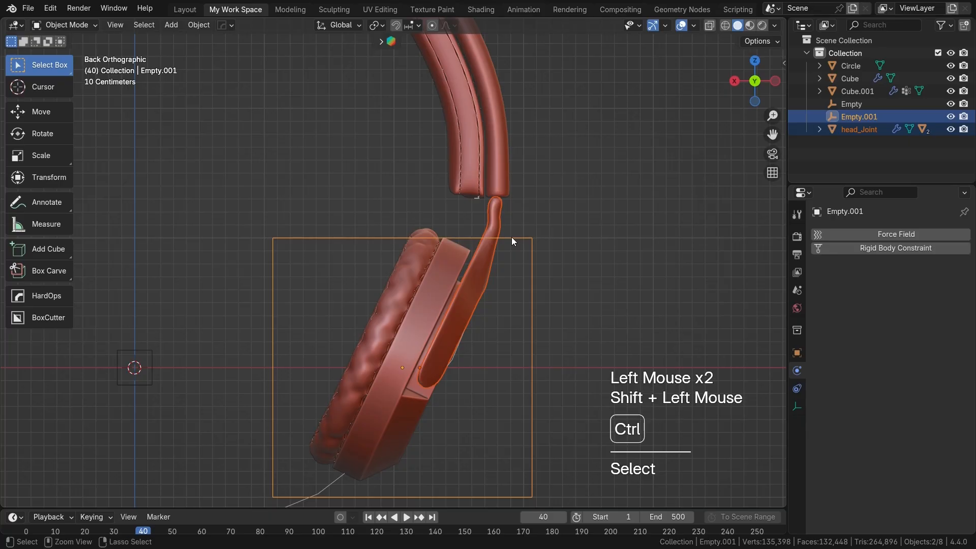
pyautogui.hotkey('ctrl', 'p')
pyautogui.click(511, 237)
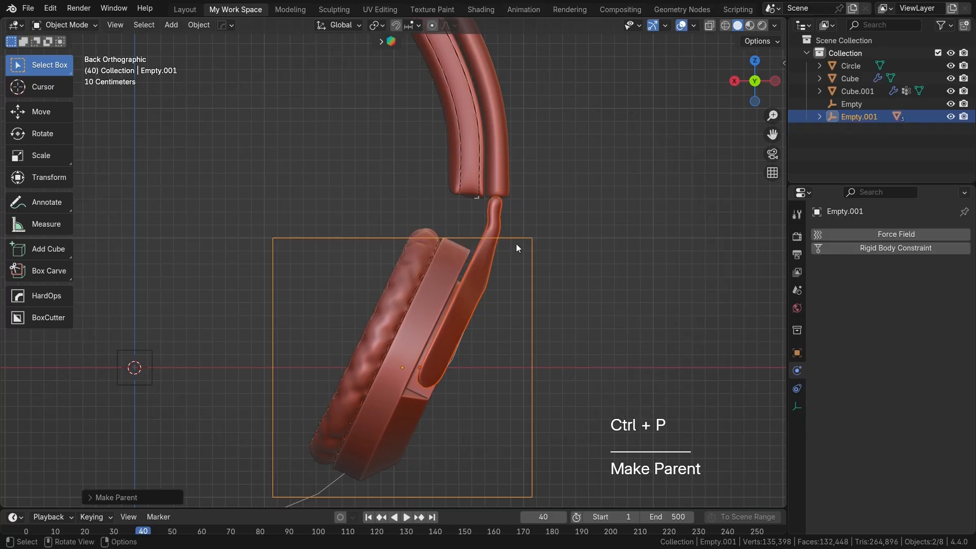
# Step: Test the ear-cup control by rotating the cube empty several times, cancelling each rotation
pyautogui.press('r')
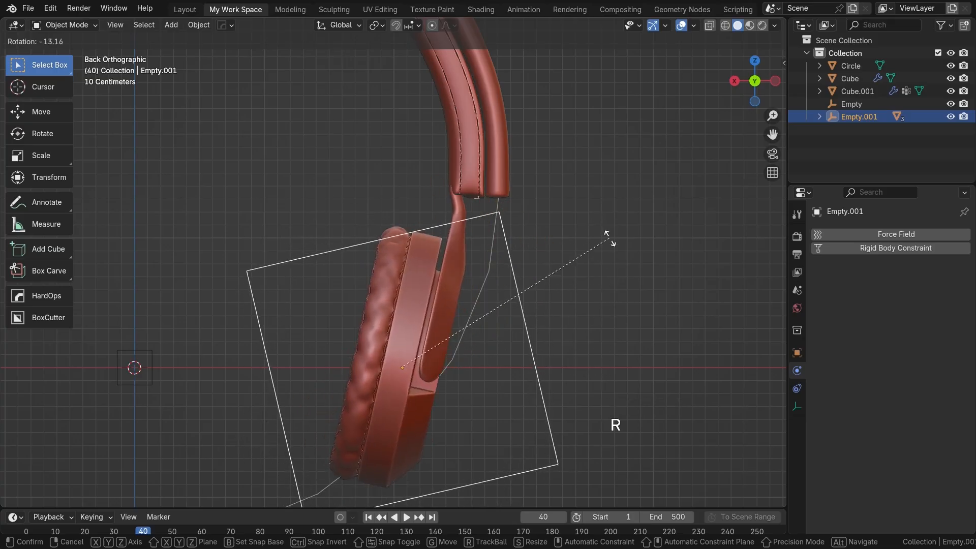
pyautogui.rightClick(608, 265)
pyautogui.scroll(-1, 562, 323)
pyautogui.scroll(-1, 562, 323)
pyautogui.keyDown('shift'); pyautogui.moveTo(563, 323); pyautogui.dragTo(549, 346, button='middle'); pyautogui.keyUp('shift')
pyautogui.press('r')
pyautogui.rightClick(620, 318)
pyautogui.keyDown('shift'); pyautogui.moveTo(441, 327); pyautogui.dragTo(565, 328, button='middle'); pyautogui.keyUp('shift')
pyautogui.press('r')
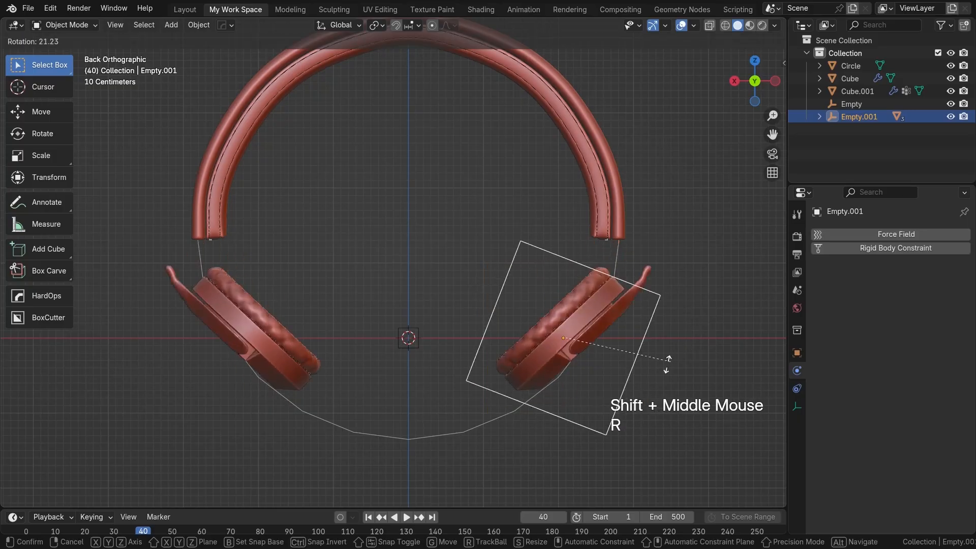
pyautogui.rightClick(664, 318)
# Step: Examine the joint between the headband end and the ear-cup arm, and the whole headphones, from several angles
pyautogui.keyDown('shift'); pyautogui.moveTo(614, 263); pyautogui.dragTo(501, 316, button='middle'); pyautogui.keyUp('shift')
pyautogui.scroll(2, 501, 312)
pyautogui.keyDown('shift'); pyautogui.moveTo(544, 282); pyautogui.dragTo(560, 300, button='middle'); pyautogui.keyUp('shift')
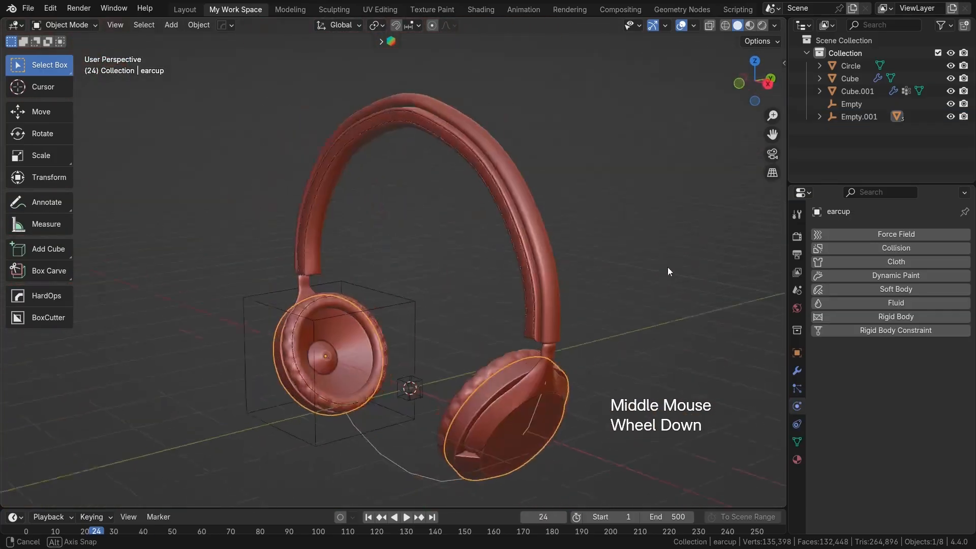
pyautogui.moveTo(667, 267); pyautogui.dragTo(307, 245, button='middle')
pyautogui.scroll(2, 513, 312)
pyautogui.scroll(-3, 513, 312)
pyautogui.scroll(2, 513, 264)
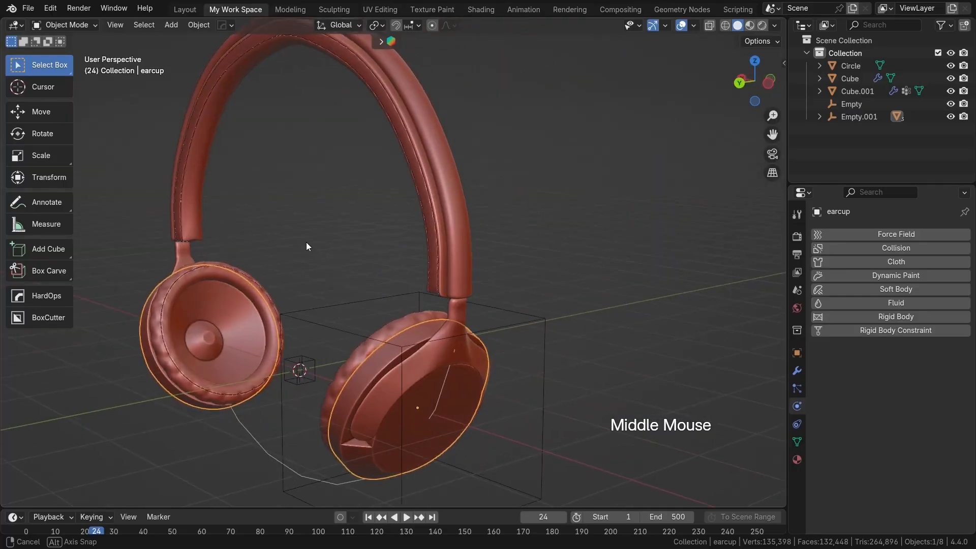
# Step: Delete the leftover Circle profile curve below the ear cups
pyautogui.scroll(2, 401, 316)
pyautogui.moveTo(401, 316)
pyautogui.keyDown('shift'); pyautogui.mouseDown(button='middle')
pyautogui.moveTo(431, 237)
pyautogui.moveTo(390, 324)
pyautogui.mouseUp(button='middle'); pyautogui.keyUp('shift')
pyautogui.scroll(2, 438, 257)
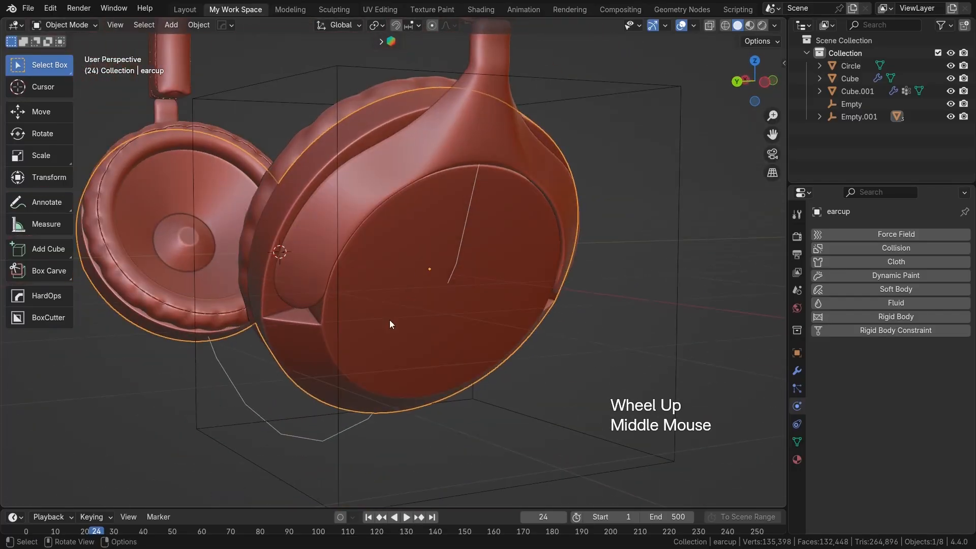
pyautogui.click(289, 435)
pyautogui.press('x')
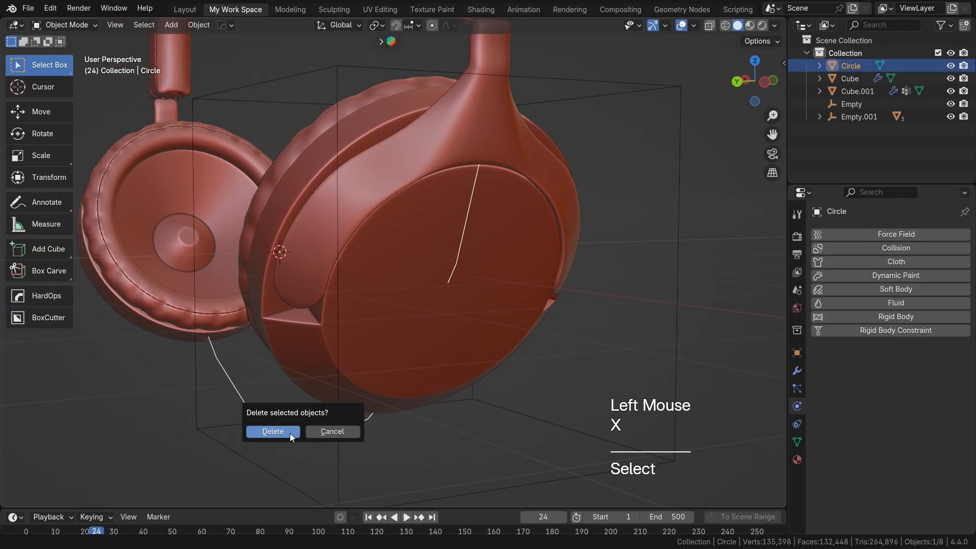
pyautogui.click(290, 433)
# Step: Select the ear-cup parts in turn, ending on the cushions, and examine the ear cups from several angles
pyautogui.keyDown('shift'); pyautogui.moveTo(390, 370); pyautogui.dragTo(525, 268, button='middle'); pyautogui.keyUp('shift')
pyautogui.click(464, 316)
pyautogui.click(493, 230)
pyautogui.click(475, 190)
pyautogui.moveTo(480, 185); pyautogui.dragTo(345, 217, button='middle')
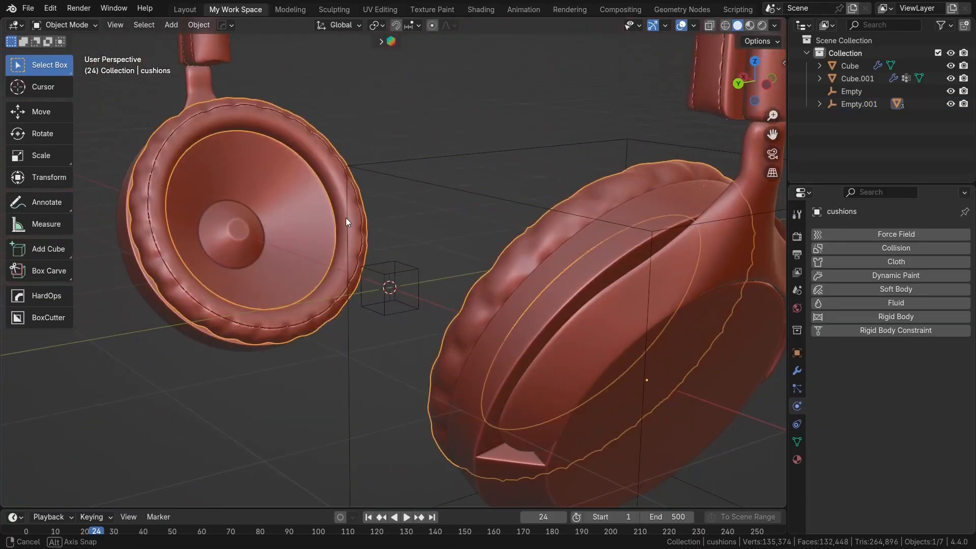
pyautogui.scroll(-3, 501, 292)
pyautogui.keyDown('shift'); pyautogui.moveTo(611, 185); pyautogui.dragTo(489, 368, button='middle'); pyautogui.keyUp('shift')
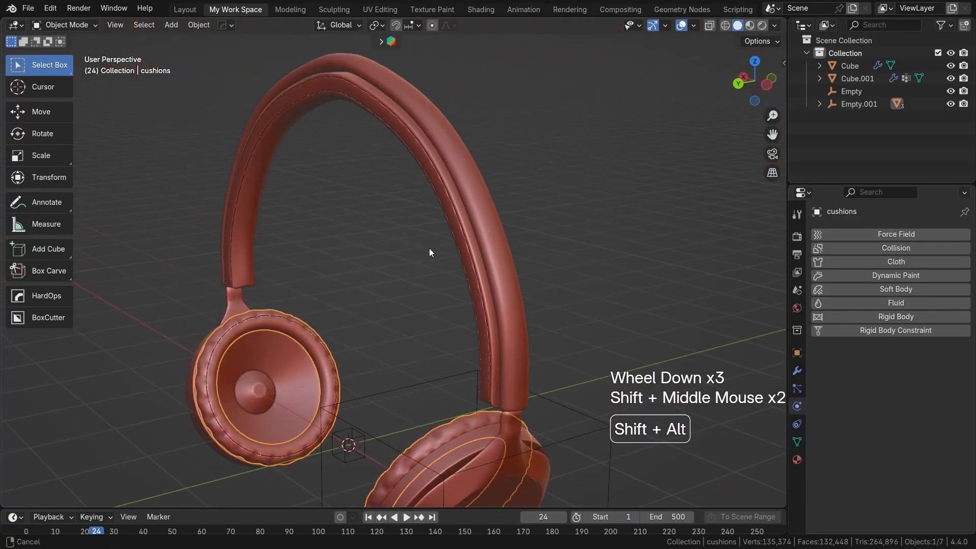
# Step: Examine the headband and the inner strip's stitched seams up close and from several angles
pyautogui.keyDown('shift'); pyautogui.moveTo(429, 247); pyautogui.dragTo(445, 310, button='middle'); pyautogui.keyUp('shift')
pyautogui.scroll(2, 428, 248)
pyautogui.moveTo(429, 248); pyautogui.dragTo(594, 273, button='middle')
pyautogui.keyDown('shift'); pyautogui.moveTo(354, 290); pyautogui.dragTo(519, 221, button='middle'); pyautogui.keyUp('shift')
pyautogui.scroll(-2, 595, 204)
pyautogui.scroll(2, 513, 266)
pyautogui.keyDown('shift'); pyautogui.moveTo(520, 222); pyautogui.dragTo(461, 303, button='middle'); pyautogui.keyUp('shift')
pyautogui.scroll(2, 477, 284)
pyautogui.keyDown('shift'); pyautogui.moveTo(524, 260); pyautogui.dragTo(499, 282, button='middle'); pyautogui.keyUp('shift')
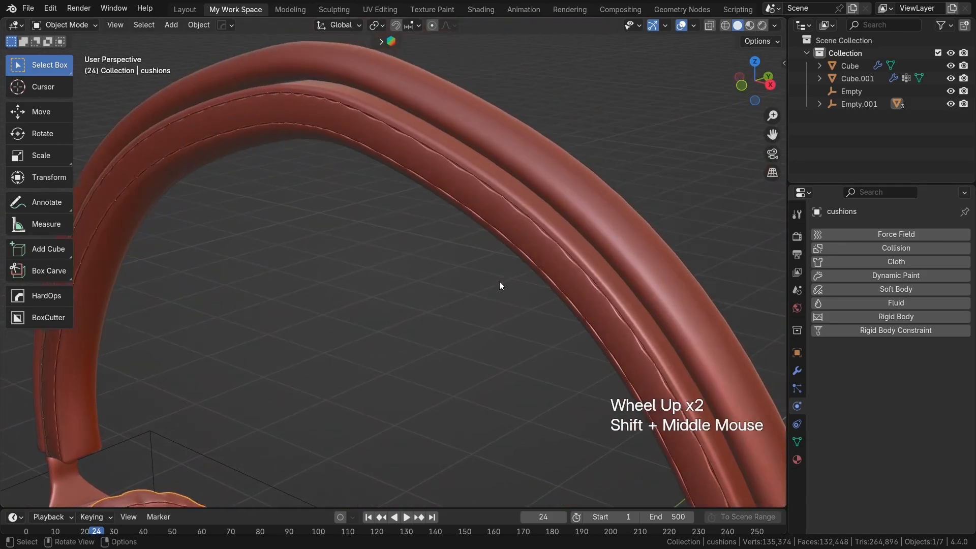
pyautogui.scroll(-2, 500, 283)
pyautogui.keyDown('shift'); pyautogui.moveTo(477, 342); pyautogui.dragTo(587, 308, button='middle'); pyautogui.keyUp('shift')
pyautogui.scroll(-2, 486, 289)
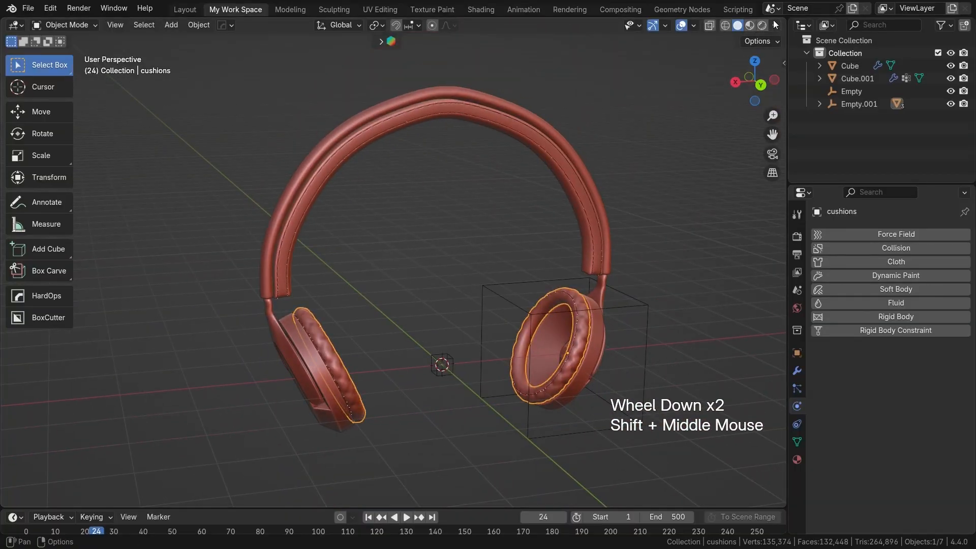
# Step: Switch the viewport MatCap to the multicoloured normal-style material and deselect the cushions to view the finished headphones
pyautogui.click(773, 21)
pyautogui.click(756, 123)
pyautogui.click(779, 169)
pyautogui.scroll(1, 509, 322)
pyautogui.keyDown('shift'); pyautogui.moveTo(508, 322); pyautogui.dragTo(532, 341, button='middle'); pyautogui.keyUp('shift')
pyautogui.click(667, 249)
pyautogui.scroll(2, 535, 301)
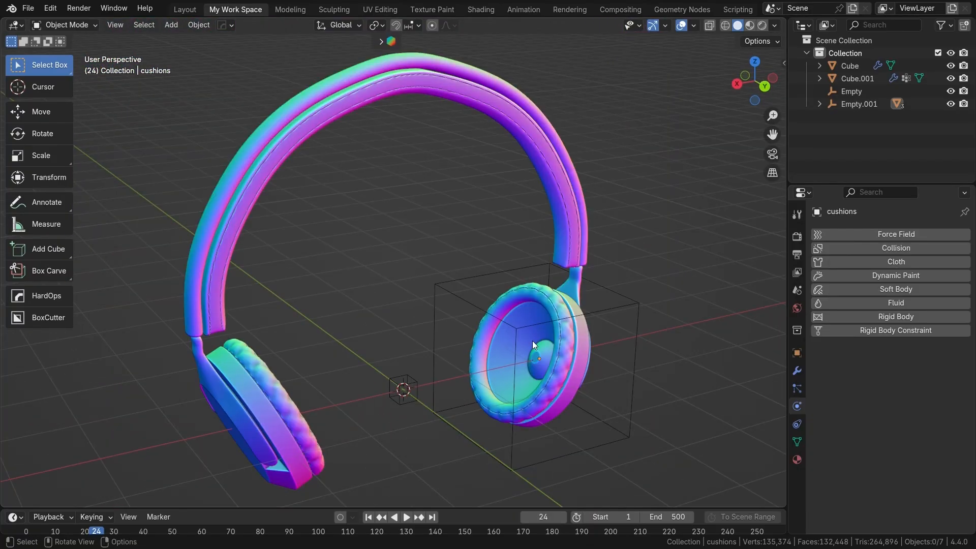